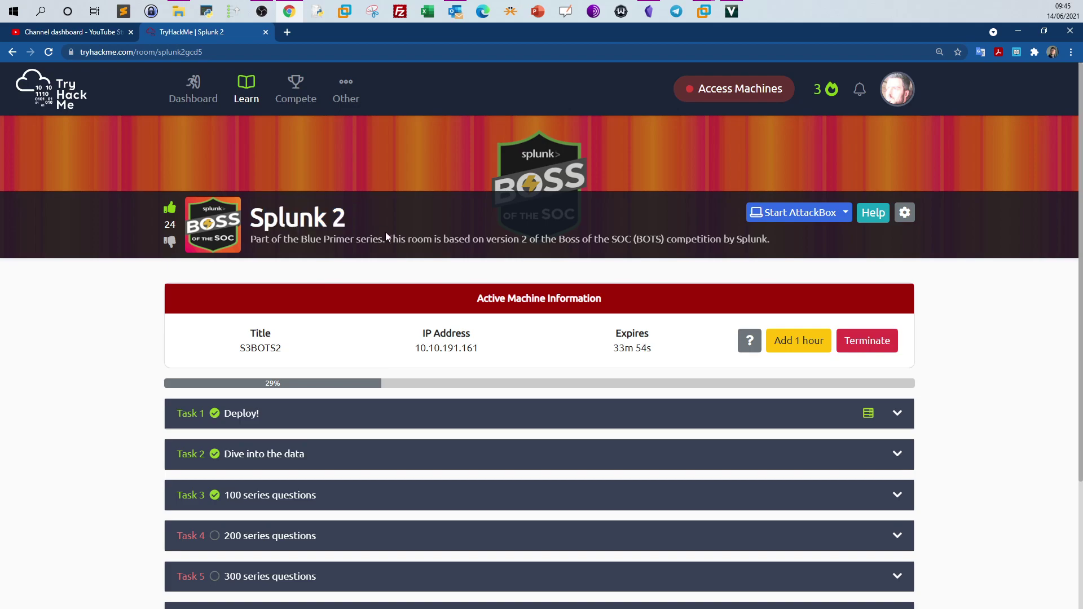
Review the Splunk 2 room's description and its list of tasks
left_click_drag(302, 241, 366, 242)
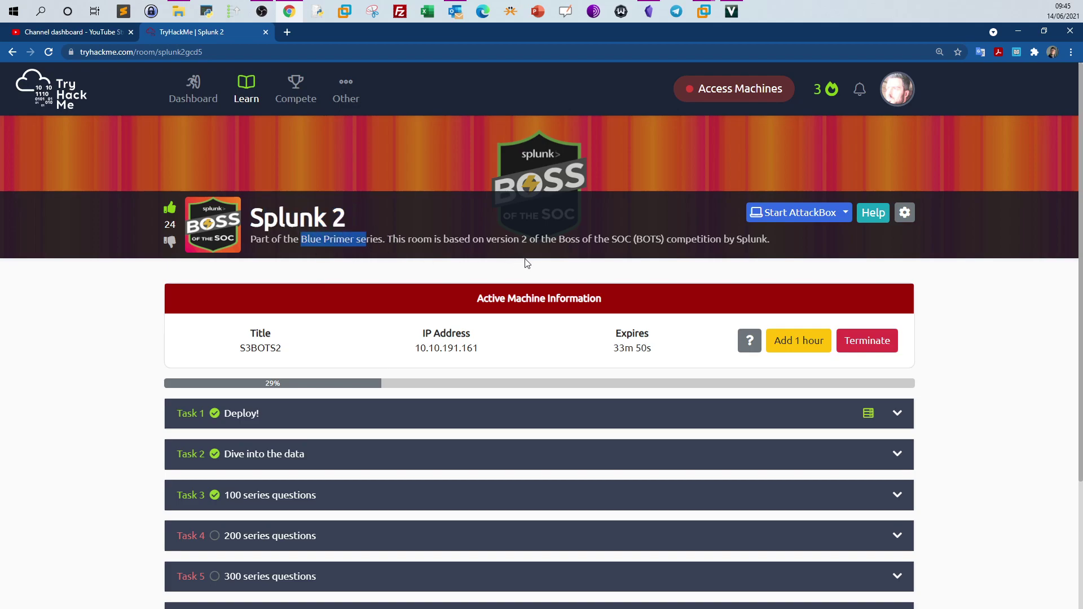
left_click_drag(551, 241, 631, 242)
left_click_drag(769, 239, 687, 239)
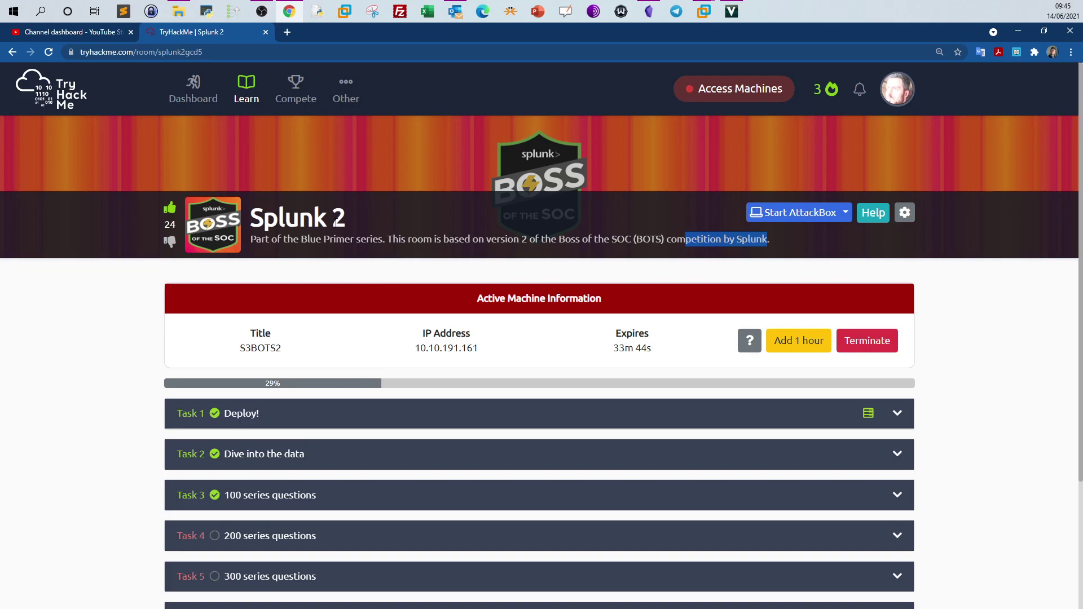
scroll(336, 222, "down", 1)
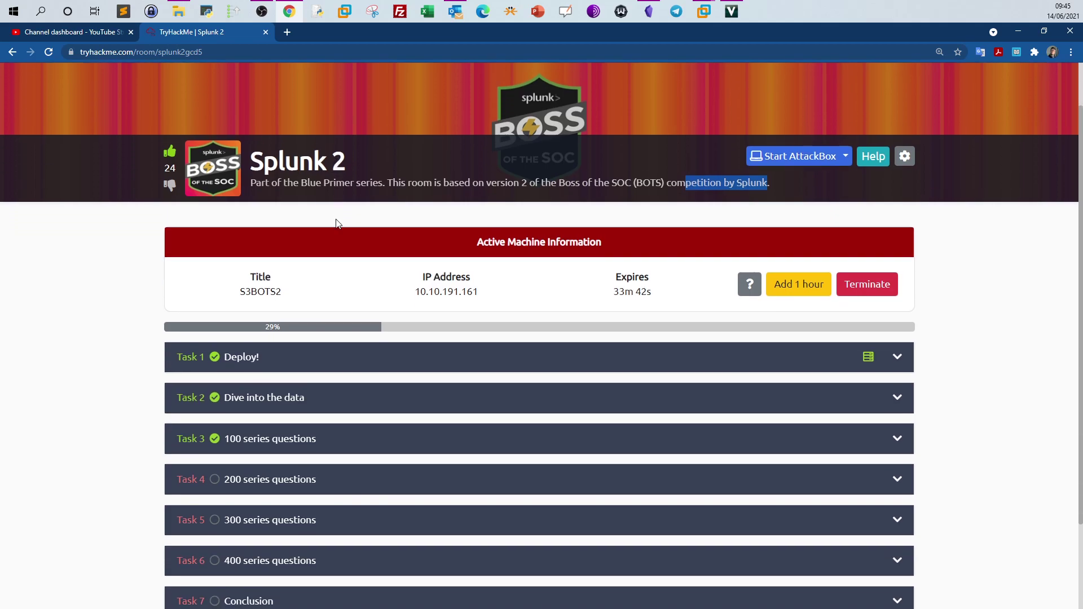
scroll(336, 228, "down", 2)
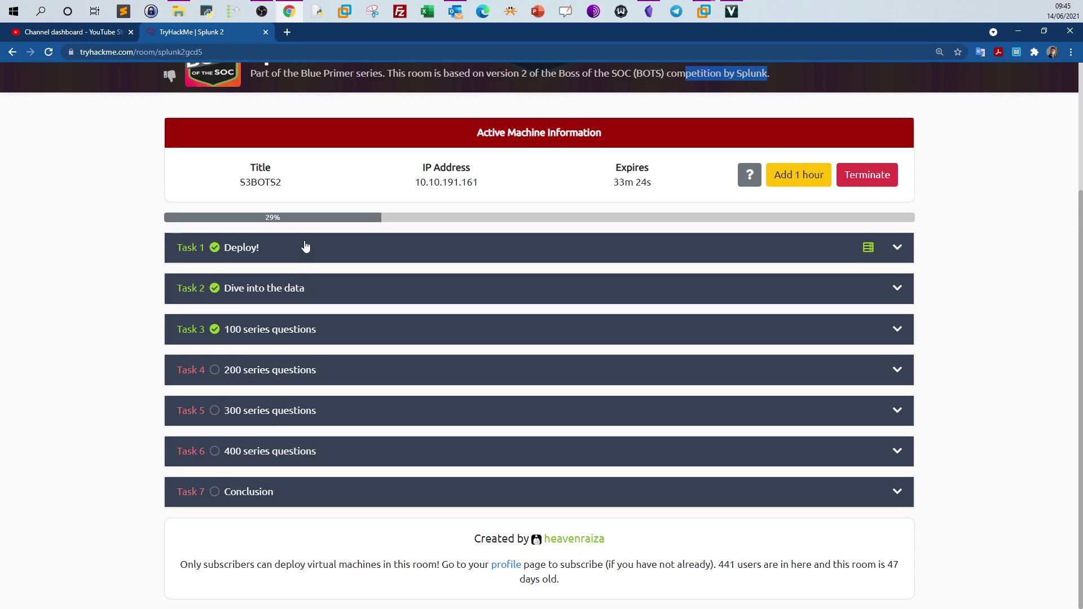
Expand the Deploy! task and read its BOTSv2 dataset and Room Machine information
left_click(309, 288)
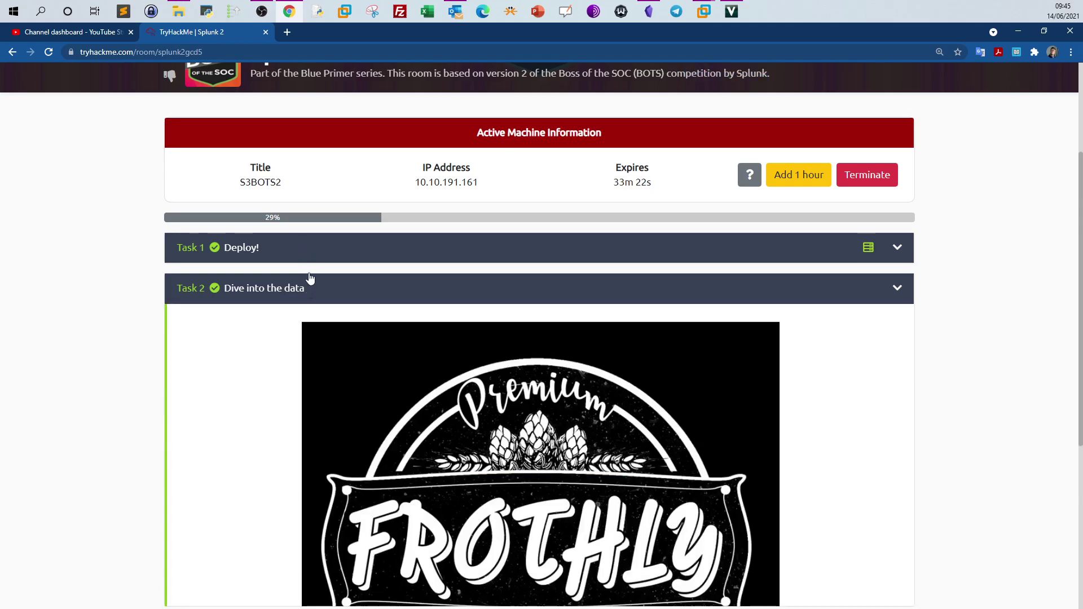
left_click(309, 260)
scroll(374, 381, "down", 10)
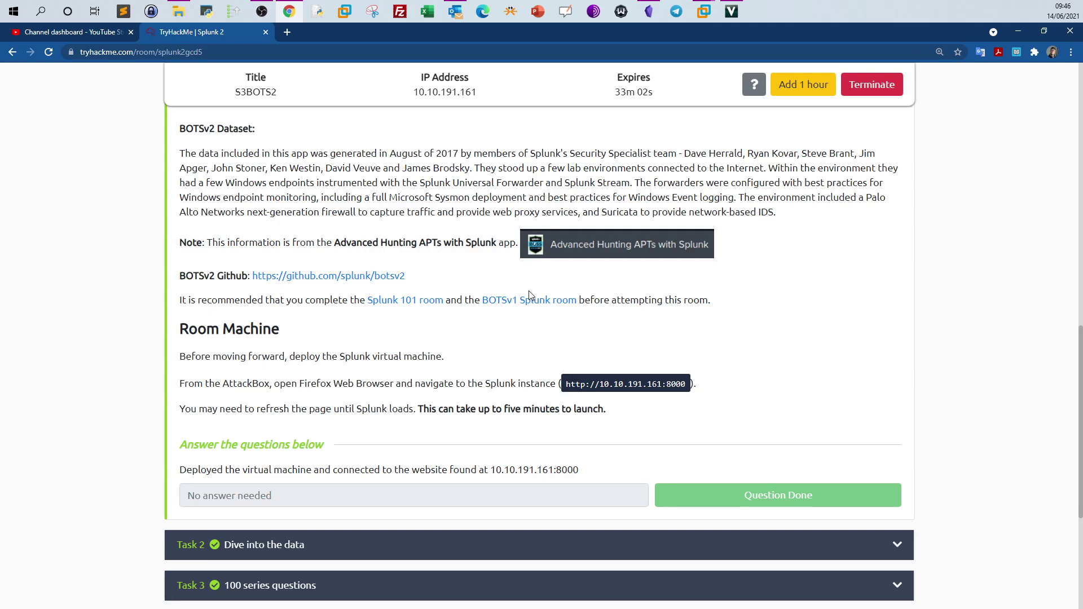
scroll(529, 295, "up", 3)
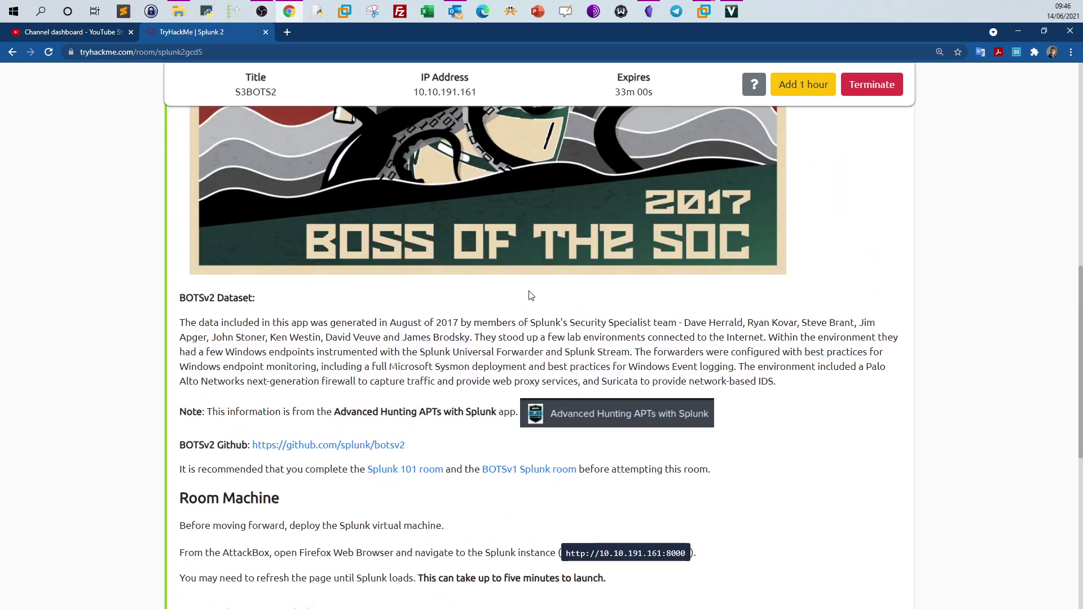
scroll(531, 294, "up", 4)
scroll(530, 293, "down", 10)
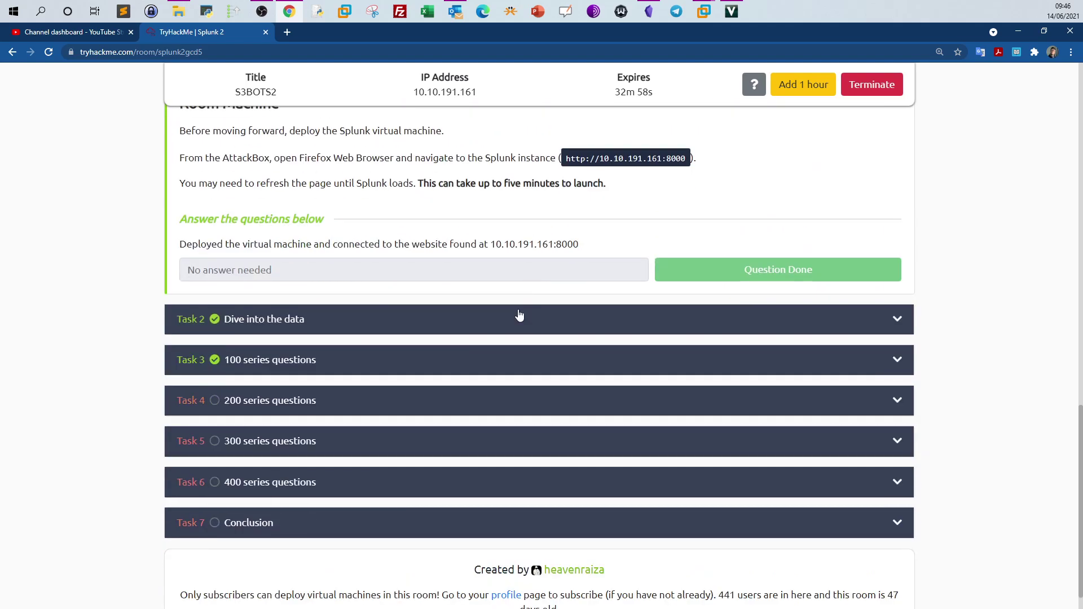
Expand the 100 series questions task and skim its guidance and question list
left_click(510, 328)
left_click(473, 374)
scroll(473, 374, "down", 10)
scroll(477, 377, "down", 9)
scroll(477, 377, "up", 6)
scroll(479, 377, "down", 5)
scroll(479, 377, "down", 5)
scroll(354, 307, "up", 5)
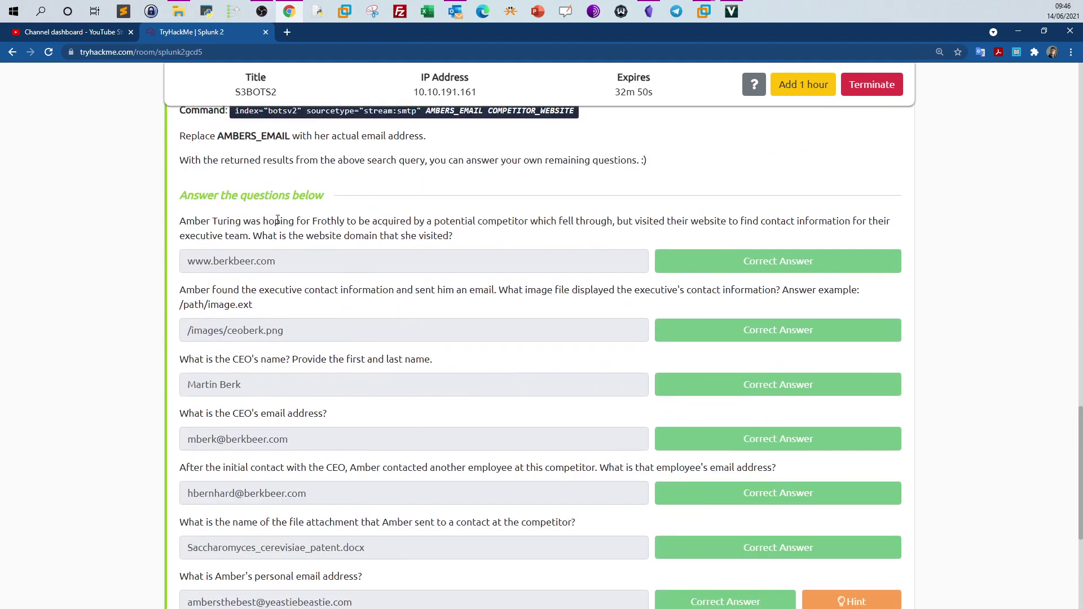
scroll(280, 210, "up", 7)
scroll(279, 210, "up", 14)
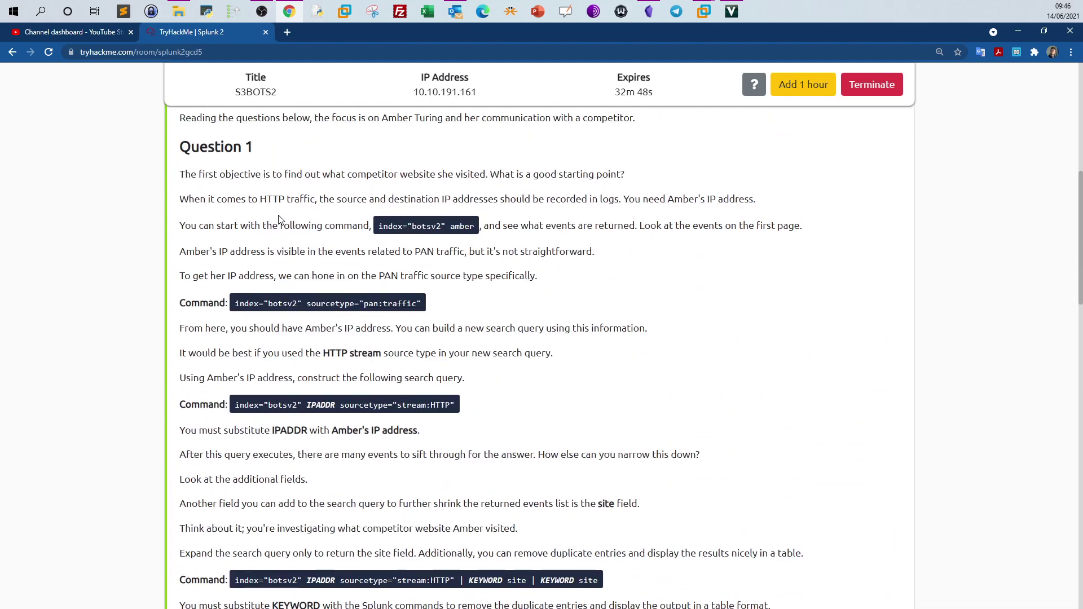
Read the suggested search commands for Question 1 and Questions 2-7, down to the answer section
scroll(275, 342, "down", 7)
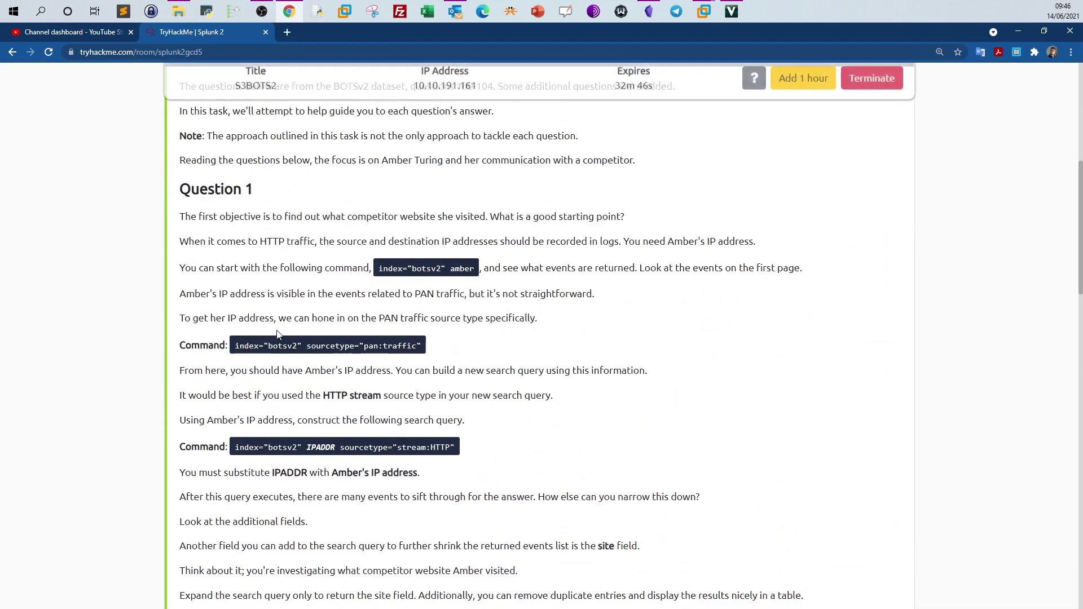
scroll(293, 249, "down", 4)
scroll(295, 246, "up", 6)
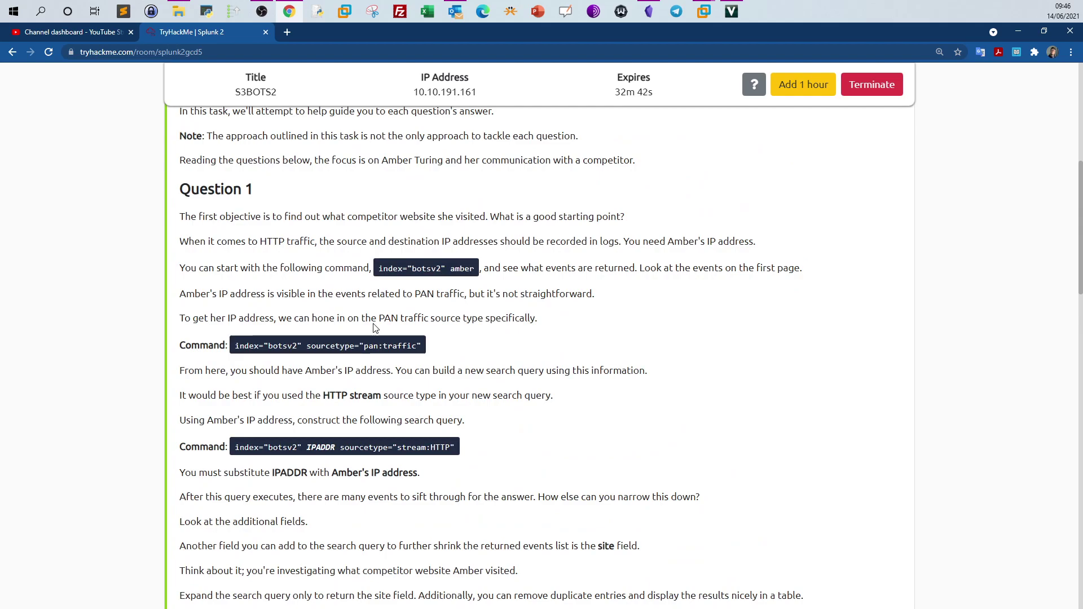
scroll(375, 328, "down", 5)
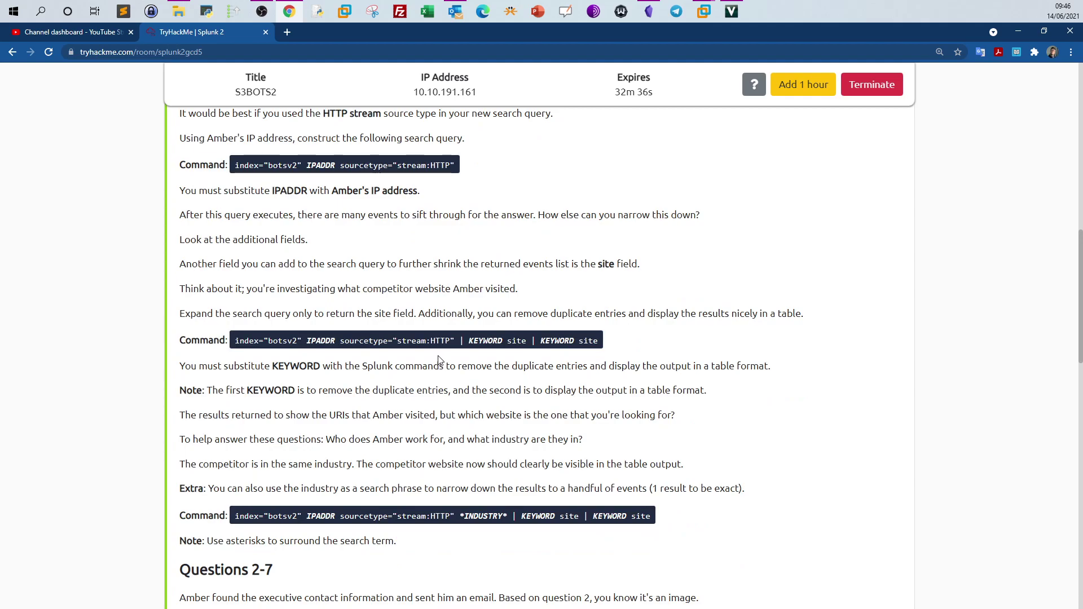
scroll(439, 360, "down", 3)
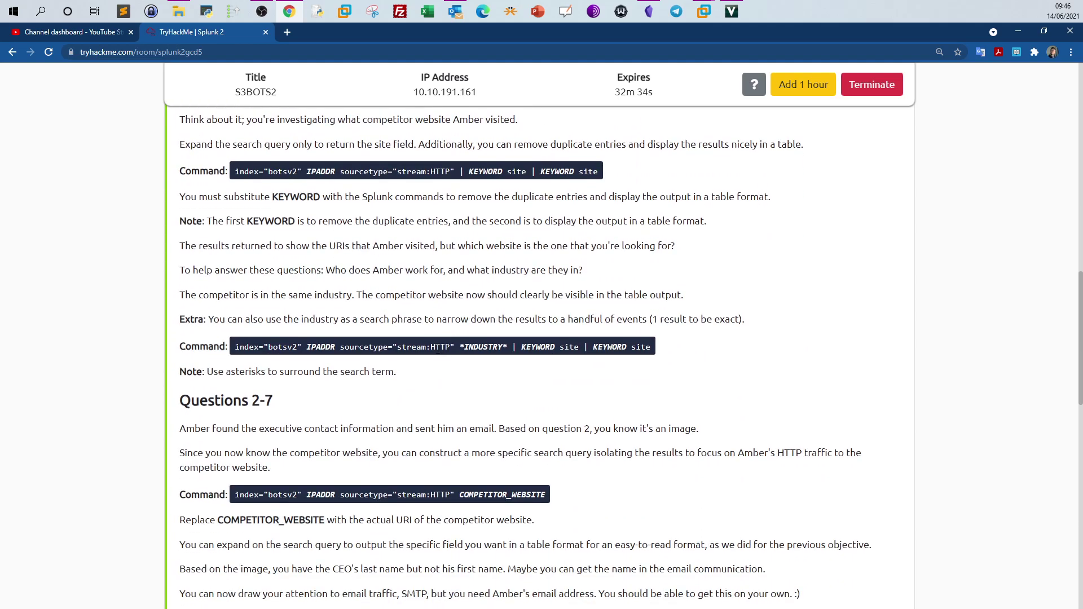
scroll(438, 348, "down", 10)
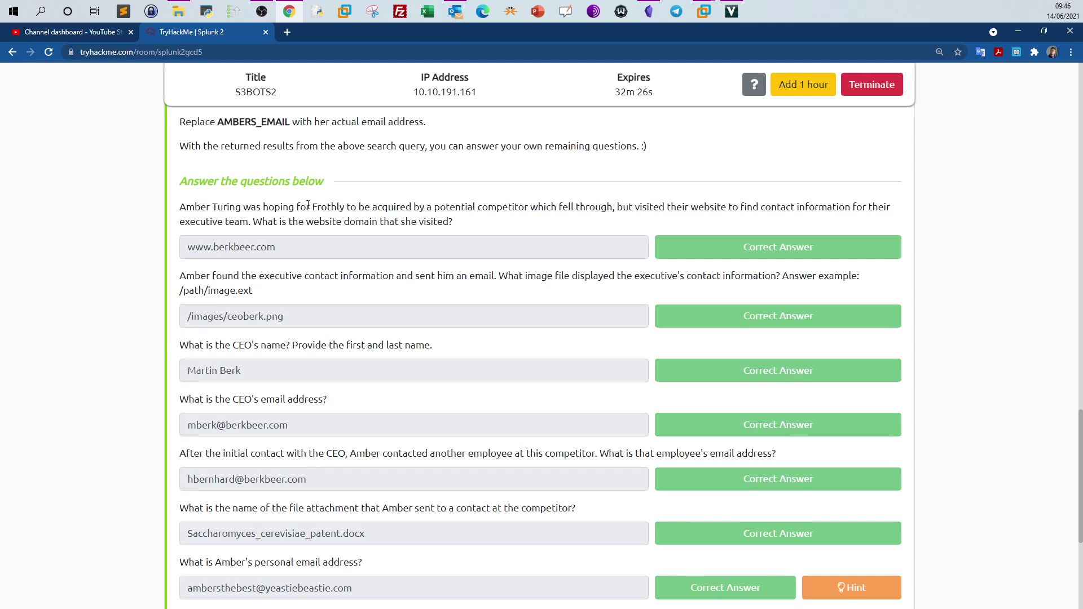
Examine the first 100 series question about Frothly, the potential competitor and the visited website domain
left_click_drag(310, 208, 345, 208)
left_click_drag(551, 207, 617, 207)
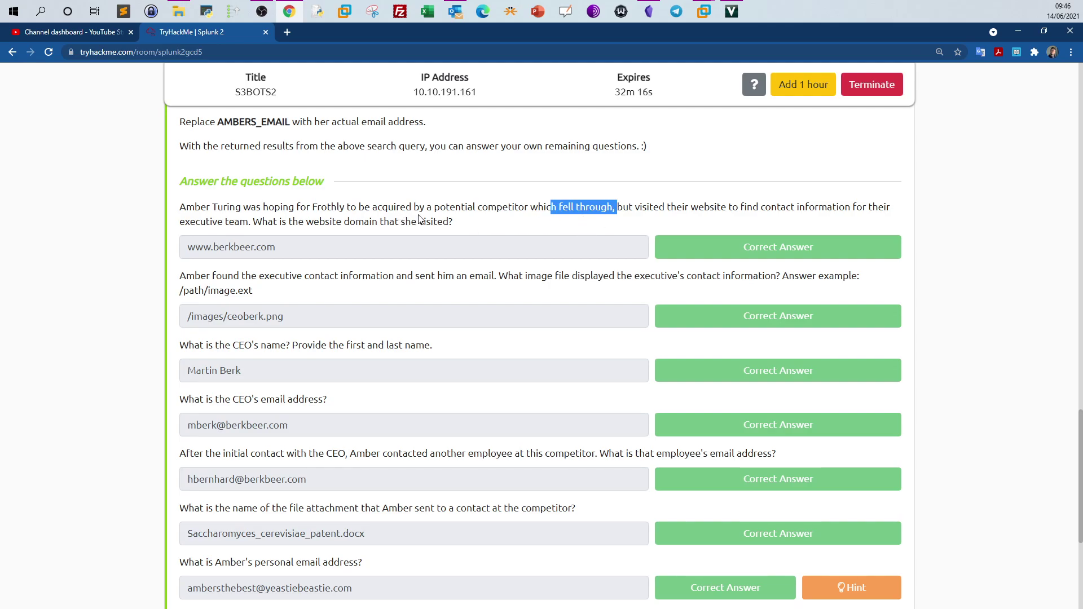
left_click_drag(312, 208, 354, 217)
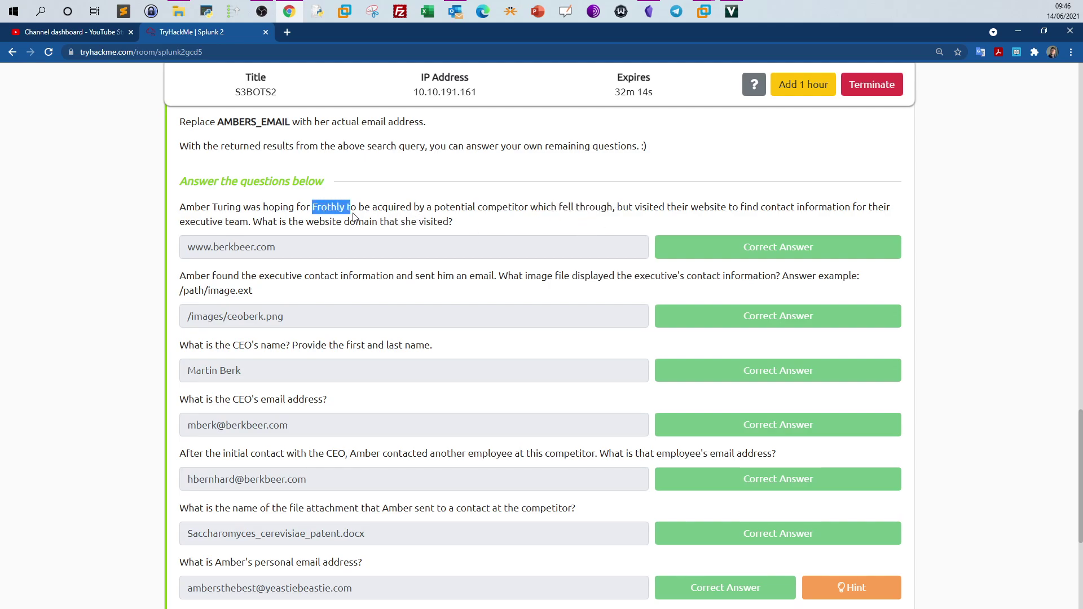
left_click_drag(185, 209, 233, 210)
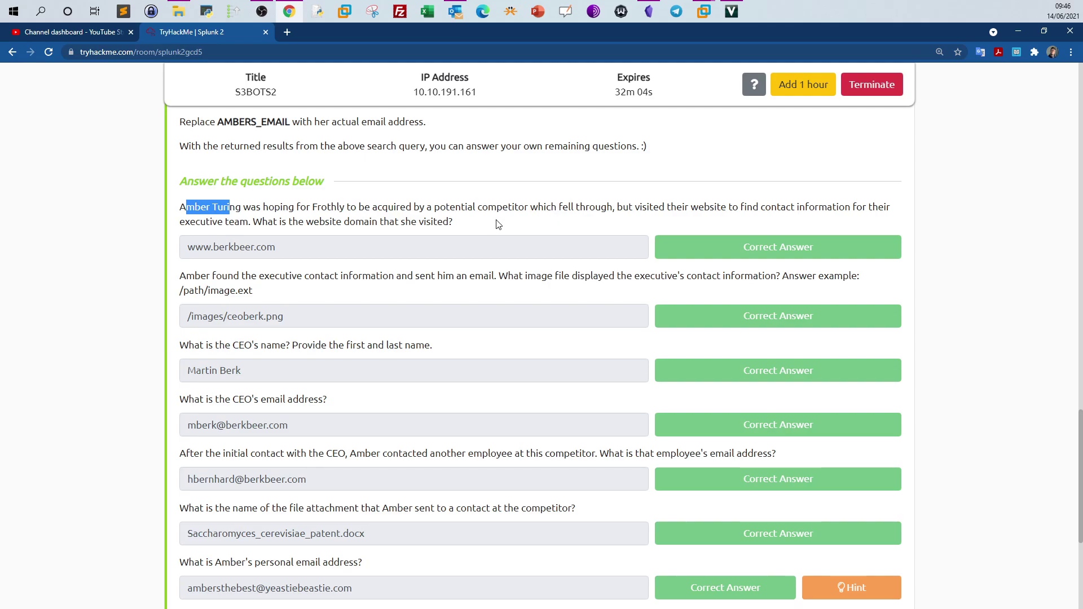
left_click(547, 218)
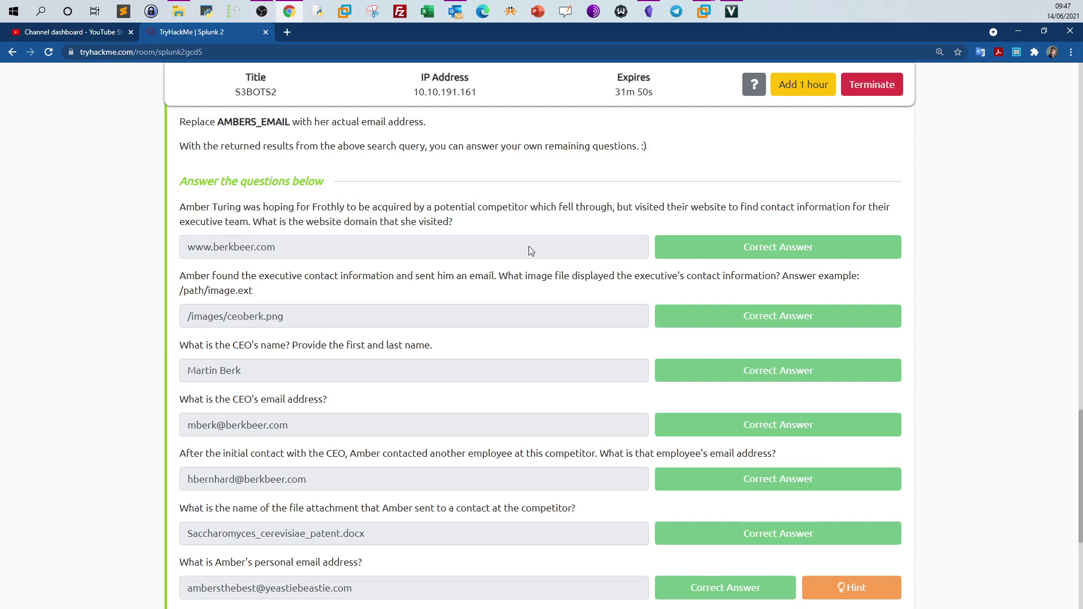
scroll(531, 251, "down", 1)
scroll(531, 251, "up", 8)
scroll(531, 251, "down", 6)
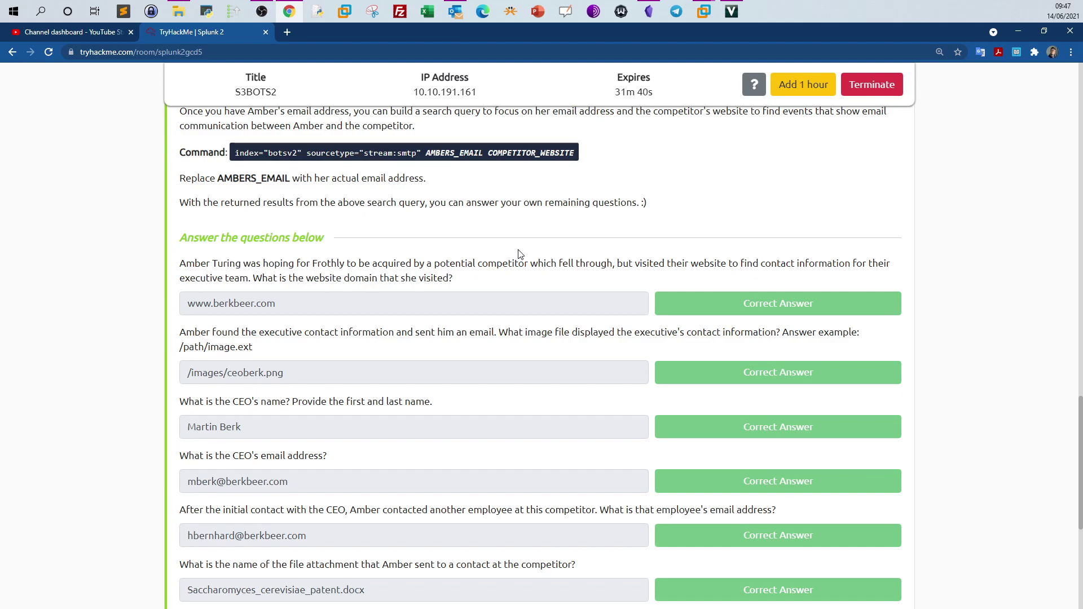
left_click_drag(179, 265, 236, 273)
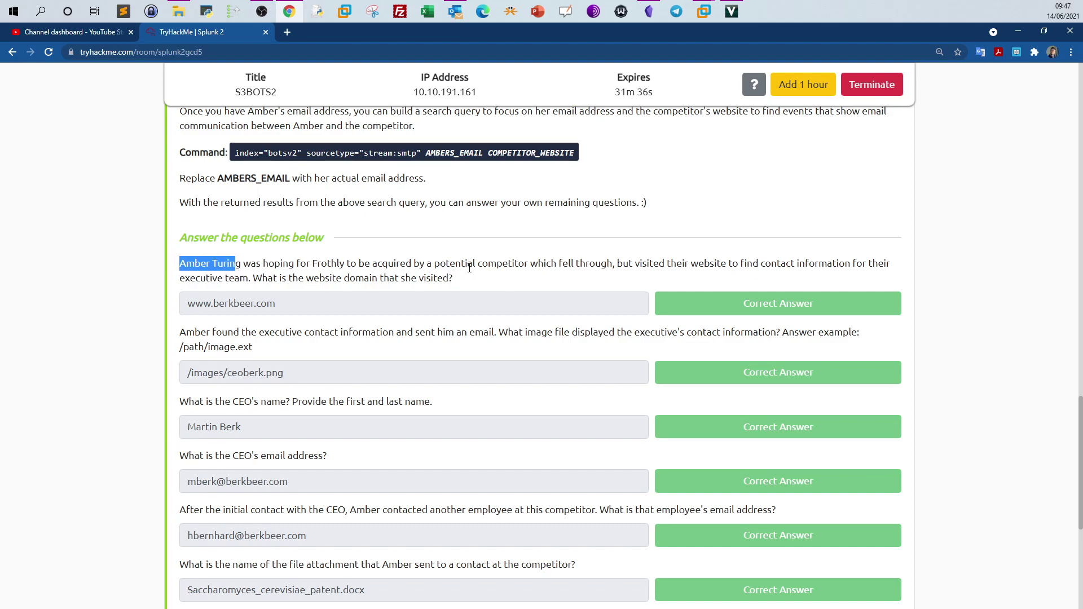
left_click_drag(478, 269, 525, 268)
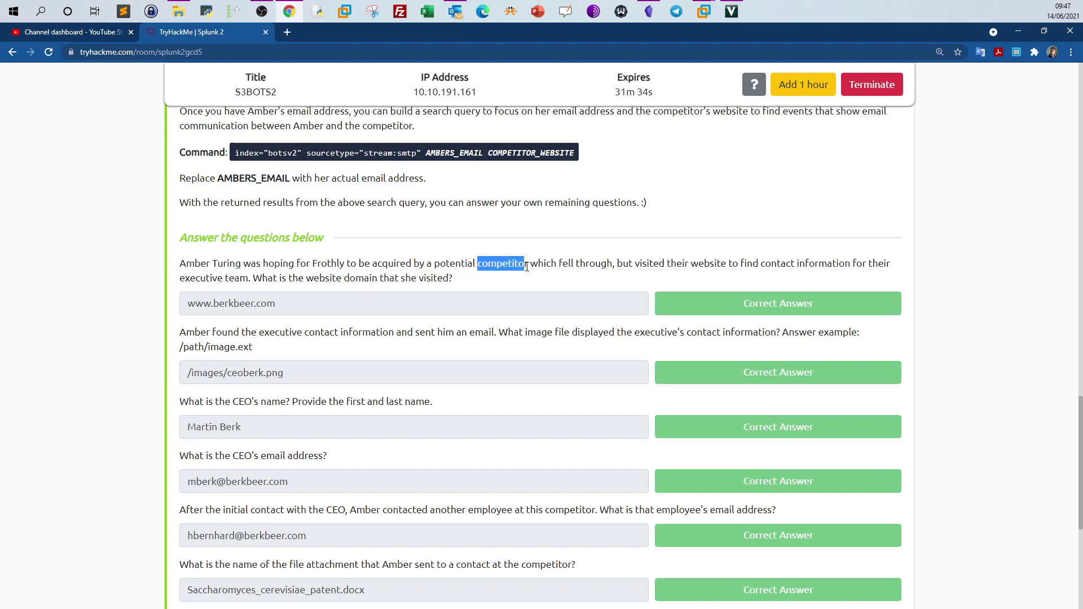
scroll(547, 286, "down", 1)
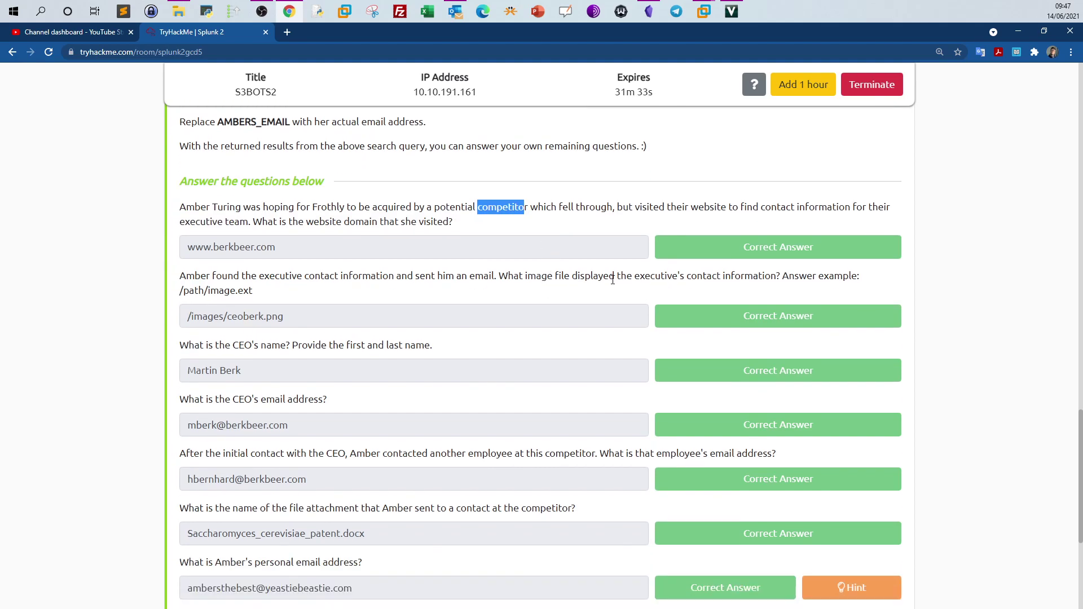
Switch to the notes app and copy the index="botsv2" search query
left_click(704, 11)
left_click(795, 85)
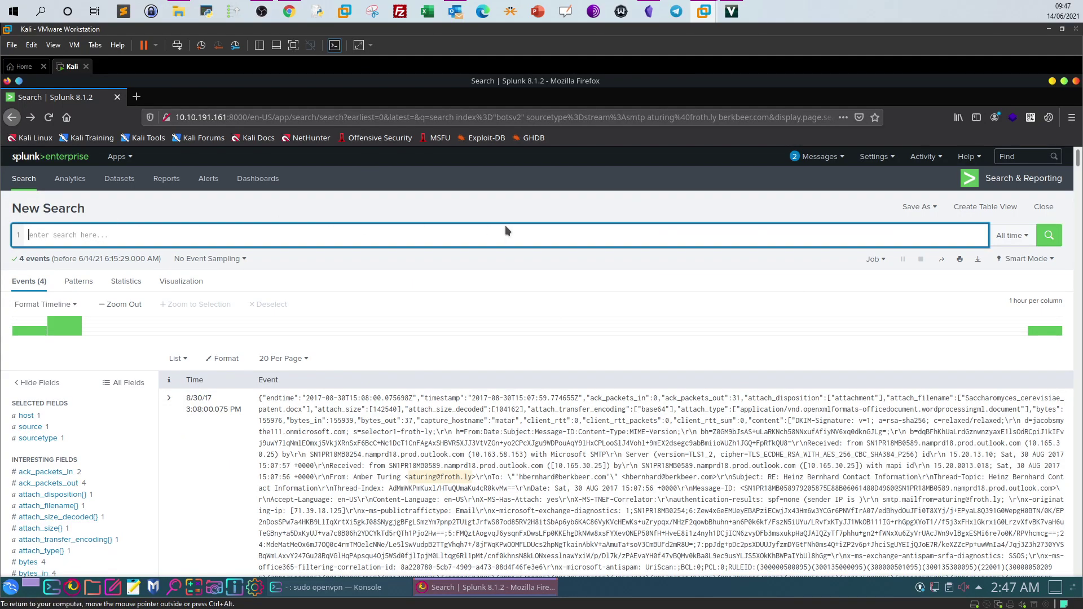
left_click(289, 11)
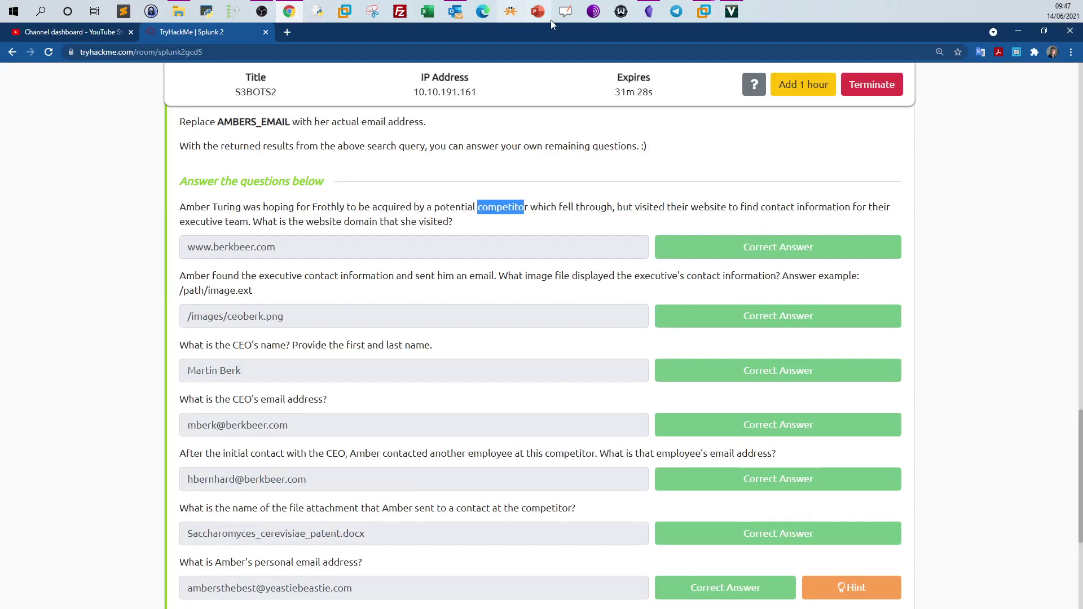
left_click(653, 14)
left_click_drag(429, 337, 518, 337)
key("ctrl+c")
key("BackSpace")
key("ctrl+z")
Switch to Splunk in the Kali virtual machine and run the search index="botsv2" over all time
left_click(704, 11)
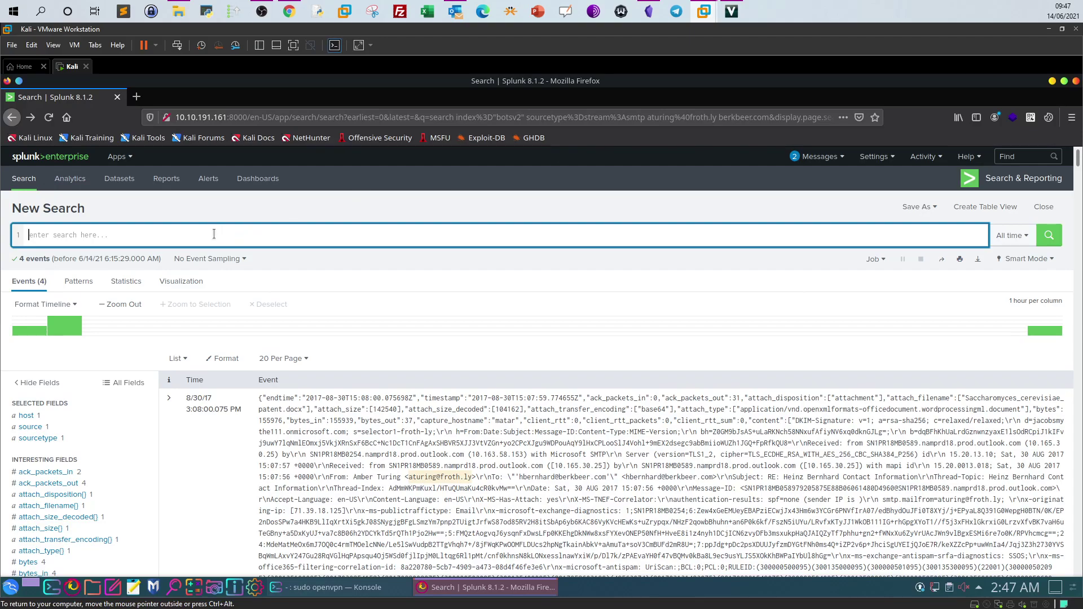
key("ctrl+v")
double_click(64, 235)
left_click(1049, 242)
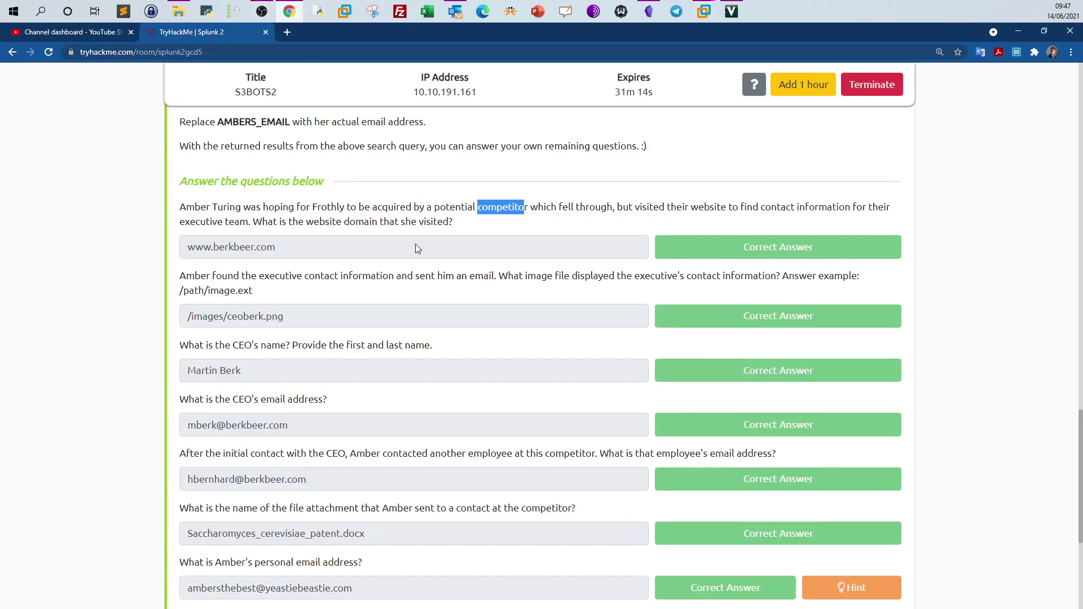
Reread the first question on the TryHackMe page and return to Splunk in the Kali virtual machine
left_click(488, 224)
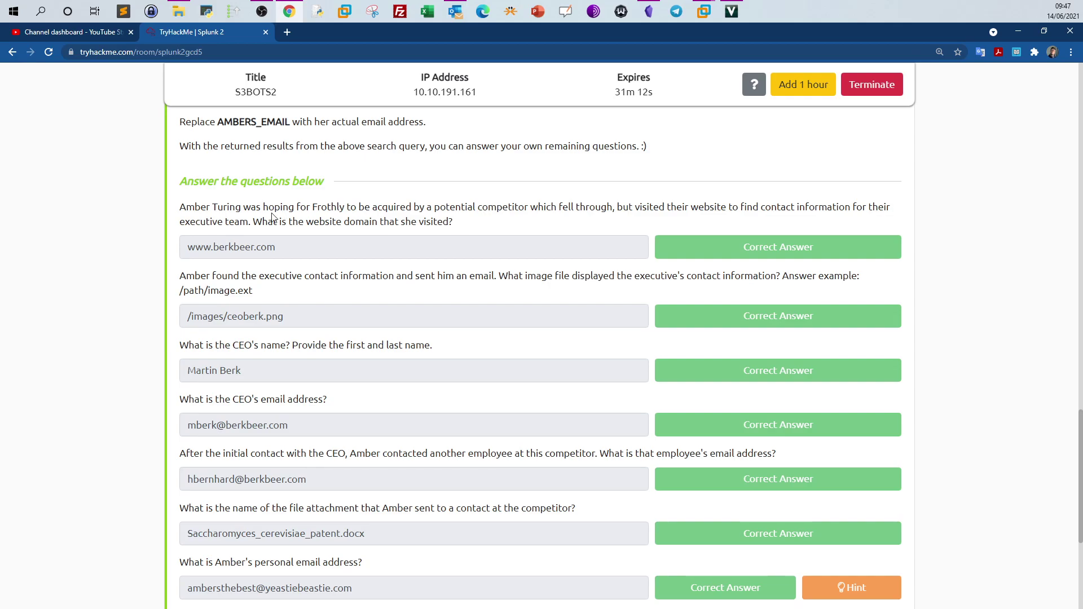
left_click_drag(182, 208, 609, 210)
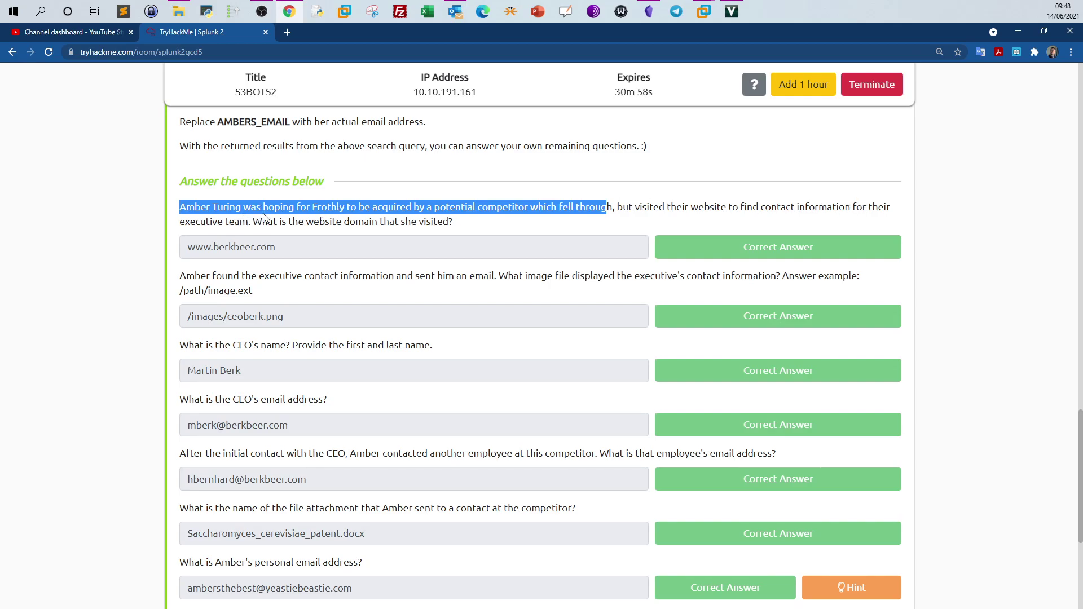
left_click(706, 12)
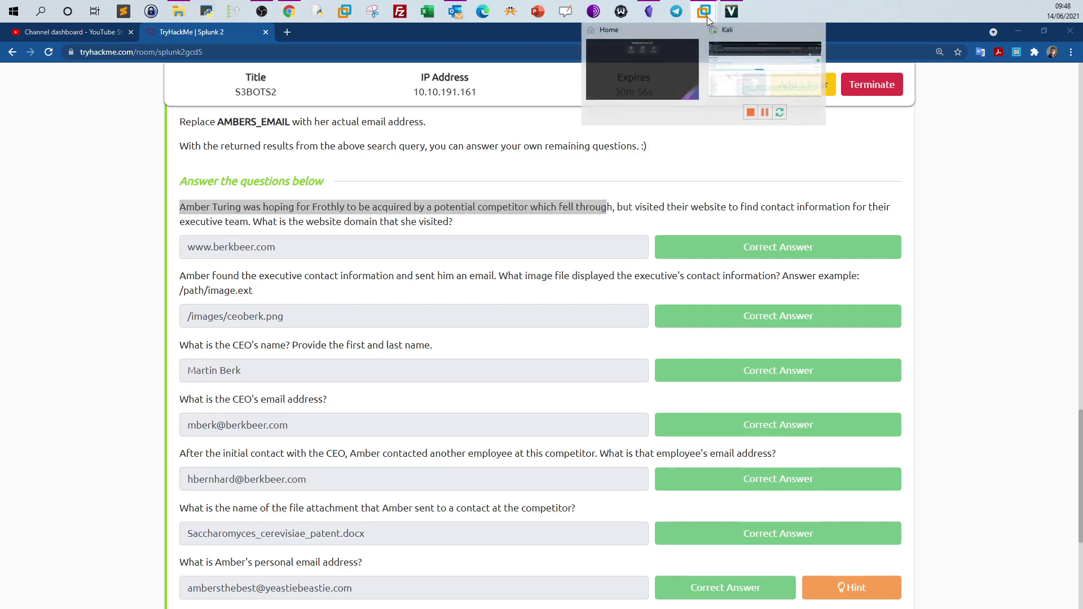
left_click(767, 79)
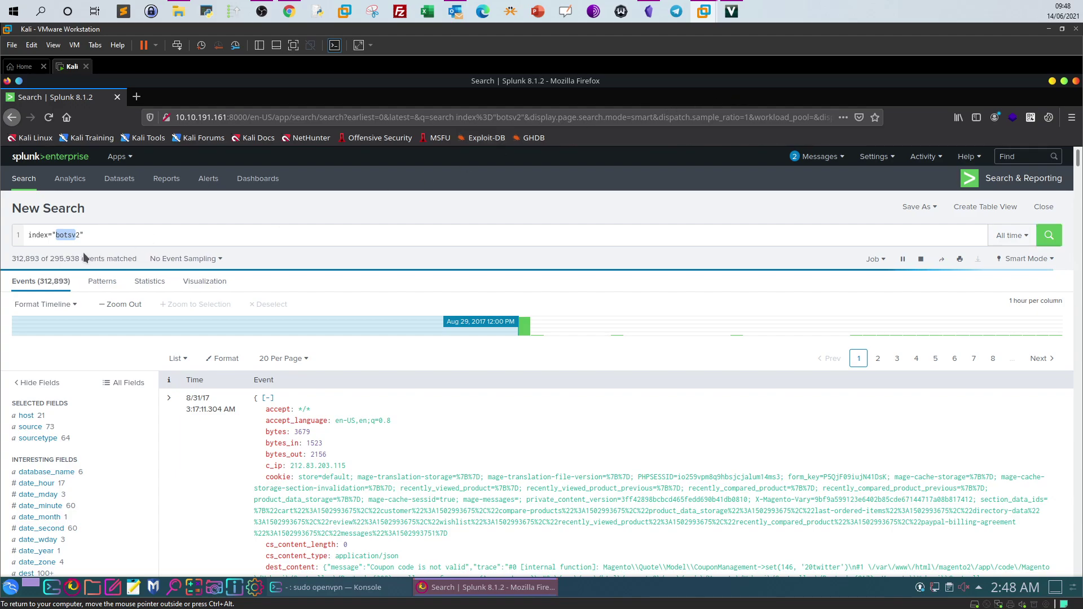
Examine the top values of the sourcetype field in the botsv2 search, then close its summary
left_click(92, 239)
scroll(168, 305, "down", 2)
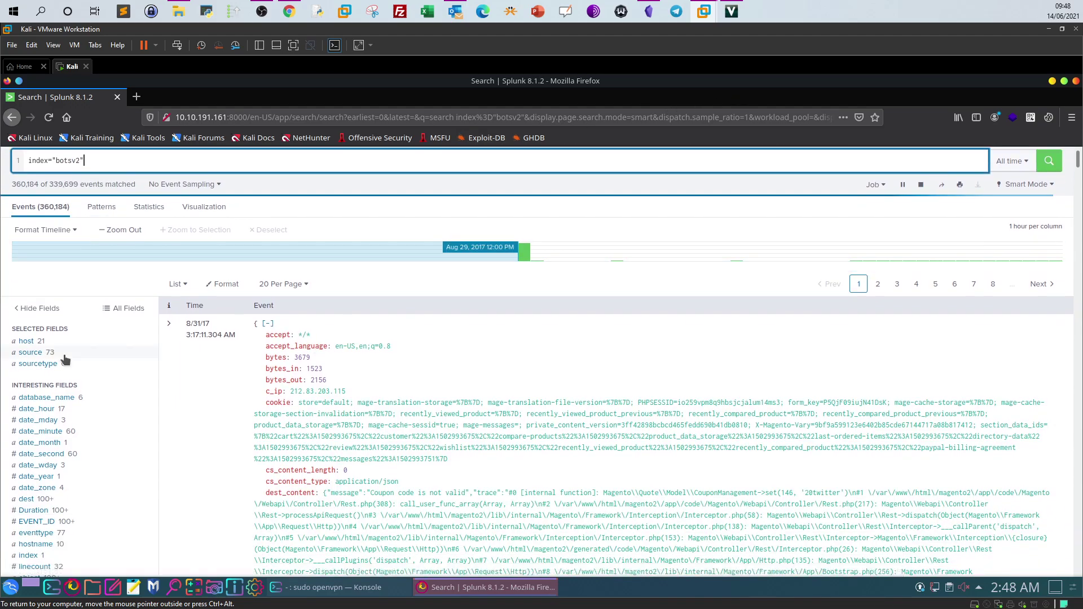
left_click(38, 364)
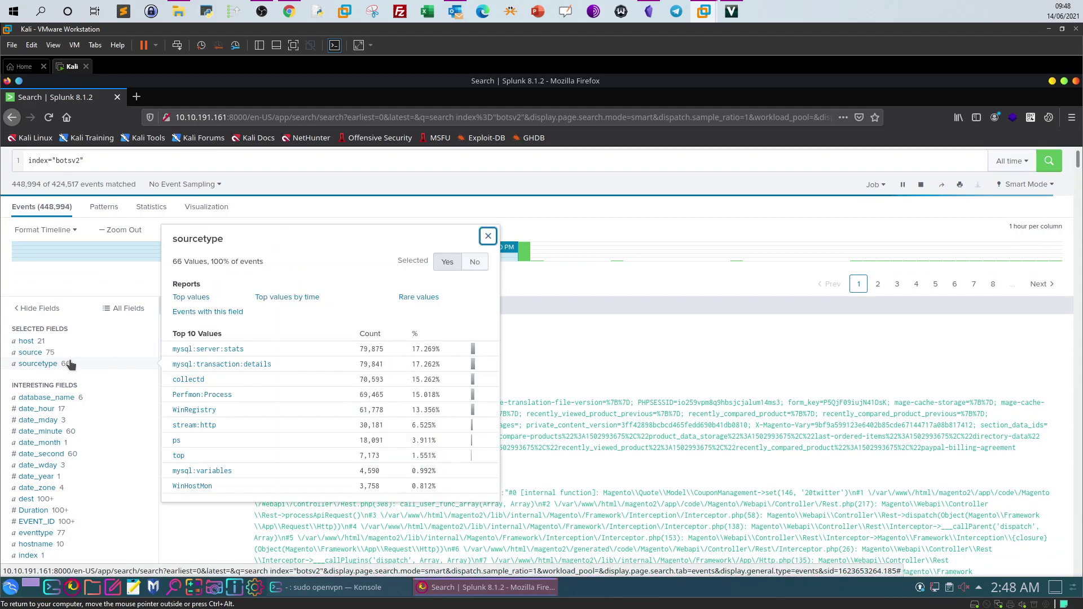
left_click(487, 239)
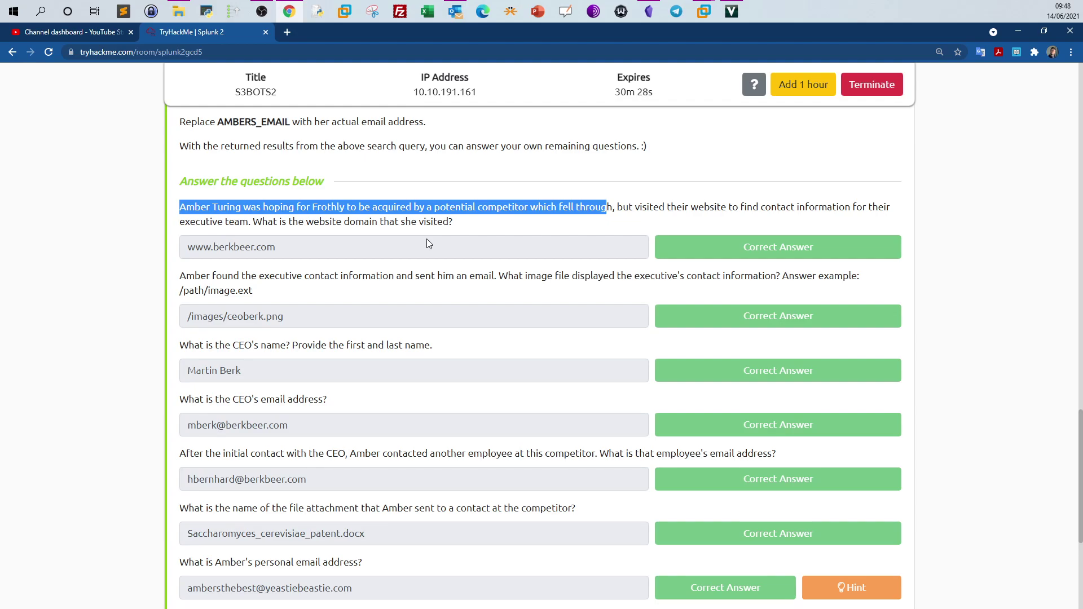
Return to Splunk in the Kali virtual machine and chart the sourcetype field's top values by time
left_click(703, 11)
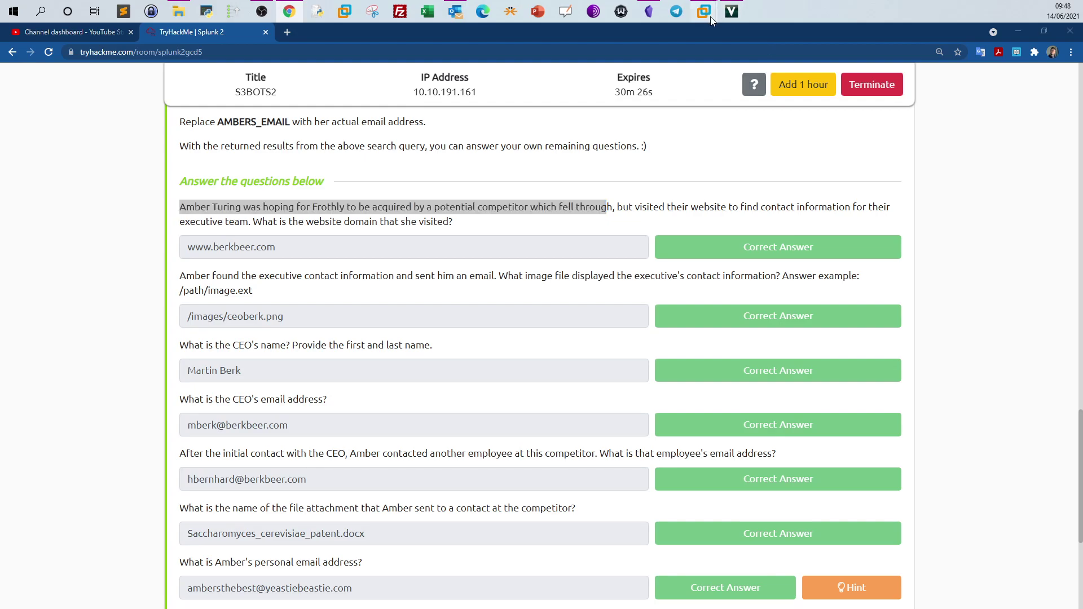
left_click(747, 75)
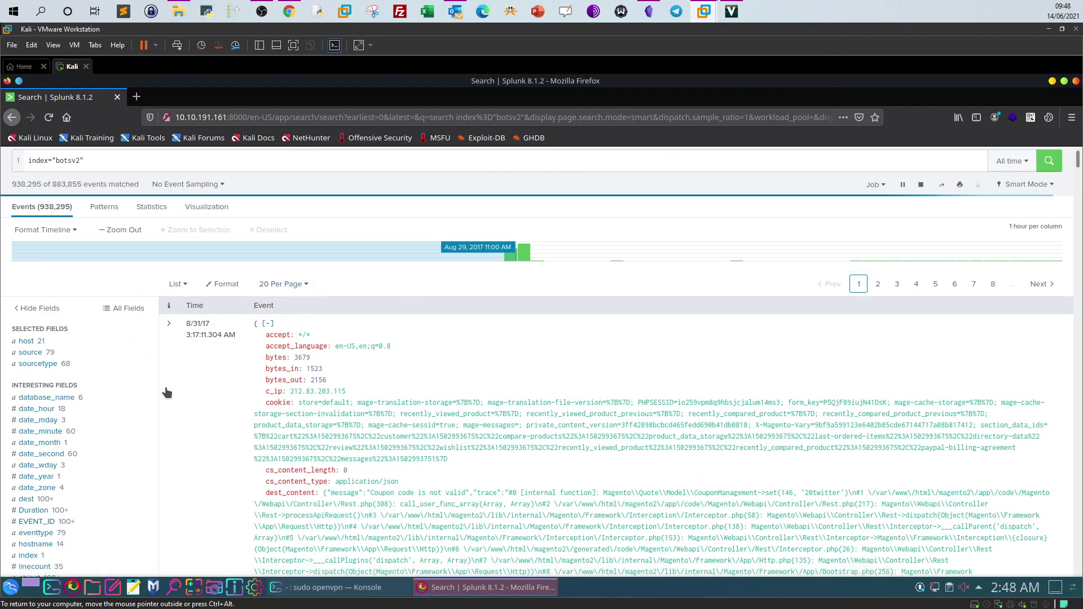
left_click(46, 365)
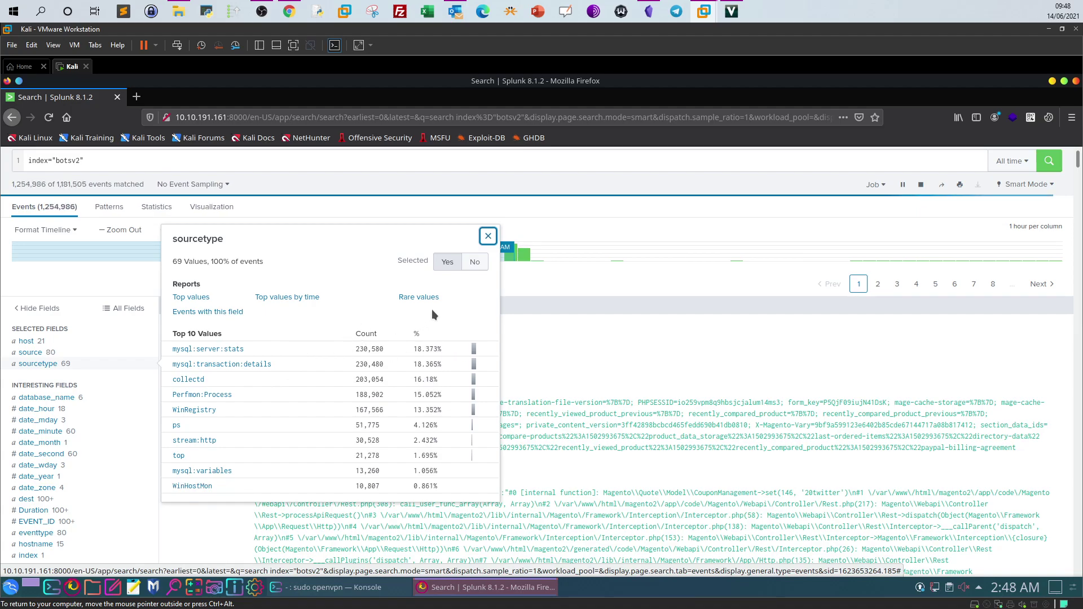
left_click(272, 297)
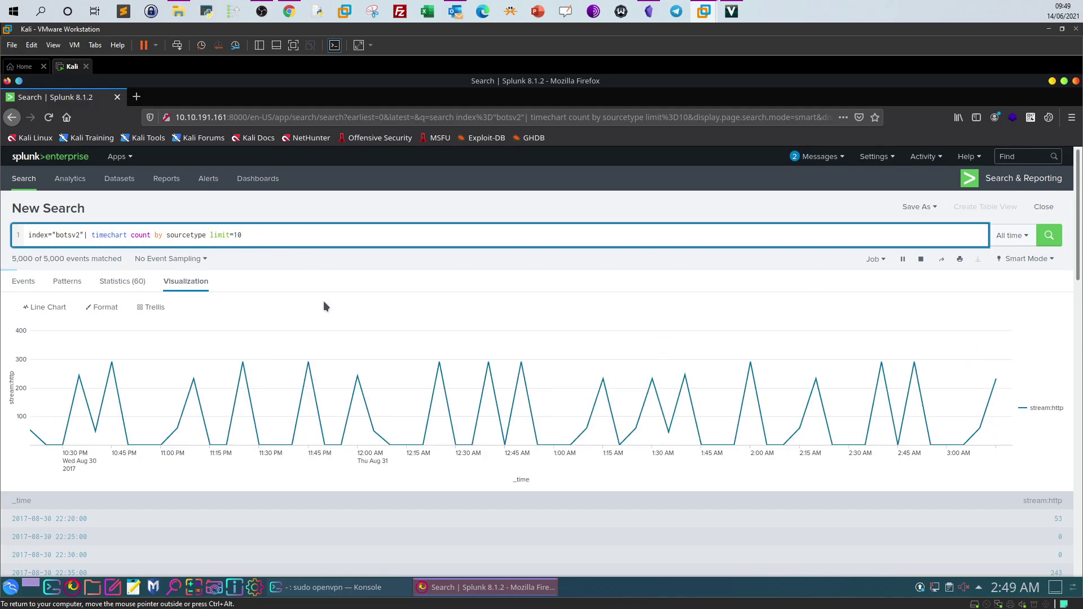
scroll(323, 299, "down", 2)
scroll(302, 277, "up", 2)
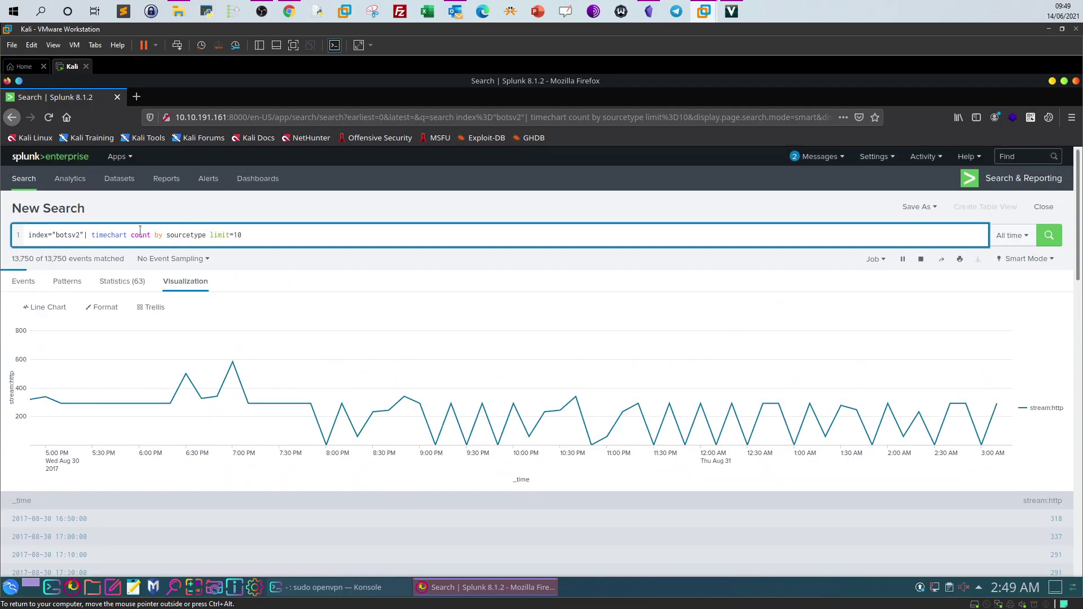
Remove the timechart clause, add sourcetype=pan:traffic to the index="botsv2" query, and run the search over all time
left_click_drag(86, 237, 293, 238)
key("BackSpace")
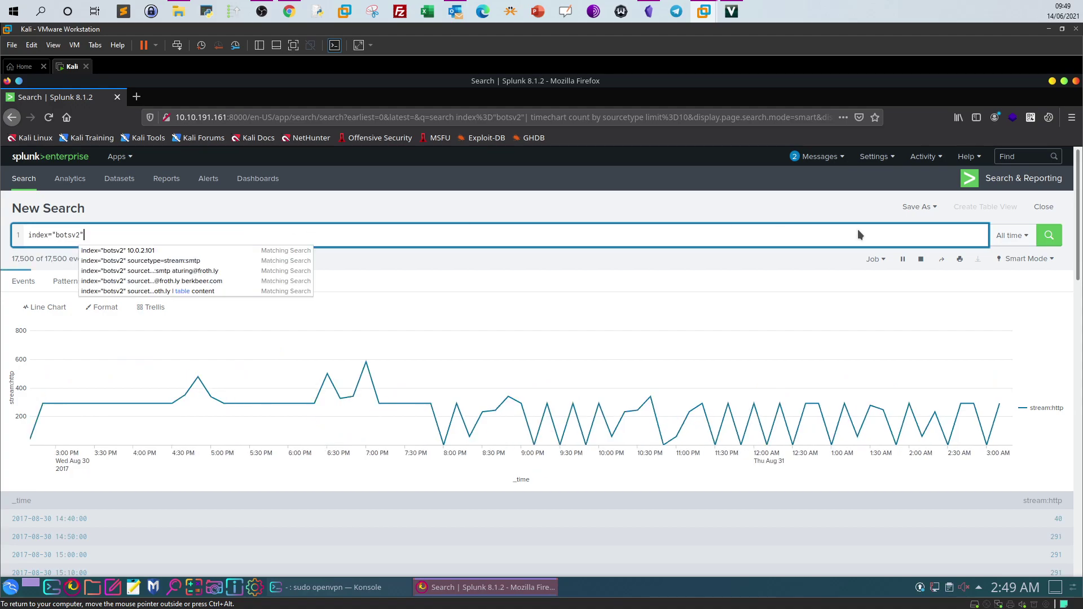
left_click(1049, 240)
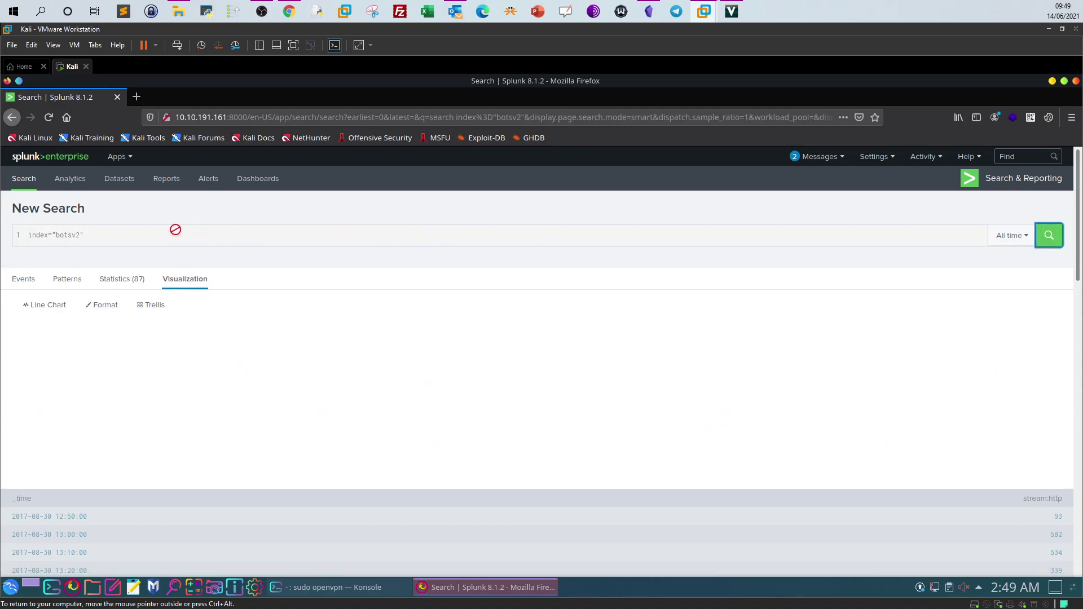
left_click(175, 233)
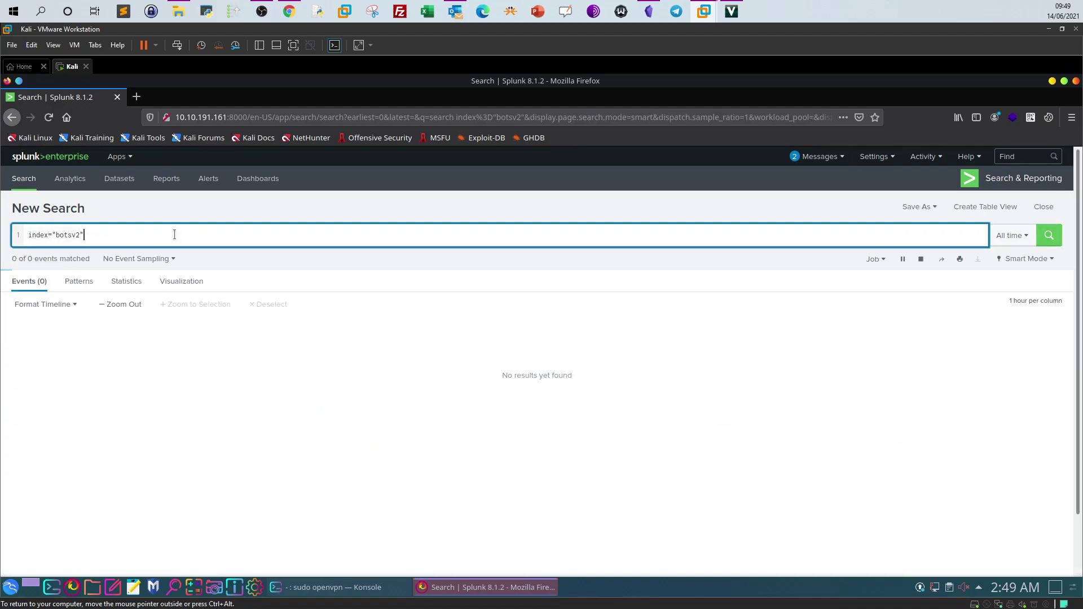
type("sourcetyp")
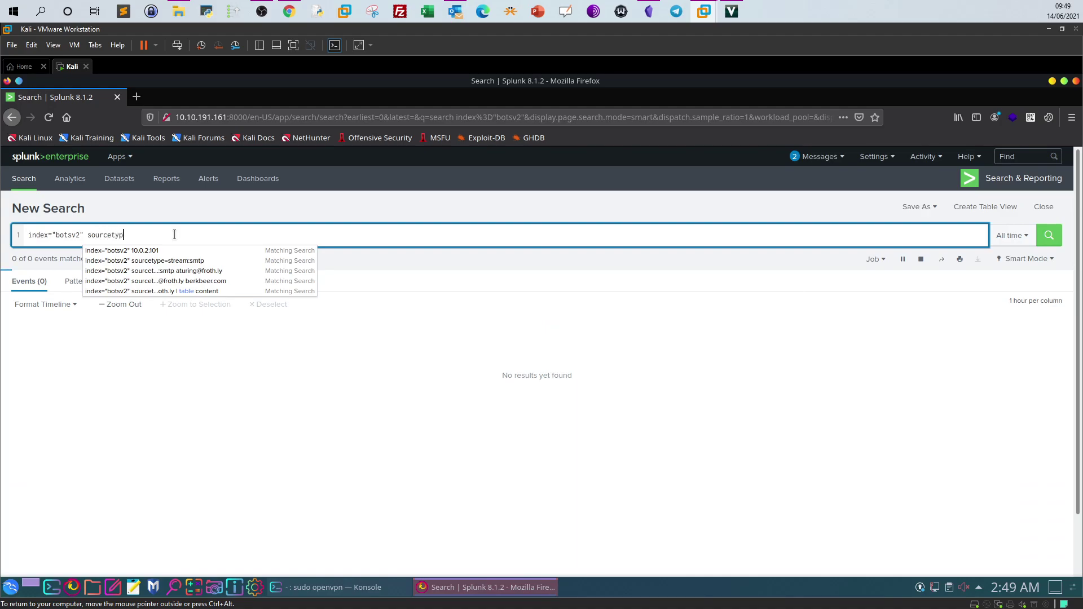
type("e=pan:traffic")
left_click(237, 238)
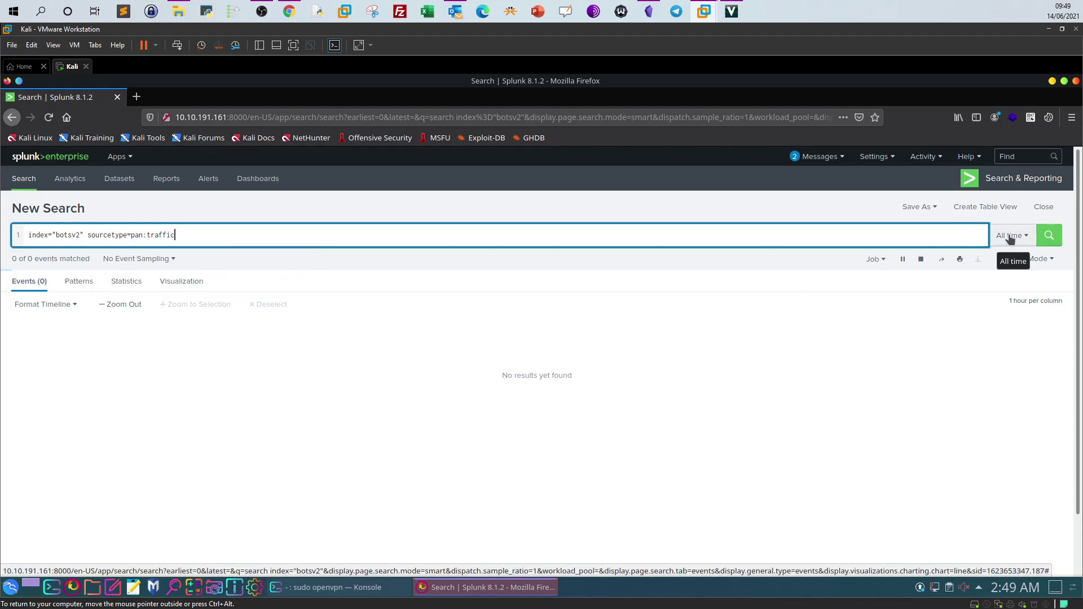
left_click(1048, 235)
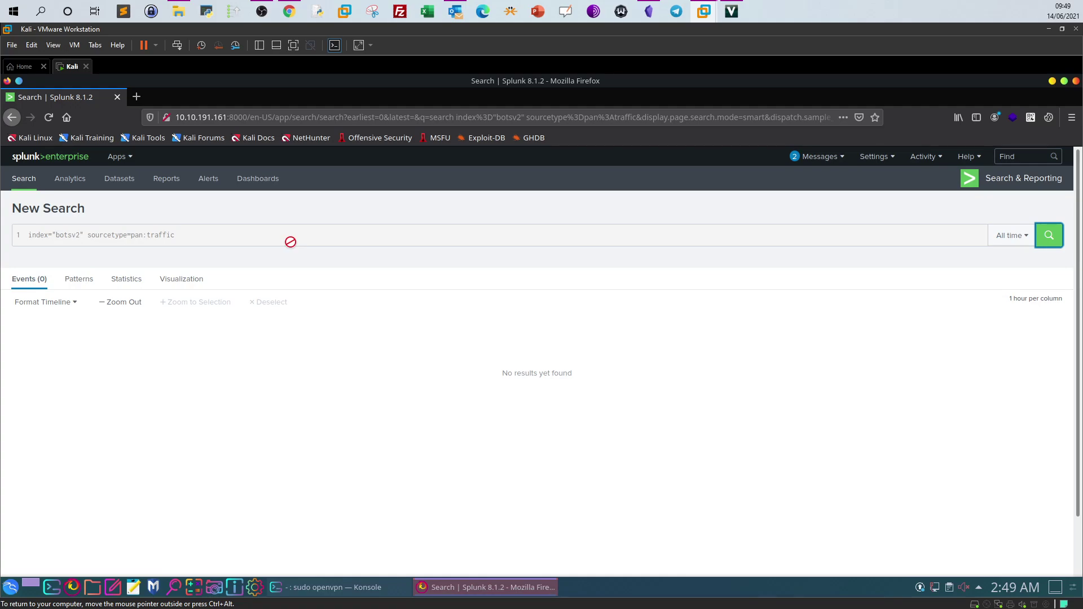
key("ctrl+alt")
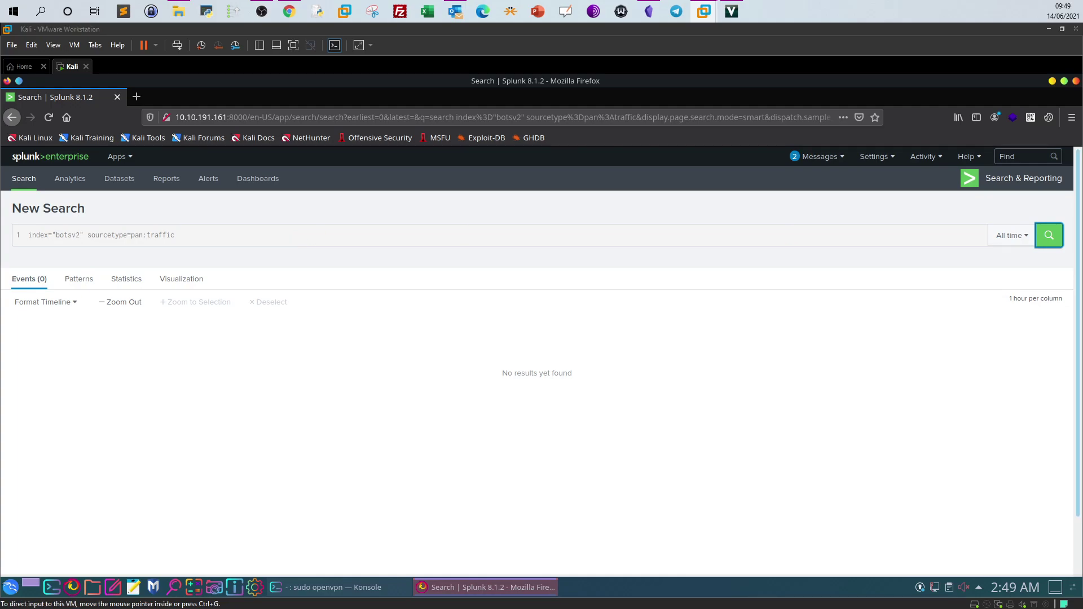
left_click(346, 266)
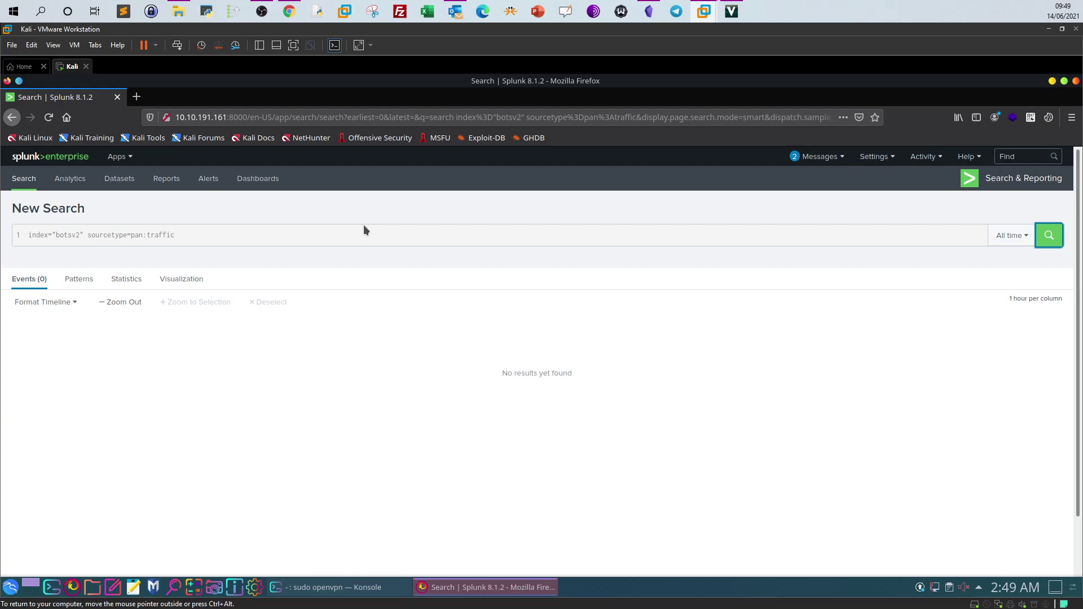
key("ctrl+alt")
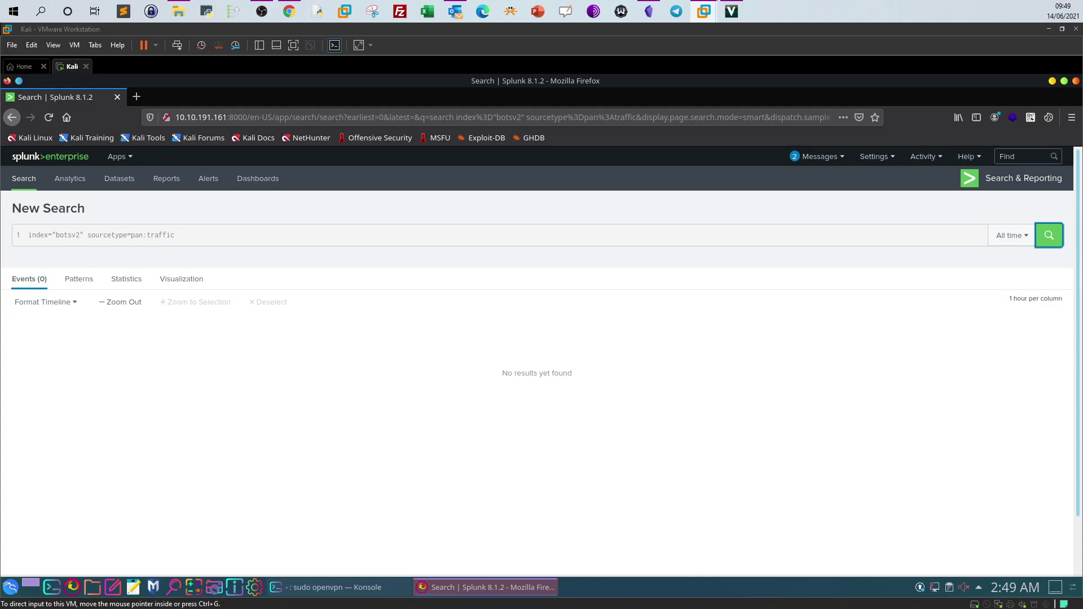
left_click(517, 229)
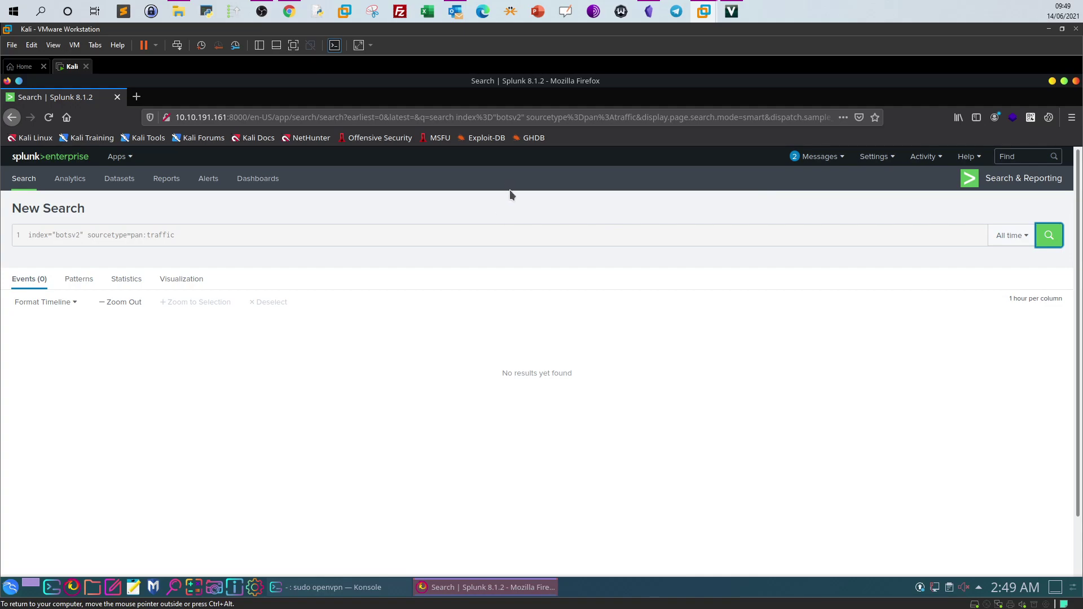
key("ctrl+alt")
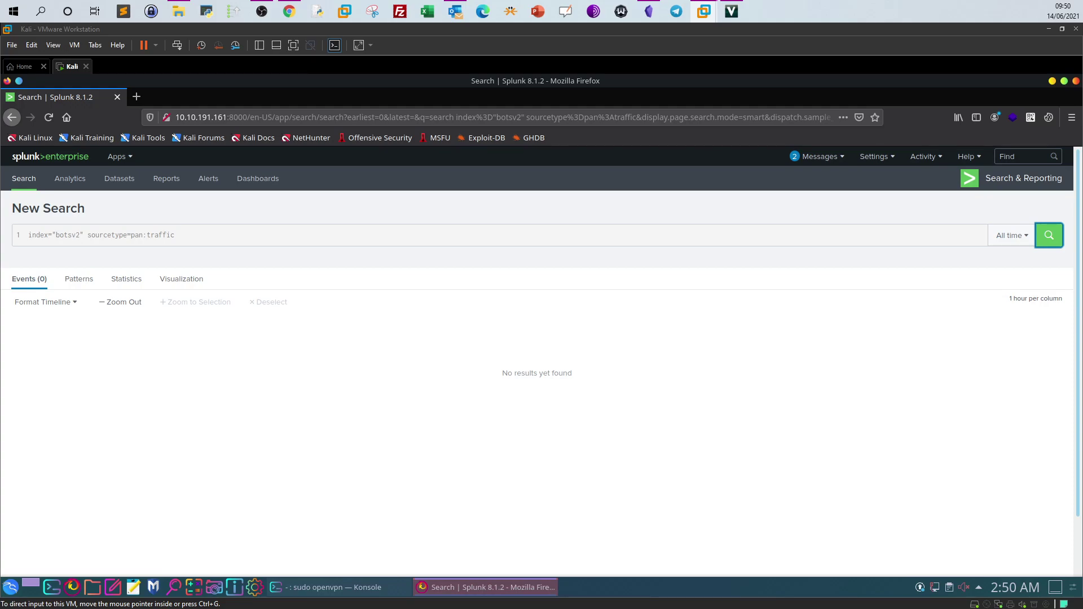
key("Return")
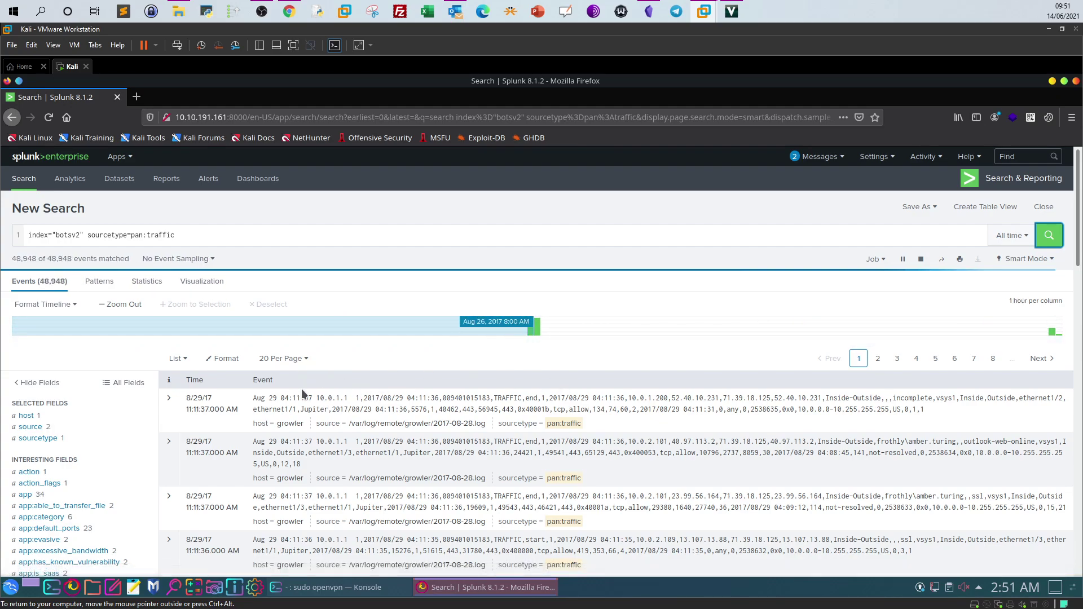
Look through the interesting fields of the pan:traffic results and examine the top values of src_ip
scroll(301, 388, "down", 3)
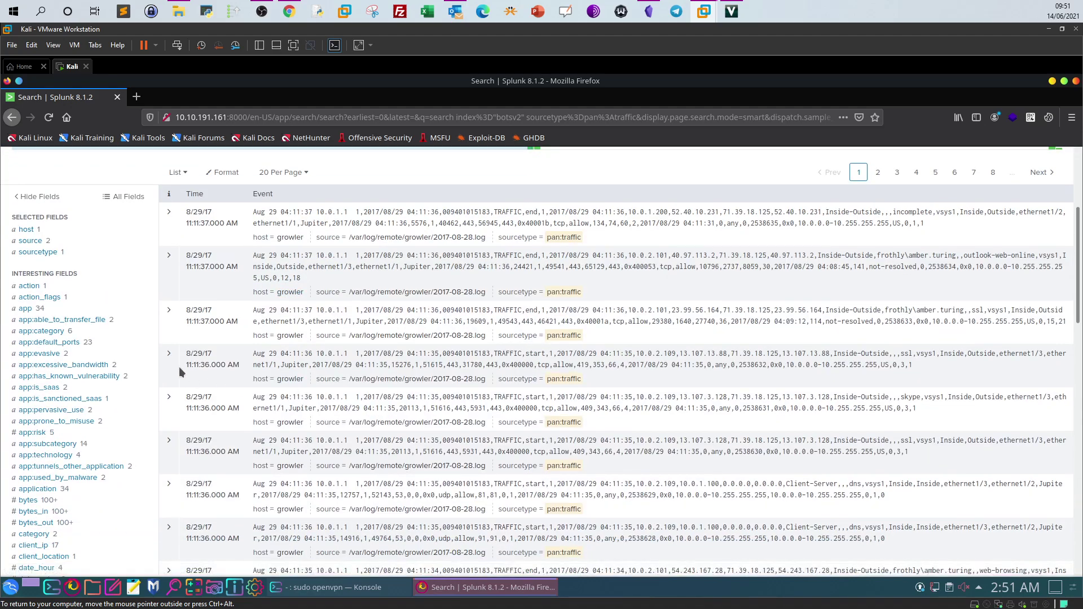
scroll(87, 387, "down", 4)
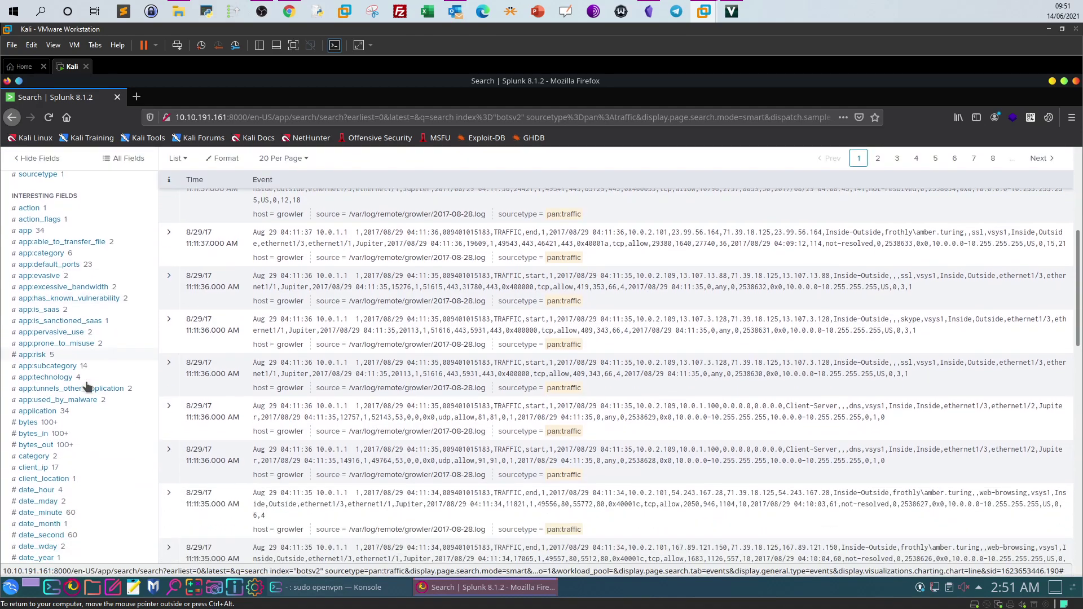
scroll(88, 388, "down", 1)
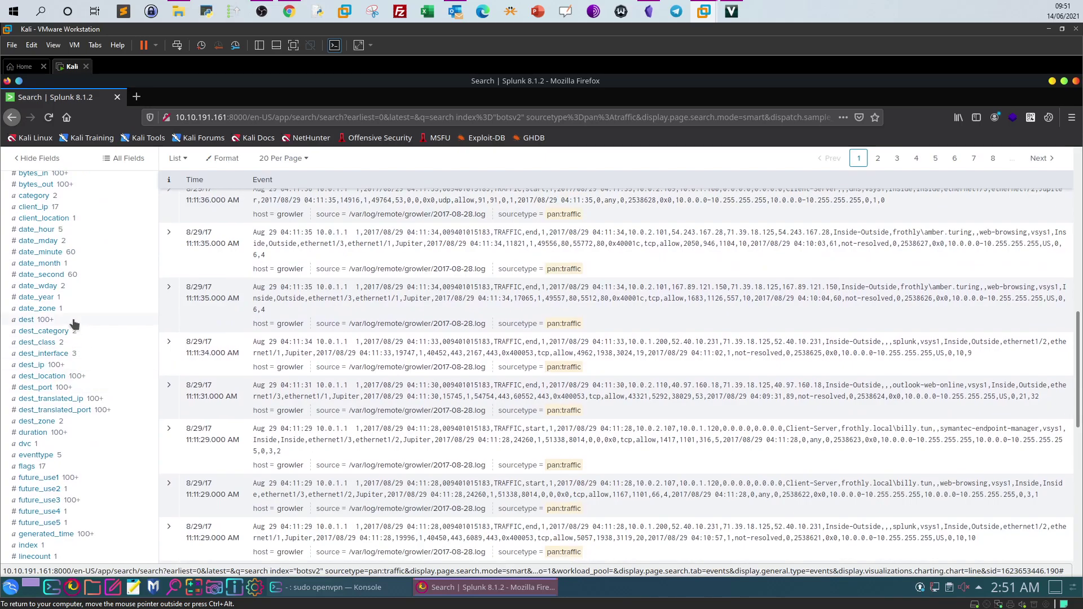
scroll(35, 451, "down", 3)
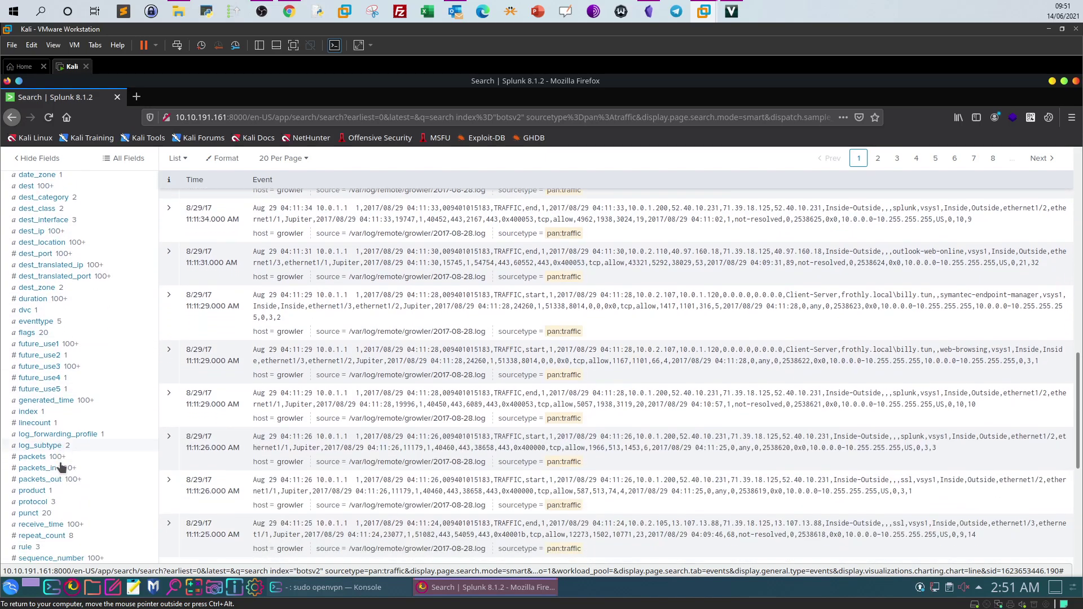
scroll(61, 467, "down", 1)
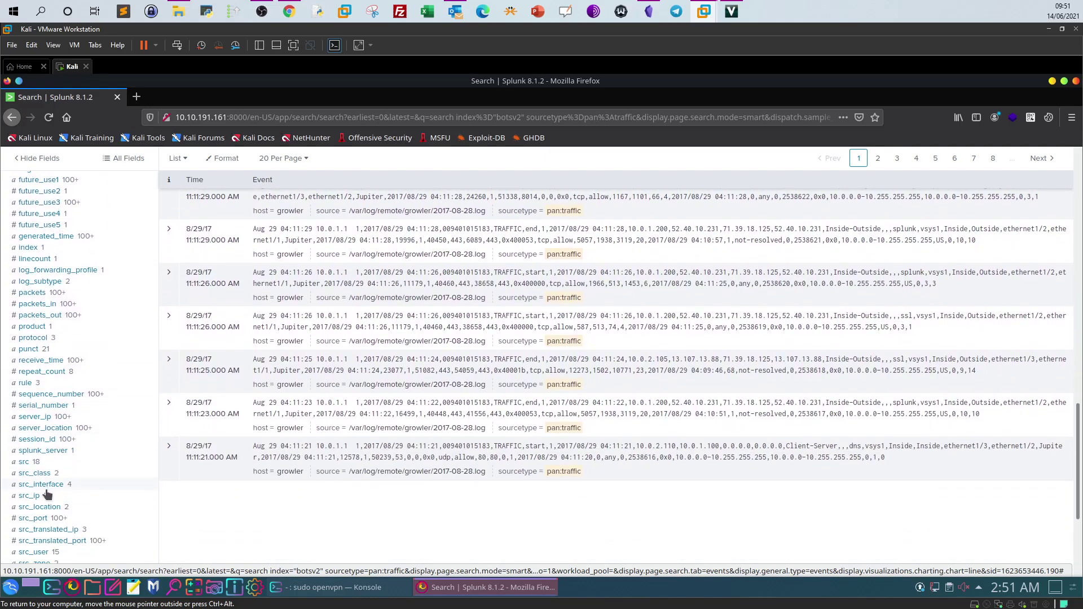
left_click(29, 496)
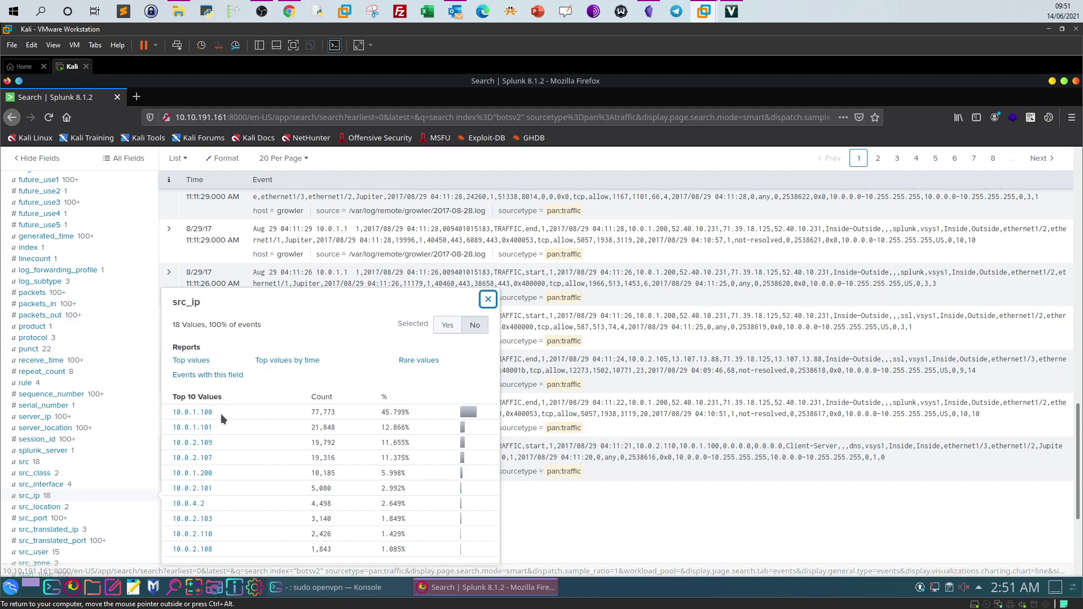
scroll(45, 473, "down", 5)
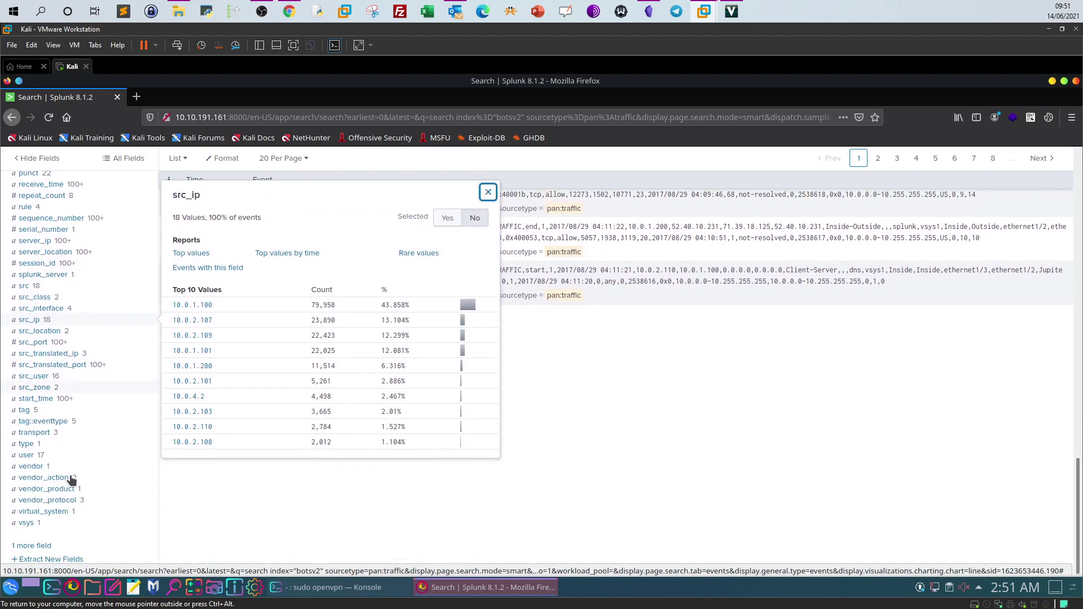
Examine the top values of the dest field in the pan:traffic results, then close its summary
scroll(71, 478, "up", 15)
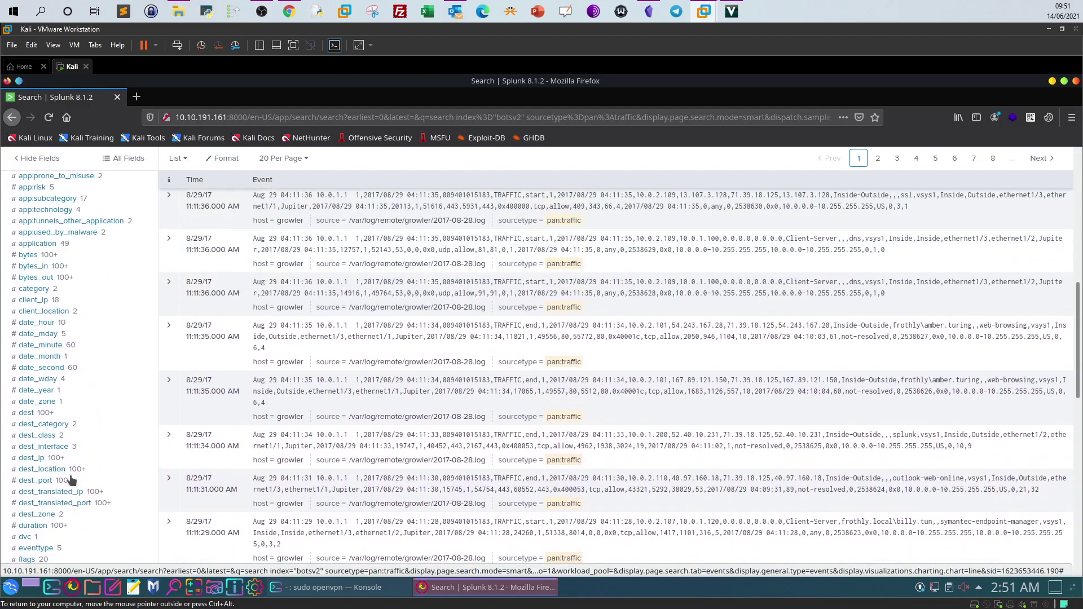
scroll(70, 481, "down", 5)
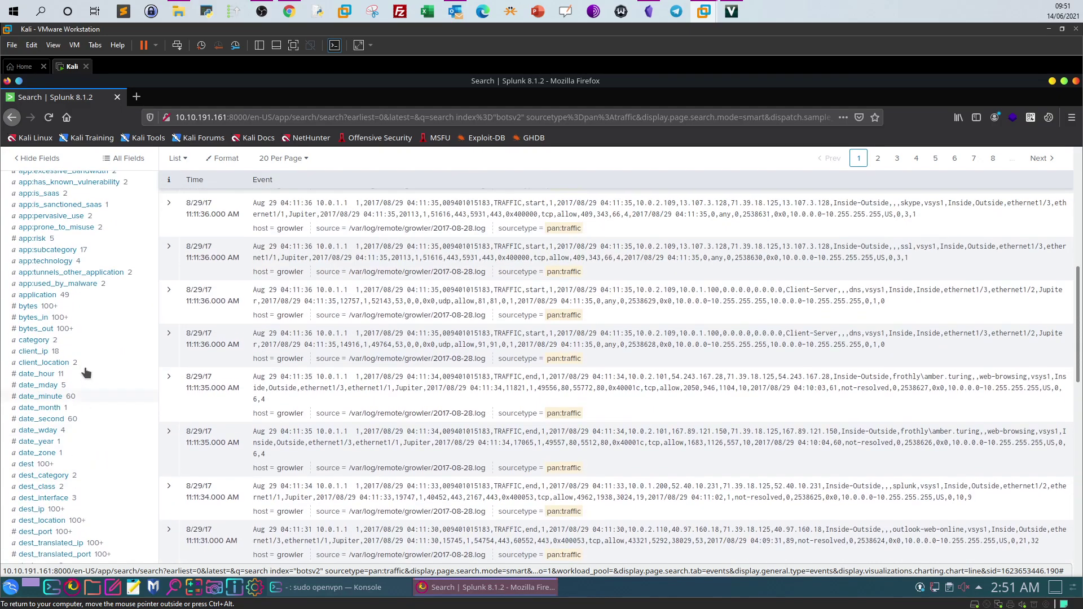
left_click(36, 352)
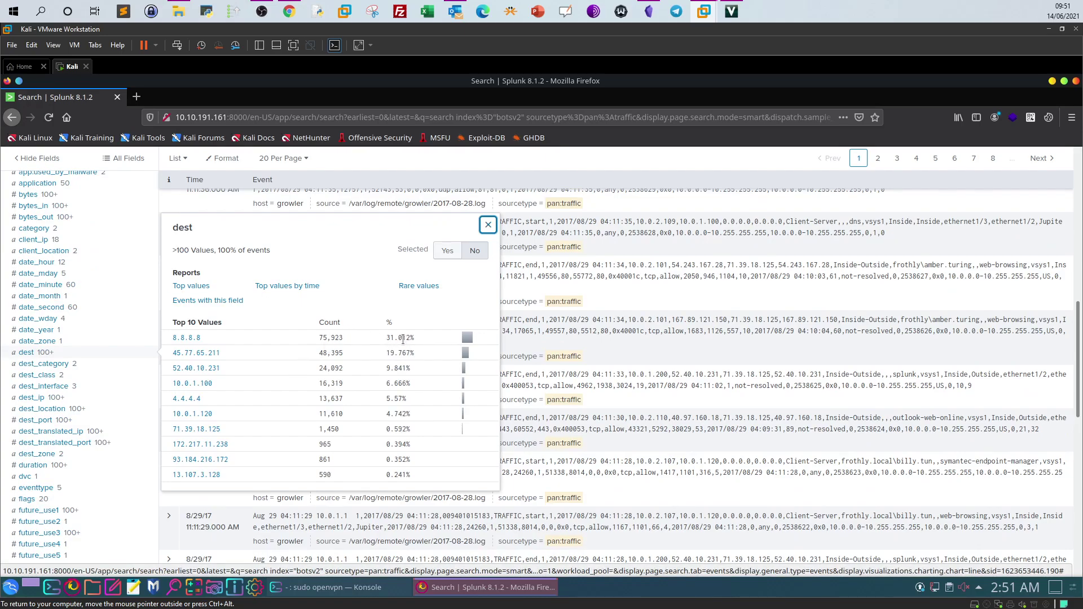
left_click(488, 225)
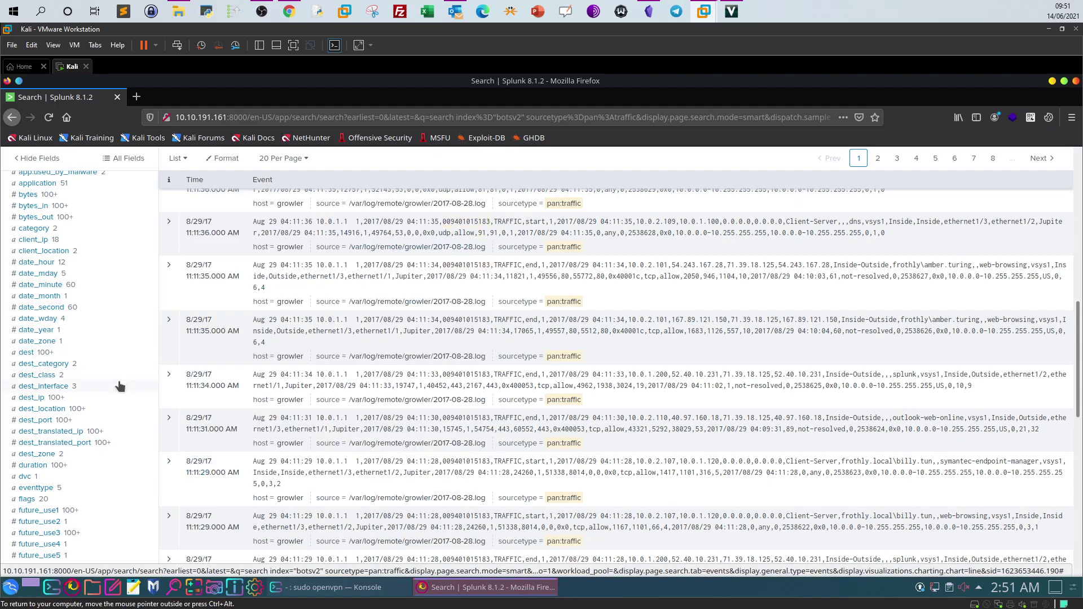
Add the employee's first name as a search term after sourcetype=pan:traffic and run the search
scroll(129, 383, "up", 5)
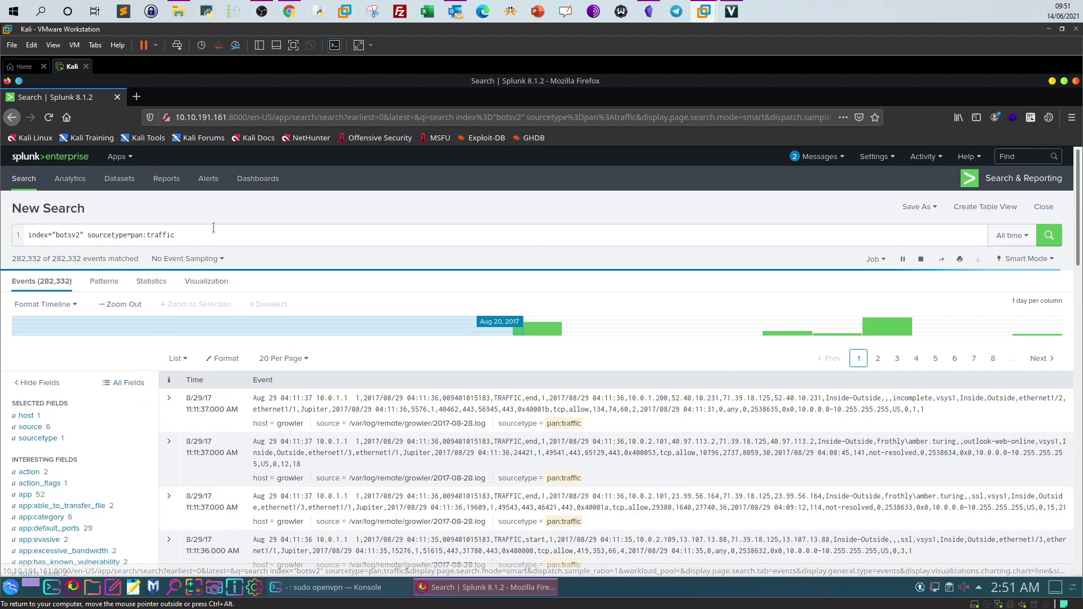
left_click(209, 237)
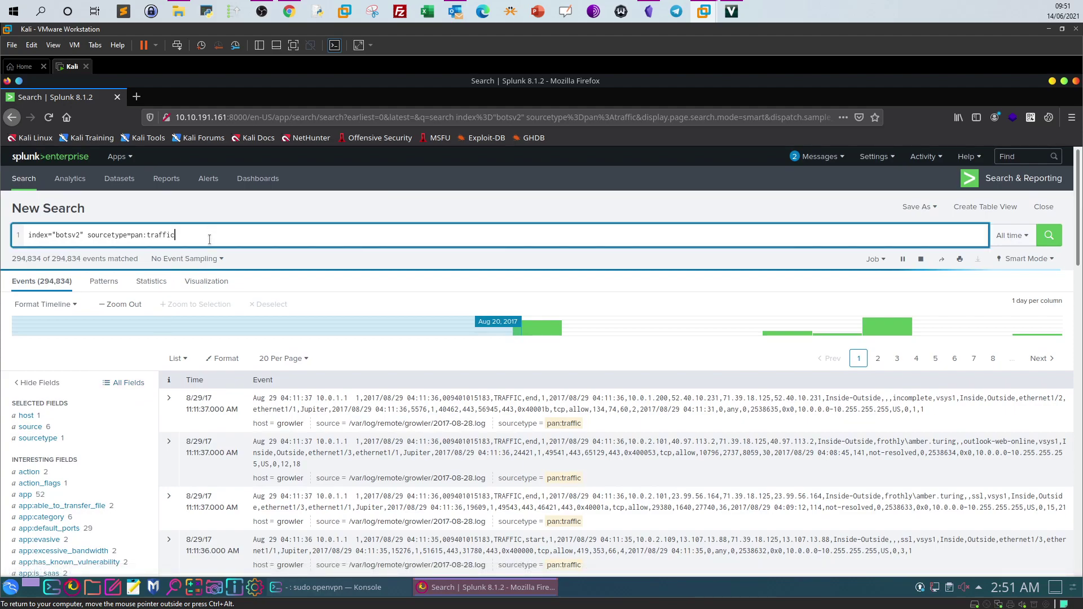
type("amber")
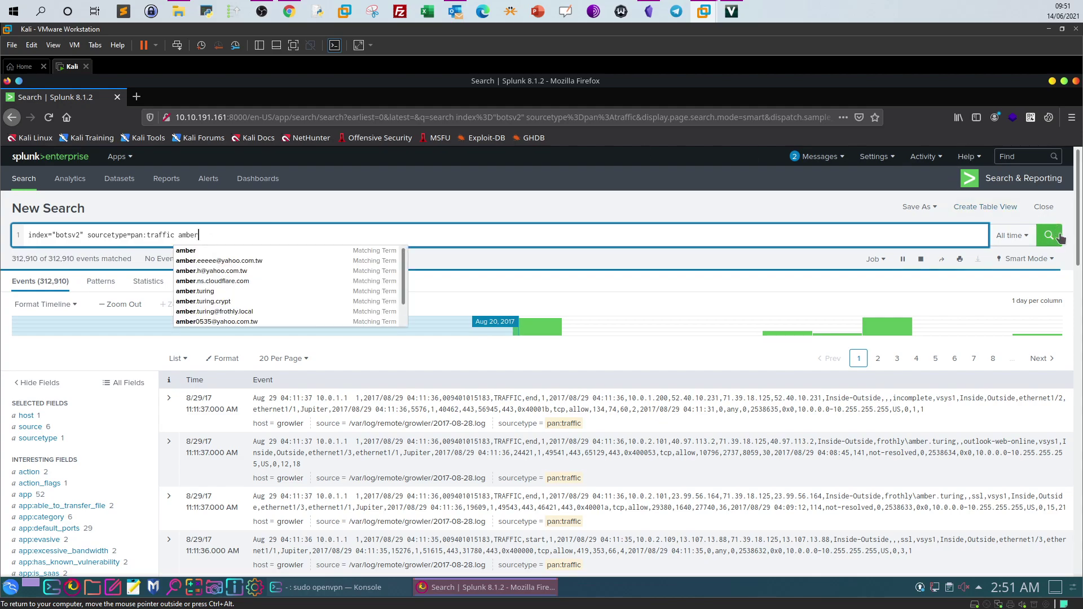
left_click(1060, 237)
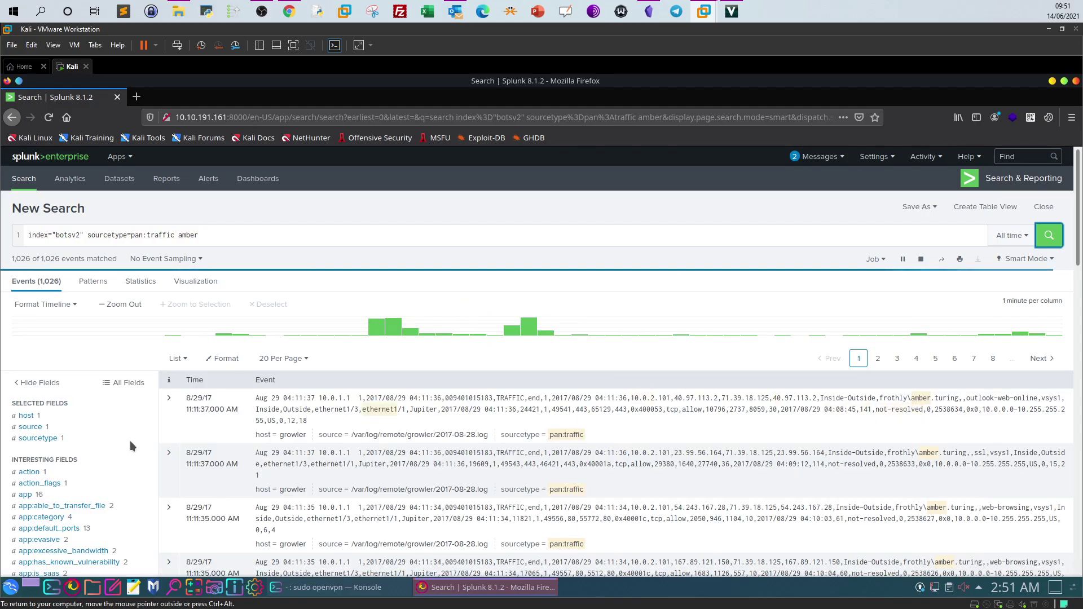
Look through the interesting fields of the filtered pan:traffic results and examine the src_ip values
scroll(111, 452, "down", 15)
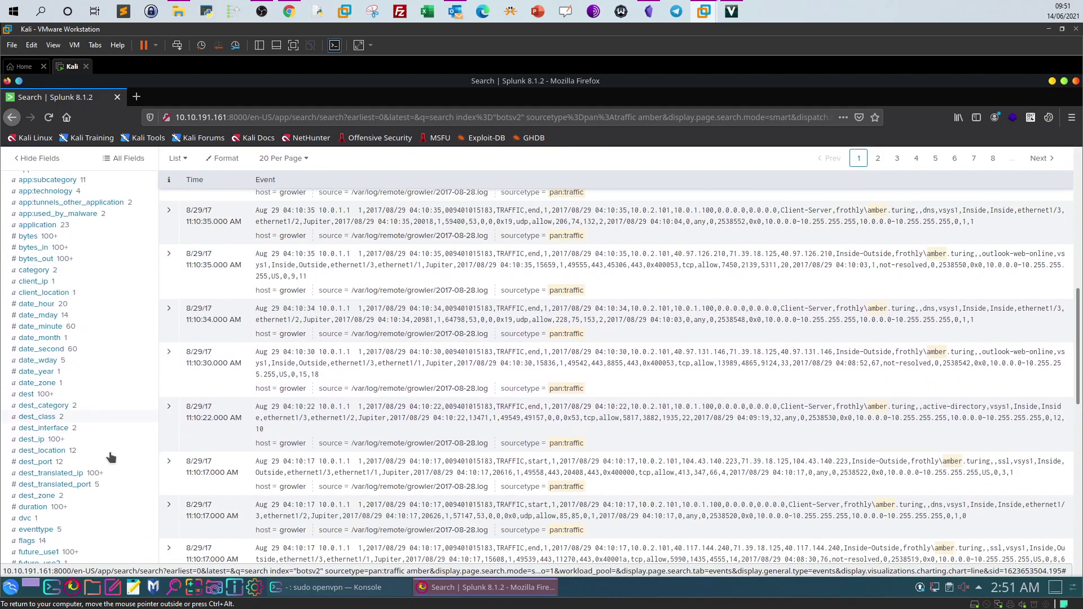
scroll(110, 457, "down", 5)
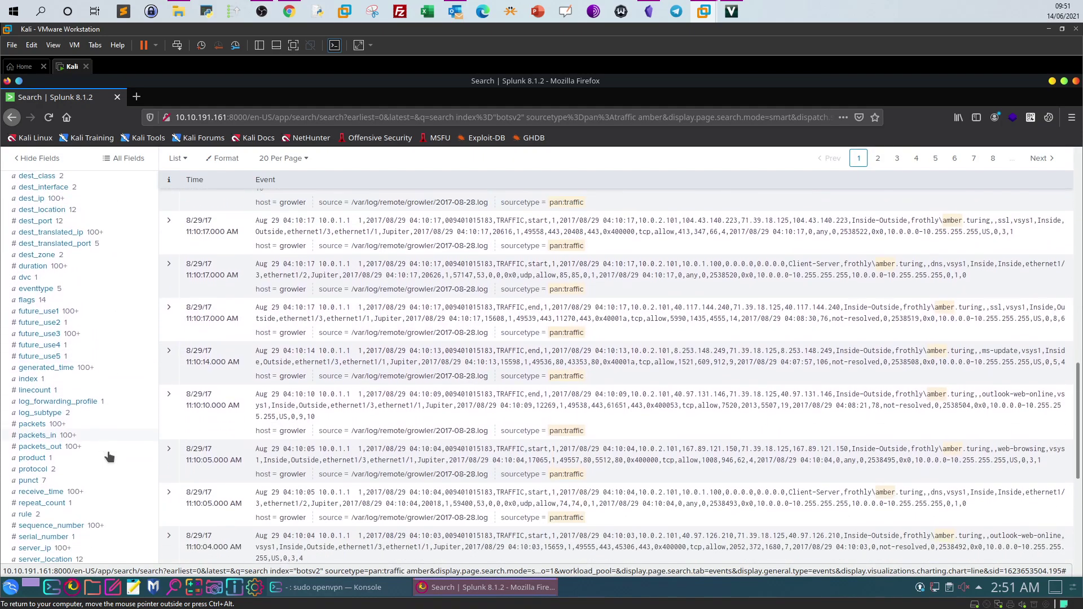
scroll(106, 454, "down", 1)
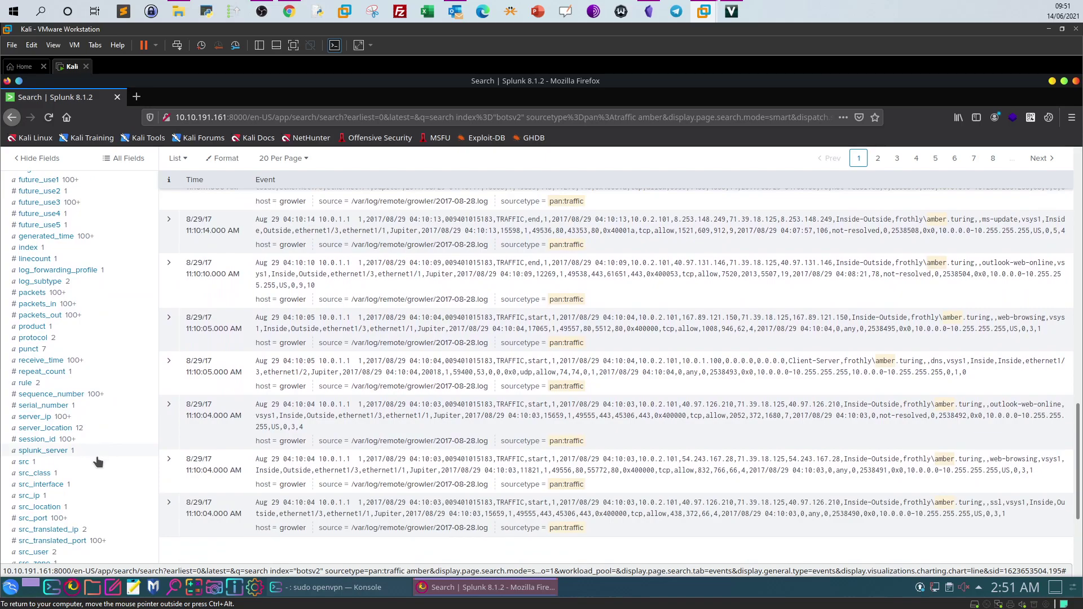
left_click(25, 497)
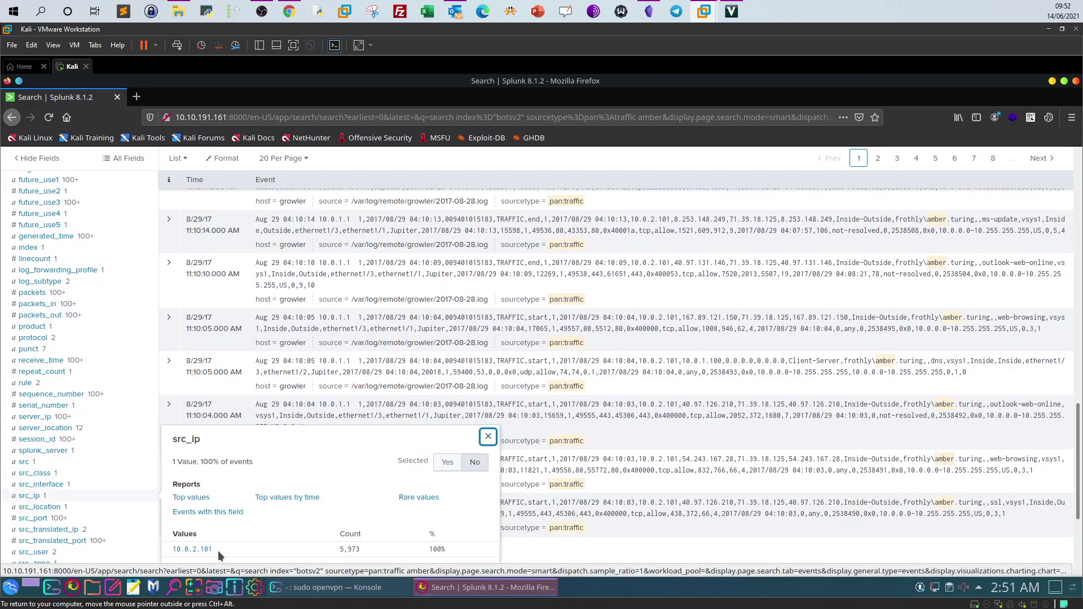
Copy the address 10.0.2.101 from the client_ip field summary, then close the summary
scroll(90, 446, "up", 2)
scroll(90, 451, "up", 4)
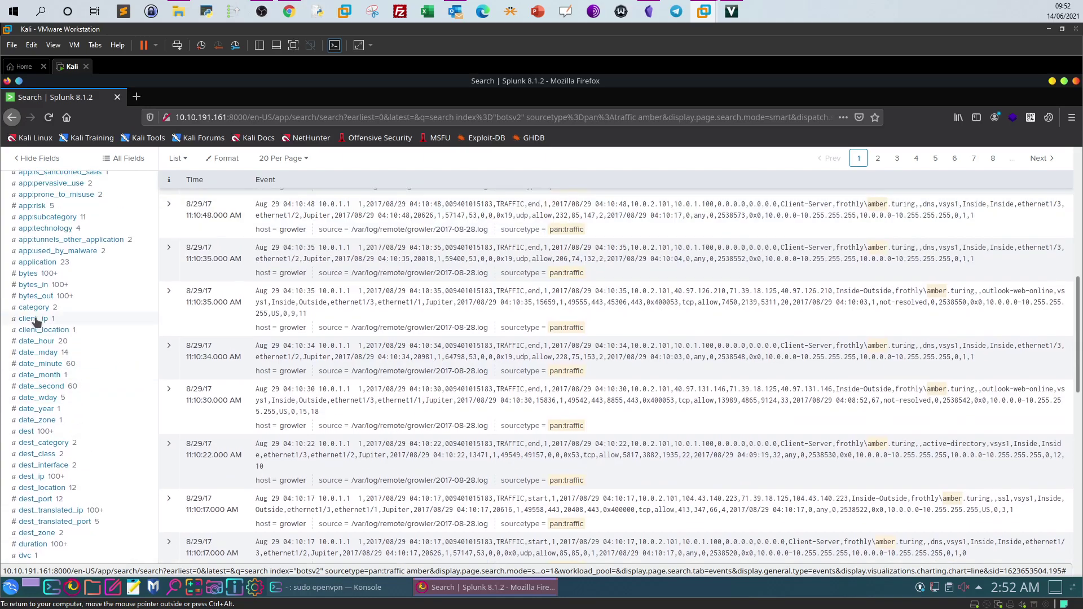
left_click(36, 320)
left_click_drag(234, 375, 174, 377)
key("ctrl+c")
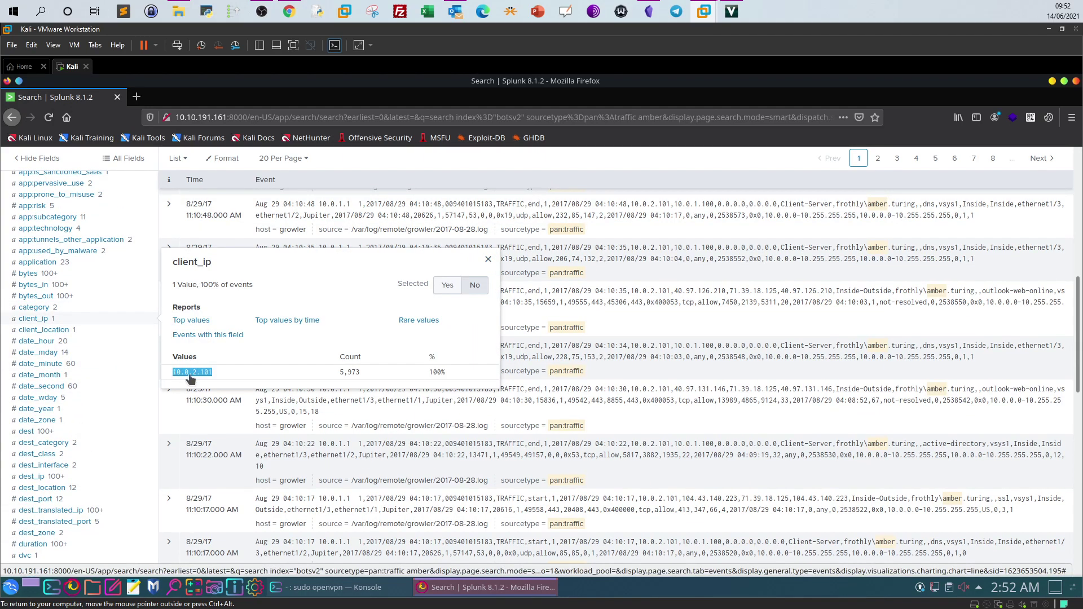
left_click(488, 260)
scroll(310, 299, "up", 10)
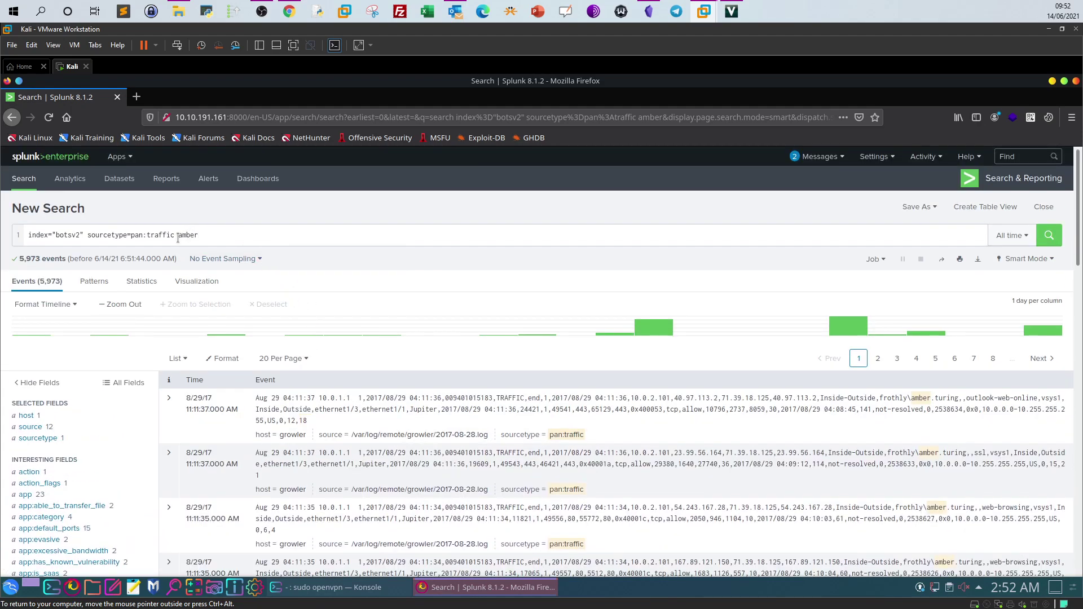
Replace the employee's first name in the query with 10.0.2.101 and remove the sourcetype=pan:traffic filter
left_click_drag(178, 237, 199, 236)
key("ctrl+v")
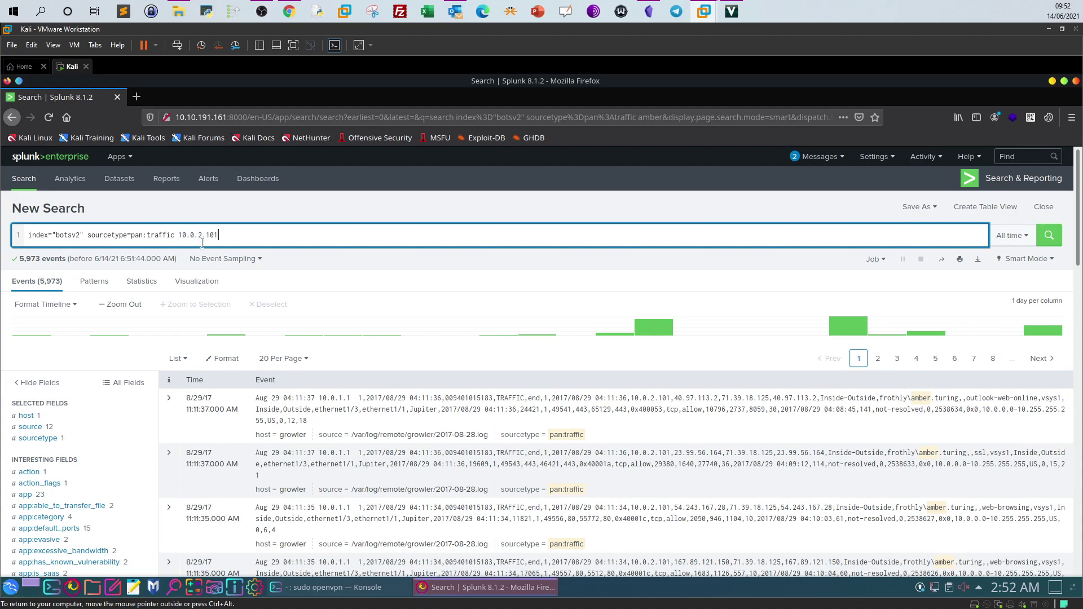
left_click_drag(175, 239, 87, 238)
key("BackSpace")
left_click(94, 235)
left_click(126, 234)
Add sourcetype="stream:http" after 10.0.2.101 in the query and run the search
left_click(38, 438)
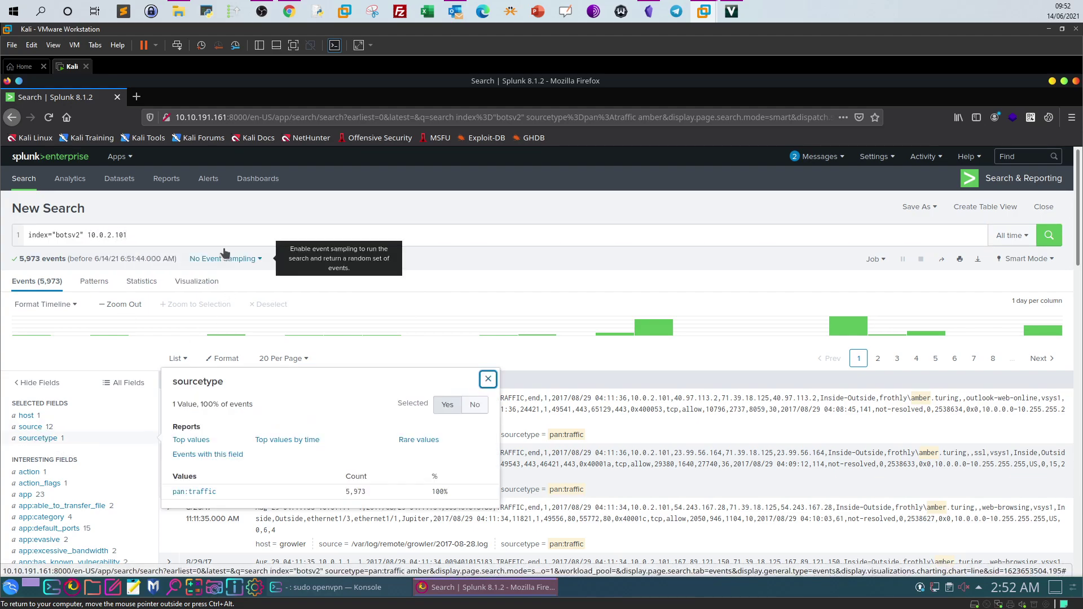
left_click(213, 238)
type("urcetype=")
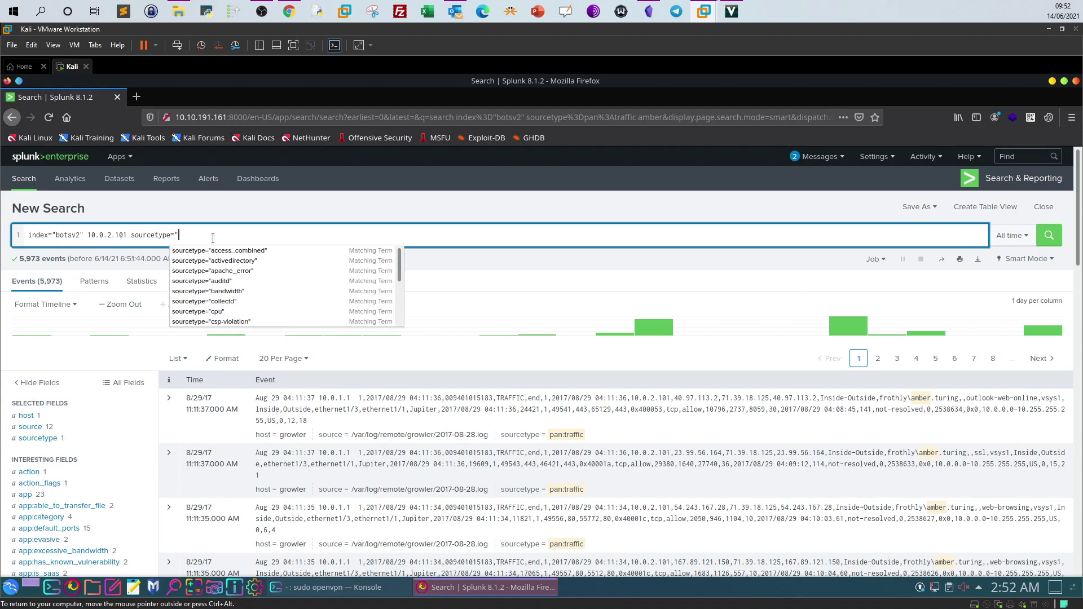
type("\"stream:")
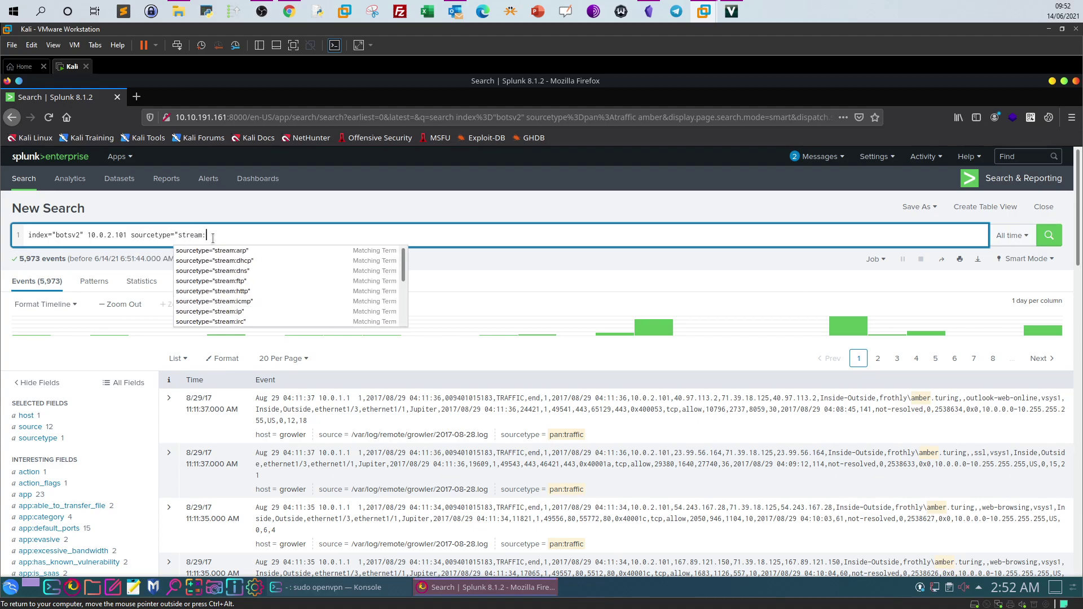
type("http\"")
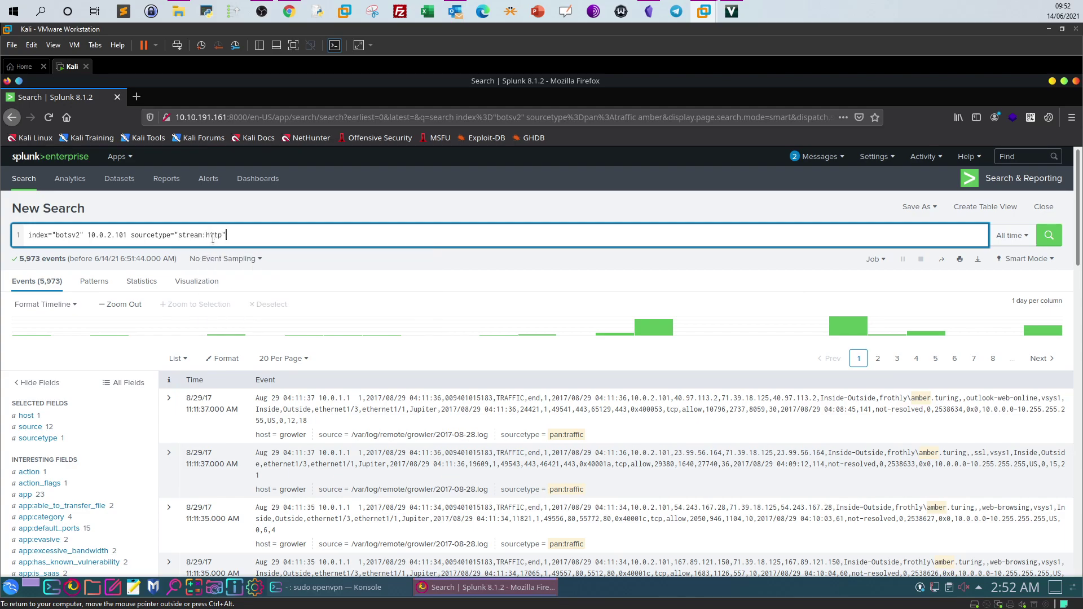
left_click(1048, 237)
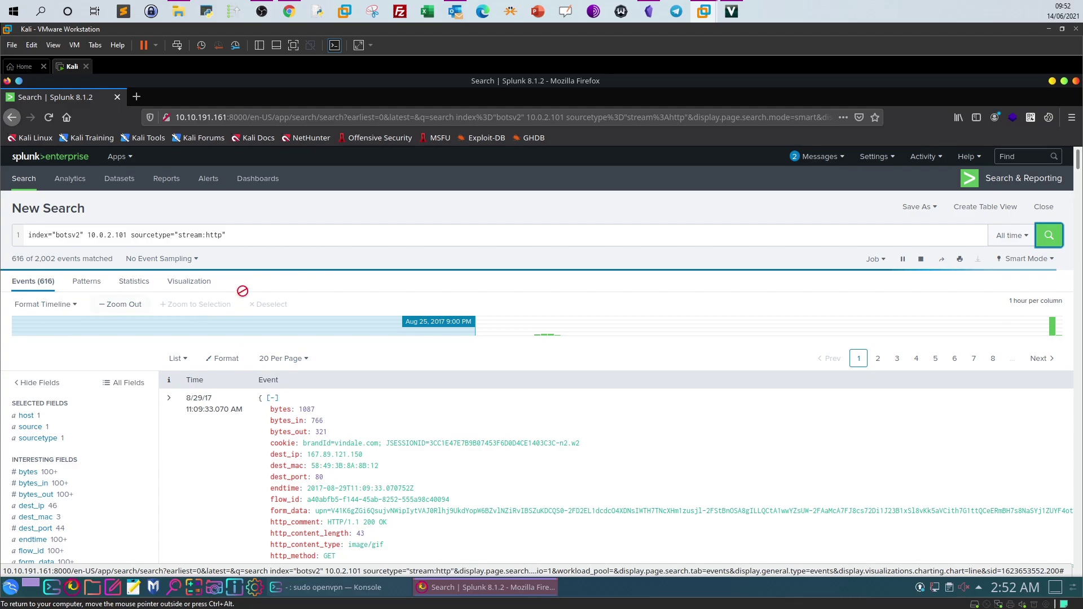
Examine the top values of the site field in the stream:http results, then close its summary
scroll(80, 478, "down", 8)
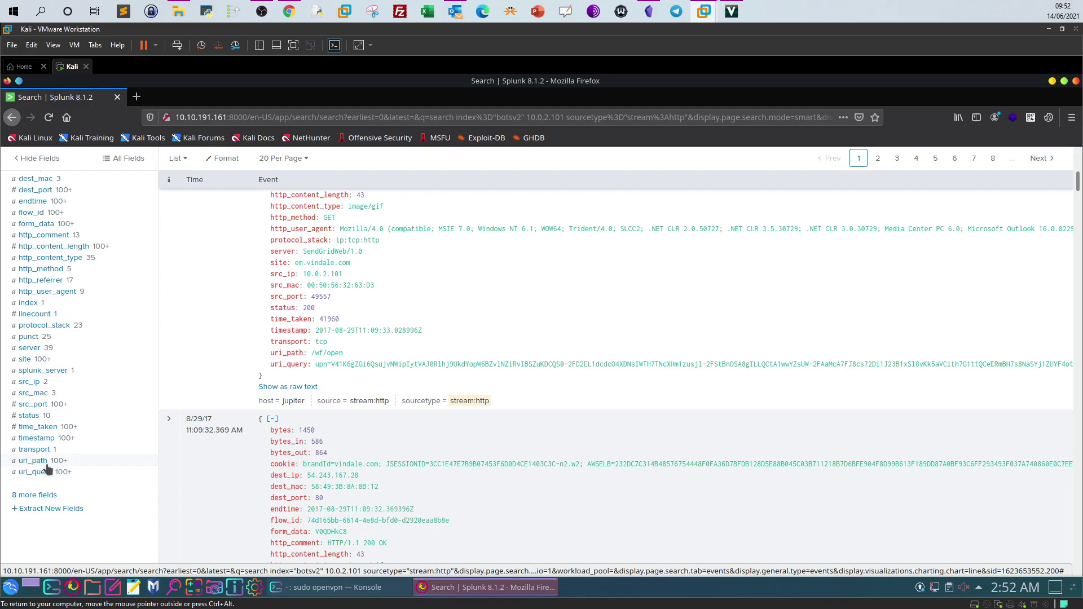
scroll(123, 437, "up", 1)
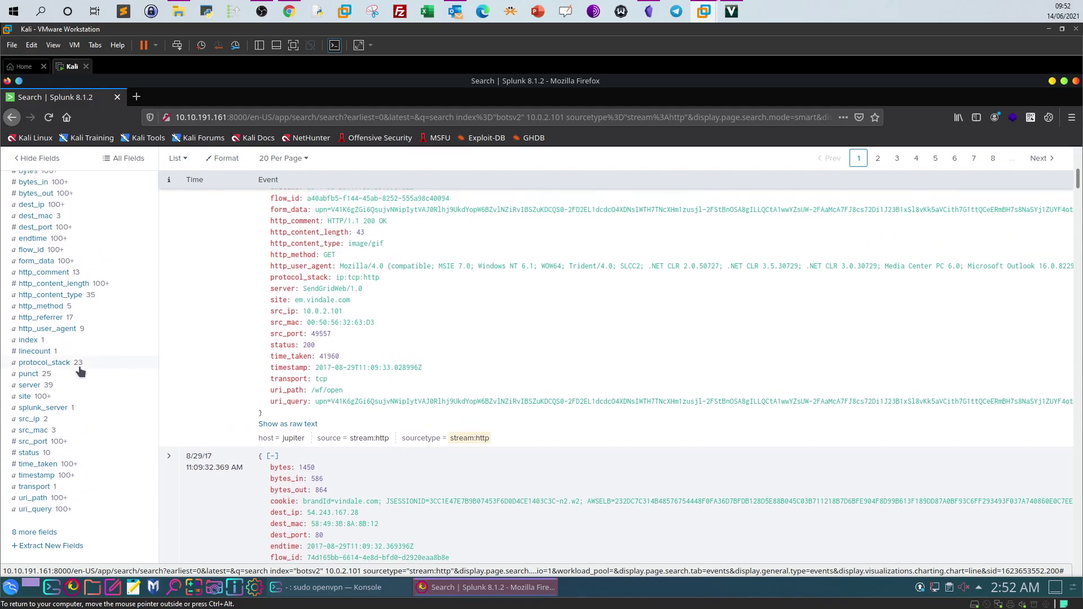
left_click(25, 397)
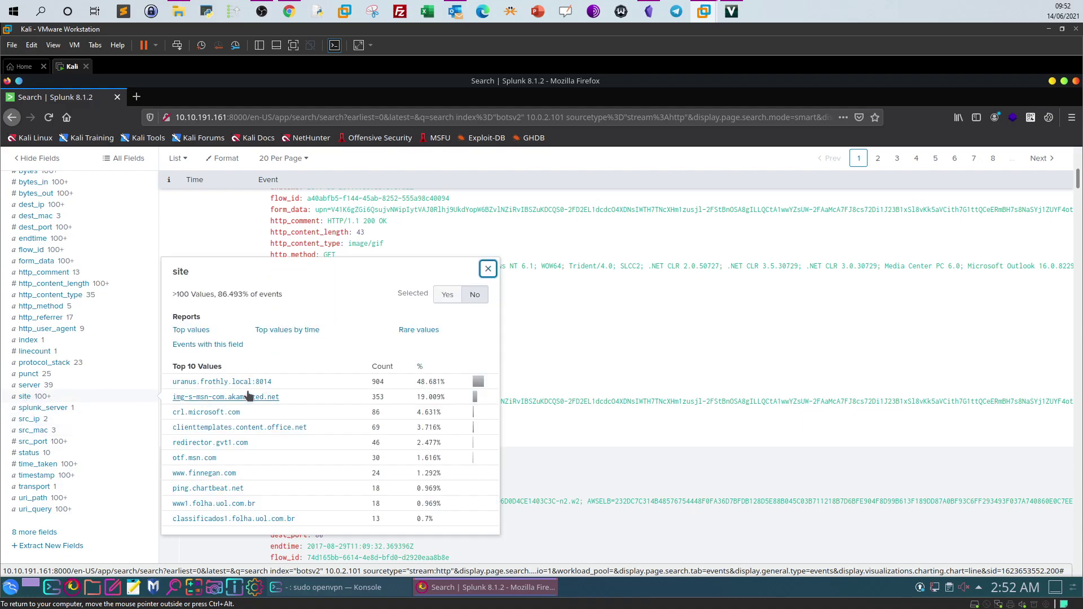
left_click(488, 269)
Add a | table site clause to the query, run the search, and look through the listed sites
scroll(317, 290, "up", 4)
scroll(317, 290, "up", 1)
left_click(292, 232)
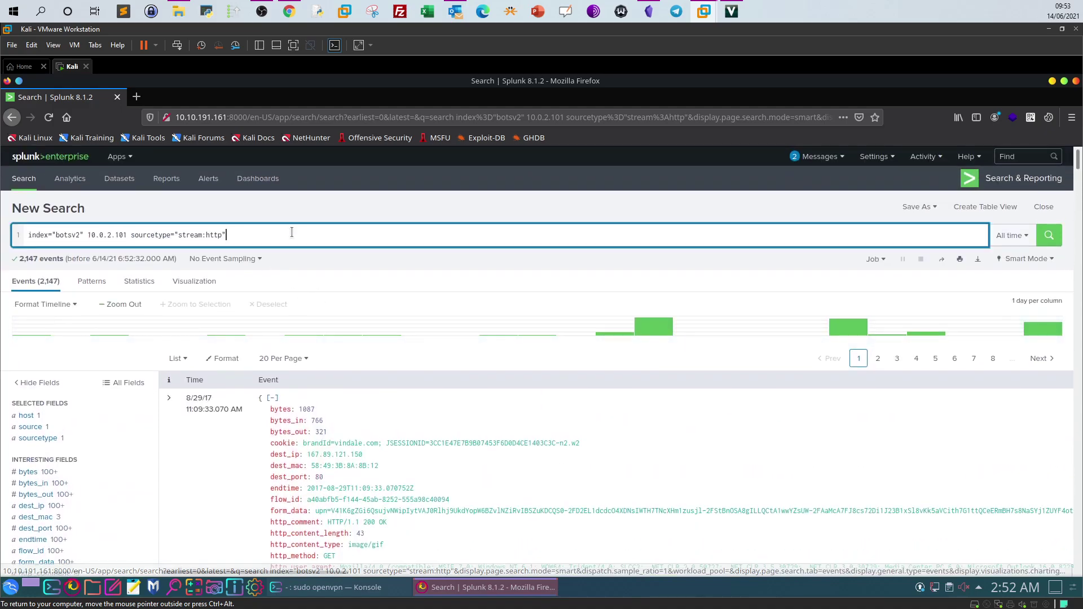
type("| ")
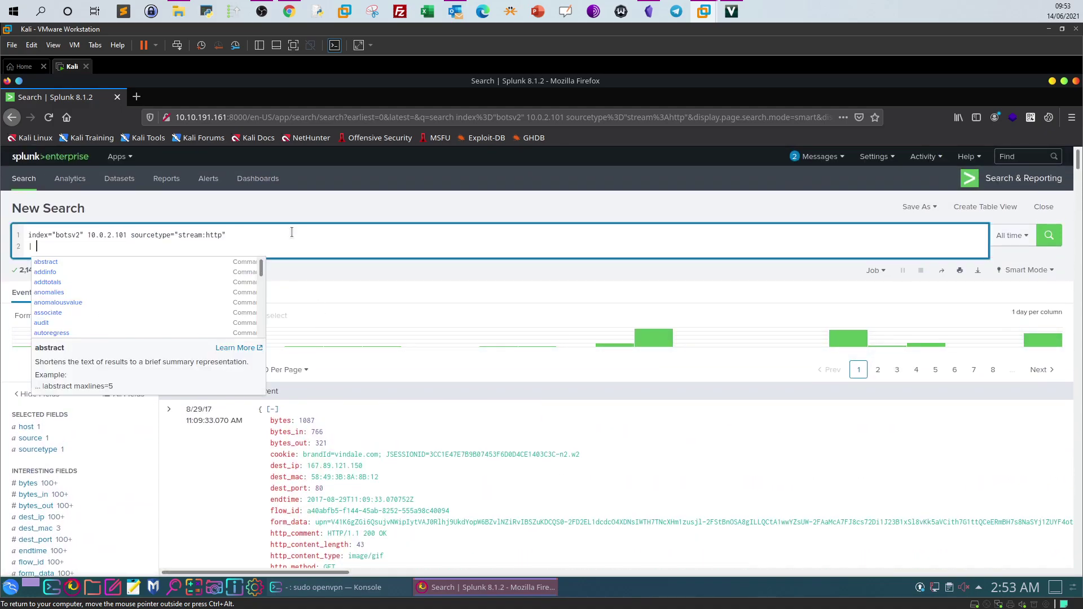
type("table site")
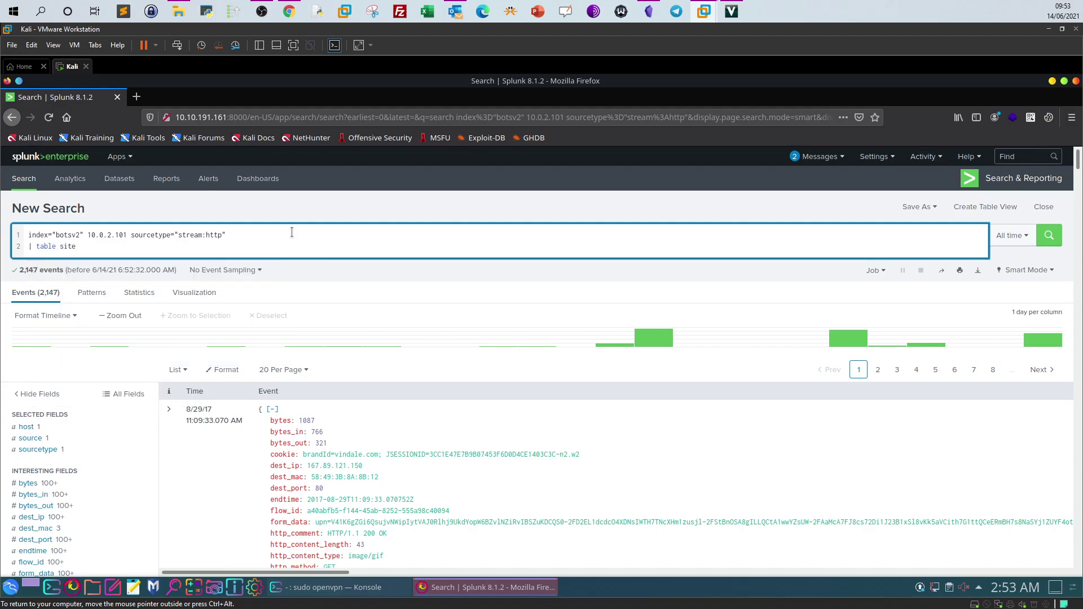
left_click(1051, 237)
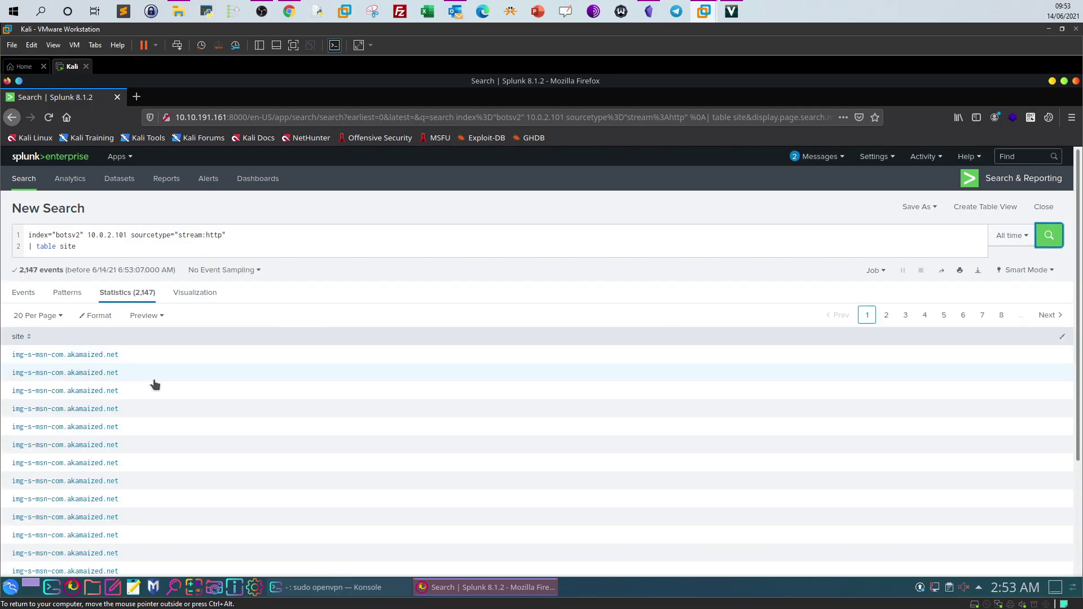
scroll(154, 384, "down", 3)
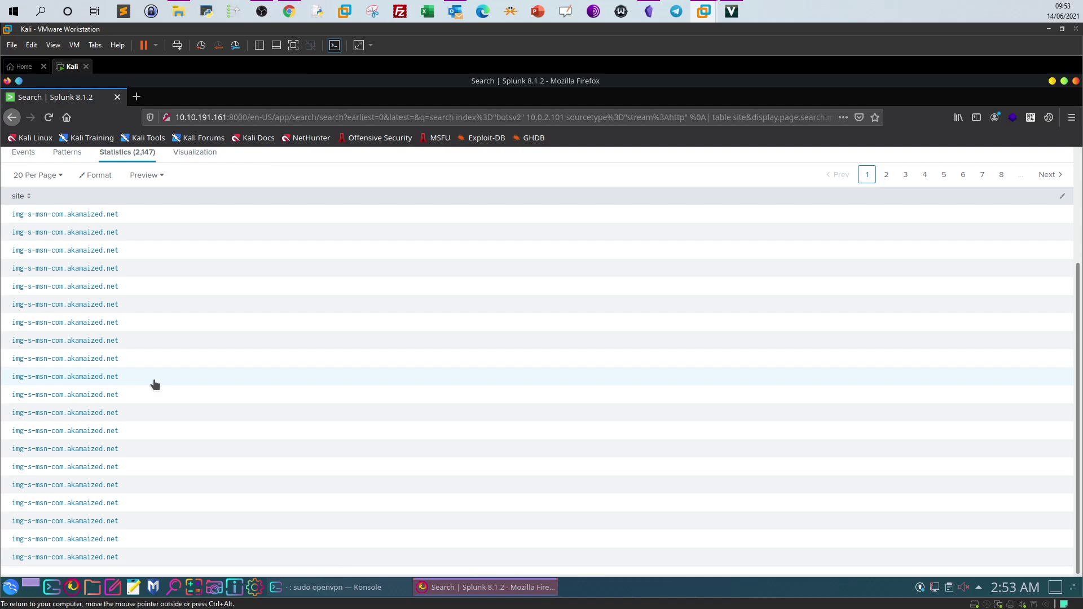
Replace the table clause with | dedup site | table site, run the search, and review the unique sites
scroll(155, 384, "up", 3)
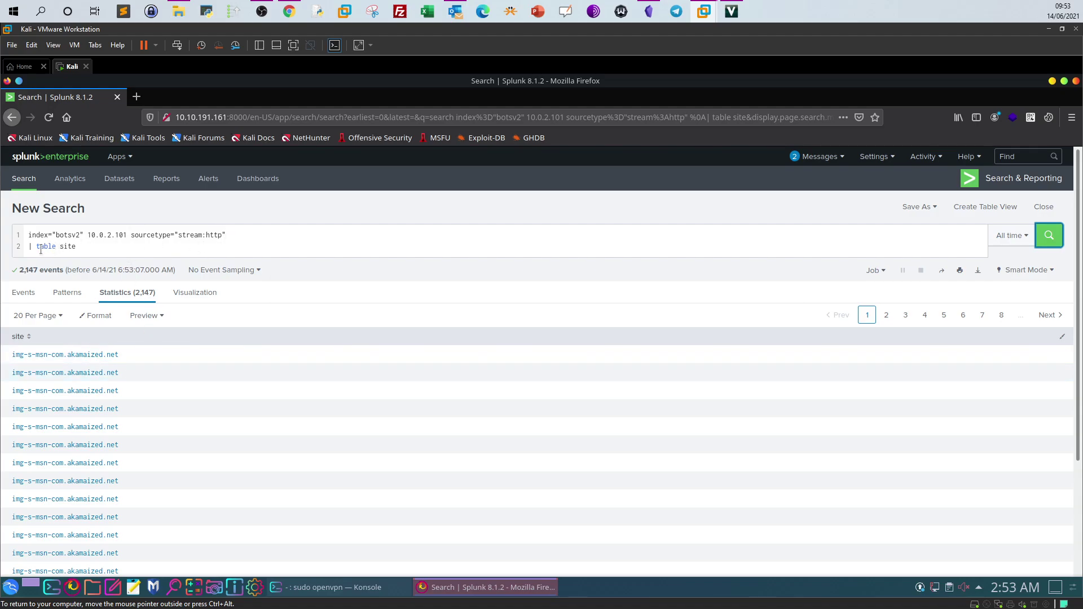
left_click_drag(36, 246, 93, 246)
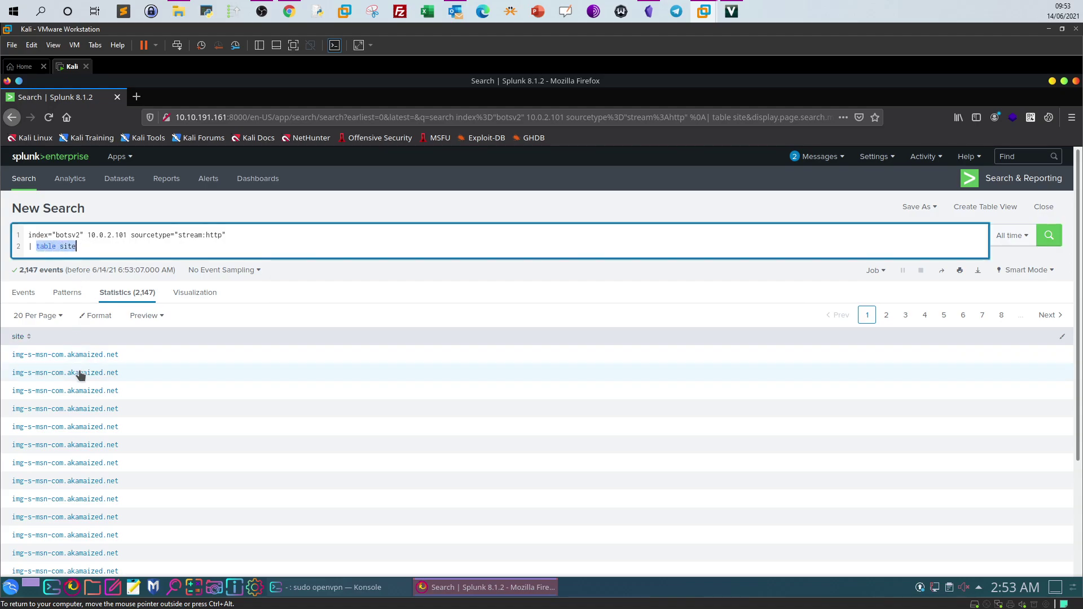
key("BackSpace")
type("dedup")
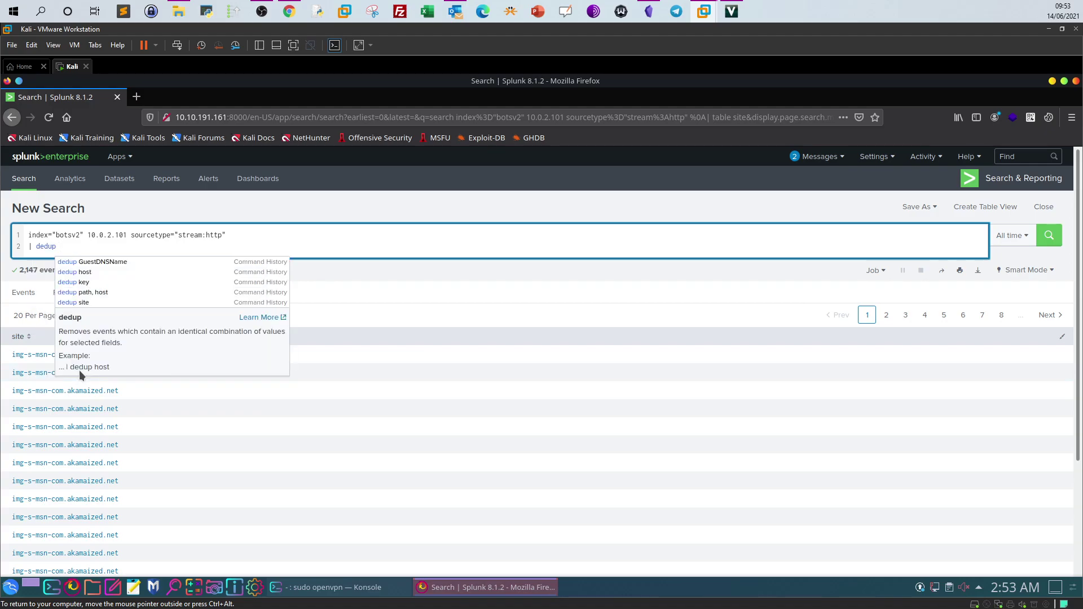
type("site | ")
type("table site")
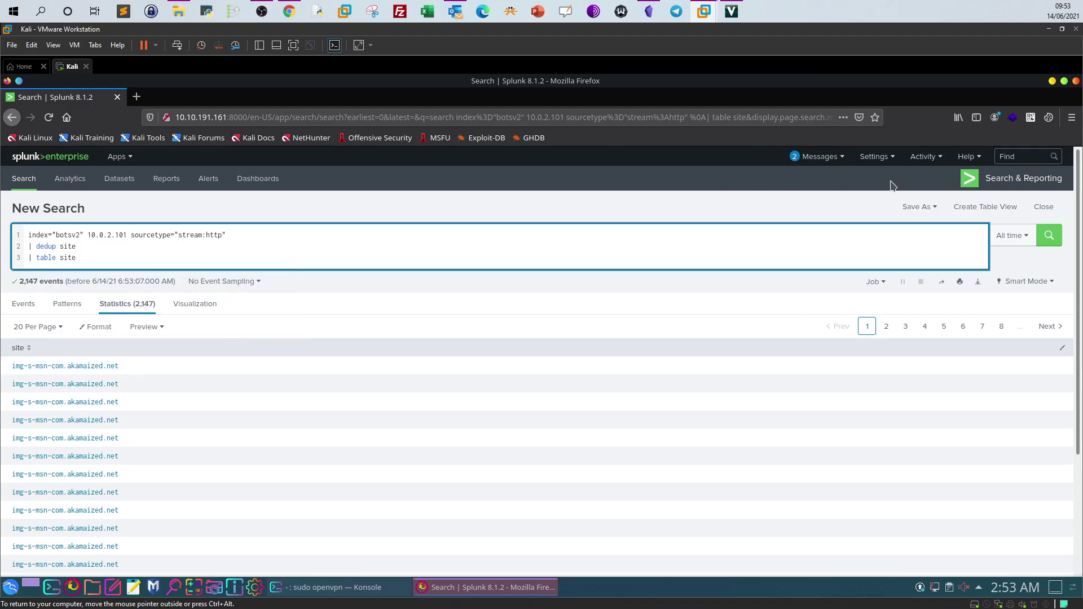
left_click(1050, 236)
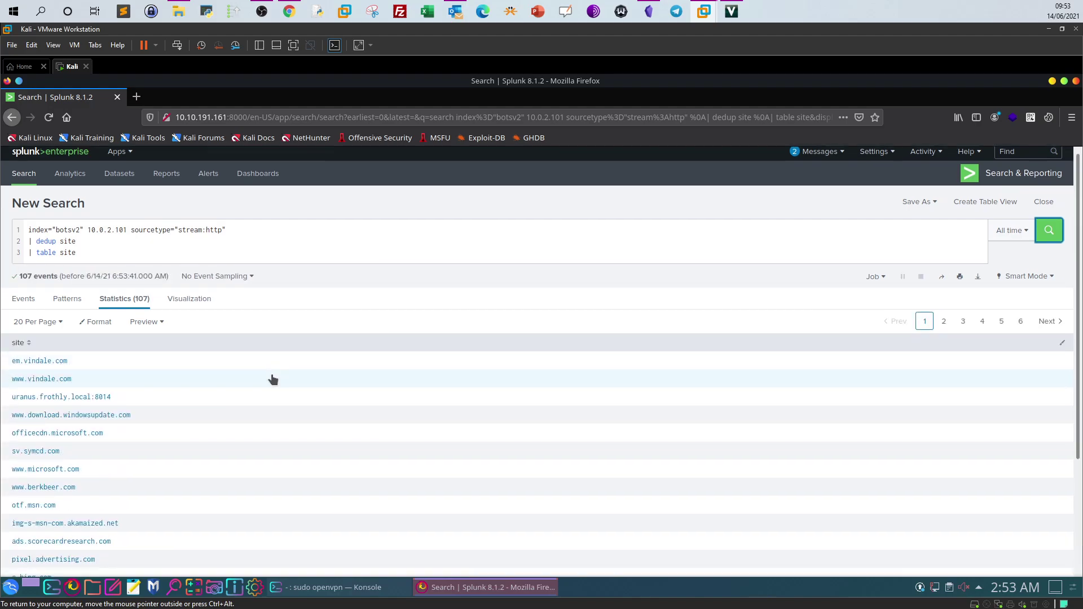
scroll(272, 379, "down", 5)
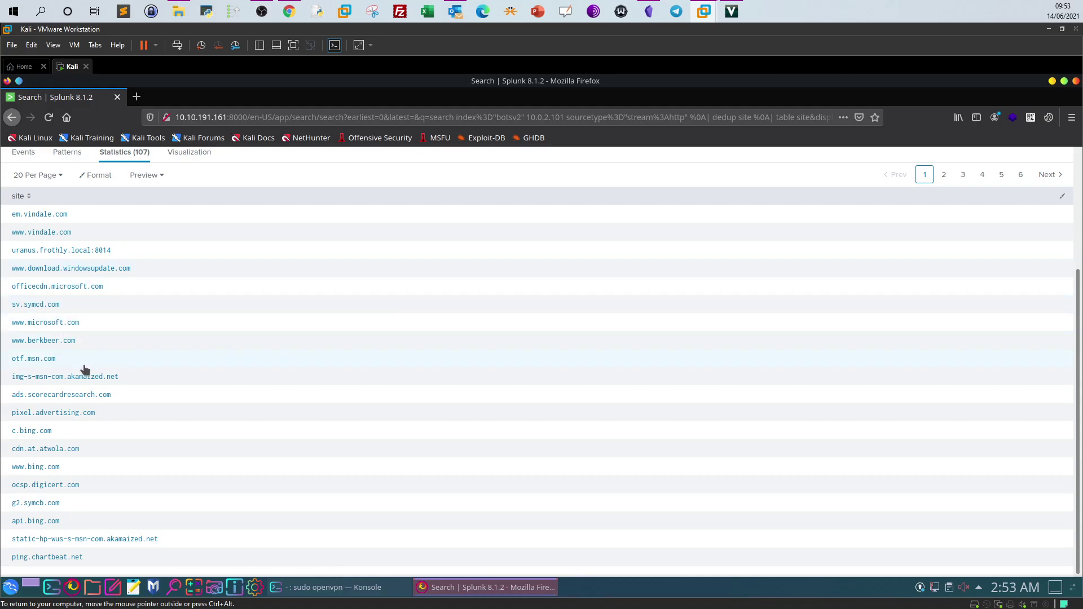
scroll(351, 389, "up", 3)
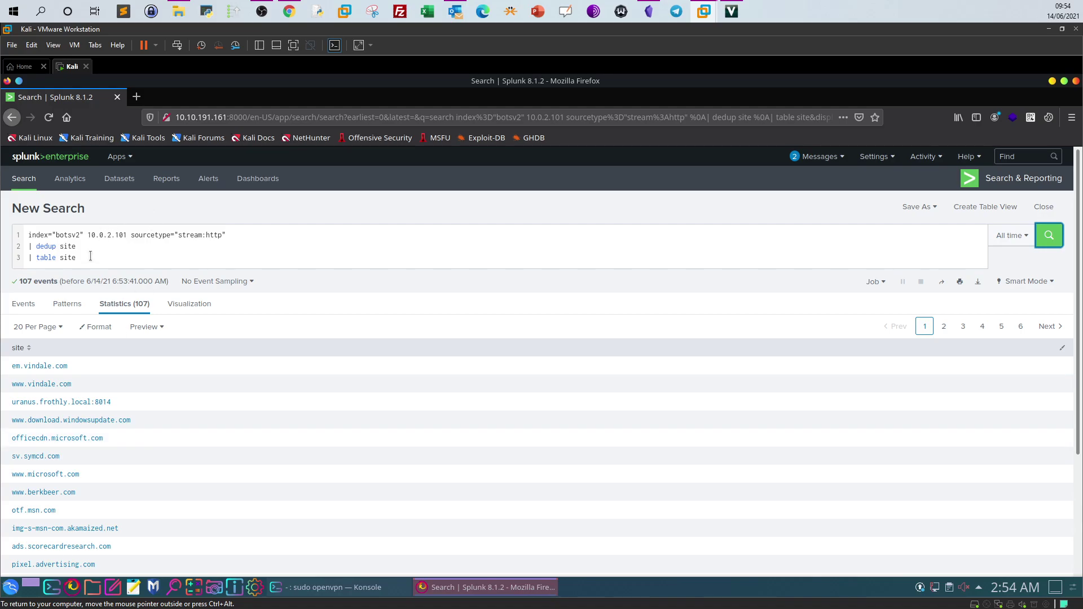
Switch to Obsidian, copy the stream:HTTP query with the NOT site exclusions from the Splunk note, and replace the Splunk query with it
left_click(649, 11)
left_click_drag(513, 416, 431, 339)
key("ctrl+c")
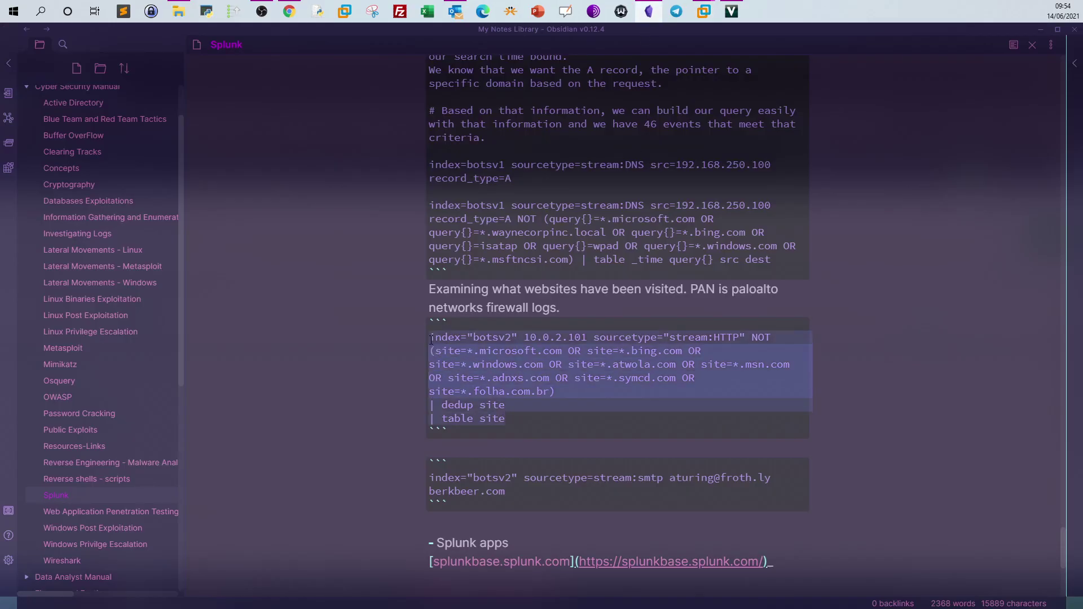
left_click(647, 21)
left_click_drag(76, 261, 20, 229)
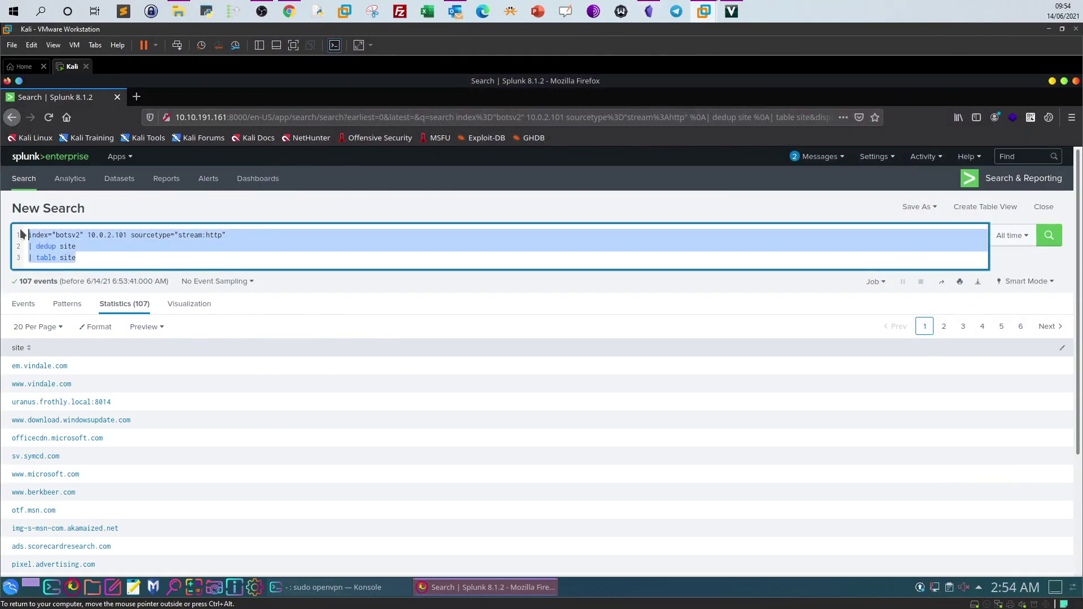
key("ctrl+v")
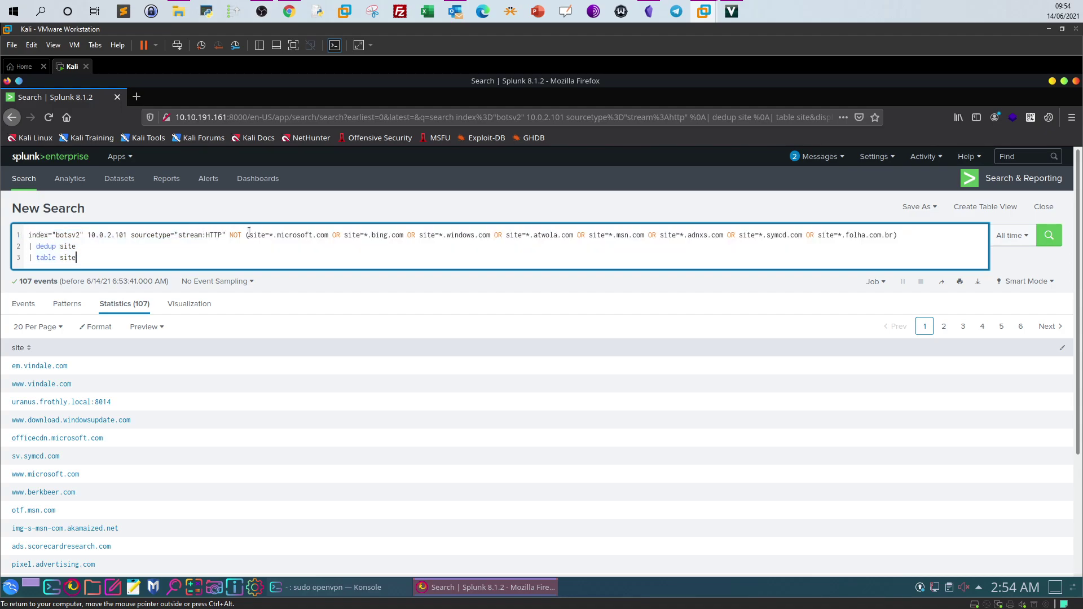
Review the NOT clause and its excluded site patterns in the query, then run the search
left_click_drag(249, 240, 896, 236)
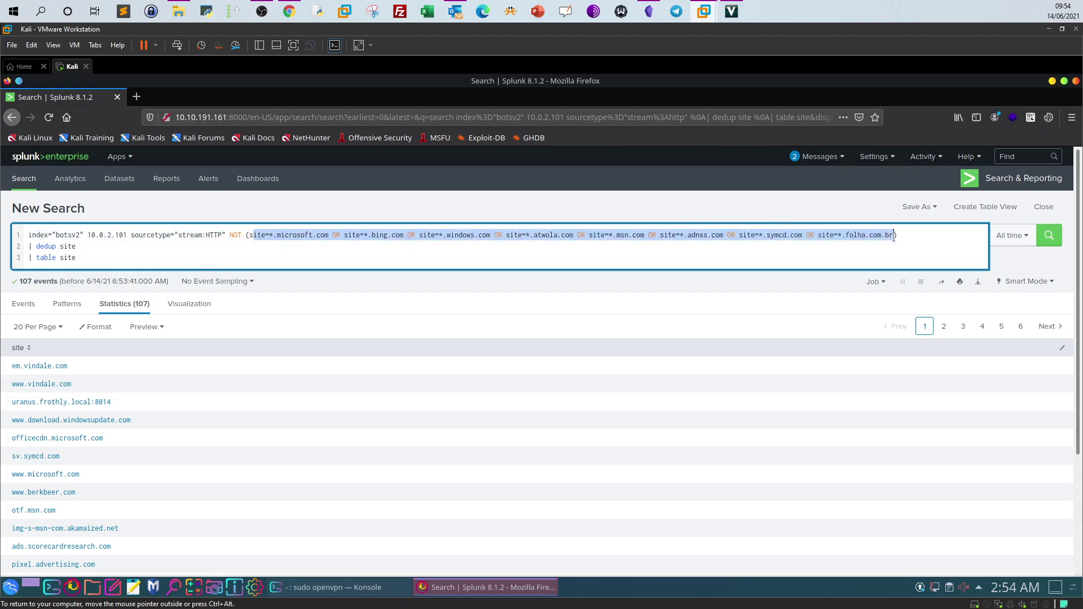
left_click(322, 236)
left_click_drag(226, 235, 238, 236)
left_click(246, 238)
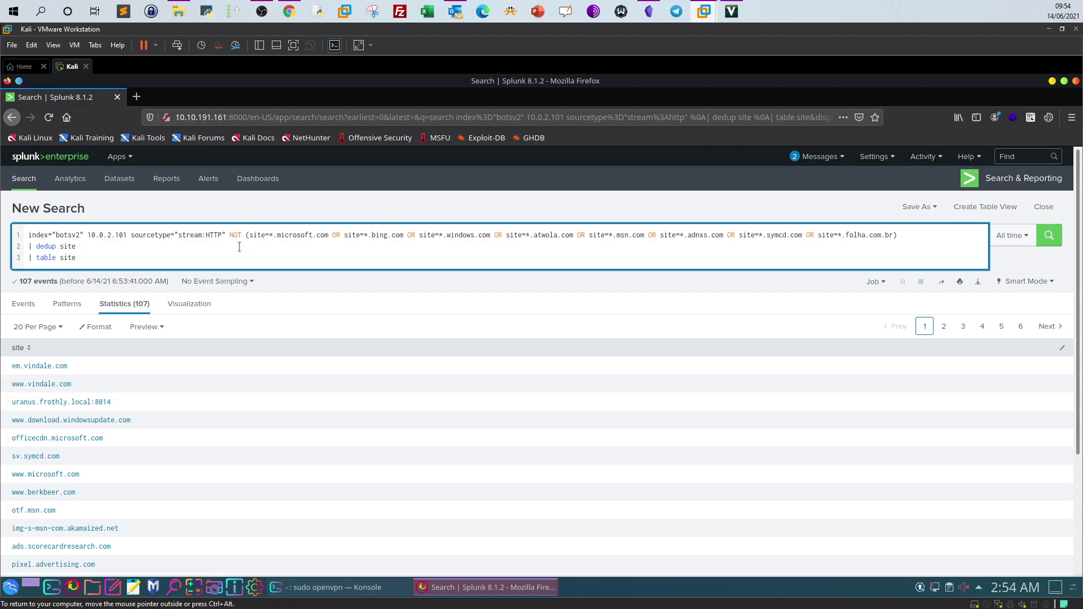
left_click_drag(276, 237, 282, 236)
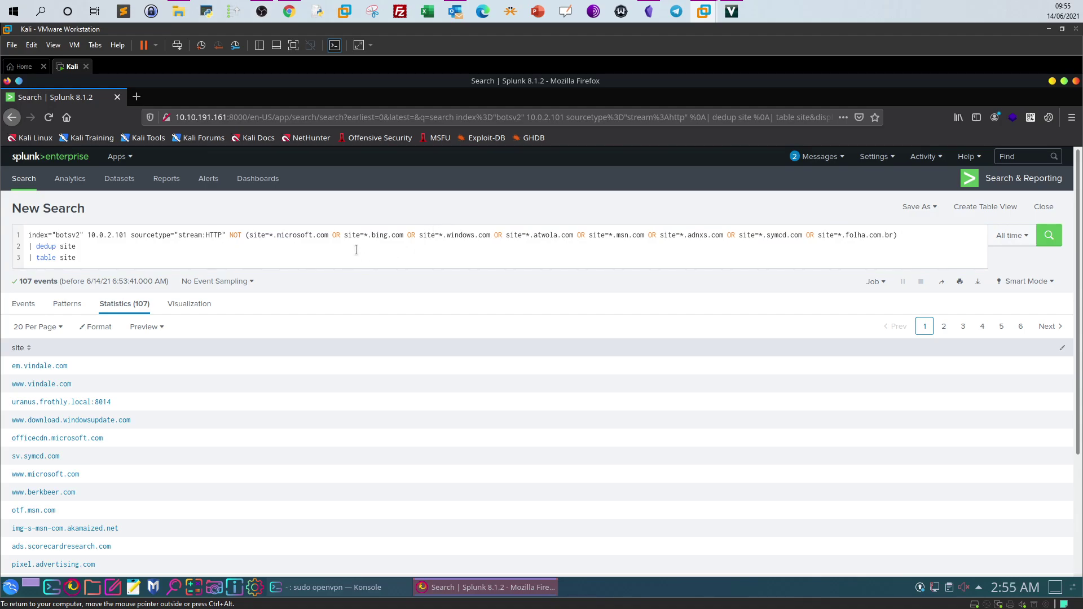
left_click(1049, 235)
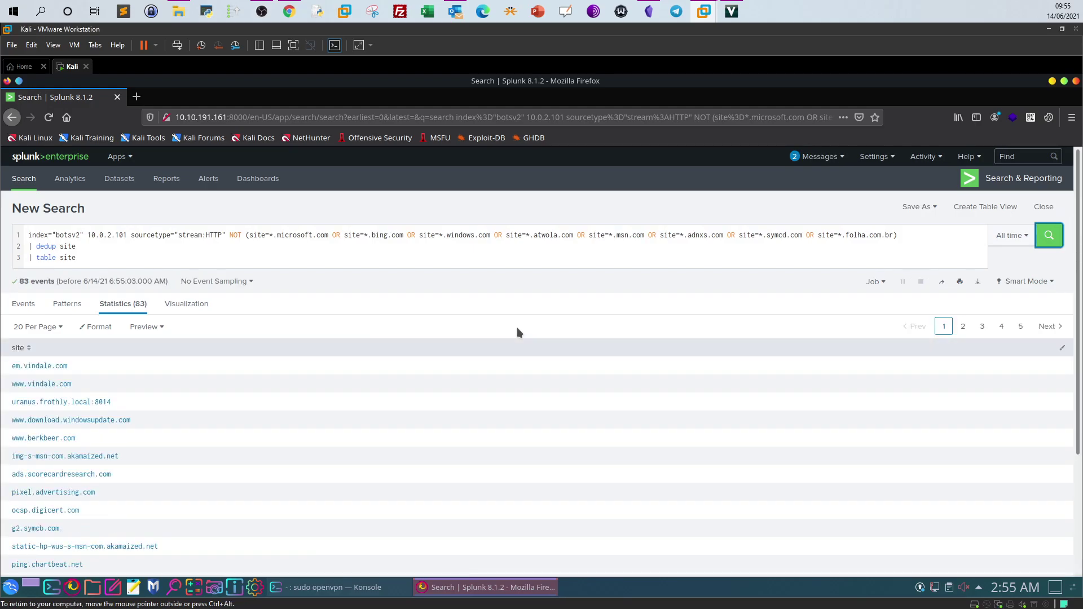
Look through result pages 1, 5, 4 and 2 of the unique sites for further noise domains to exclude
scroll(517, 333, "down", 3)
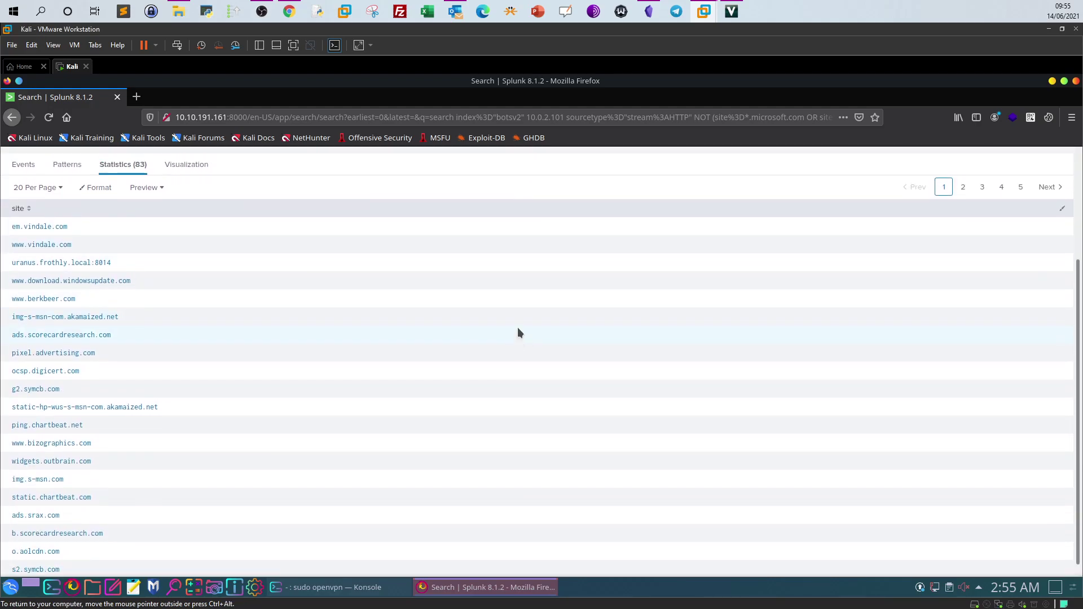
scroll(519, 333, "up", 3)
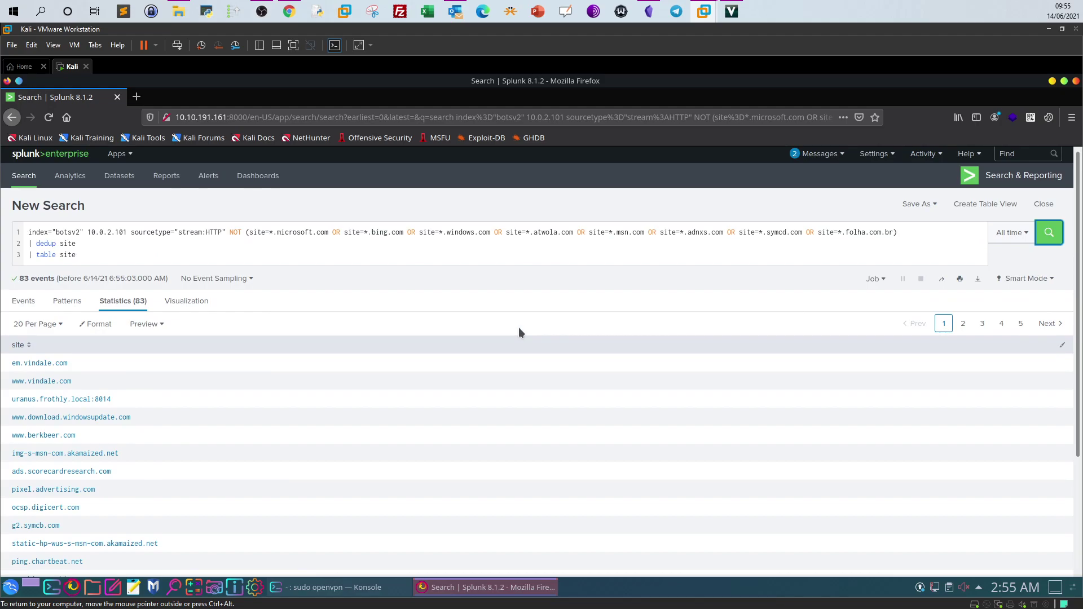
left_click(1021, 324)
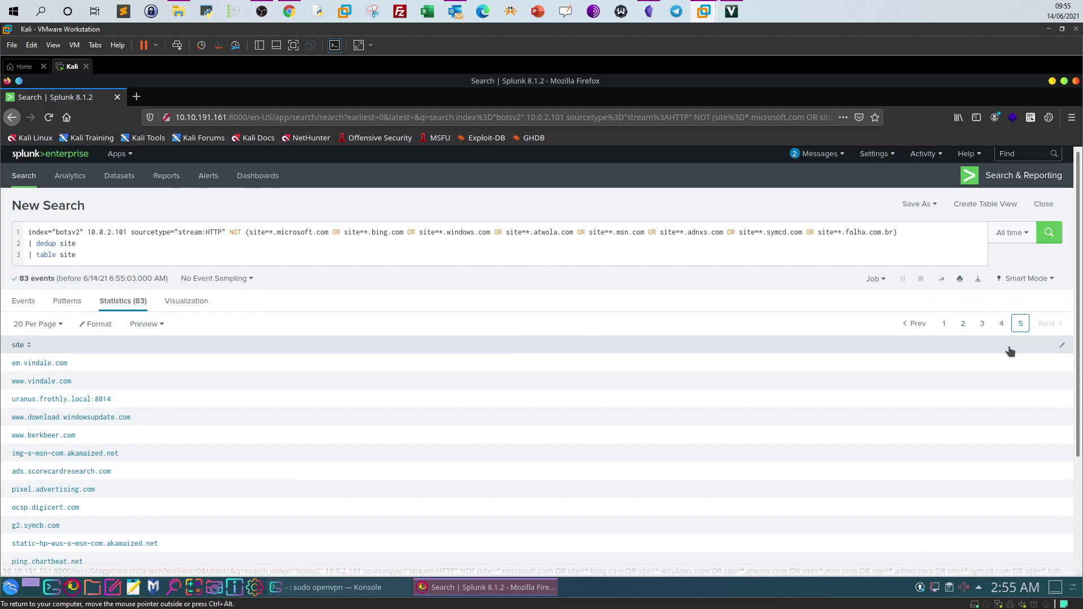
left_click(1011, 326)
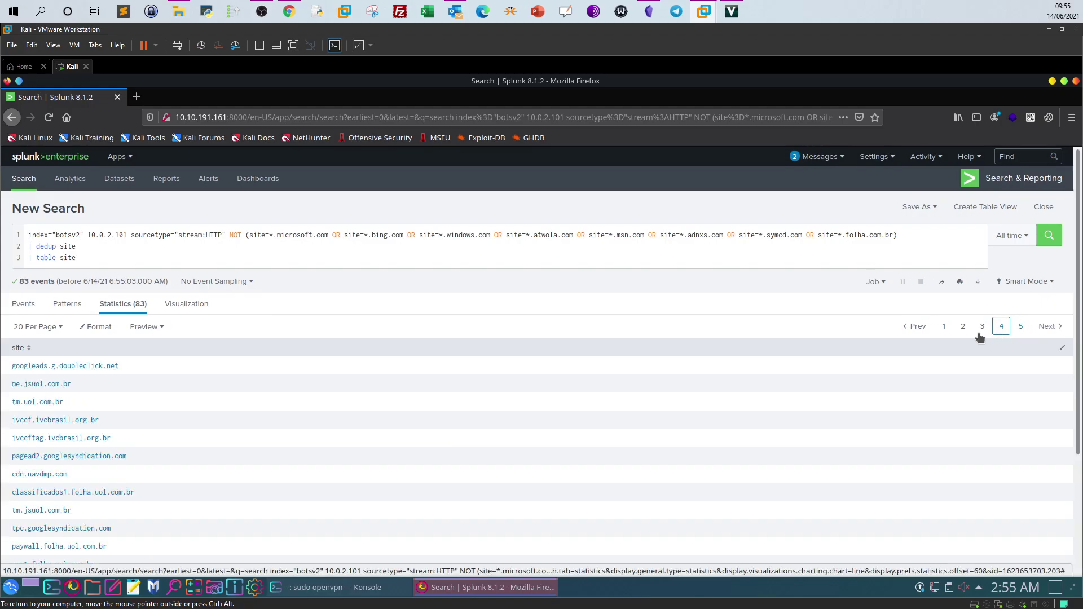
left_click(944, 330)
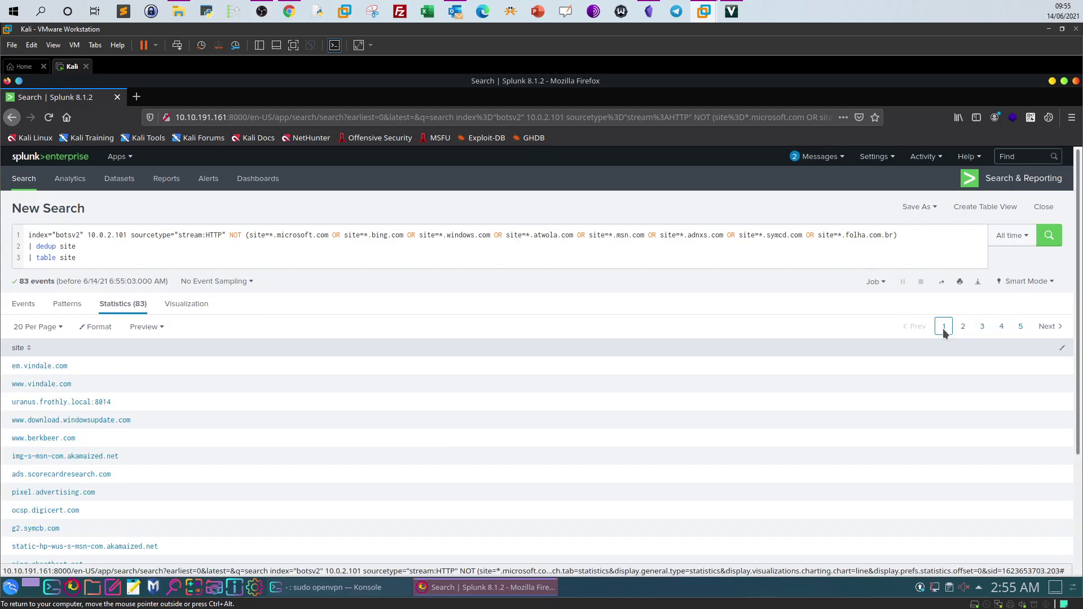
scroll(161, 348, "down", 2)
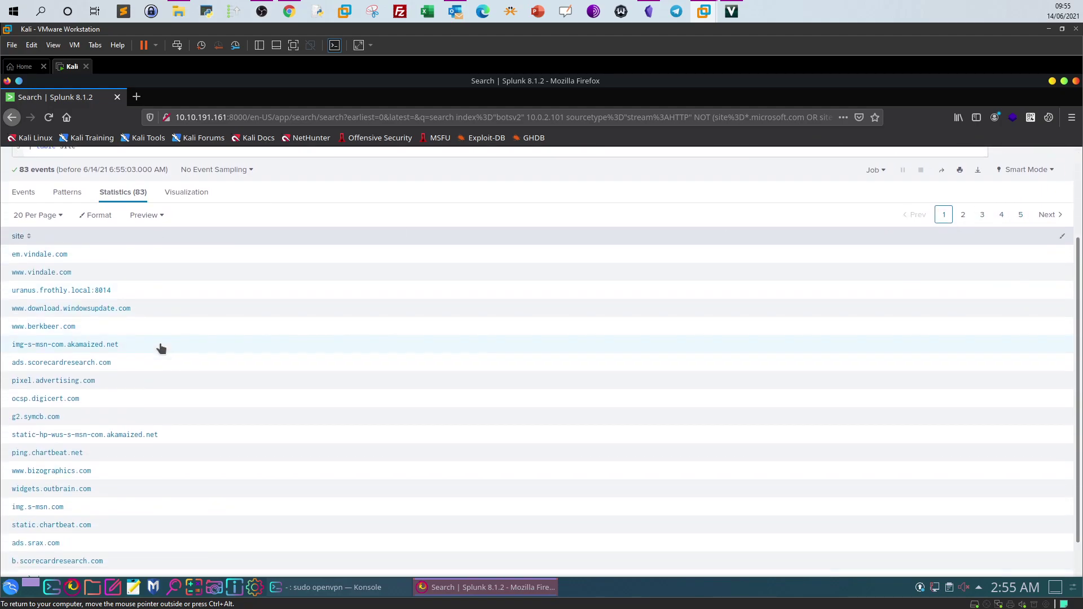
scroll(161, 348, "up", 2)
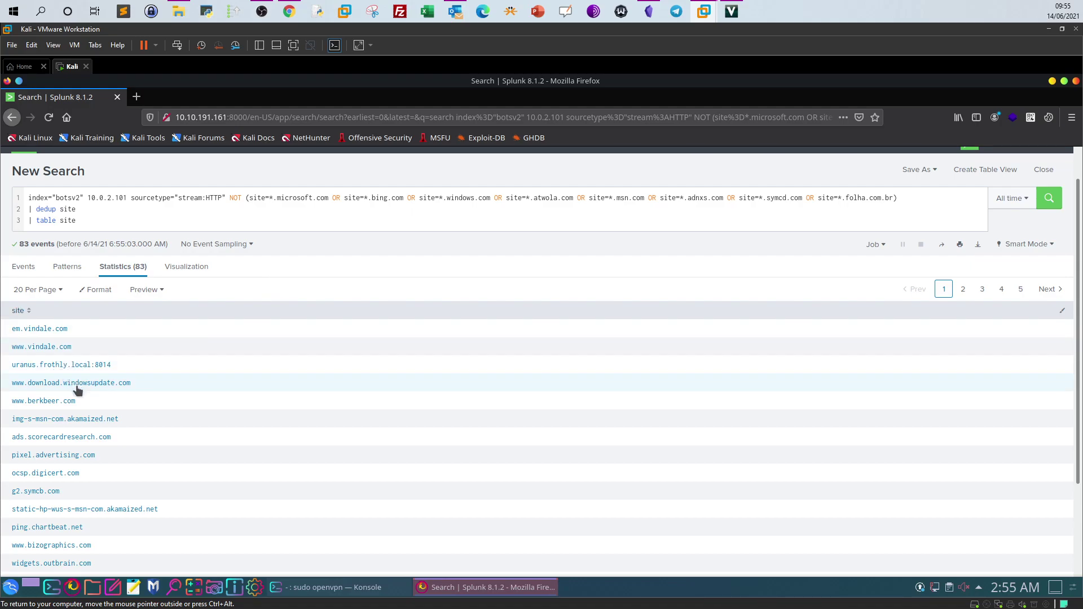
scroll(88, 428, "down", 1)
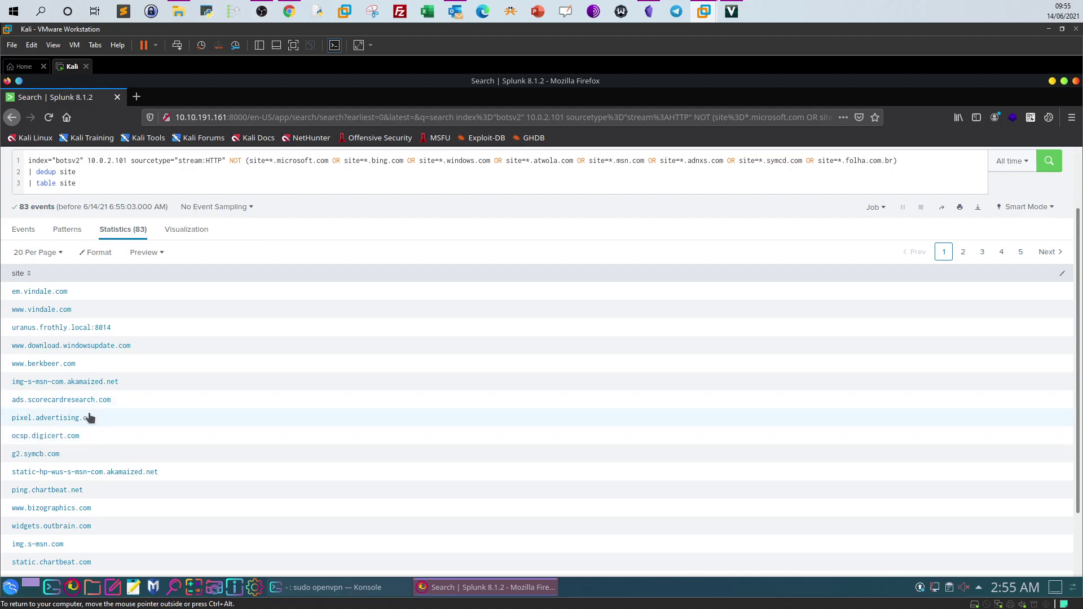
scroll(89, 429, "down", 3)
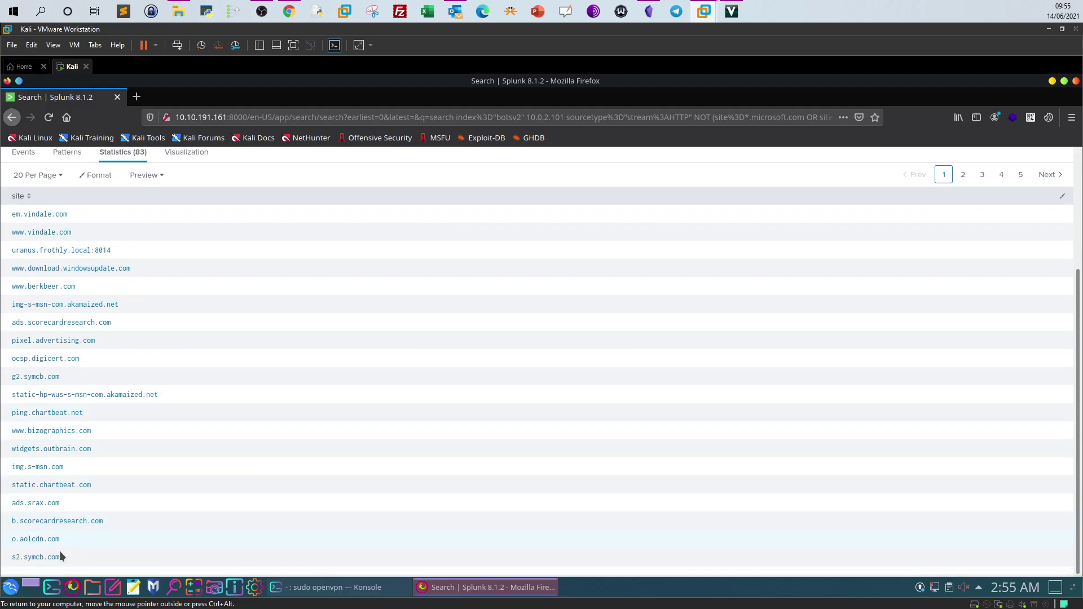
scroll(534, 406, "up", 6)
left_click(965, 325)
scroll(148, 438, "down", 6)
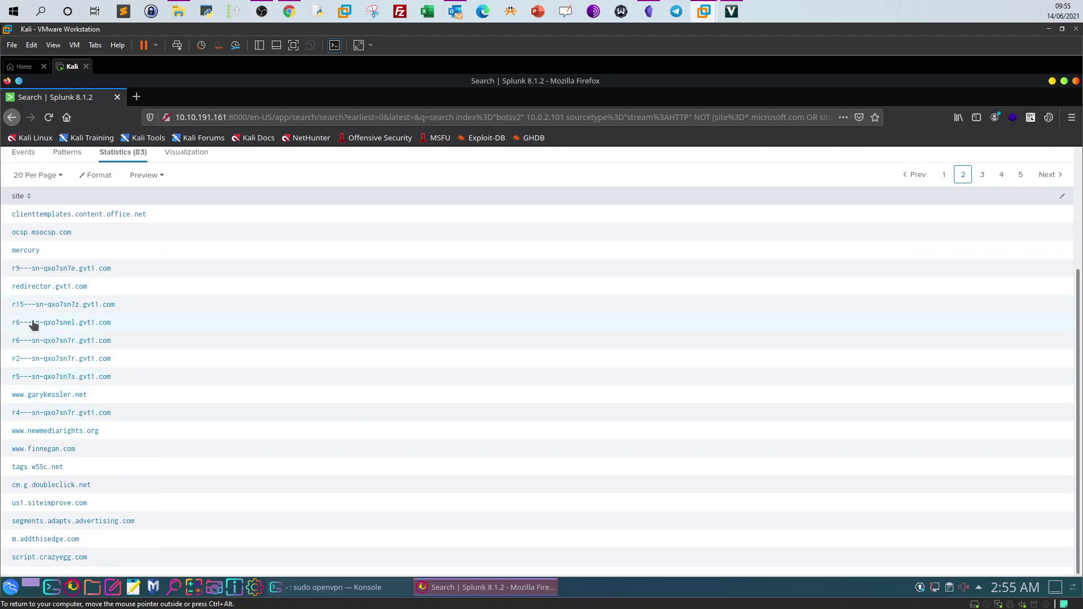
scroll(167, 322, "up", 6)
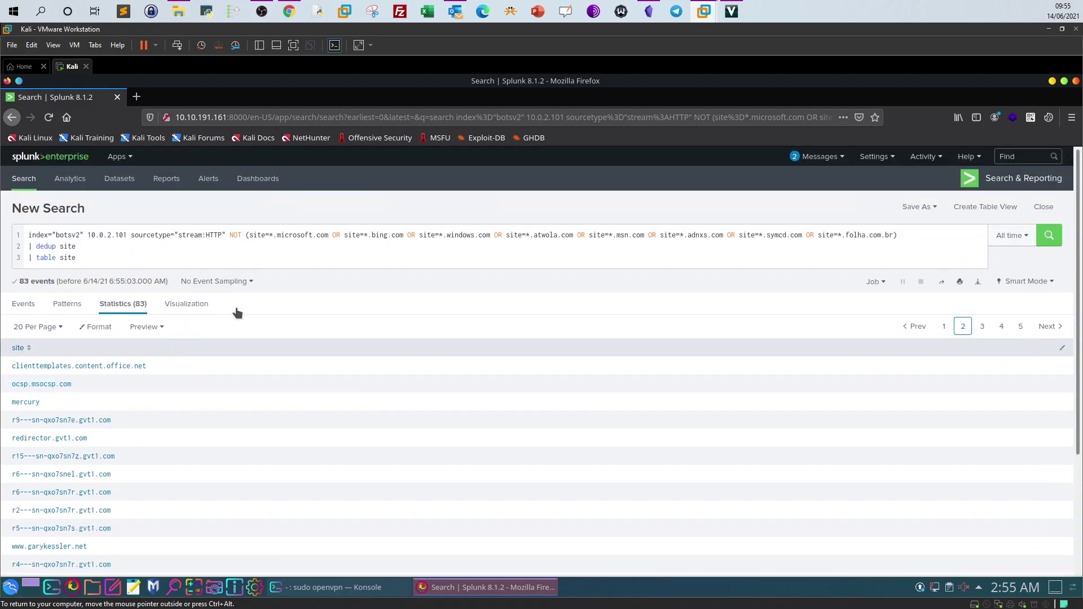
Add OR site=*.gvt1.com to the NOT clause, run the search, and review the first page of sites
left_click(894, 234)
type("OR site=*.gvt1.com")
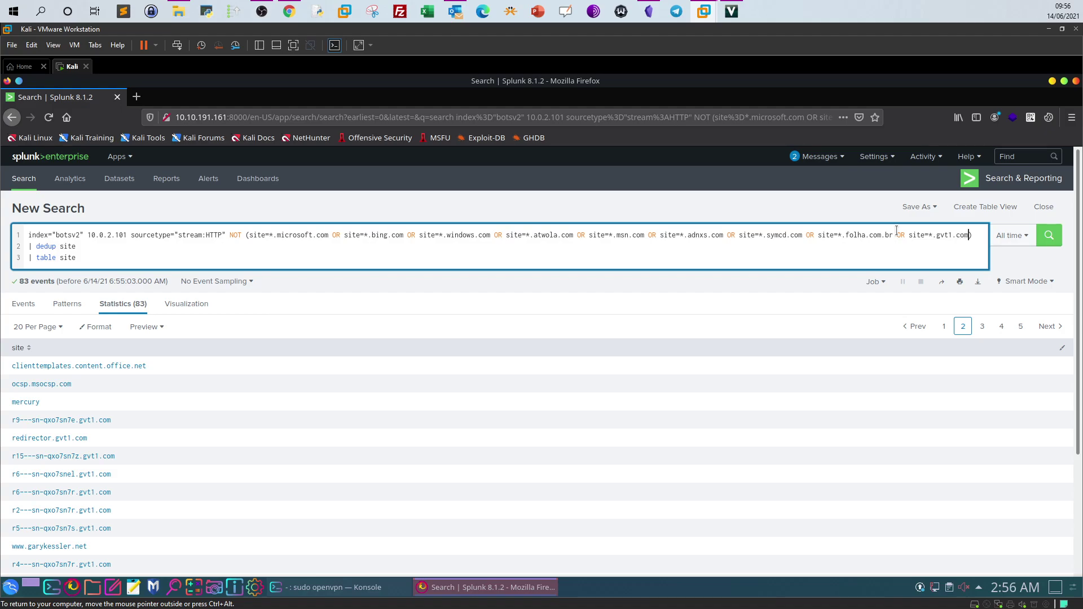
left_click(1049, 236)
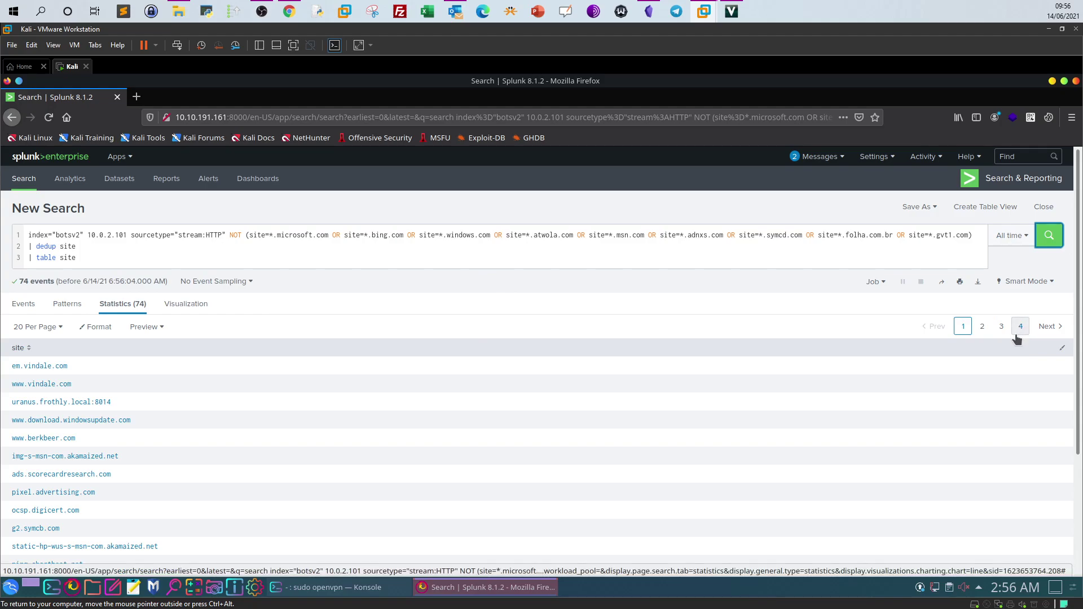
scroll(466, 439, "down", 3)
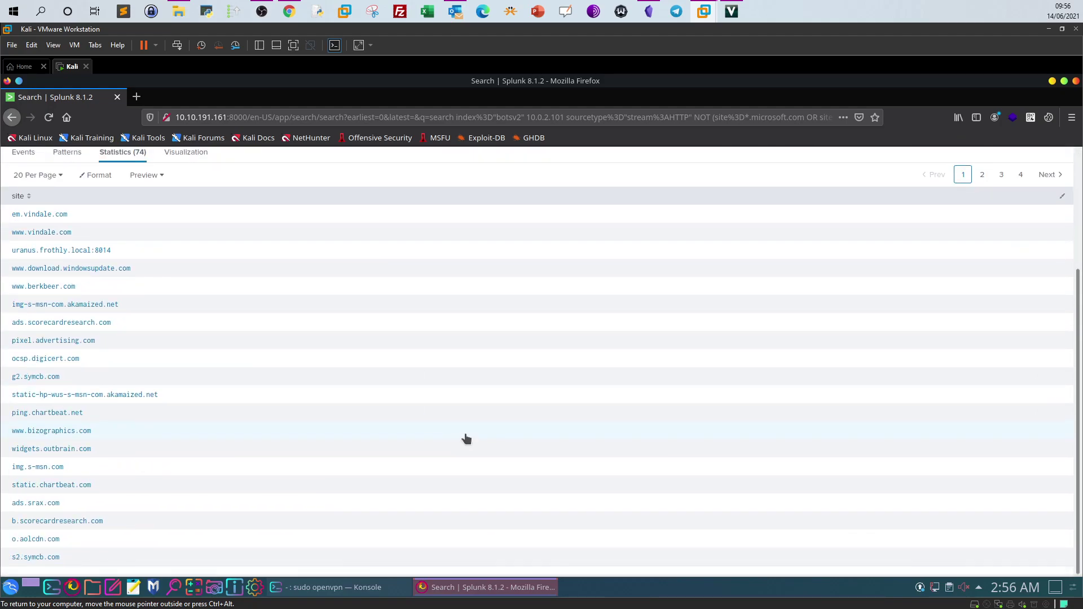
scroll(905, 384, "up", 3)
scroll(948, 387, "down", 3)
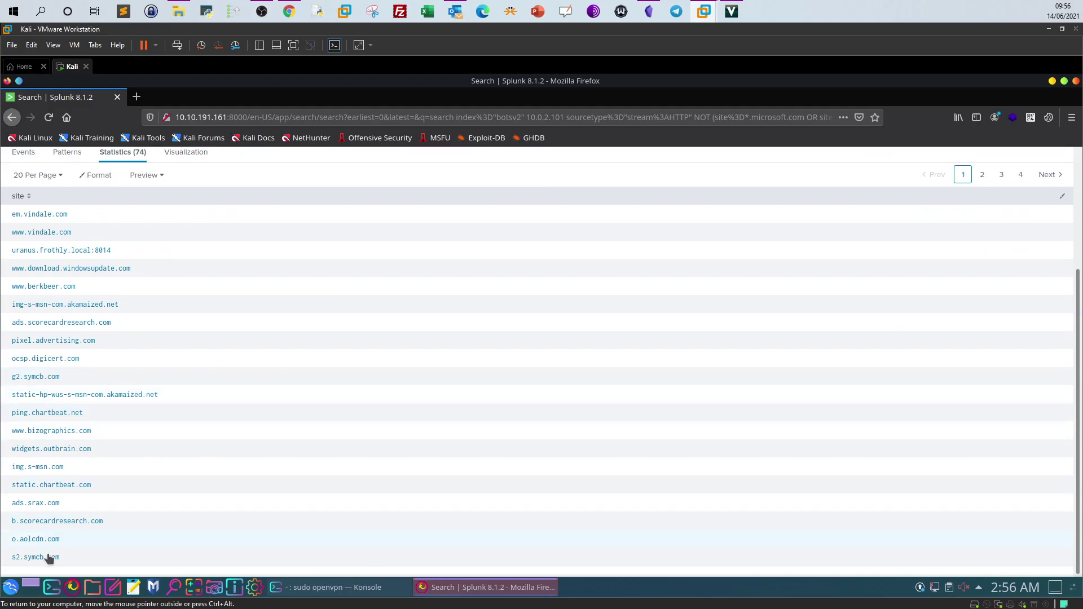
Extend the NOT clause with OR site=*.symcb.com and run the search
scroll(472, 472, "up", 3)
left_click(969, 235)
type("OR site=")
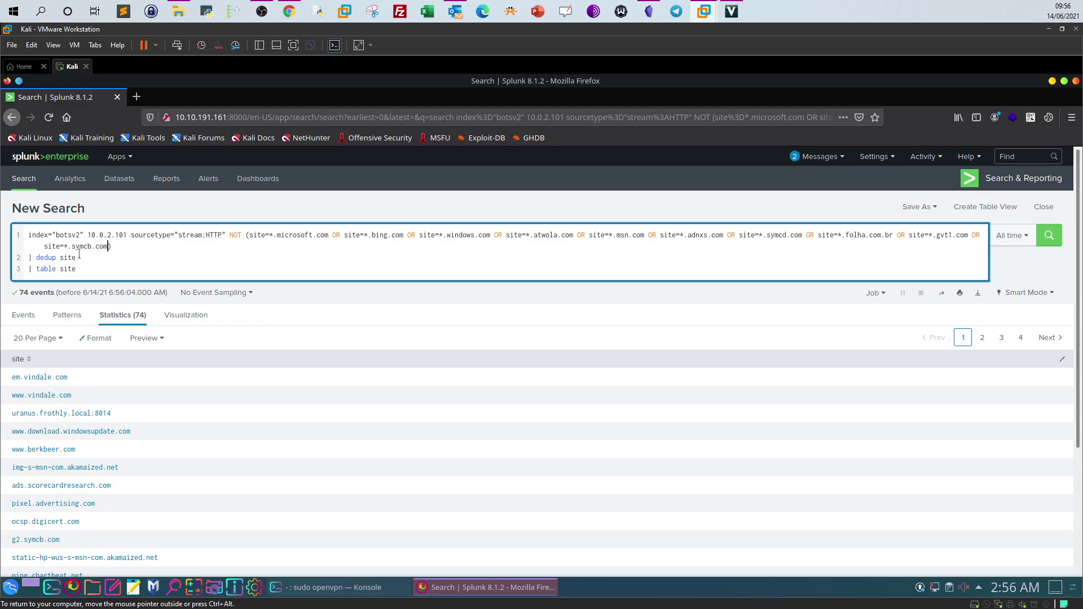
left_click(1054, 240)
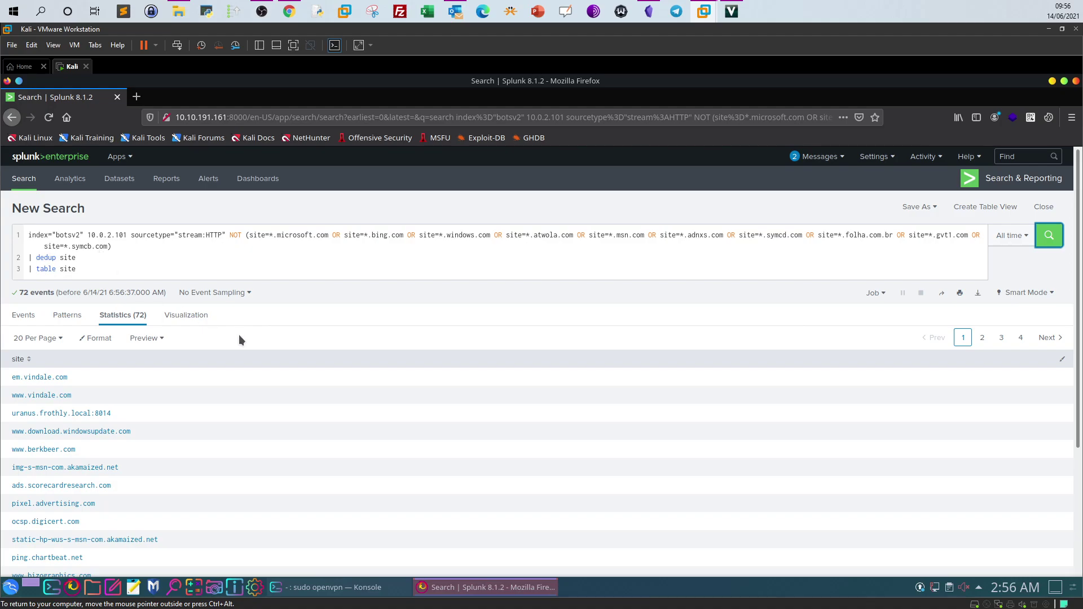
Examine the sites on result pages 1 to 3 for a competitor's website and further domains to exclude
scroll(239, 337, "down", 3)
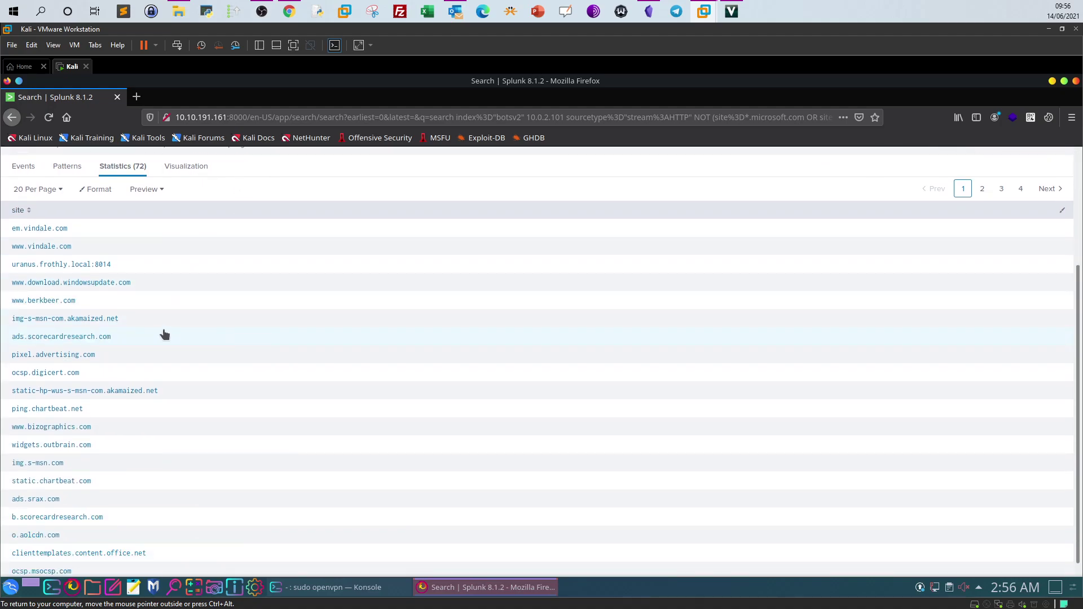
scroll(164, 334, "down", 1)
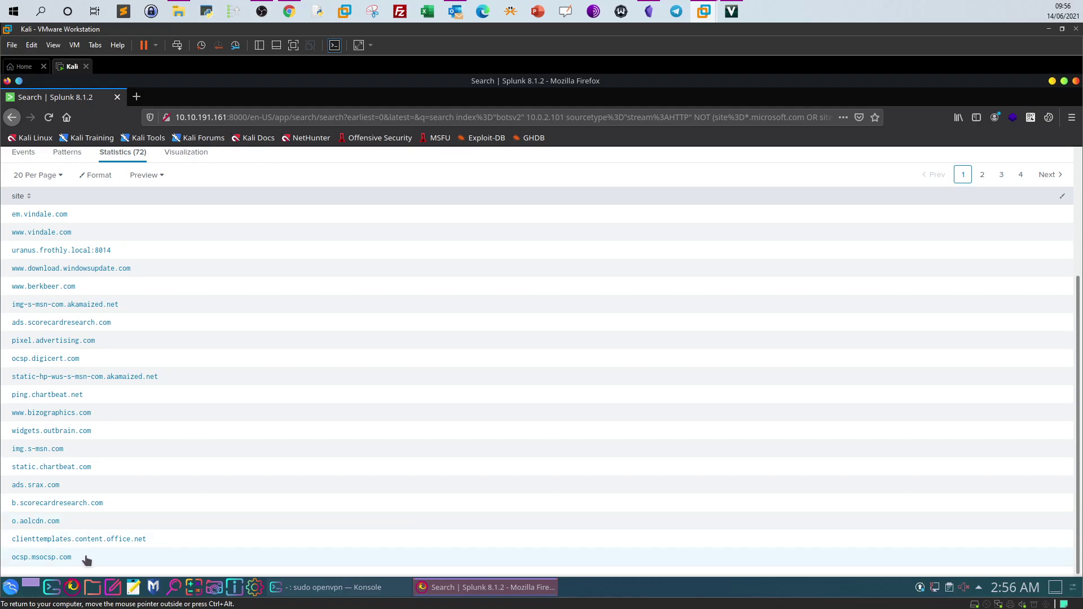
scroll(990, 338, "up", 3)
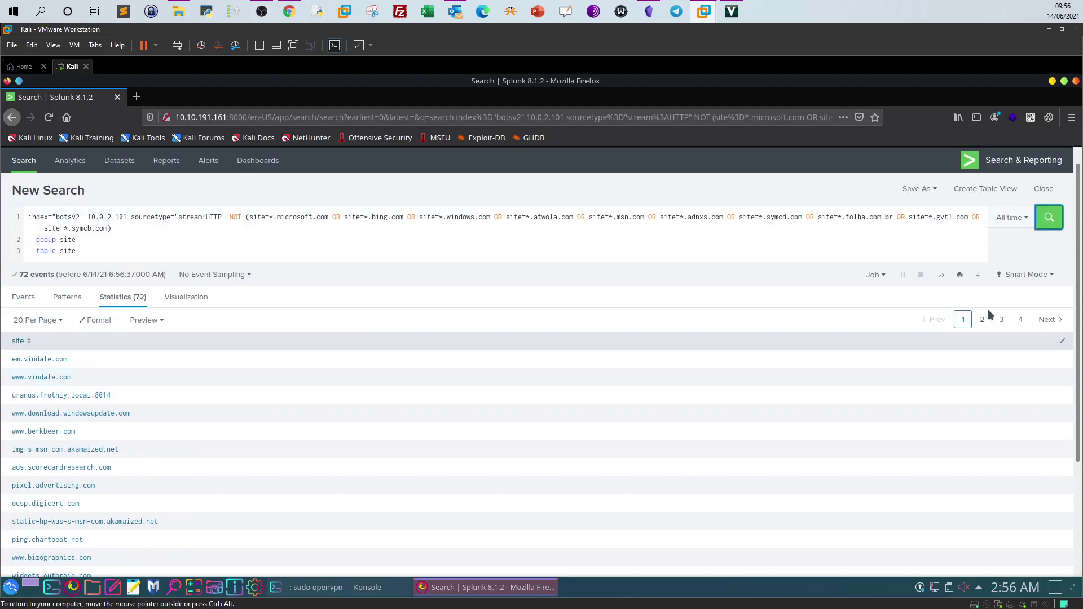
left_click(983, 337)
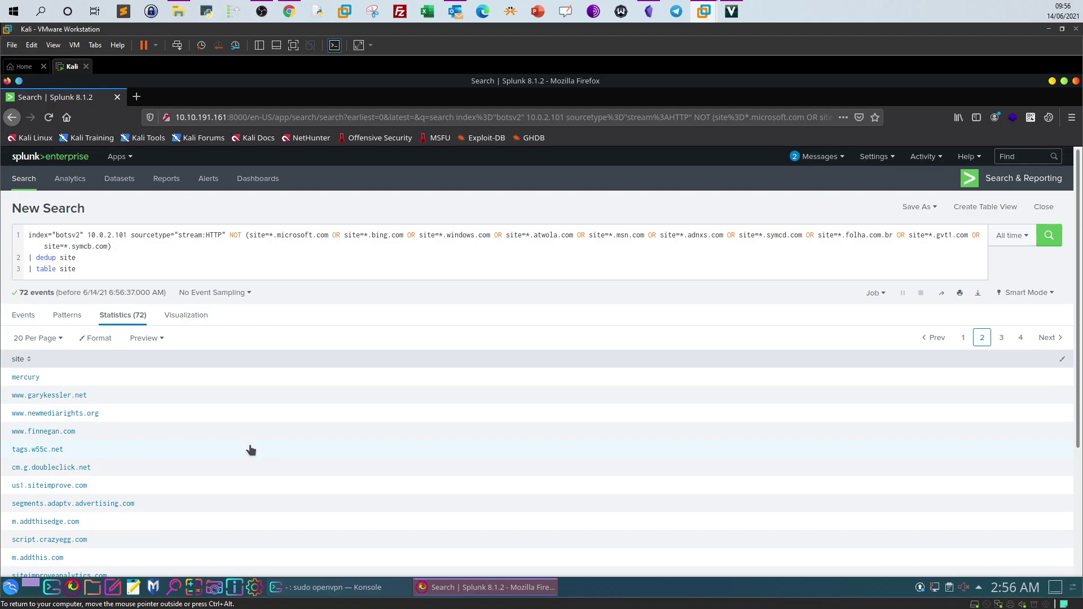
scroll(253, 457, "down", 3)
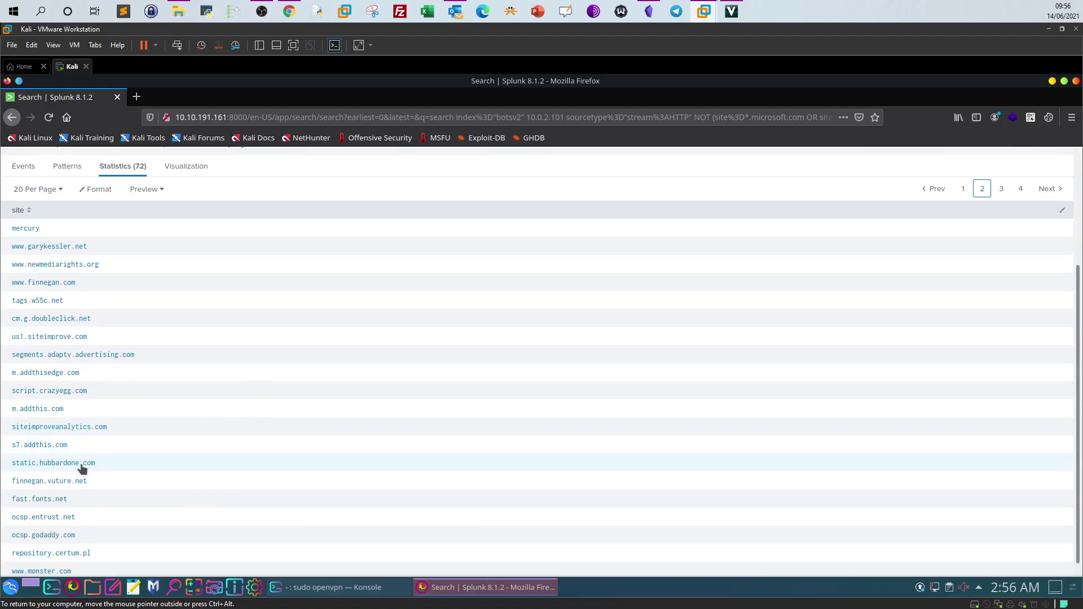
scroll(68, 533, "down", 1)
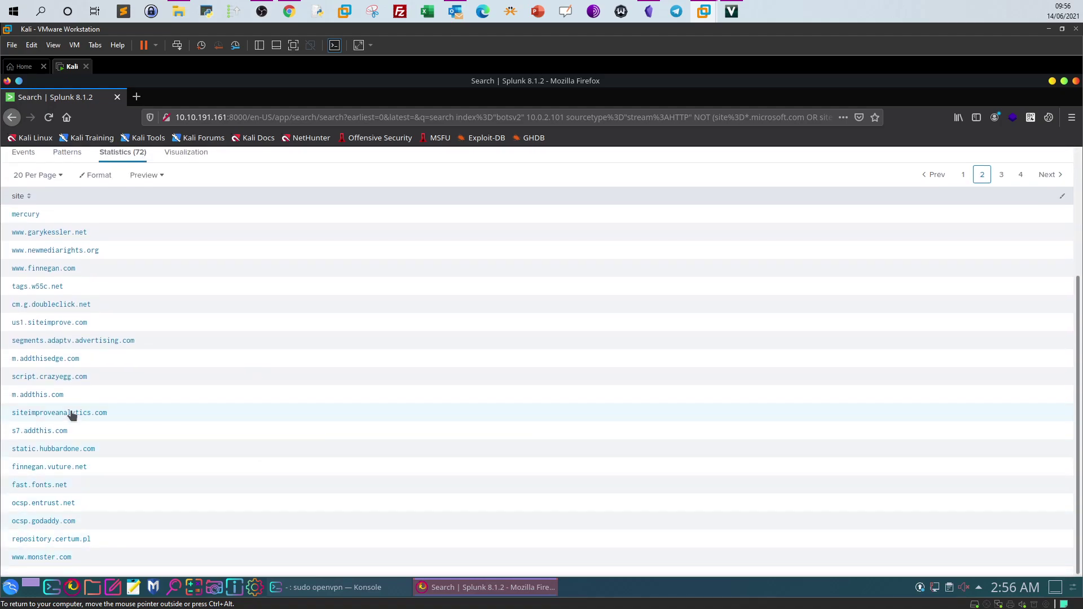
scroll(70, 341, "up", 1)
scroll(571, 263, "up", 2)
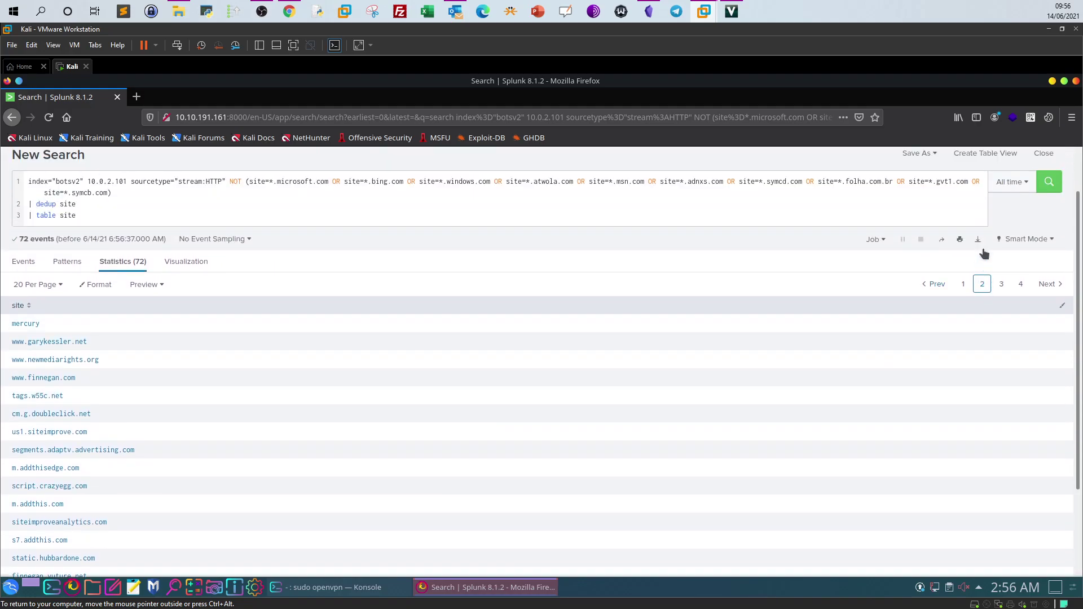
left_click(1002, 286)
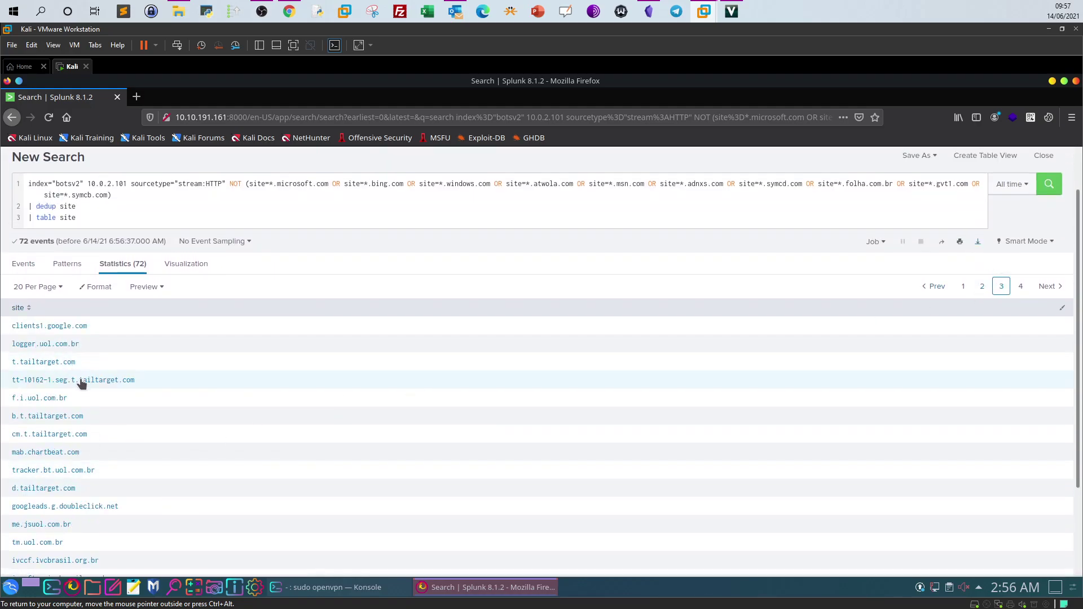
scroll(90, 412, "down", 3)
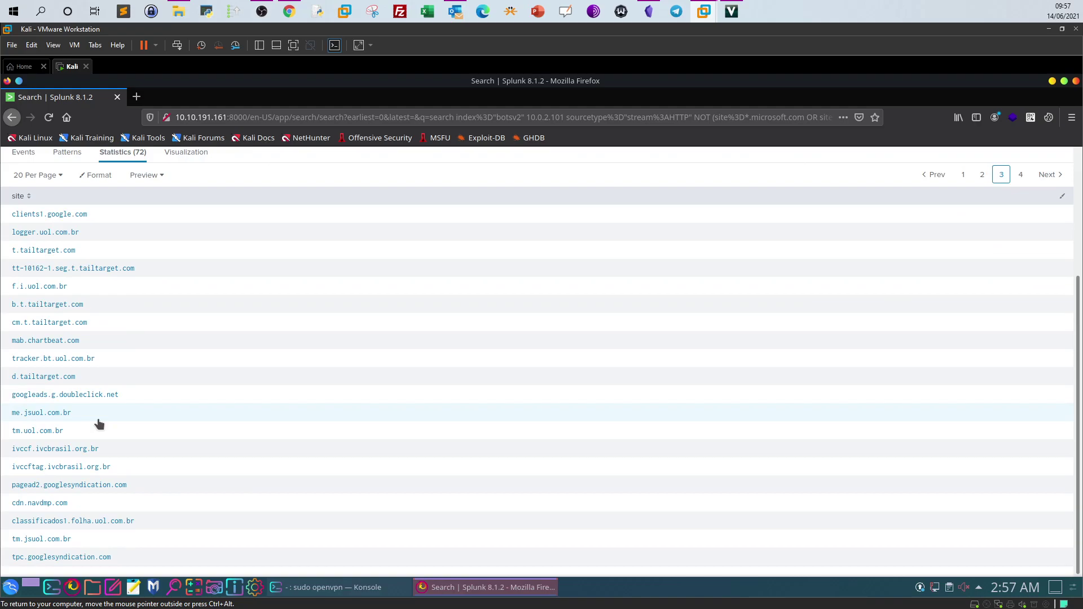
scroll(1021, 276, "up", 2)
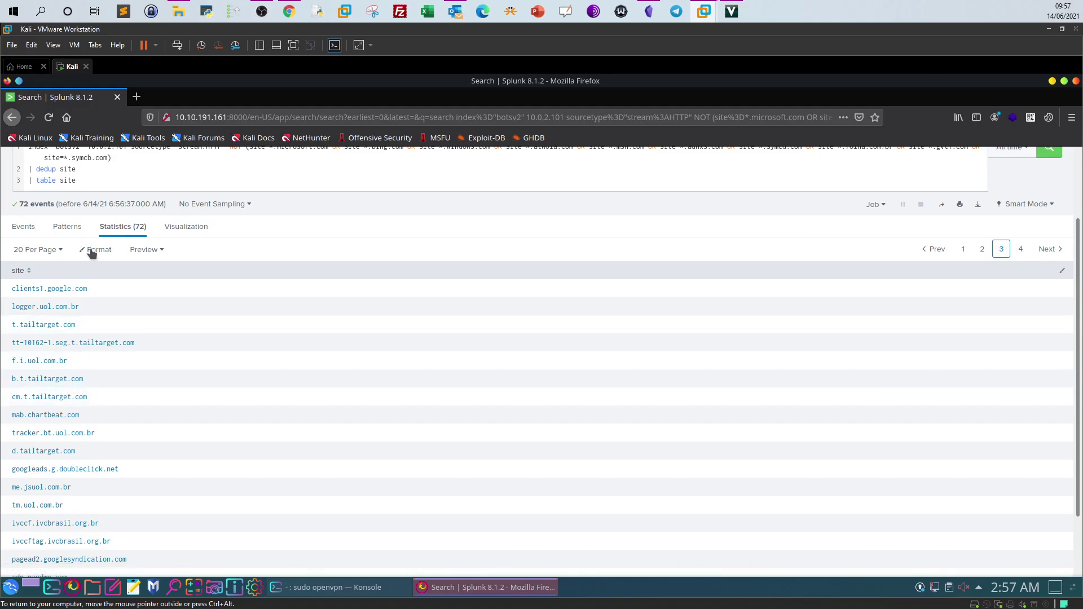
Add OR site=*.tailtarget OR site=*.google.com to the NOT clause and run the search
scroll(93, 240, "up", 1)
scroll(96, 233, "up", 1)
left_click(108, 235)
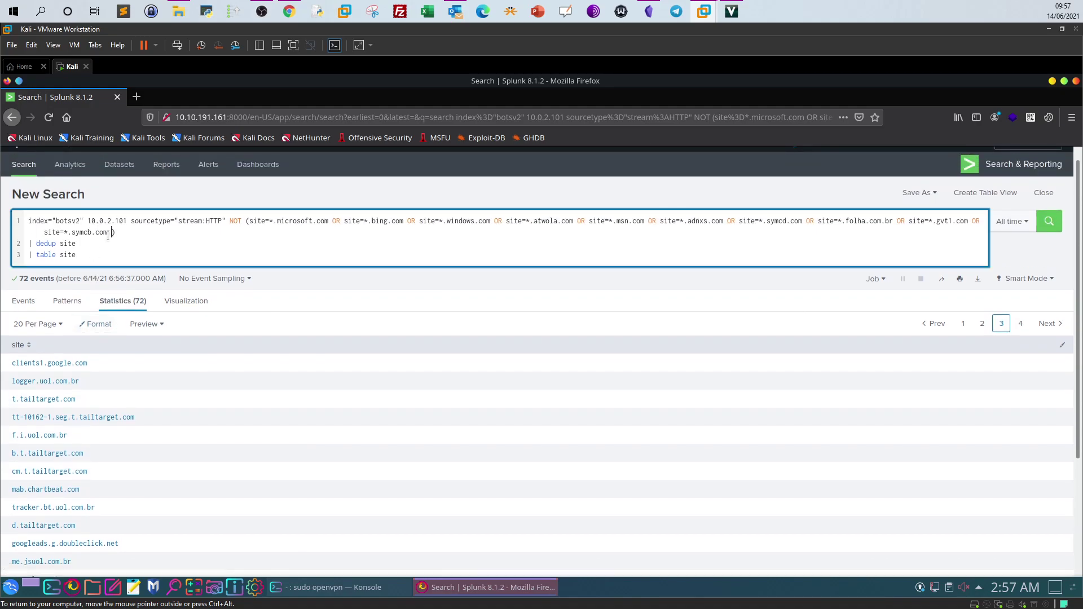
type("OR site=*.tailtarget")
type("OR site=*.tailtarget OR site=*.google.com")
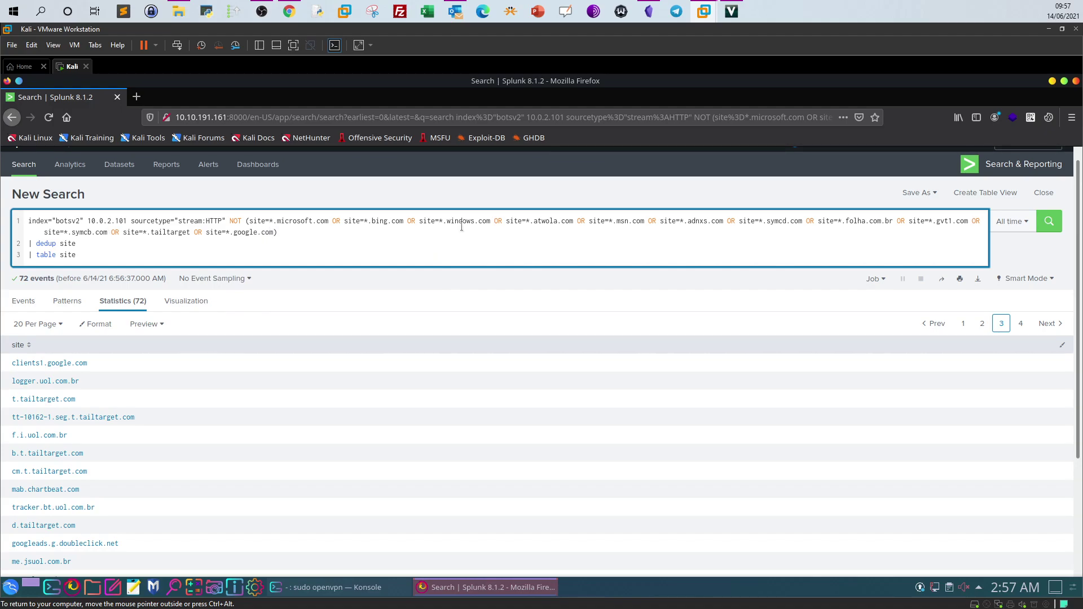
left_click(1049, 221)
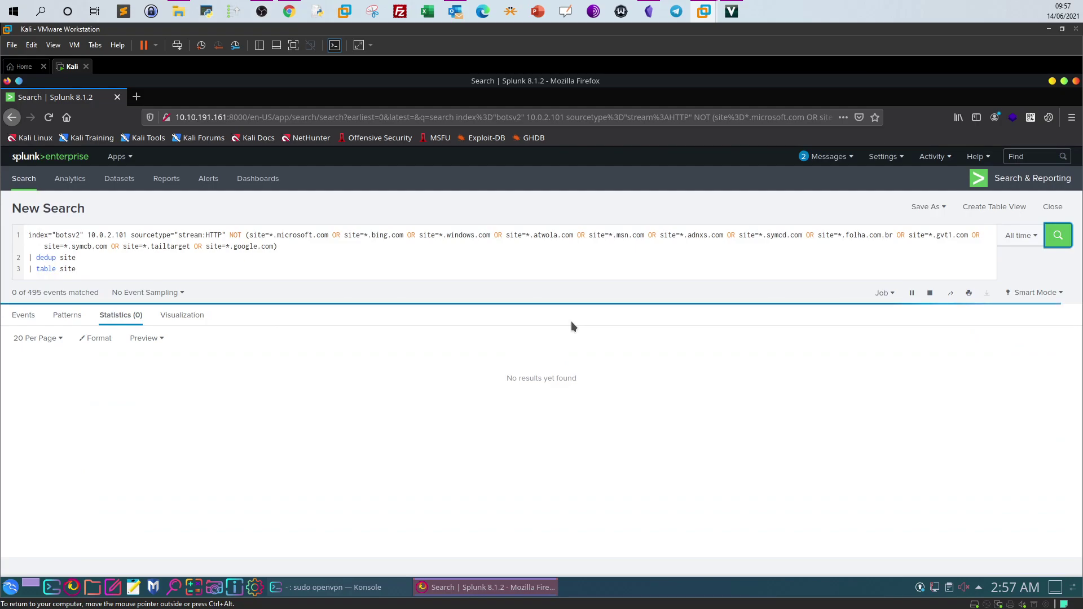
Review the filtered sites on the first result page and on pages 4, 3 and 2
scroll(569, 390, "down", 1)
scroll(570, 390, "down", 3)
scroll(734, 361, "up", 4)
left_click(1020, 337)
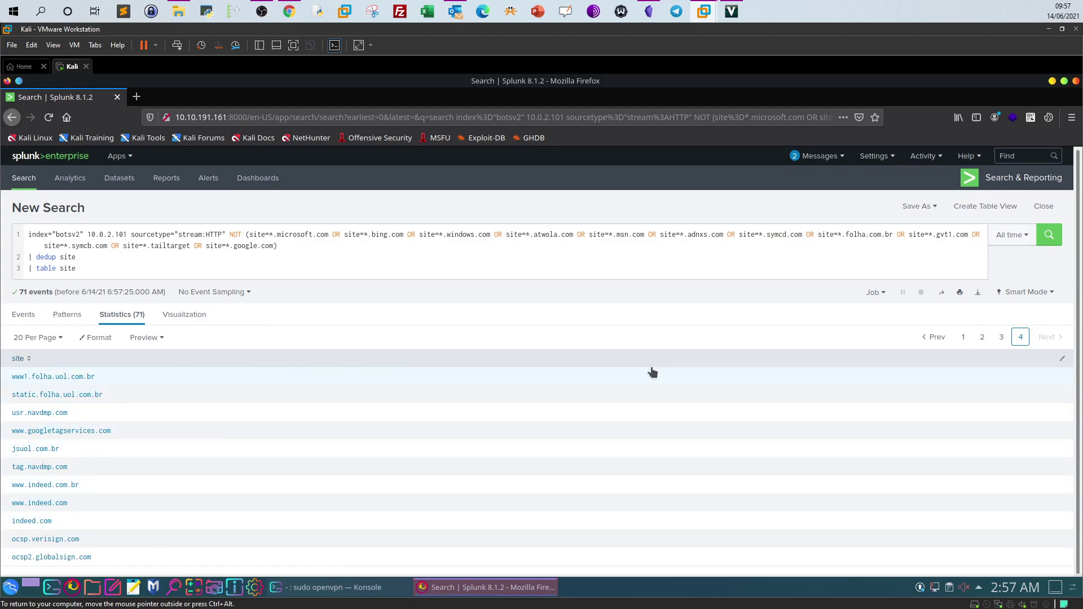
left_click(1002, 337)
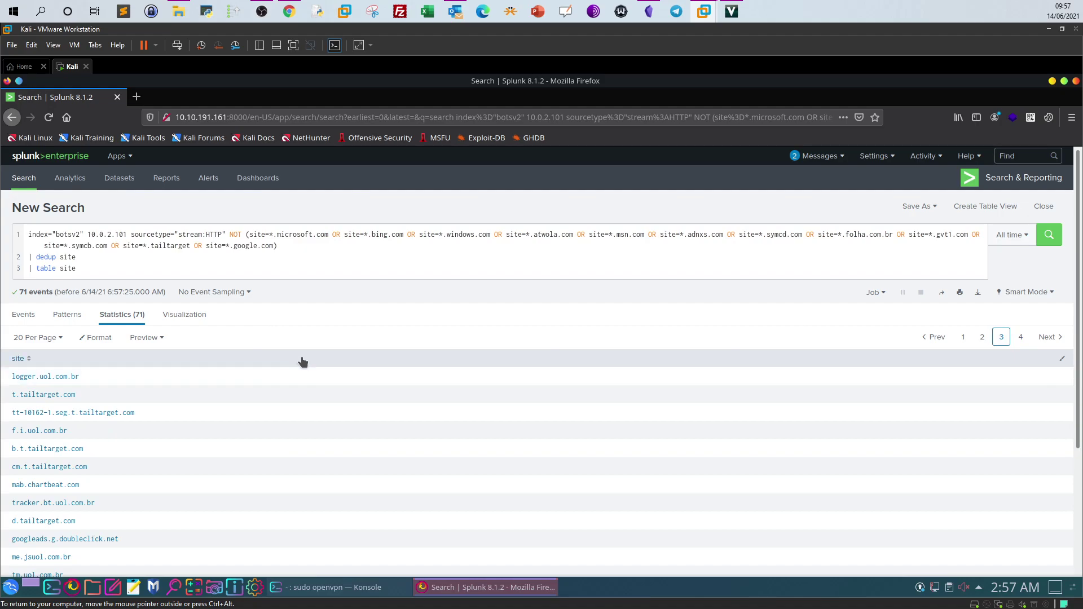
left_click(982, 338)
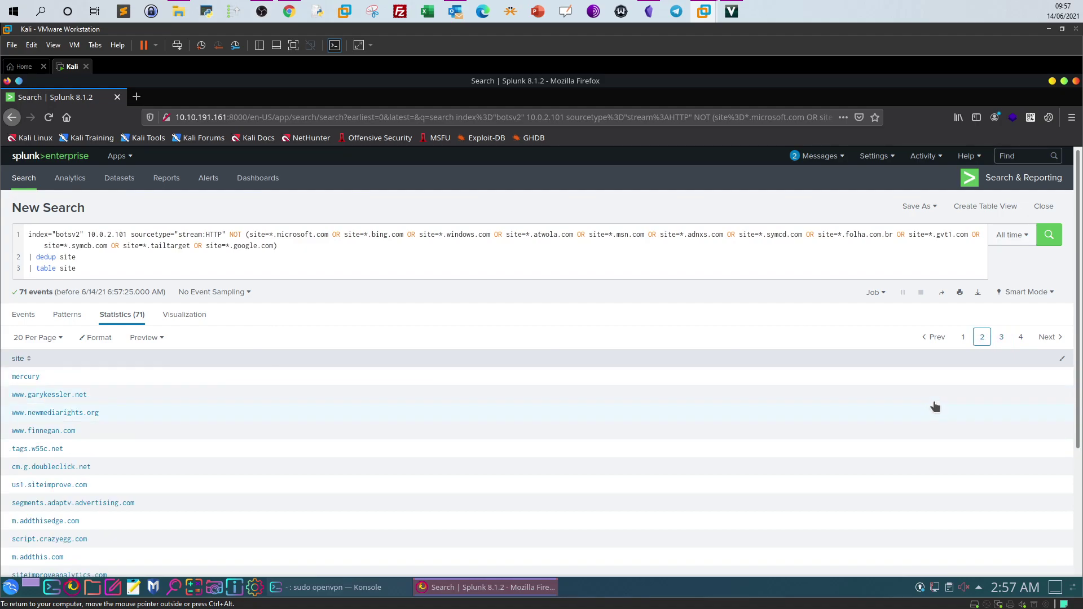
right_click(67, 398)
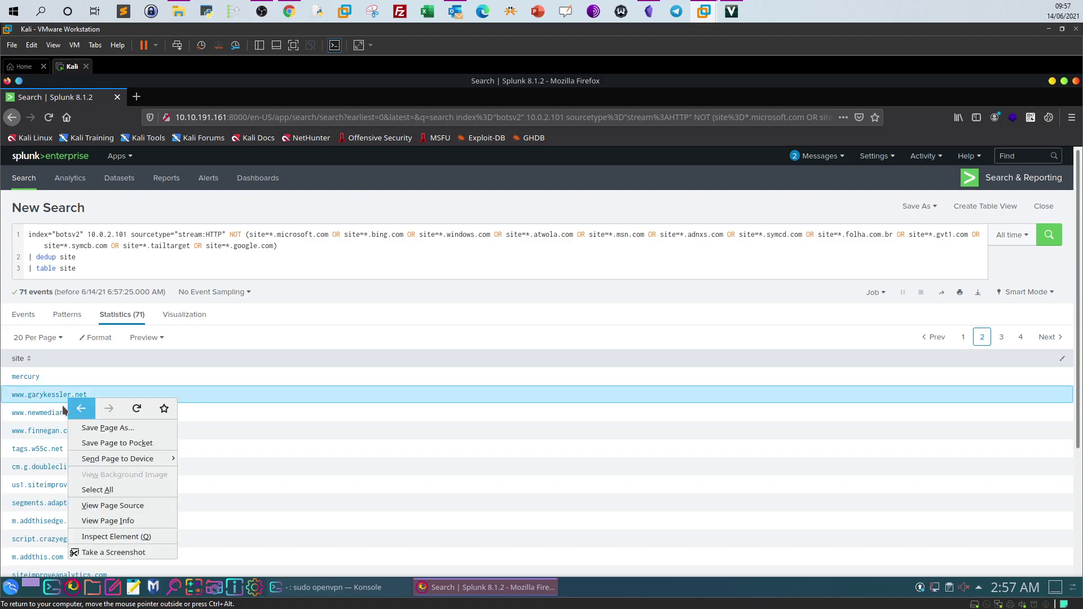
left_click(93, 403)
left_click_drag(89, 395, 191, 374)
left_click(333, 346)
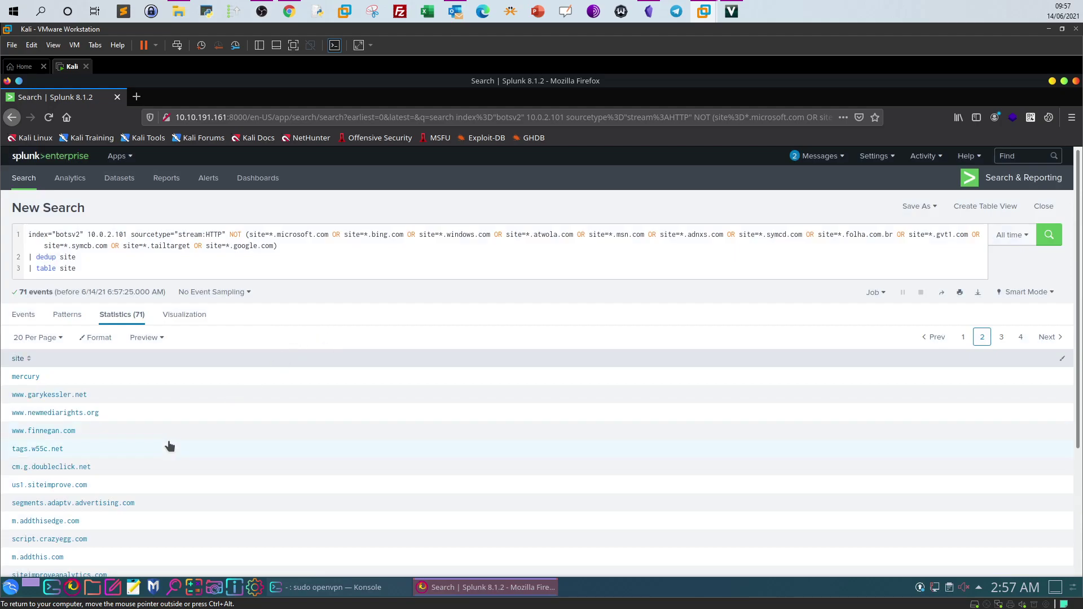
scroll(170, 447, "down", 3)
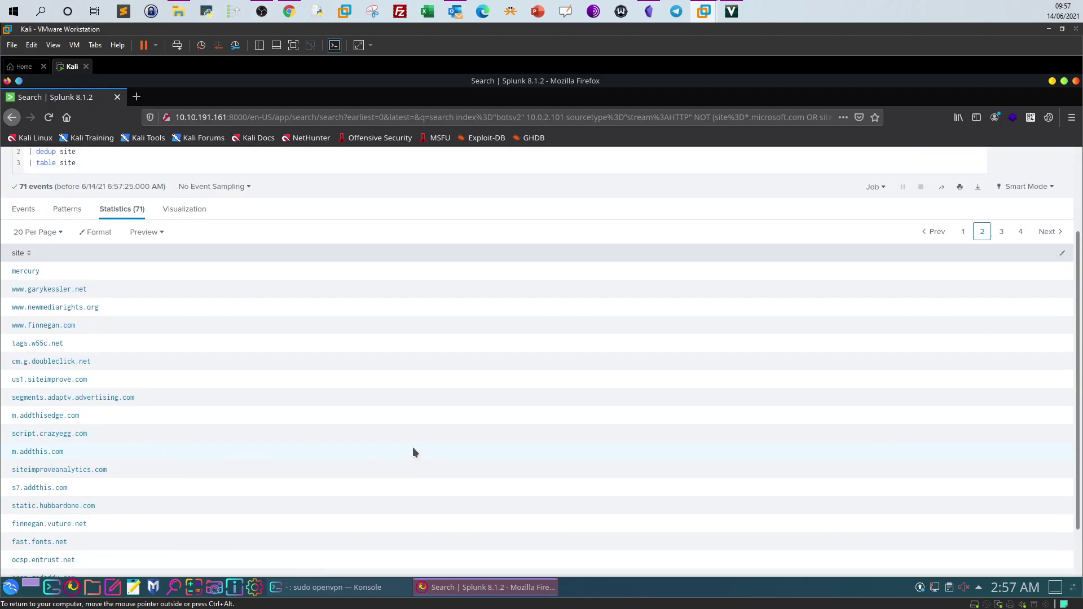
scroll(412, 448, "up", 3)
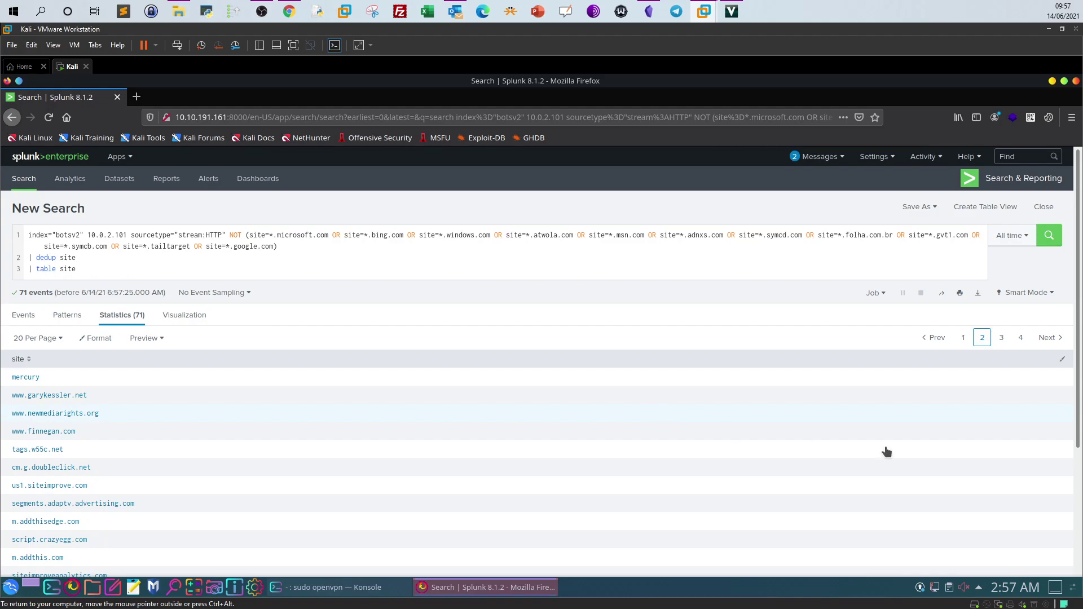
left_click(964, 338)
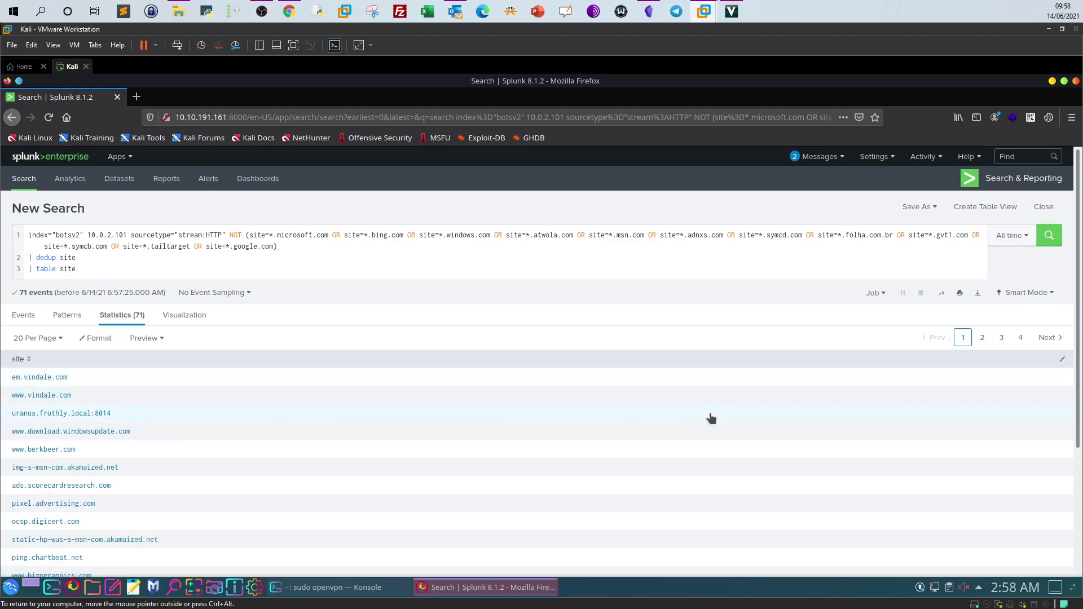
scroll(711, 418, "down", 3)
scroll(713, 424, "up", 1)
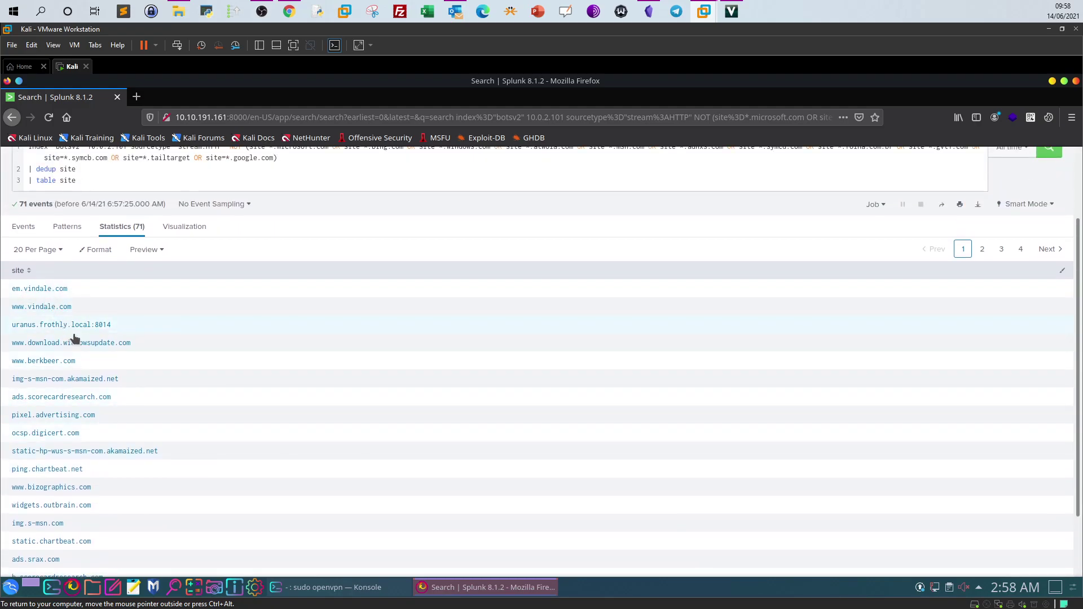
left_click_drag(76, 362, 10, 368)
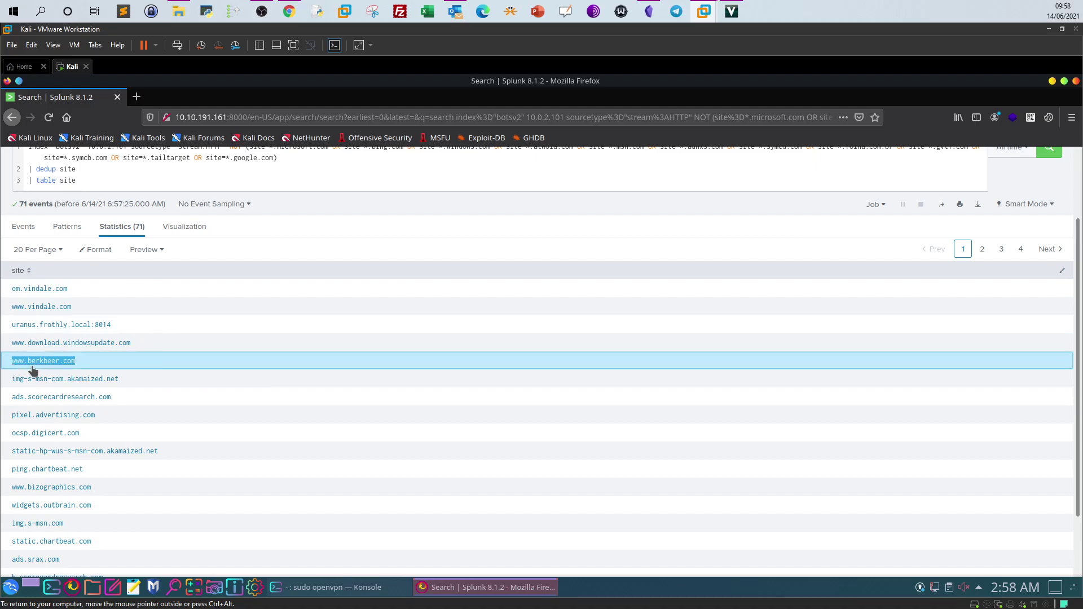
Switch to the TryHackMe room in Chrome, check the website domain answer and read the executive image file question with its /path/image.ext format
left_click(297, 20)
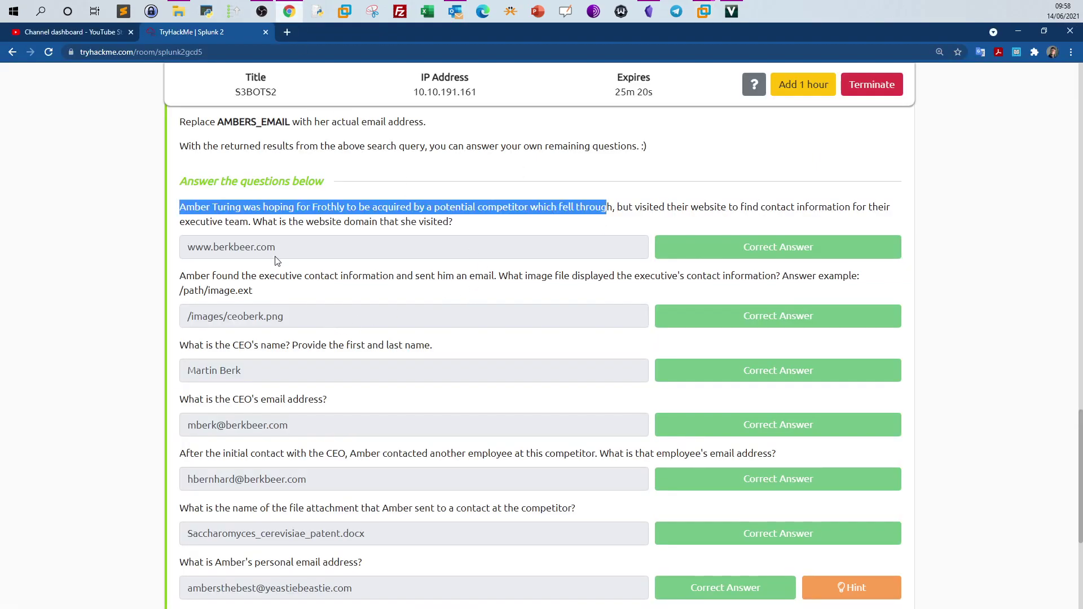
left_click_drag(277, 249, 198, 249)
left_click(198, 248)
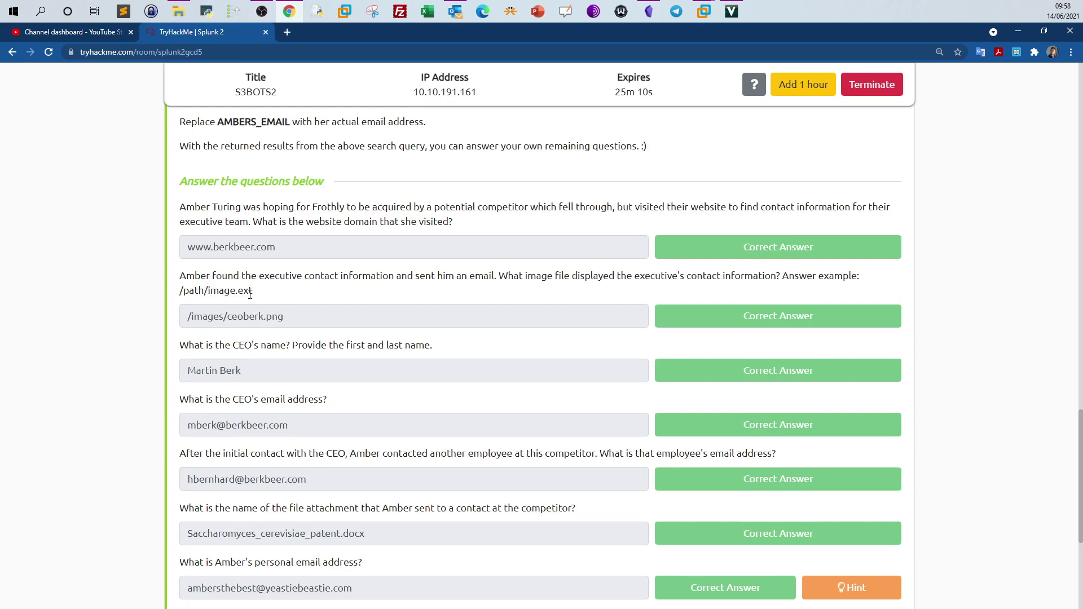
left_click_drag(254, 290, 179, 292)
left_click(281, 289)
left_click_drag(291, 253, 191, 252)
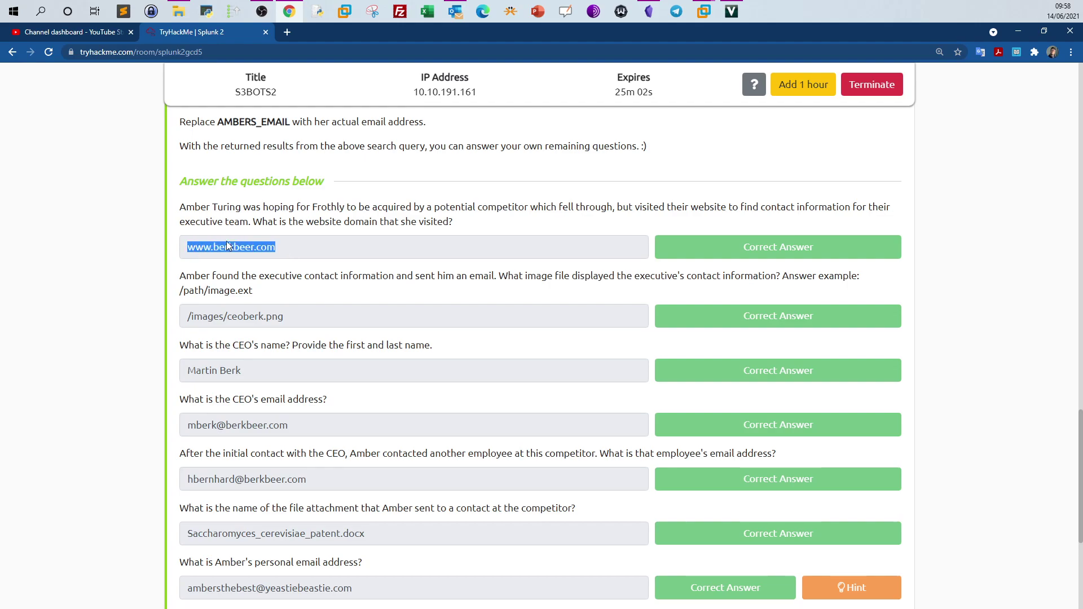
left_click_drag(268, 292, 180, 291)
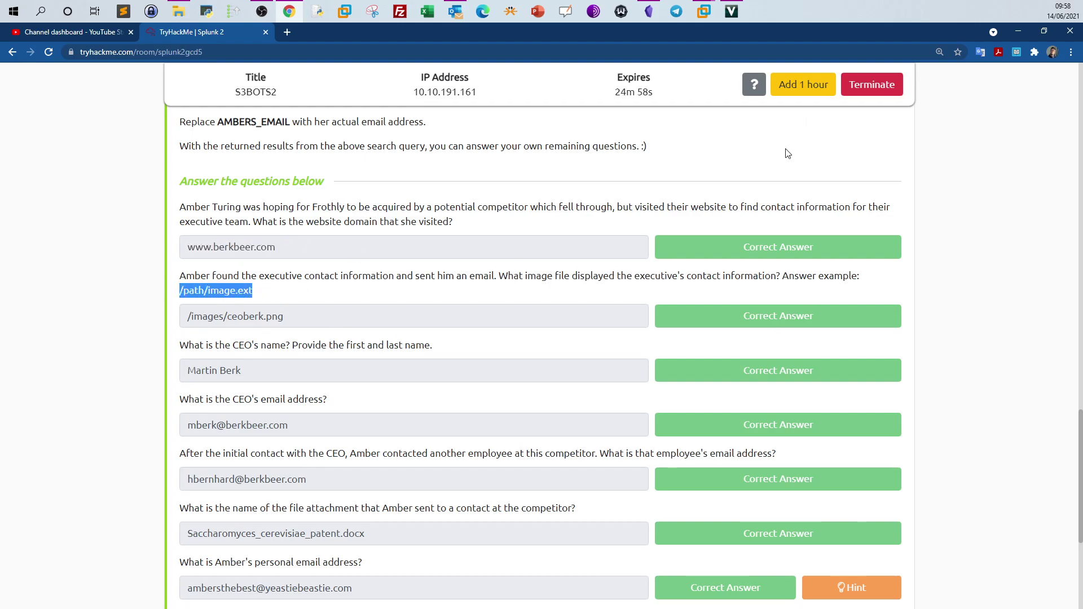
Return to Splunk in the Kali VM and remove the NOT clause and the dedup and table commands from the query
mouse_move(706, 12)
left_click(697, 98)
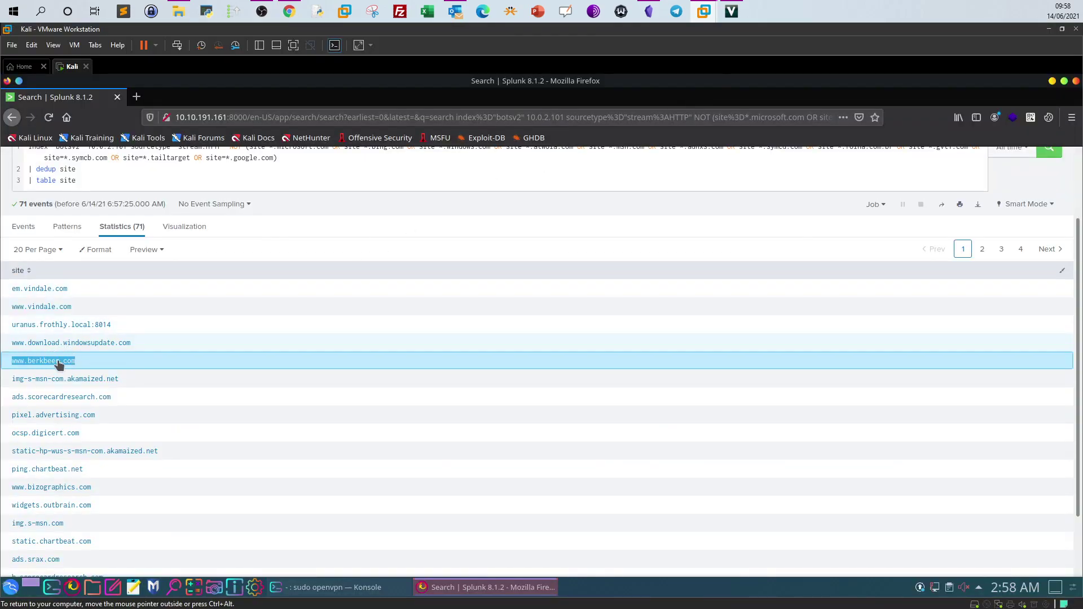
left_click(389, 172)
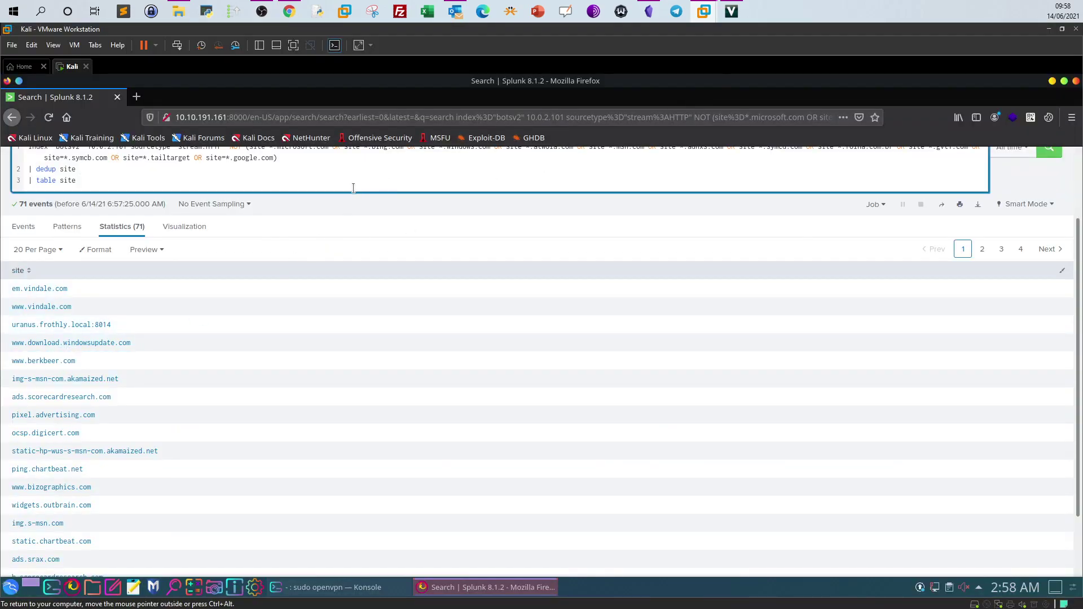
left_click(77, 366)
left_click_drag(78, 366, 11, 363)
scroll(274, 359, "up", 3)
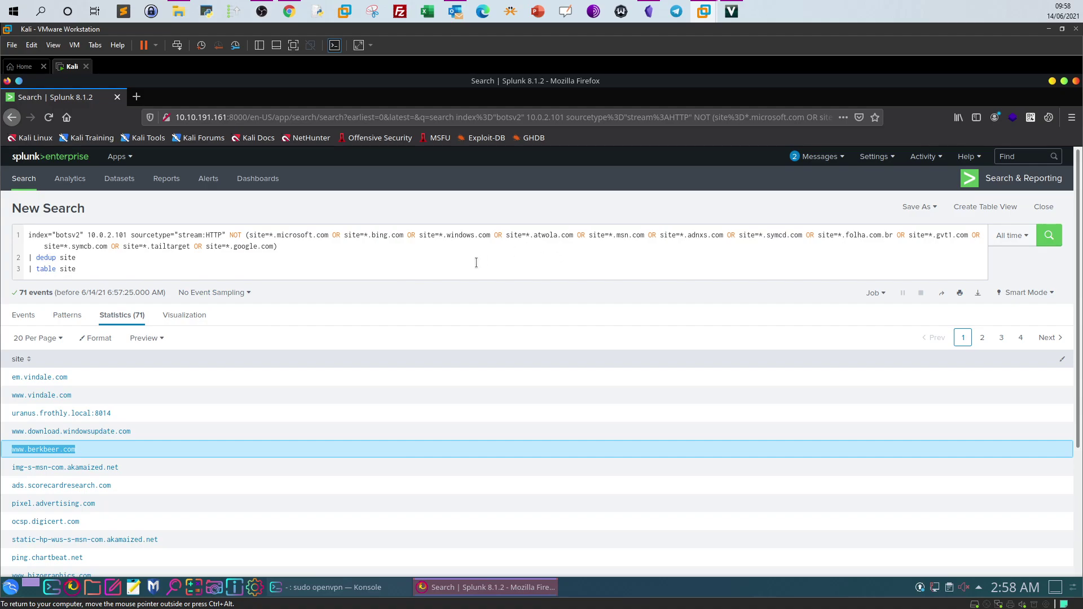
left_click_drag(103, 277, 230, 234)
key("BackSpace")
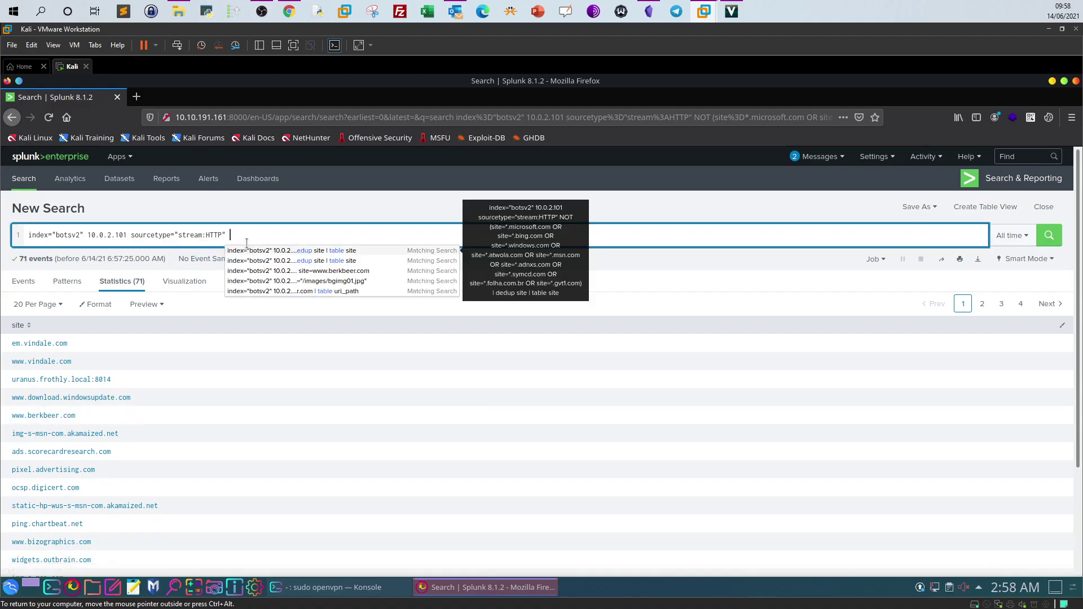
left_click_drag(75, 416, 16, 416)
key("ctrl+c")
left_click(293, 237)
key("ctrl+v")
left_click(1049, 235)
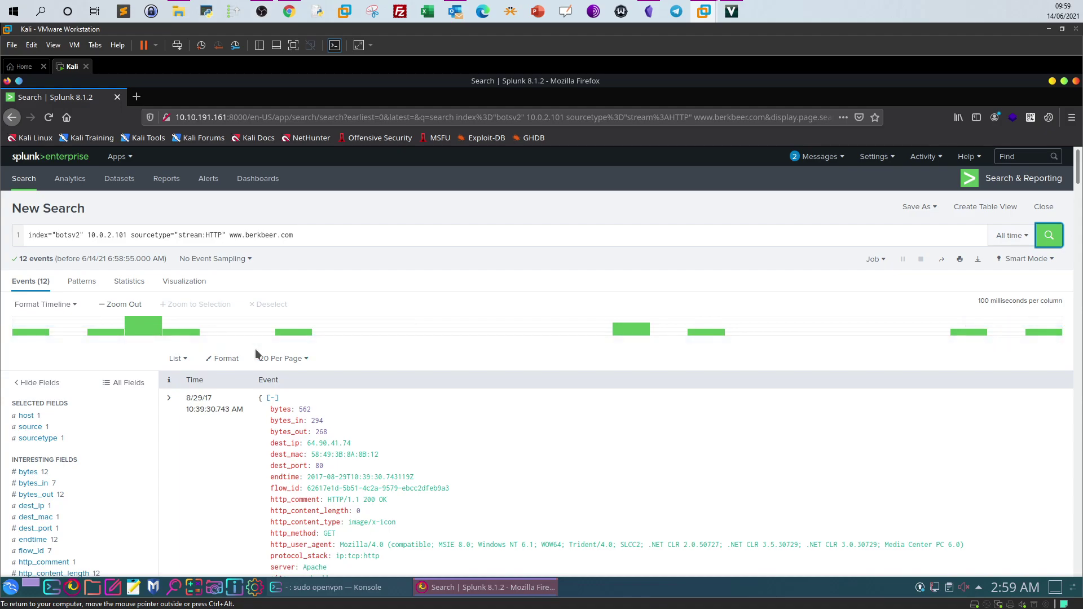
scroll(220, 361, "down", 5)
scroll(84, 406, "down", 5)
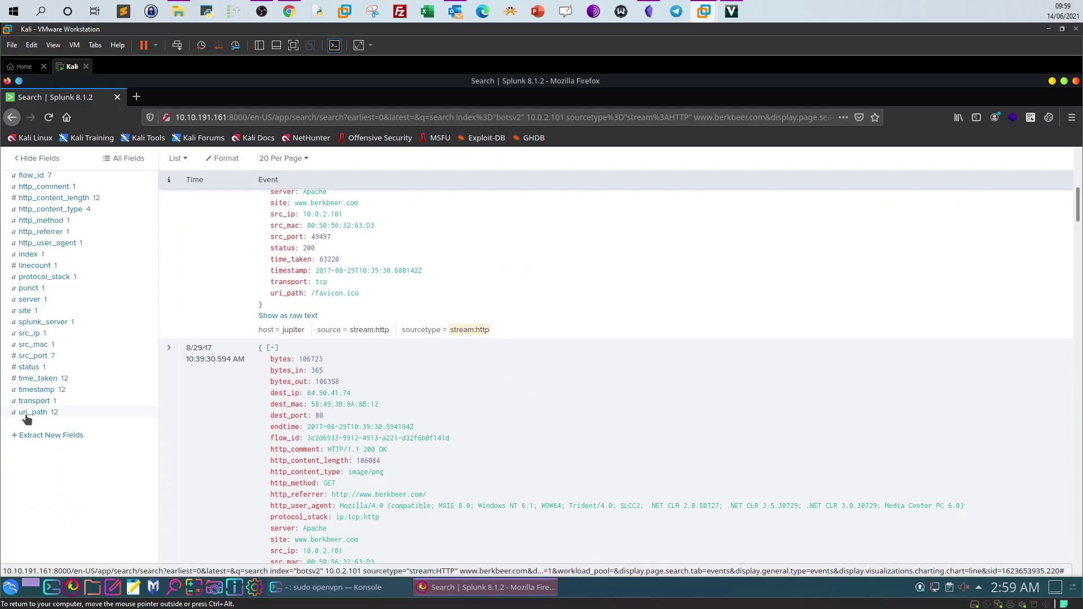
left_click(27, 414)
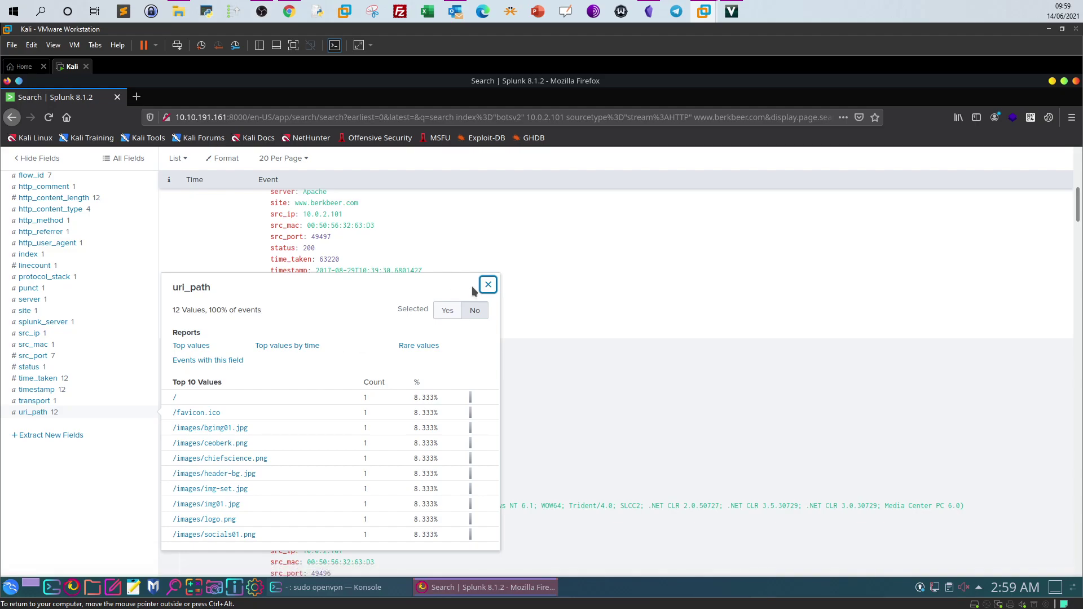
left_click(488, 285)
scroll(373, 309, "up", 3)
scroll(373, 310, "up", 4)
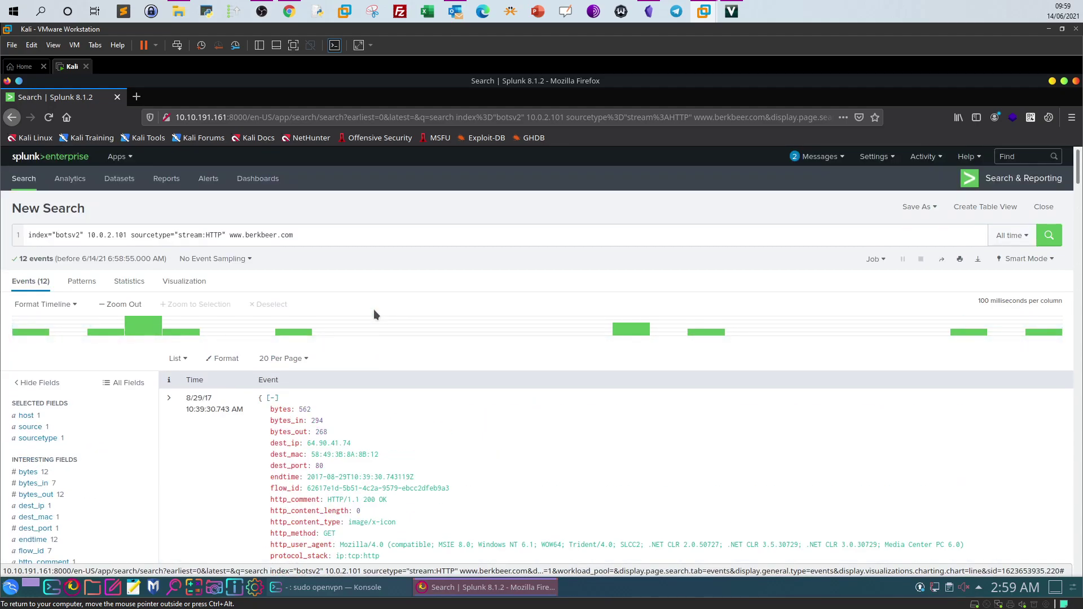
Add | table uri_path on a new line of the query and run the search
left_click(377, 233)
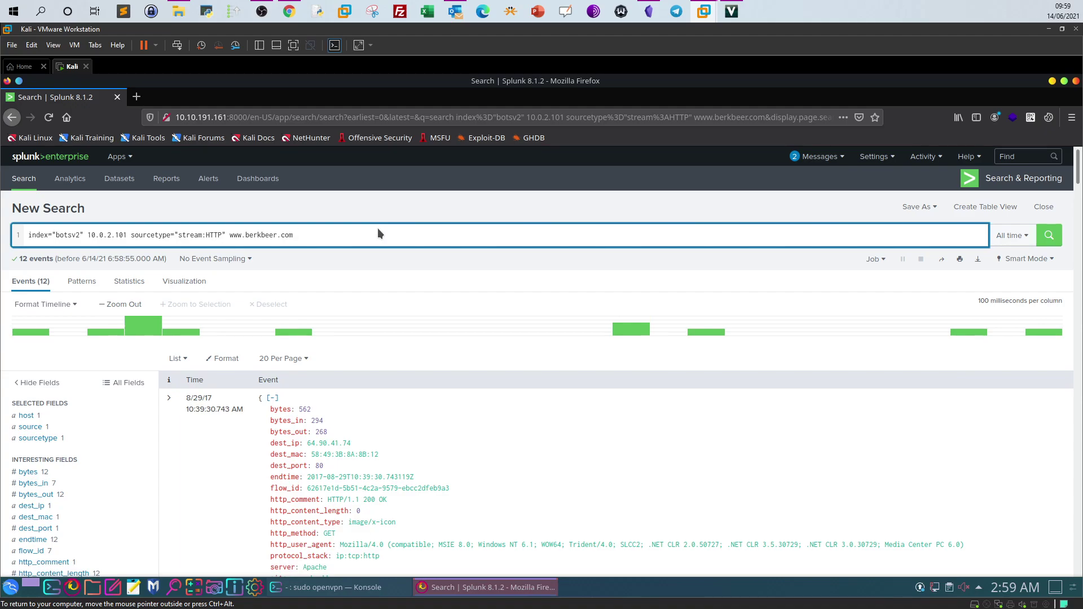
key("shift+Return")
type("| ")
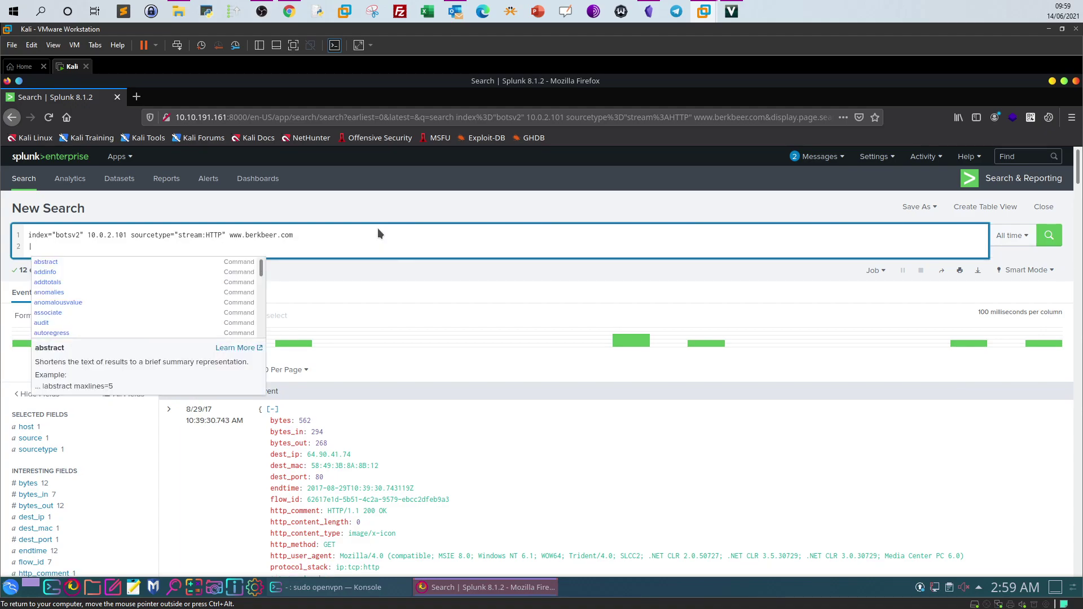
type("table uri_")
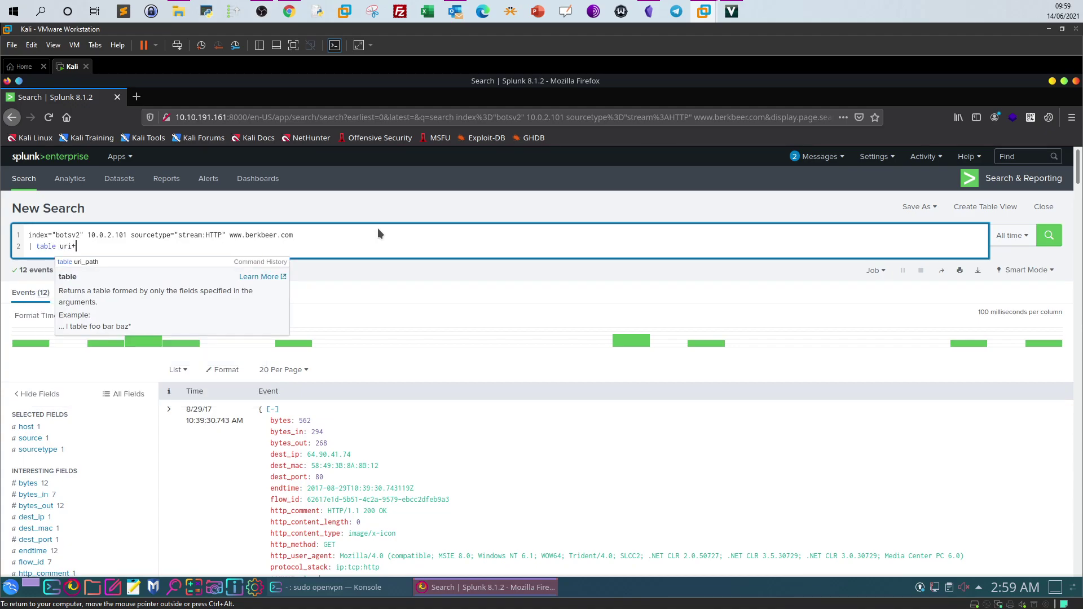
key("Escape")
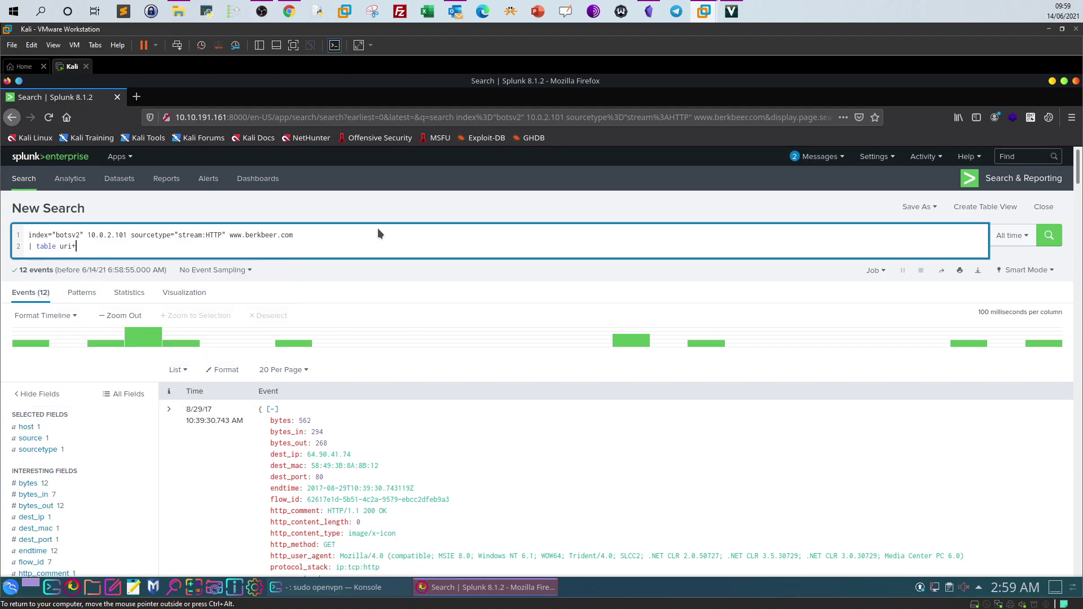
type("path")
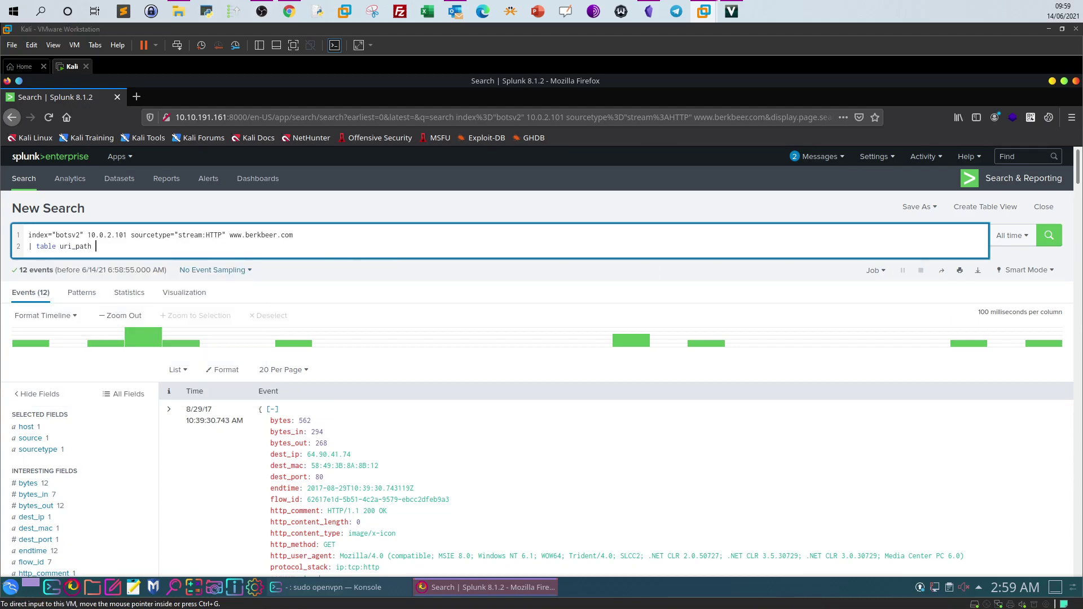
left_click(1050, 235)
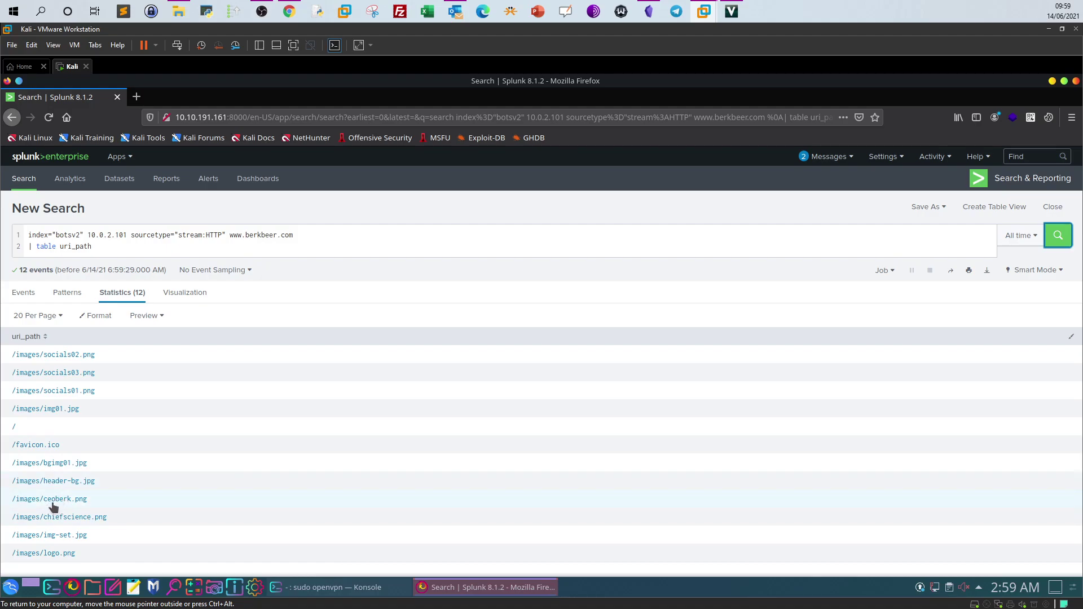
Compare /images/ceoberk.png from the results with the TryHackMe answer in Chrome, and read the question about the CEO's name
left_click_drag(10, 504, 102, 504)
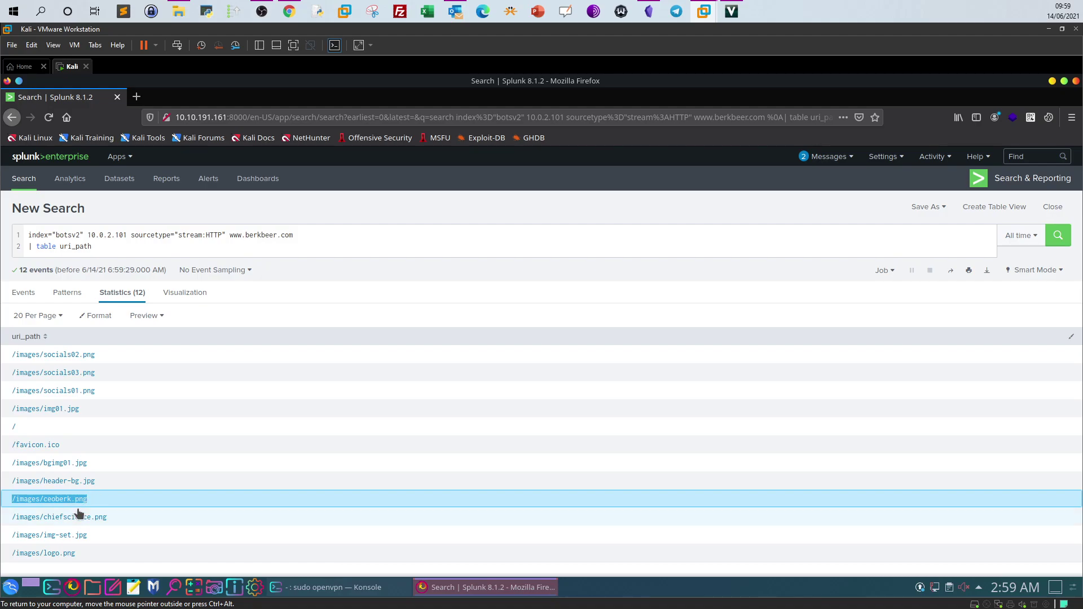
left_click(289, 11)
triple_click(288, 316)
left_click(202, 346)
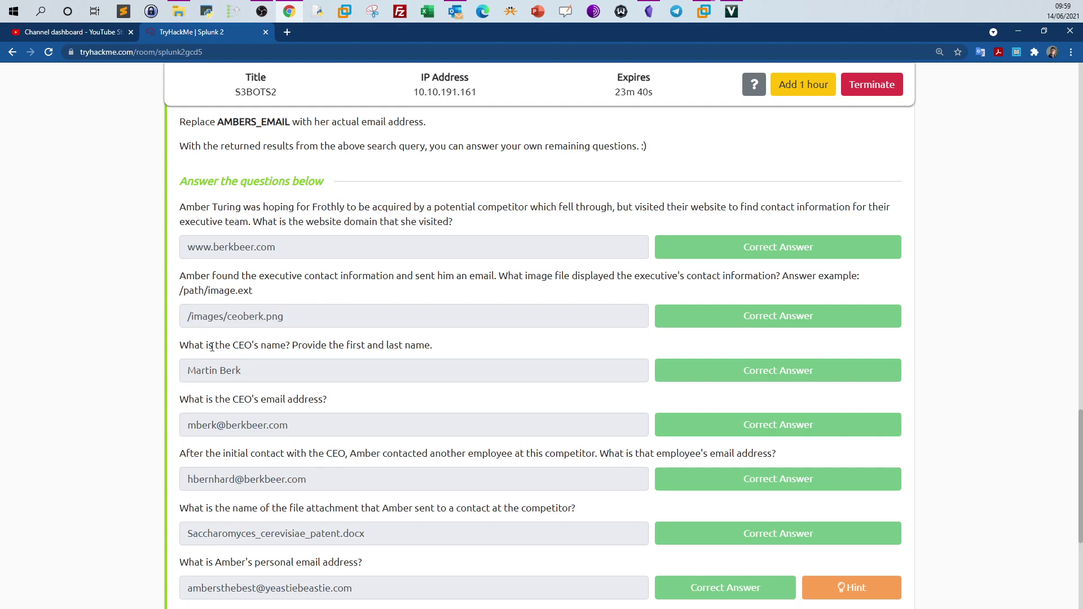
left_click_drag(286, 345, 177, 342)
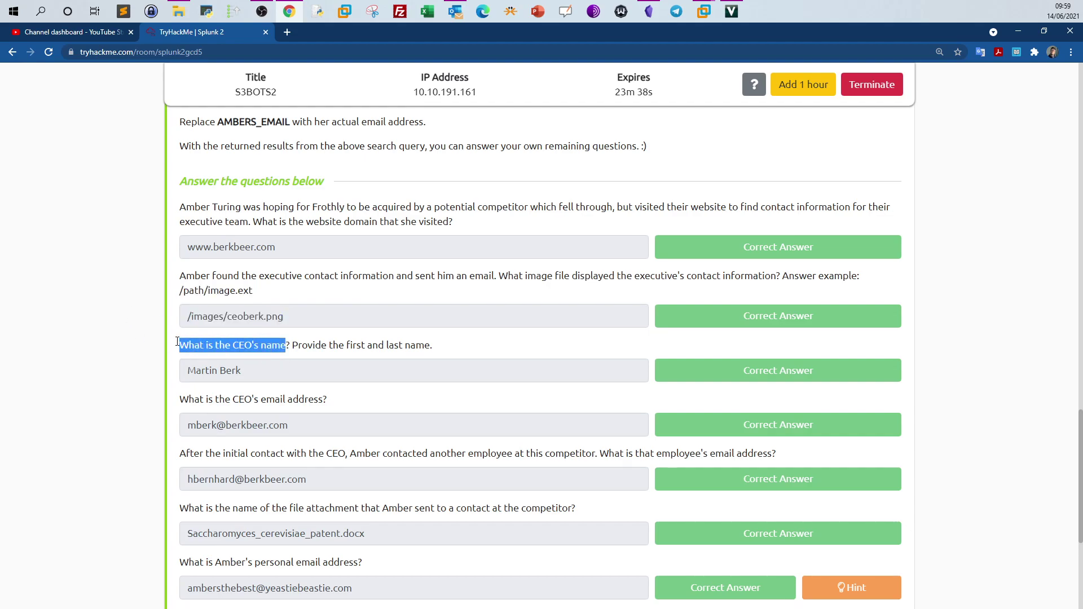
left_click_drag(297, 346, 438, 357)
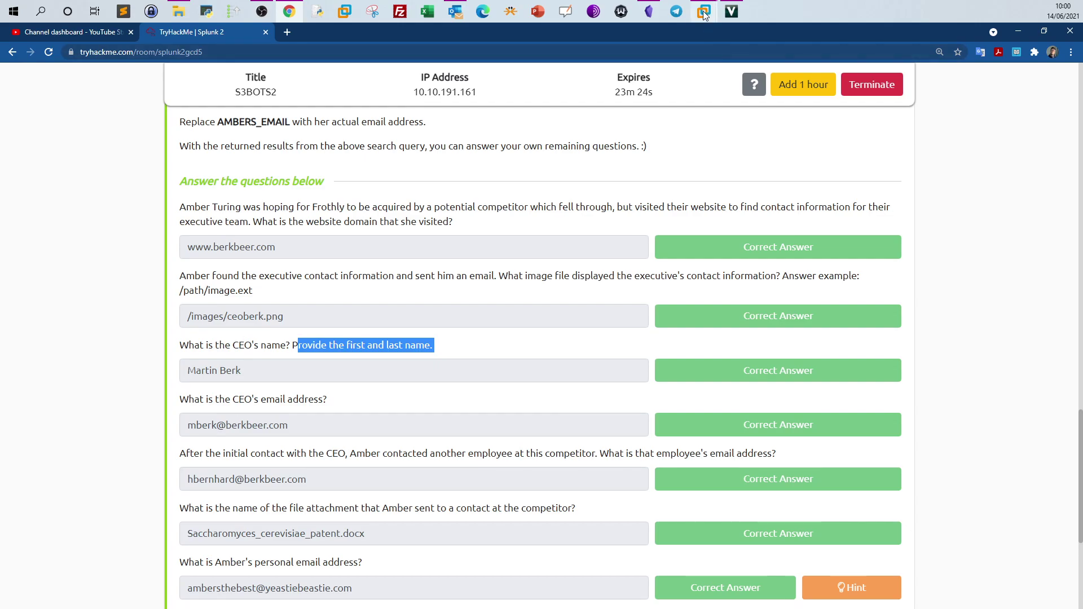
mouse_move(703, 11)
left_click(756, 66)
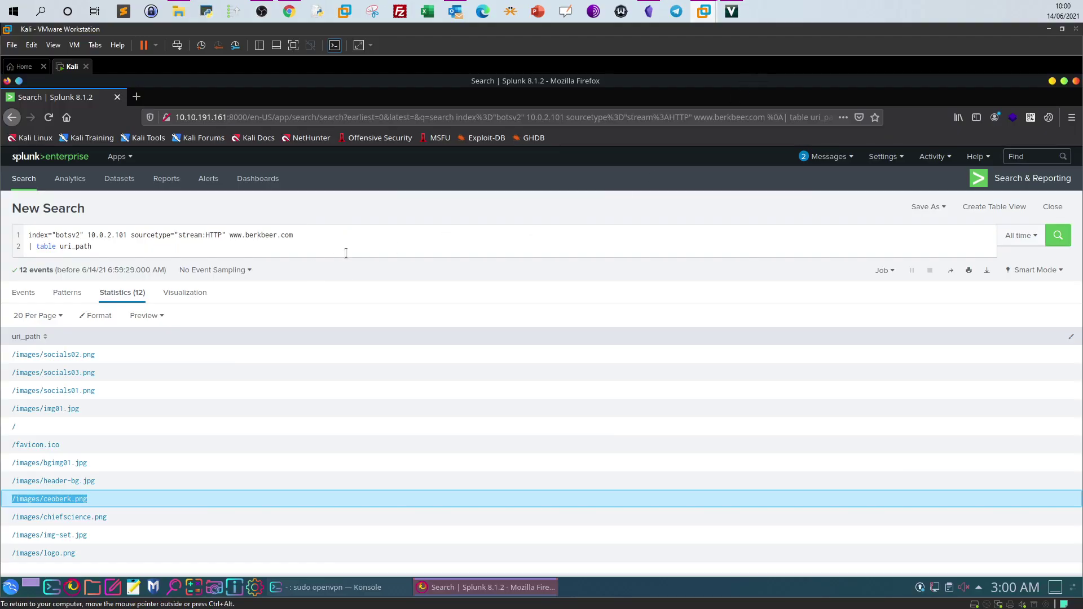
left_click(359, 237)
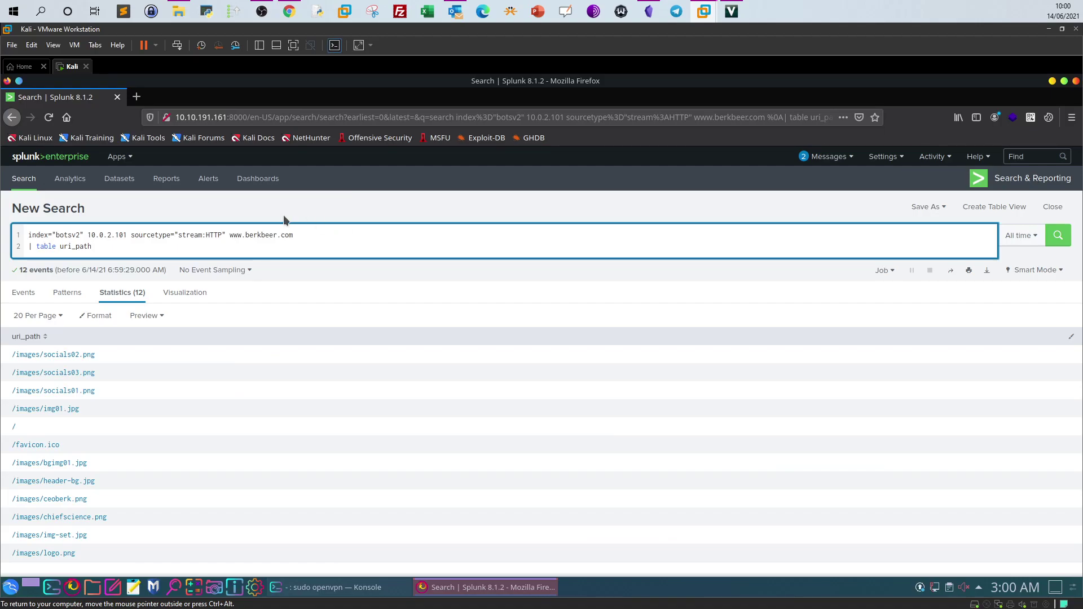
left_click_drag(230, 234, 317, 232)
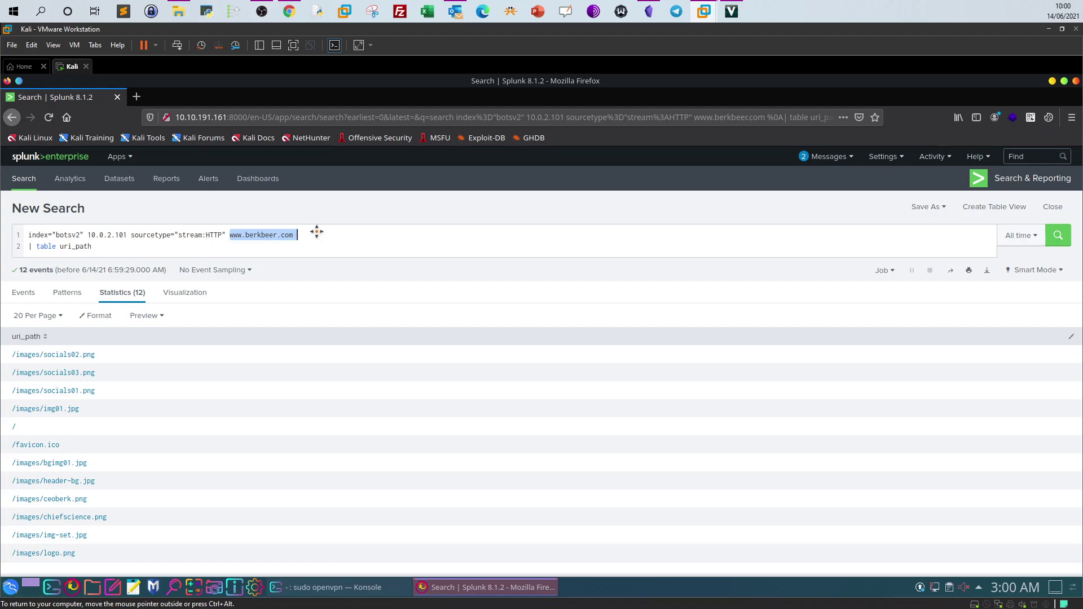
left_click(318, 232)
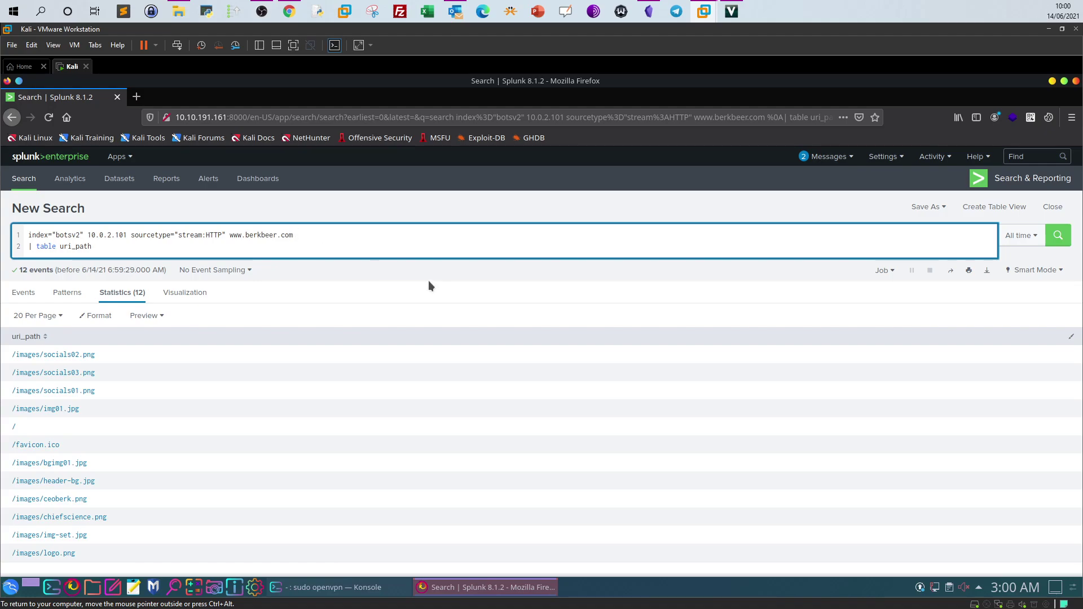
Switch to TryHackMe in Chrome and reread the executive contact image and CEO name questions
left_click(289, 12)
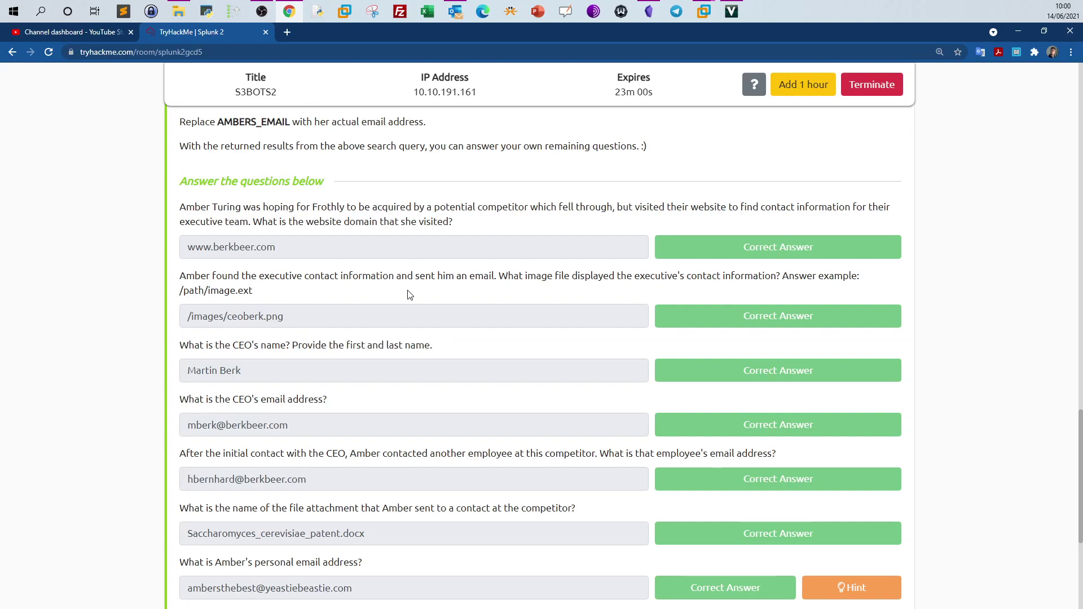
left_click_drag(174, 272, 819, 286)
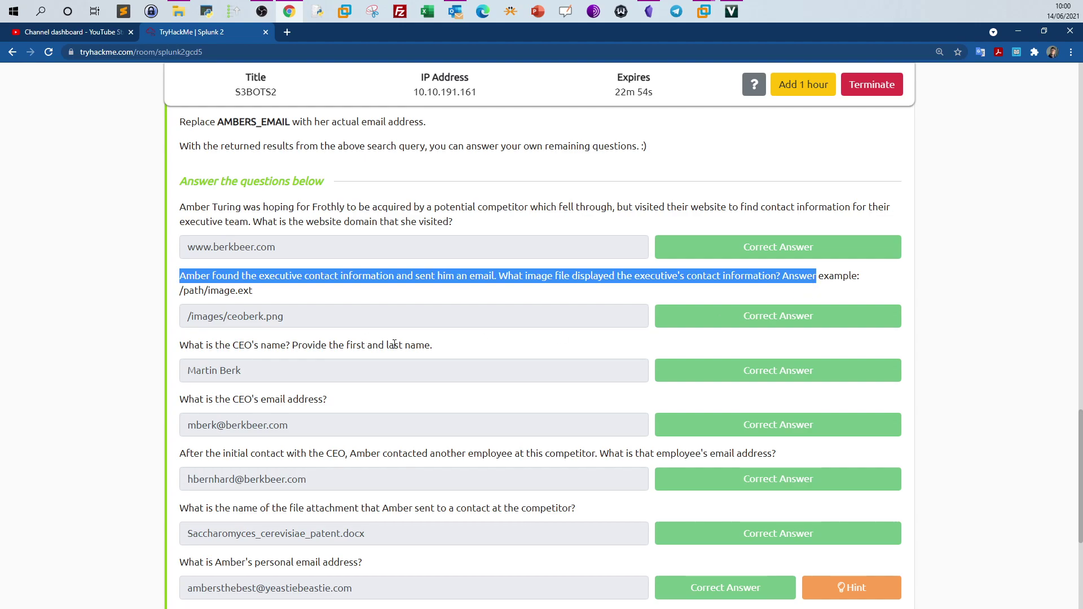
left_click_drag(445, 353, 161, 341)
scroll(247, 284, "down", 2)
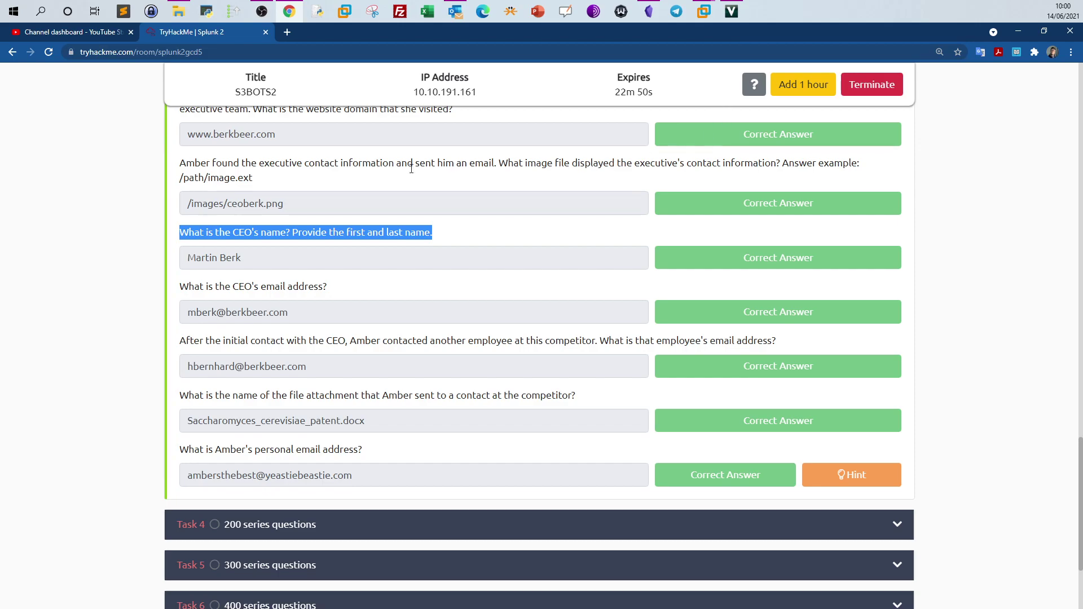
Switch to Splunk in the Kali VM, reduce the query to index="botsv2" sourcetype="stream:smtp", and run the search
left_click(704, 10)
left_click_drag(133, 255, 230, 235)
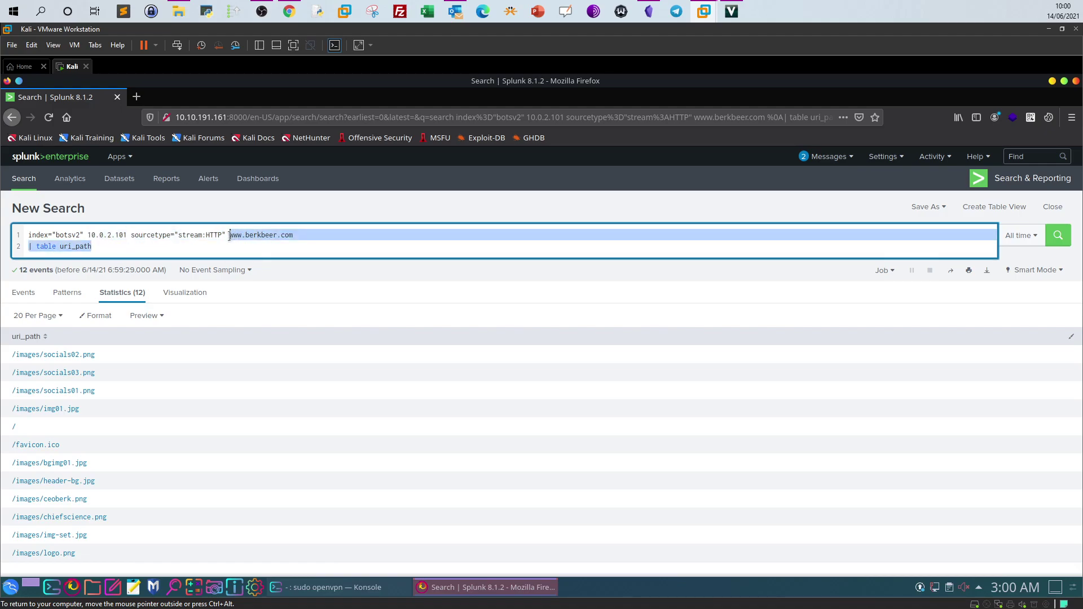
key("BackSpace")
left_click_drag(130, 236, 87, 235)
key("BackSpace")
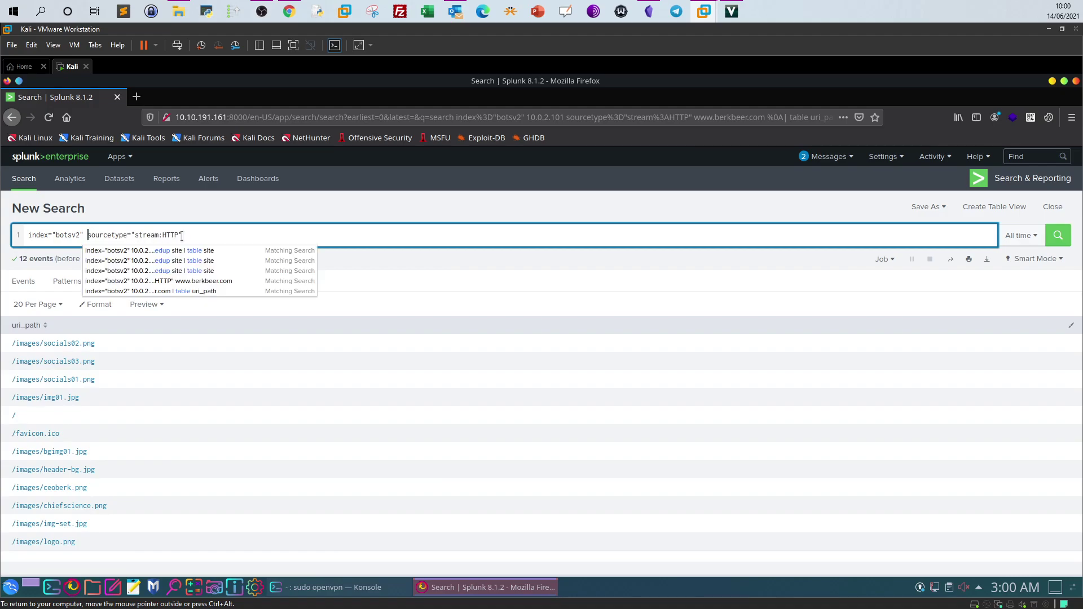
left_click_drag(178, 236, 163, 236)
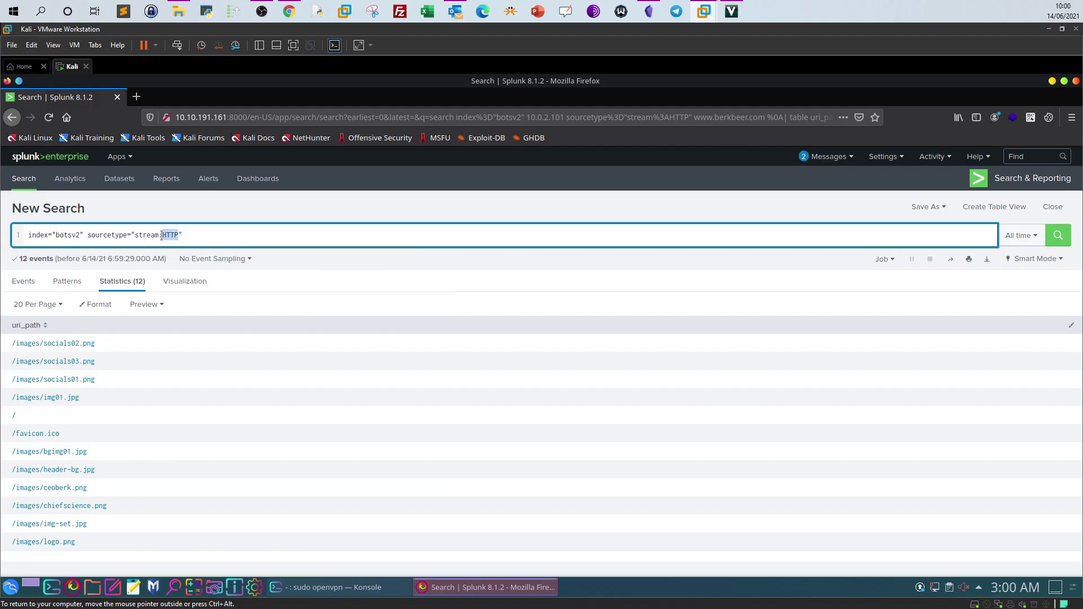
type("smtp")
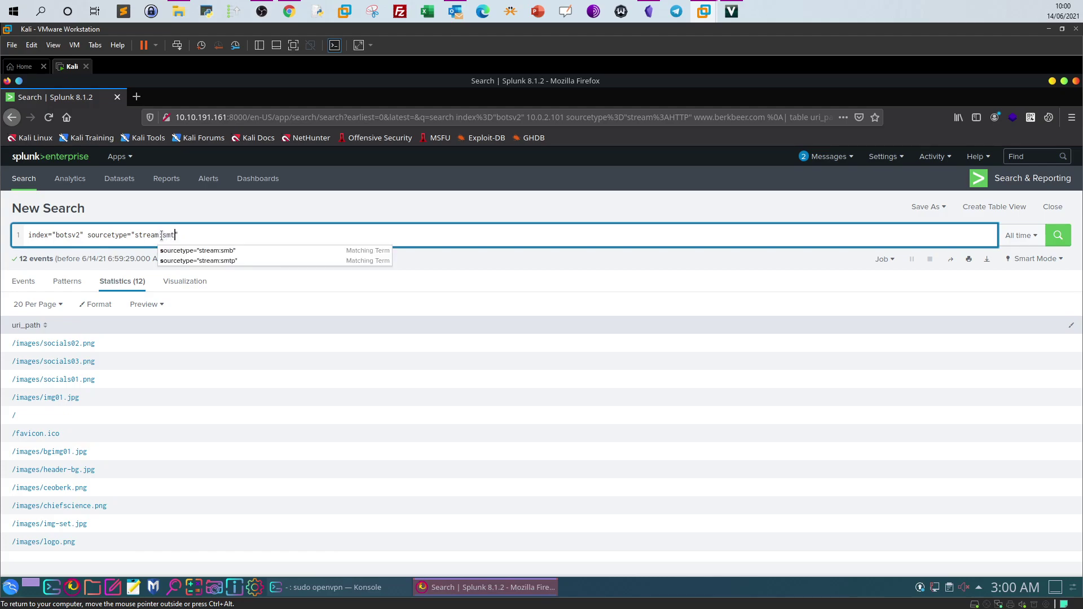
left_click(258, 240)
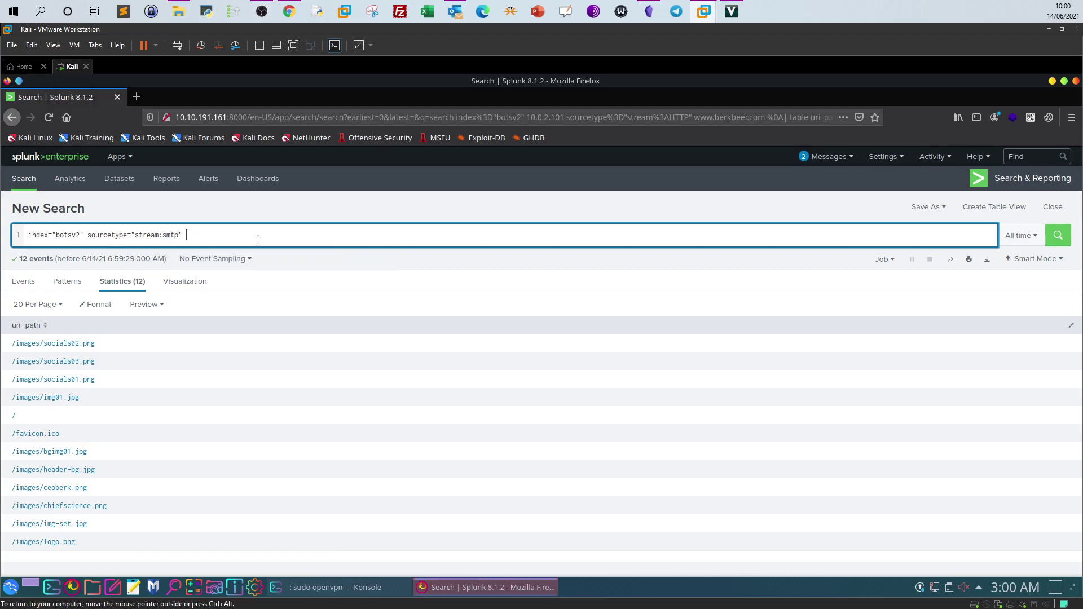
left_click(1059, 235)
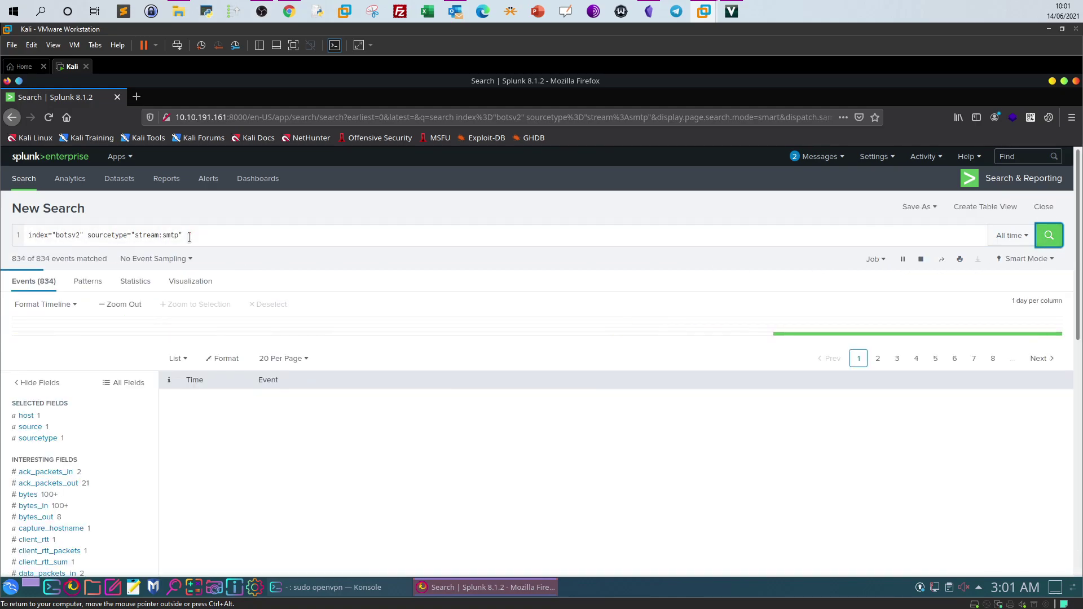
Examine the stream:smtp events and their interesting fields for sender and receiver information
scroll(205, 261, "down", 3)
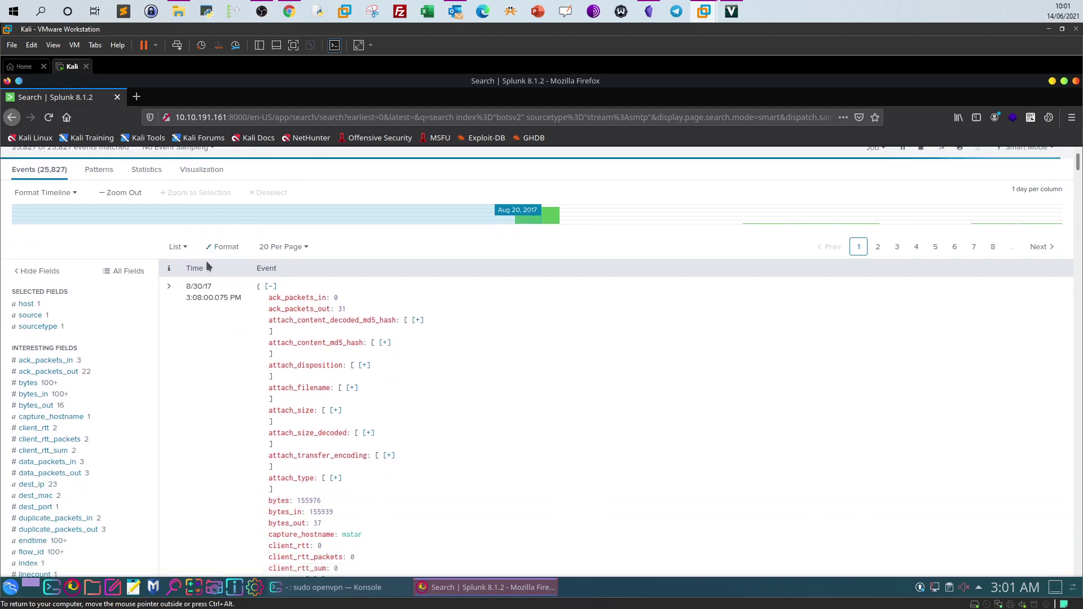
scroll(90, 361, "down", 2)
scroll(200, 320, "up", 4)
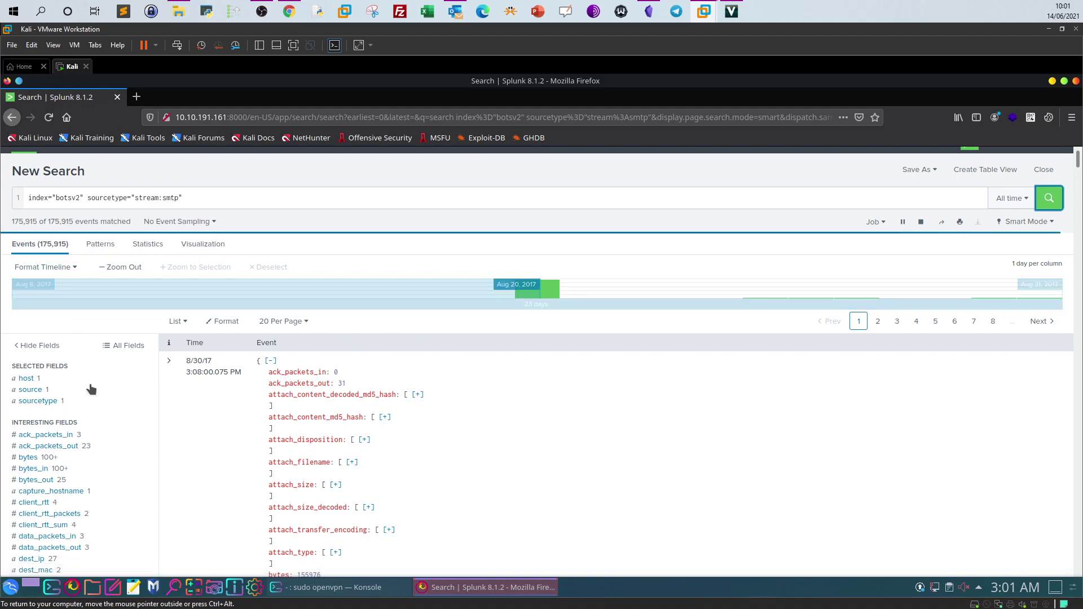
scroll(73, 408, "down", 3)
scroll(74, 408, "down", 3)
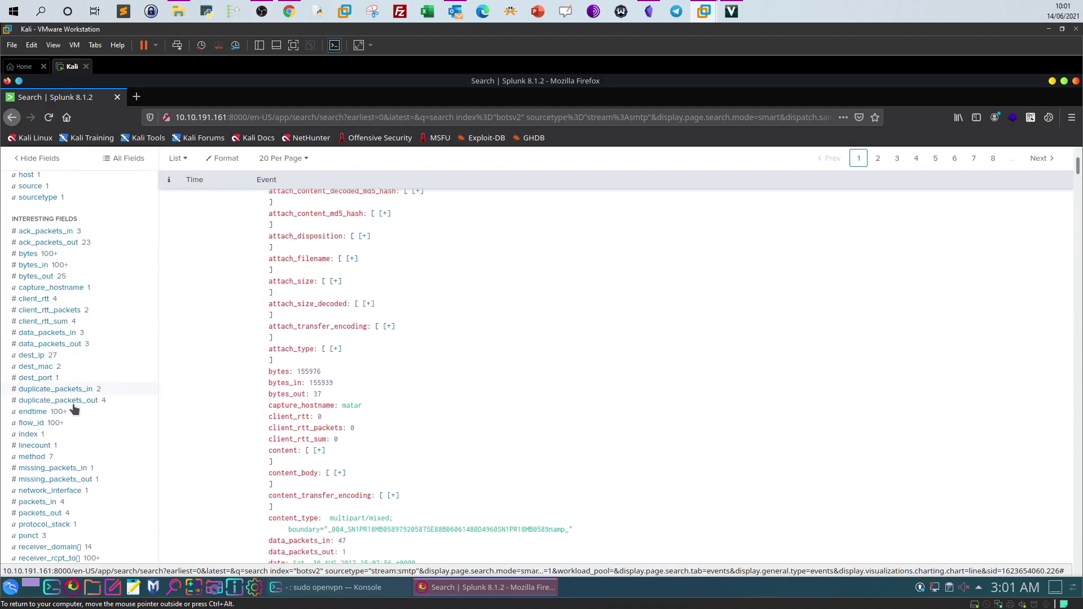
scroll(73, 407, "down", 2)
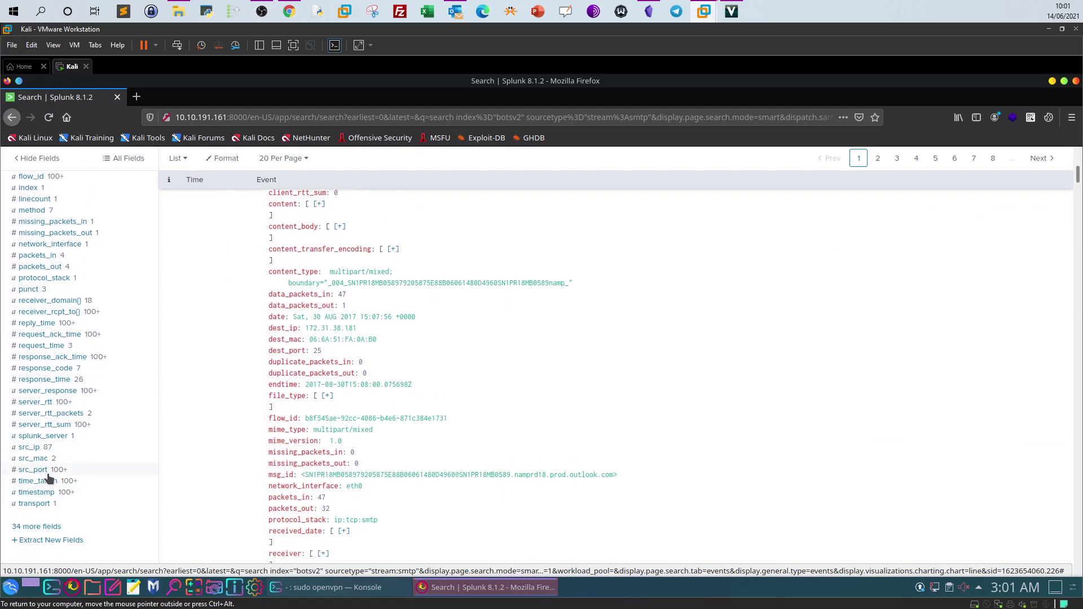
scroll(79, 451, "up", 1)
scroll(73, 435, "up", 1)
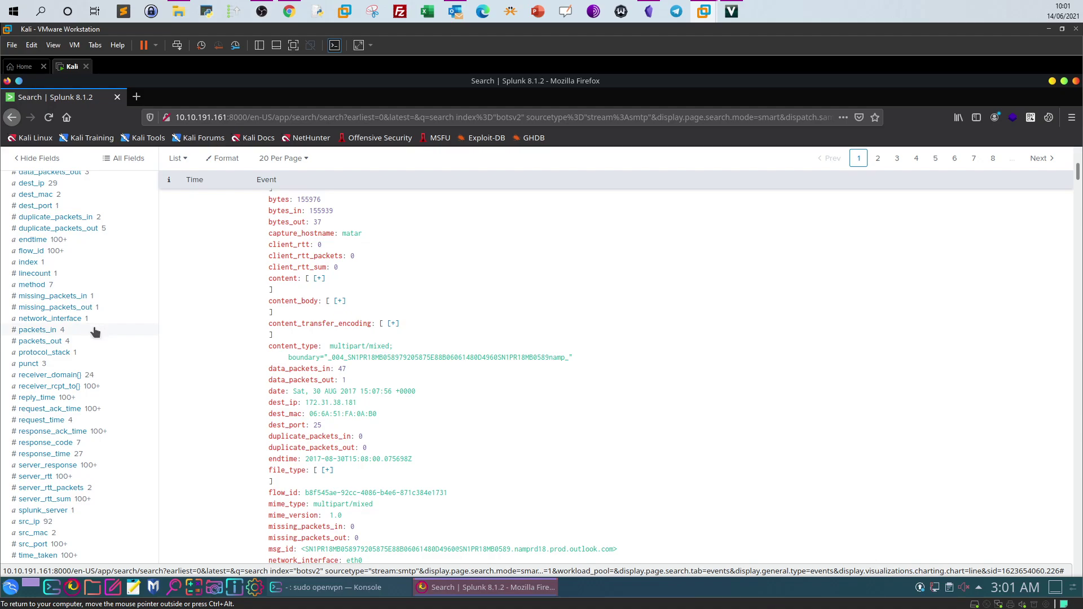
scroll(96, 338, "up", 2)
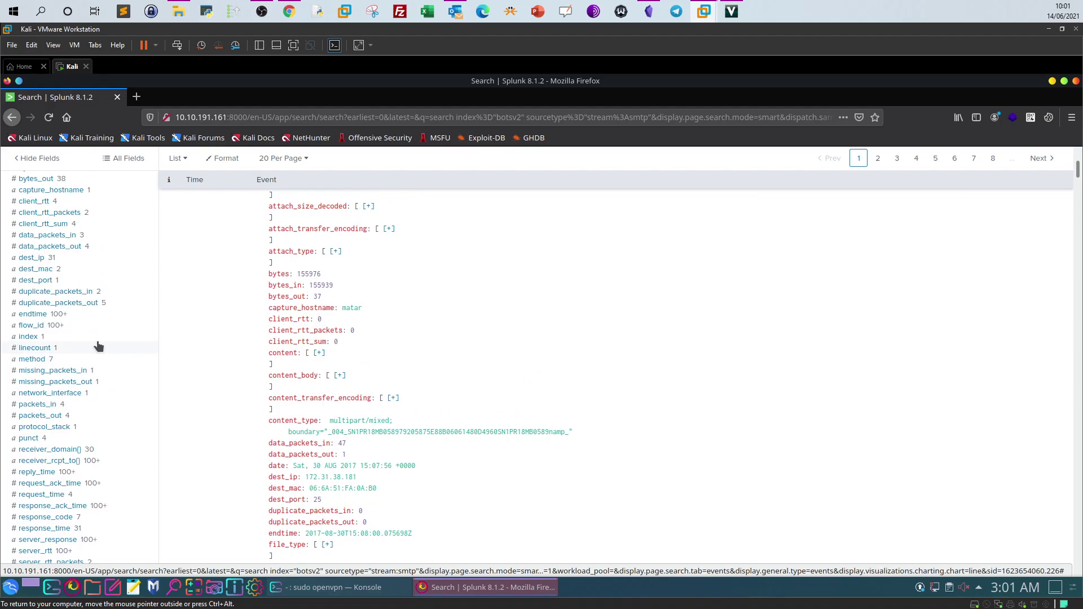
scroll(99, 346, "up", 2)
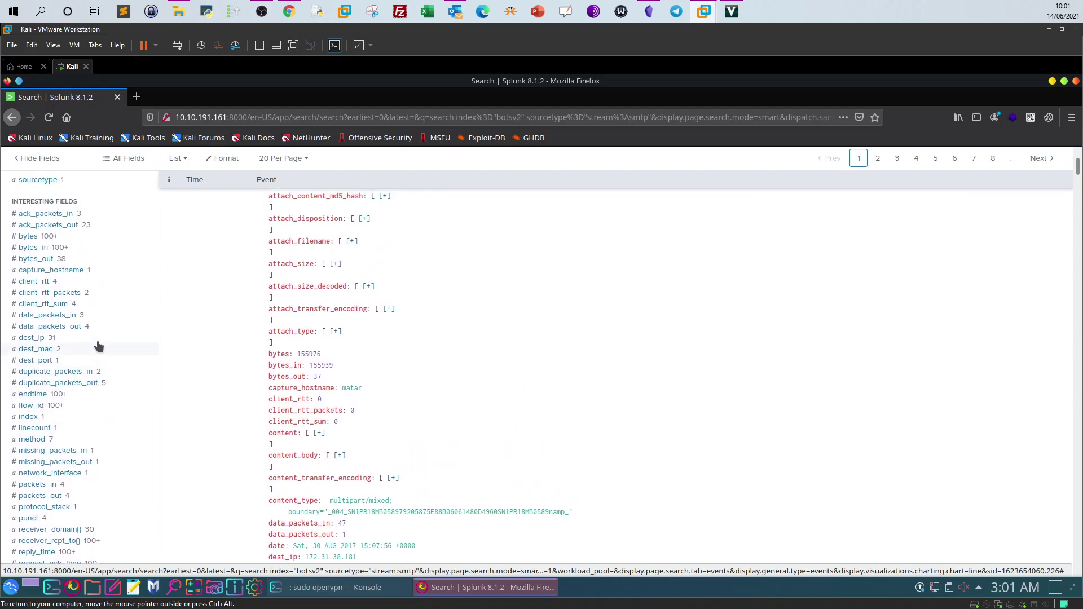
scroll(98, 346, "up", 5)
Add the employee's first name as a search term to the stream:smtp query and run the search
left_click(225, 162)
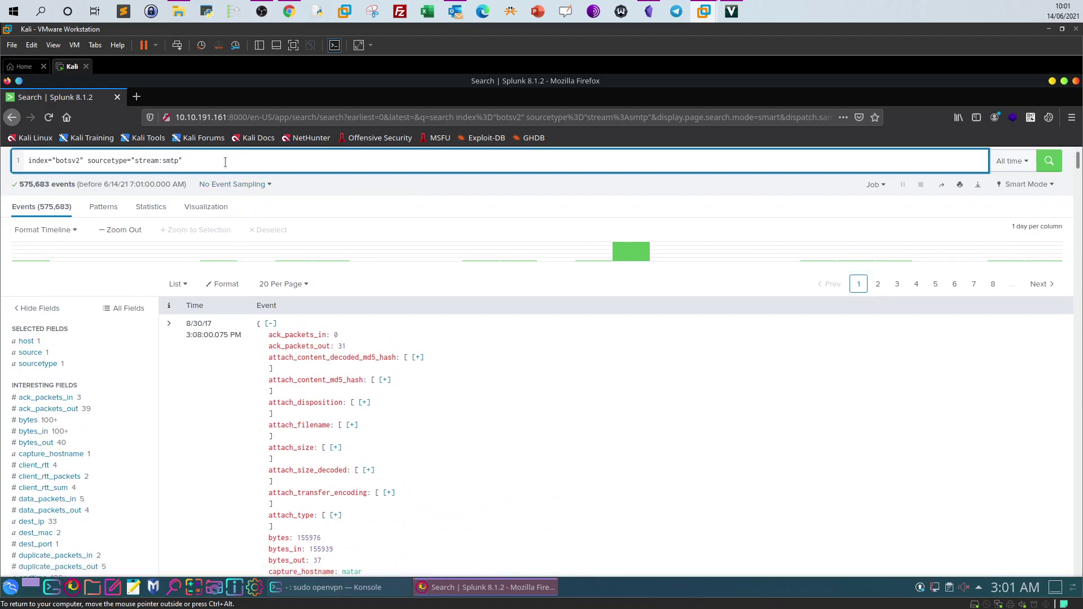
type("amber")
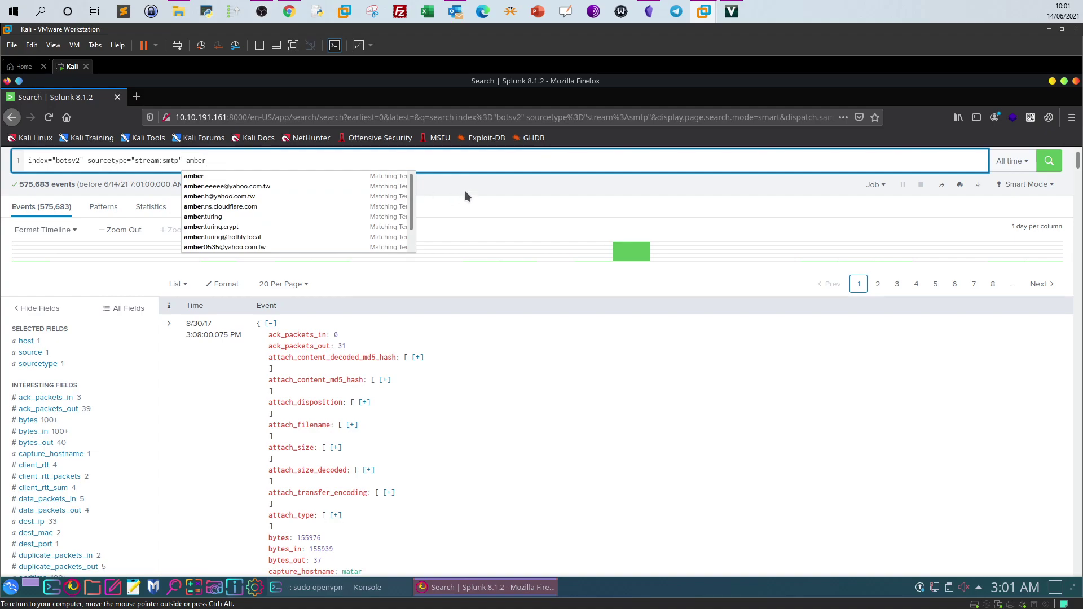
left_click(465, 188)
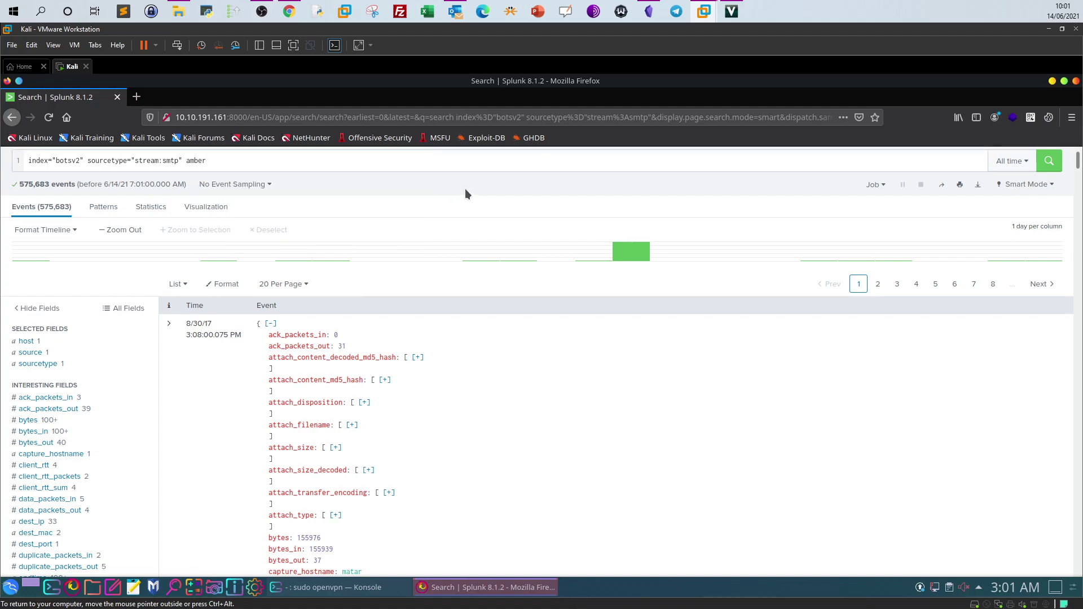
scroll(465, 188, "up", 1)
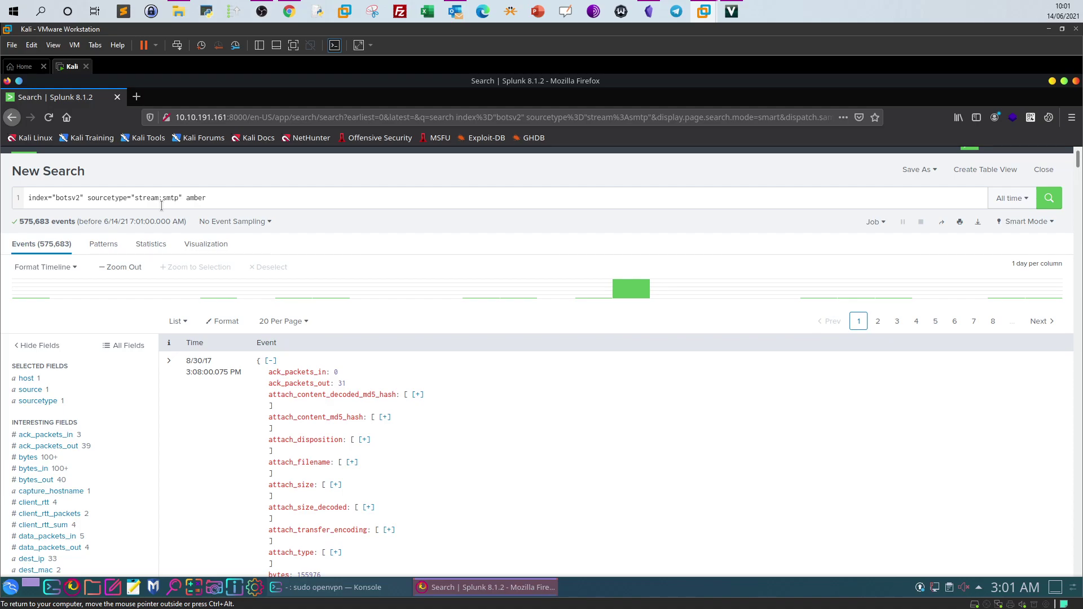
left_click(1049, 198)
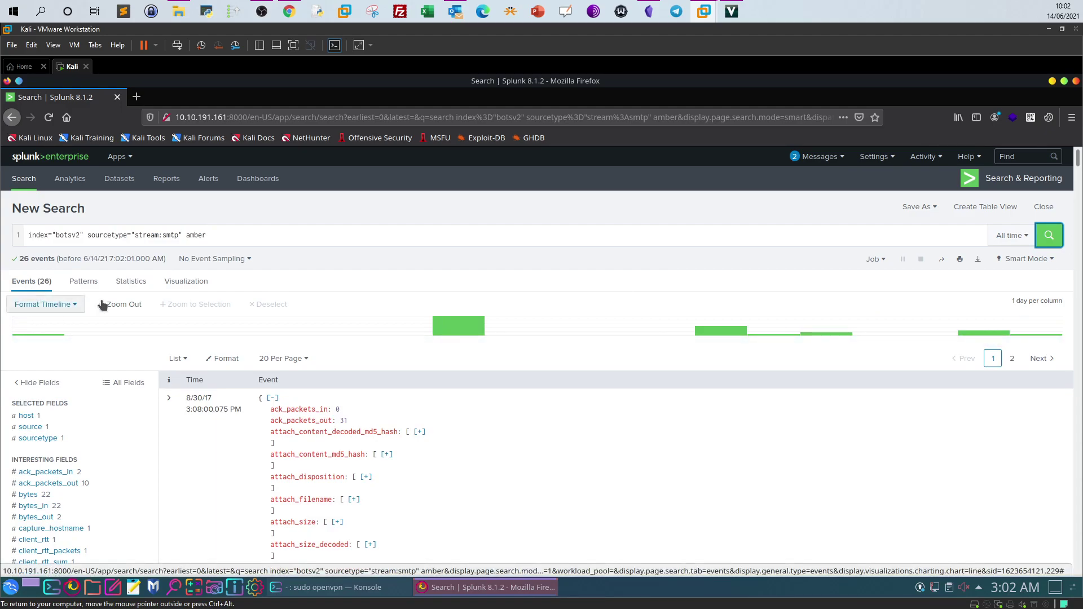
Find the sender field in the first matching event and copy the employee's e-mail address
scroll(286, 347, "down", 2)
scroll(288, 345, "down", 1)
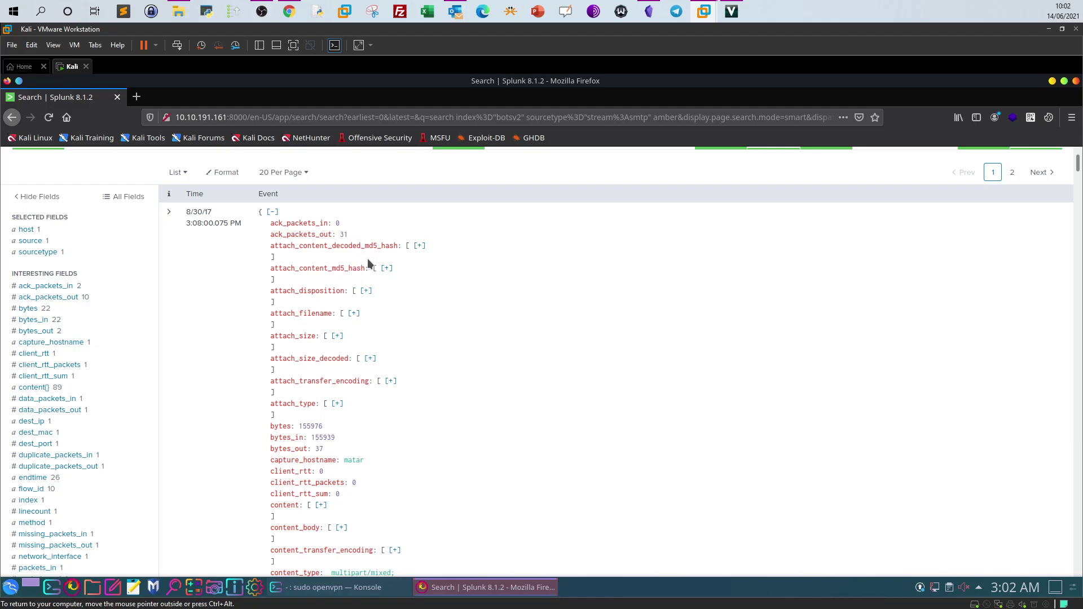
scroll(370, 260, "down", 5)
scroll(370, 265, "down", 5)
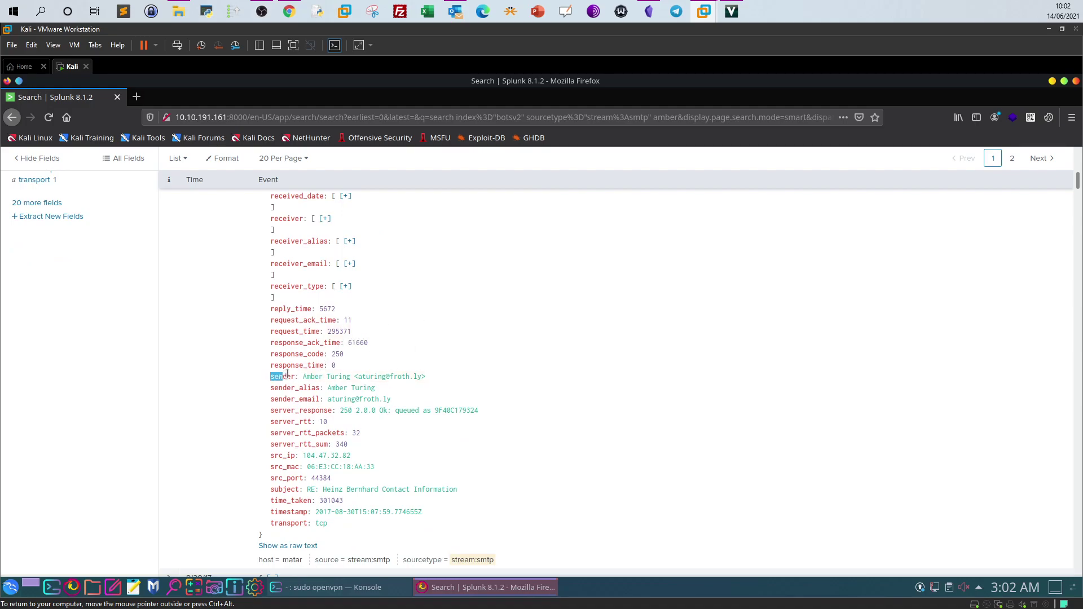
left_click_drag(302, 377, 343, 377)
left_click_drag(422, 376, 361, 376)
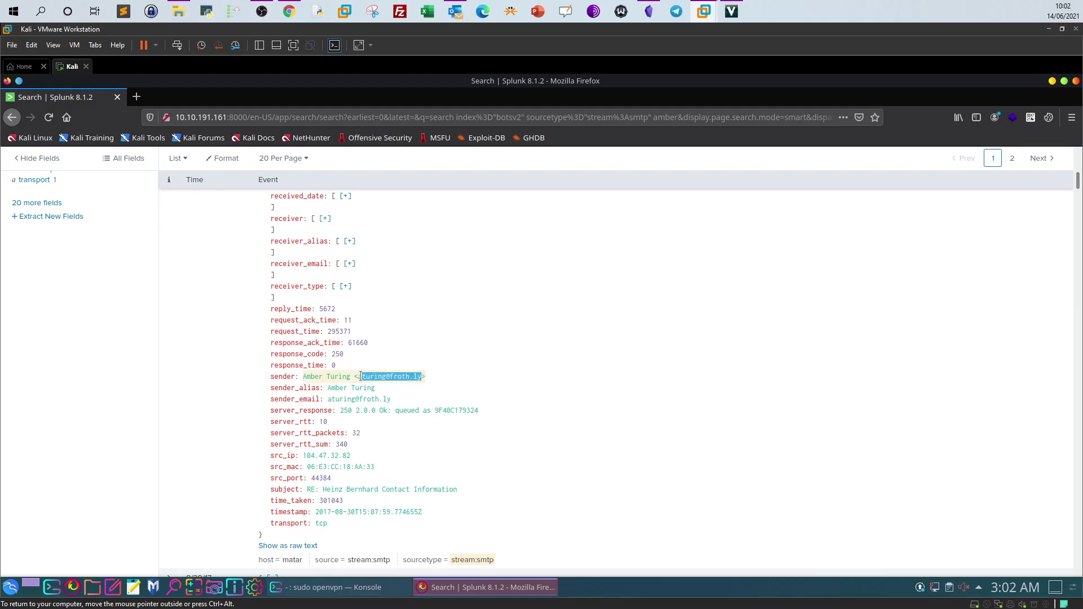
left_click_drag(424, 376, 361, 378)
right_click(361, 377)
left_click(387, 390)
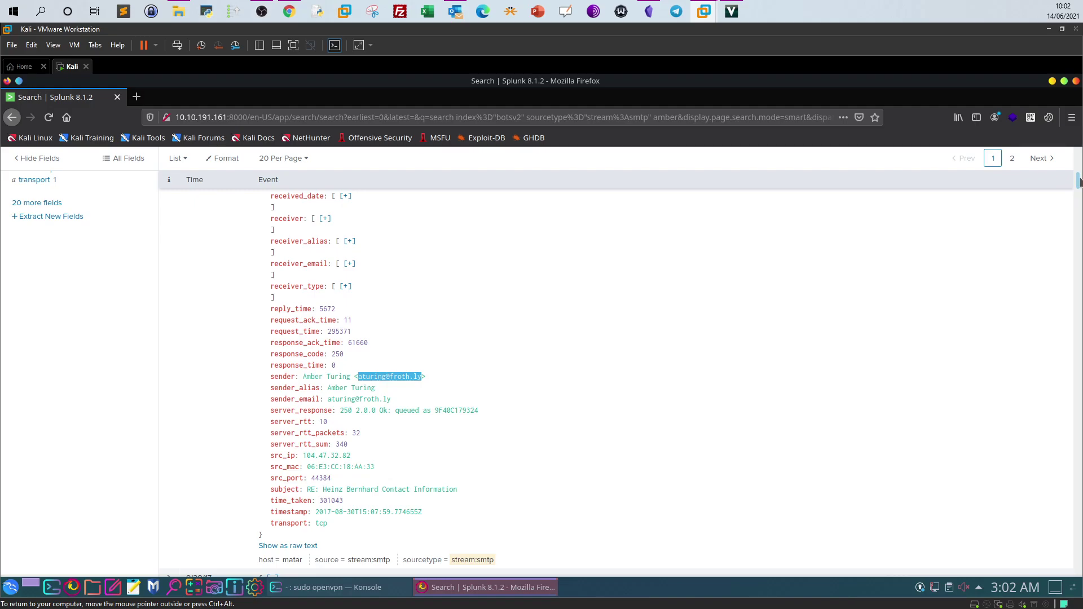
Replace the first-name term in the query with the copied e-mail address and run the search
scroll(1080, 165, "up", 15)
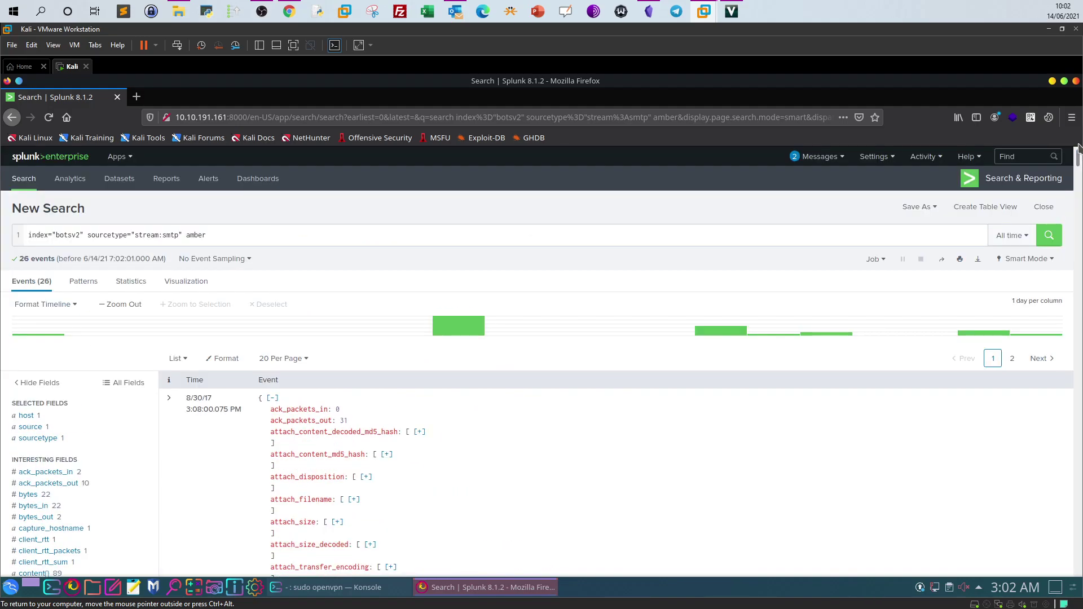
left_click_drag(222, 235, 187, 236)
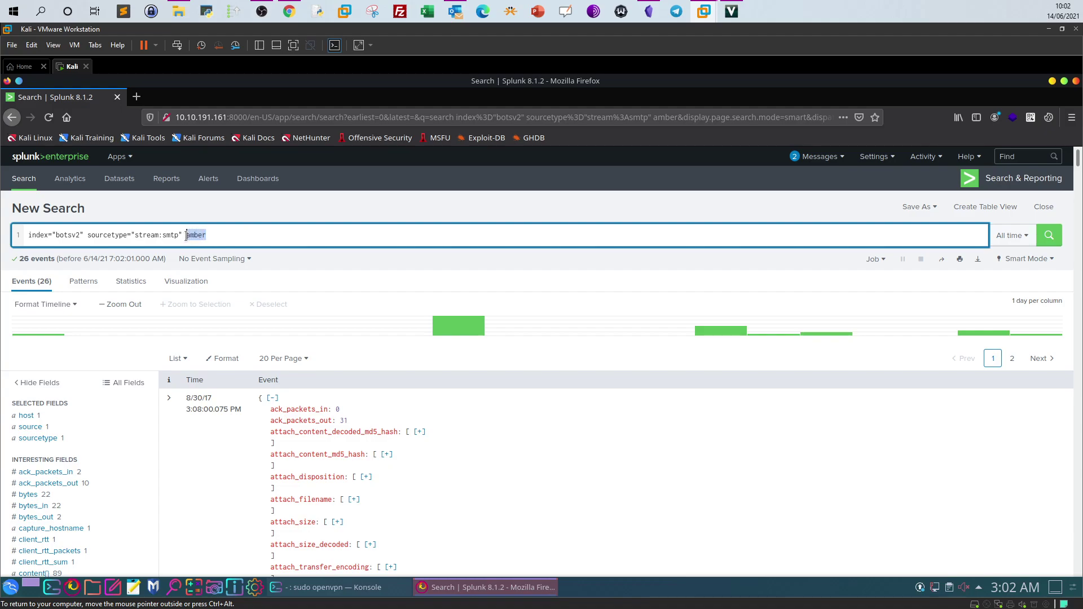
key("ctrl+v")
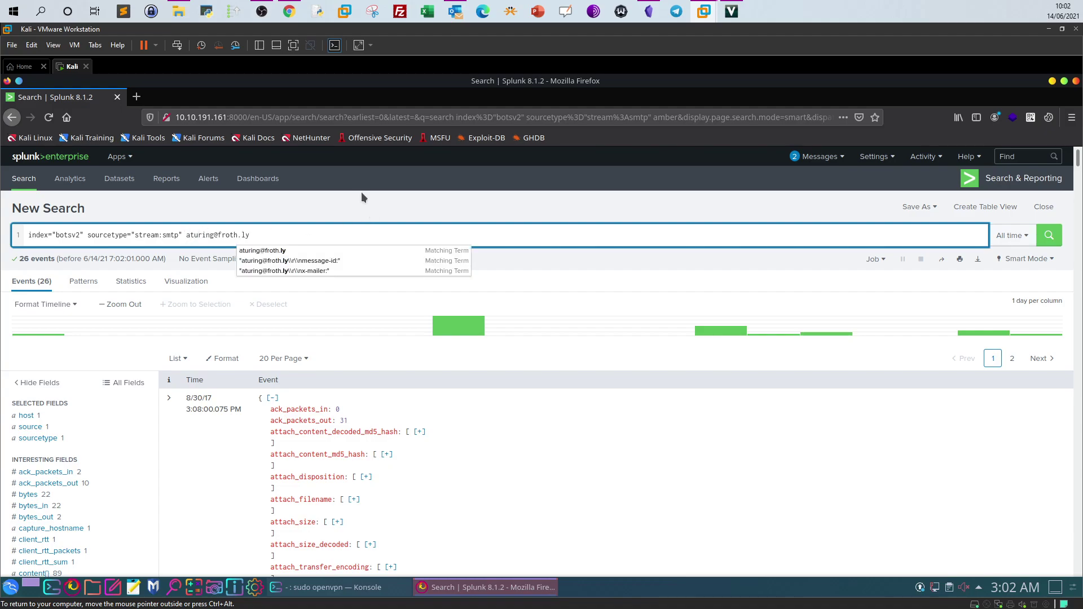
left_click(541, 259)
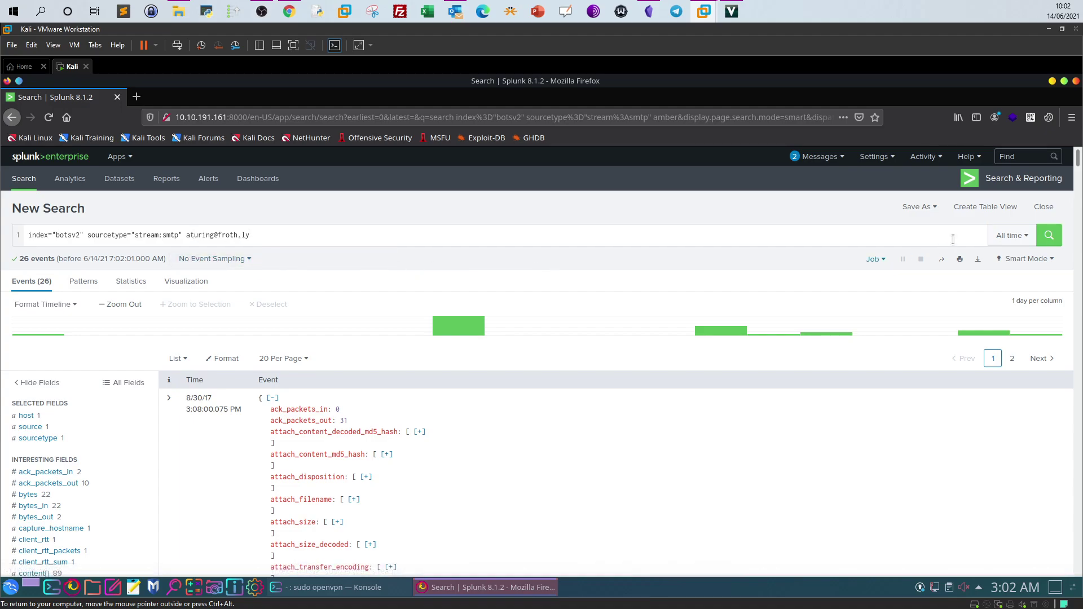
left_click(1045, 243)
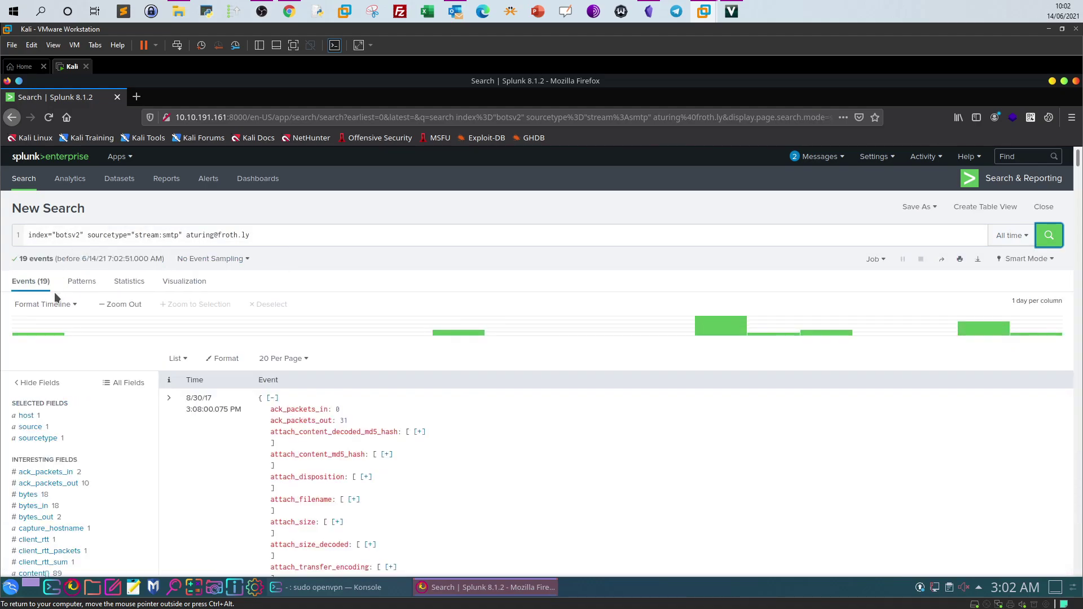
Switch to TryHackMe in Chrome and check the domain part of the CEO's e-mail address answer
left_click(310, 241)
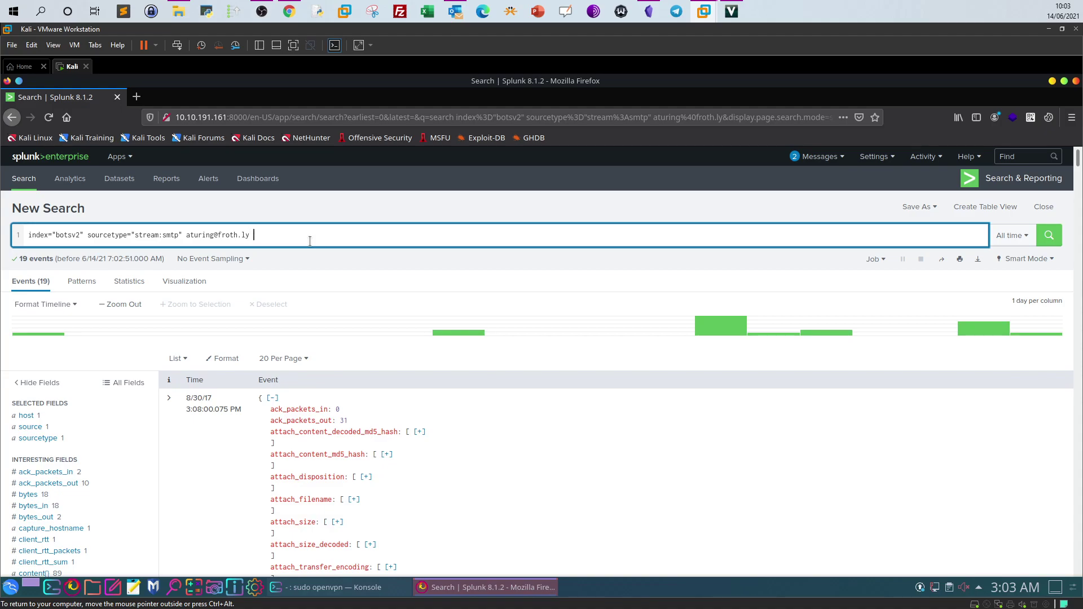
type("be")
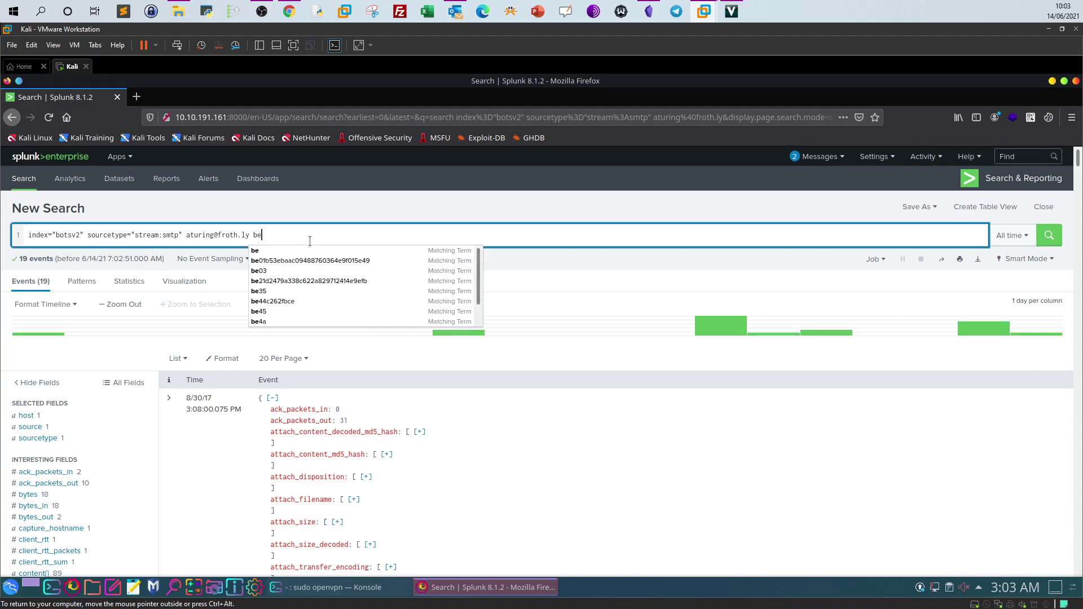
key("alt+Tab")
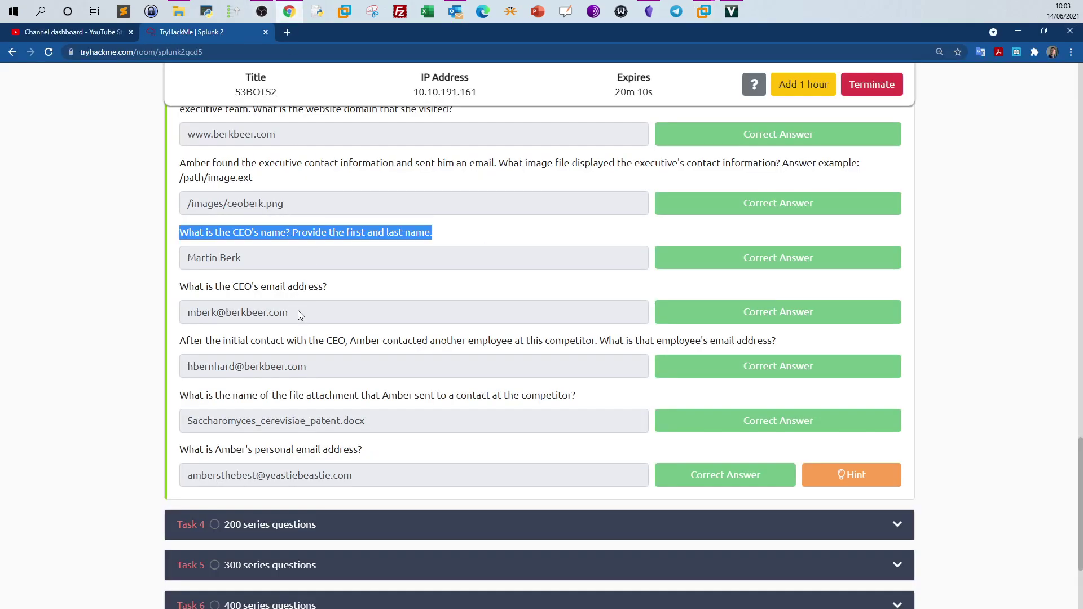
left_click_drag(300, 312, 215, 315)
Return to Splunk in the Kali VM, add berkbeer.com as the last term of the query, and run the search
left_click(705, 11)
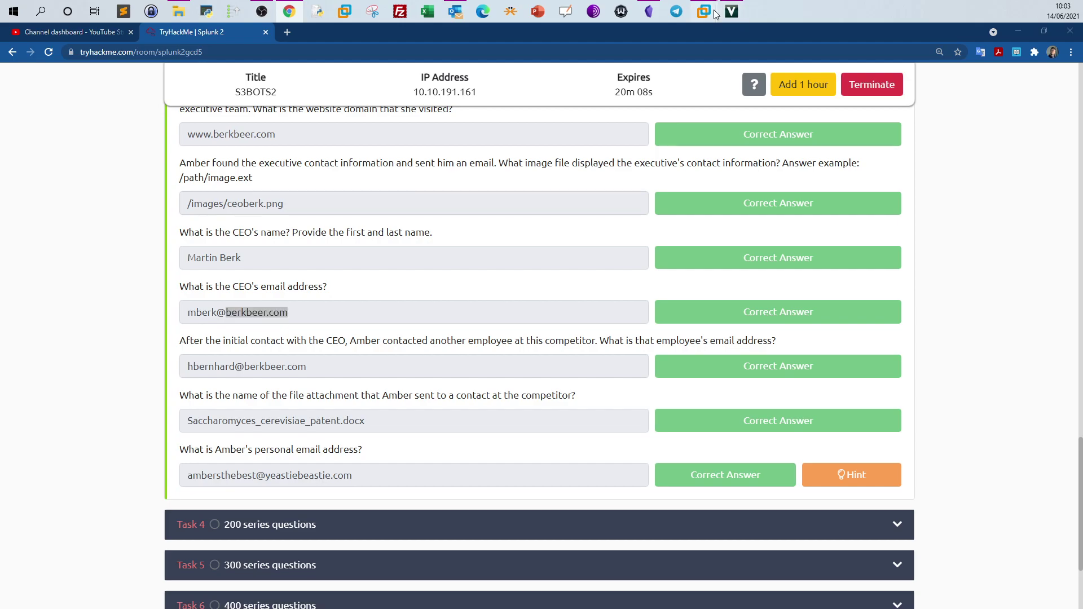
type("r")
key("BackSpace")
key("BackSpace")
type("berkbeer.com")
key("shift+Left")
key("shift+Left")
key("shift+Left")
key("shift+Left")
key("shift+Left")
key("shift+Left")
key("shift+Left")
key("shift+Left")
key("shift+Left")
key("shift+Left")
key("shift+Left")
key("shift+Left")
key("shift+Left")
type("berkbeer.com")
left_click(1049, 234)
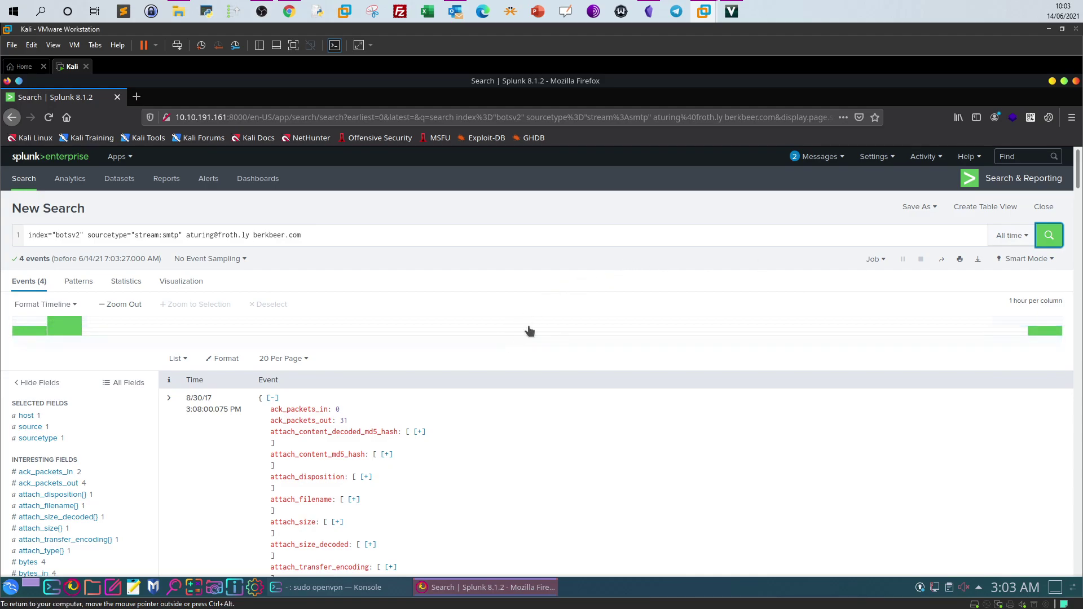
Go to the oldest e-mail event in the results and review its sender and subject fields
left_click_drag(1079, 180, 1076, 191)
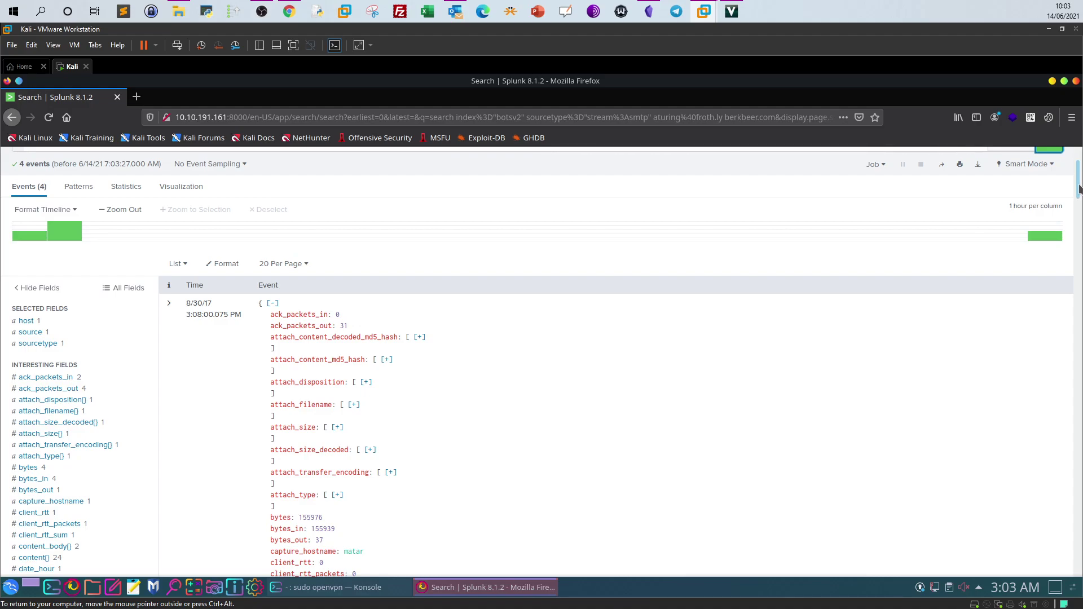
left_click_drag(1079, 189, 1061, 564)
scroll(387, 449, "up", 10)
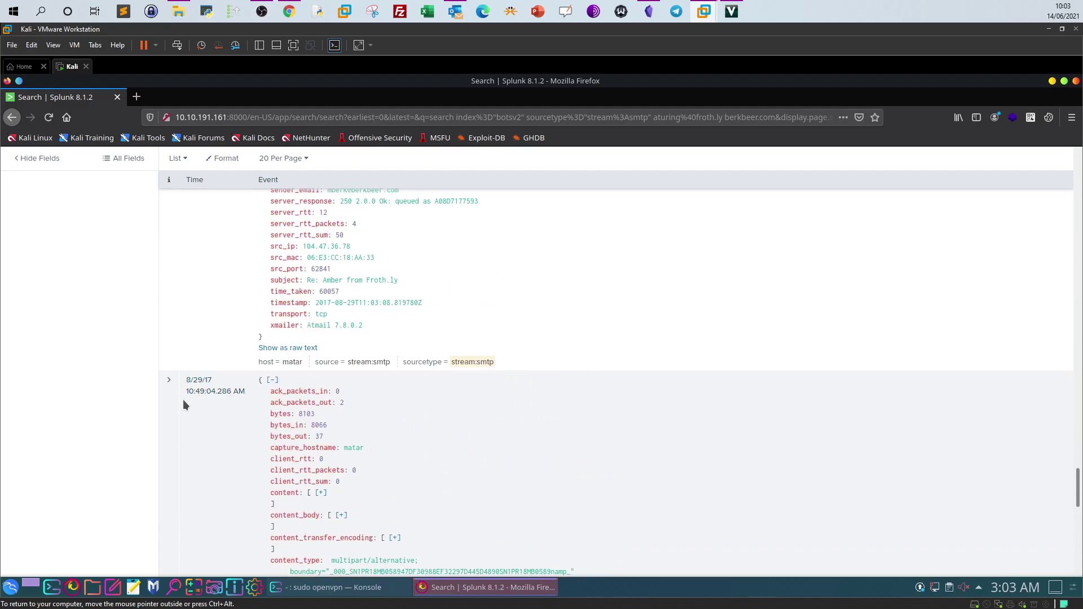
scroll(447, 435, "down", 5)
scroll(403, 398, "down", 6)
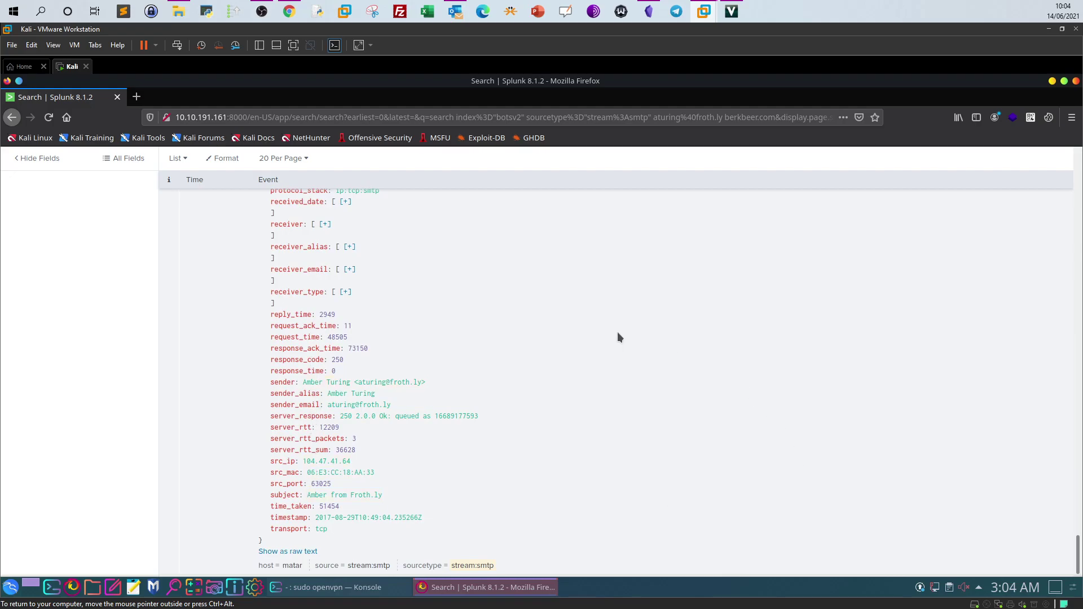
Show the oldest e-mail event as raw text and locate the recipient address in its To header
left_click(285, 552)
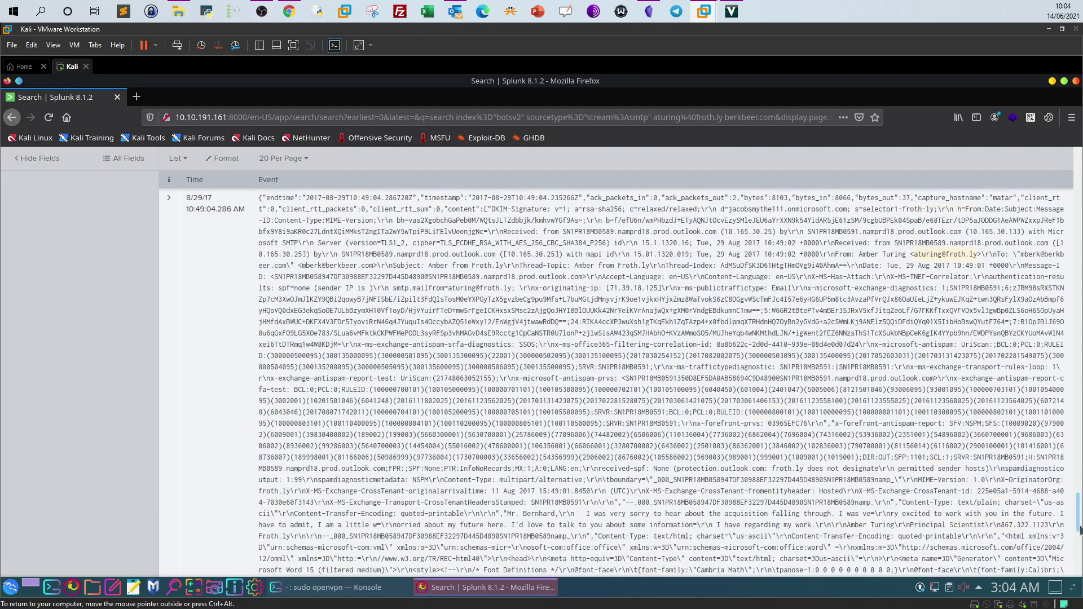
left_click_drag(1080, 529, 1078, 522)
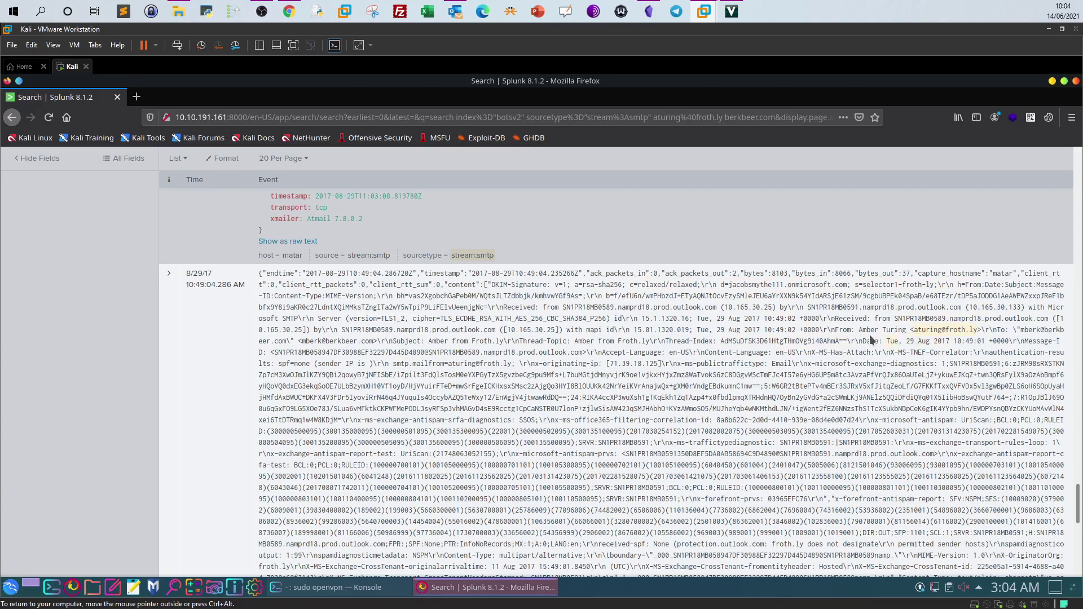
left_click_drag(840, 330, 288, 340)
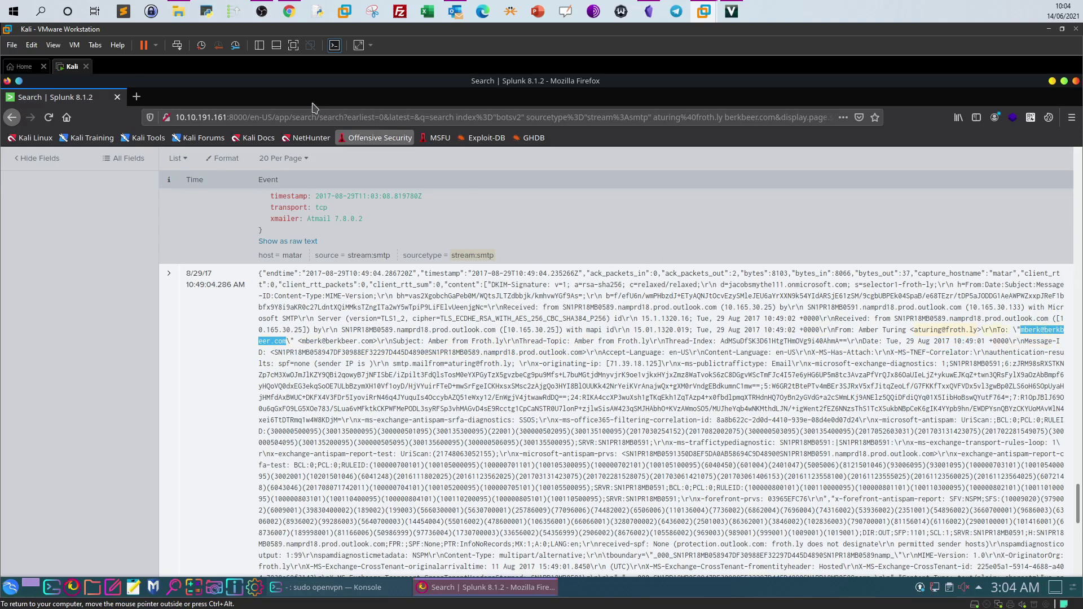
Switch to TryHackMe in Chrome and check the question about the CEO's e-mail address against its answer
left_click(289, 11)
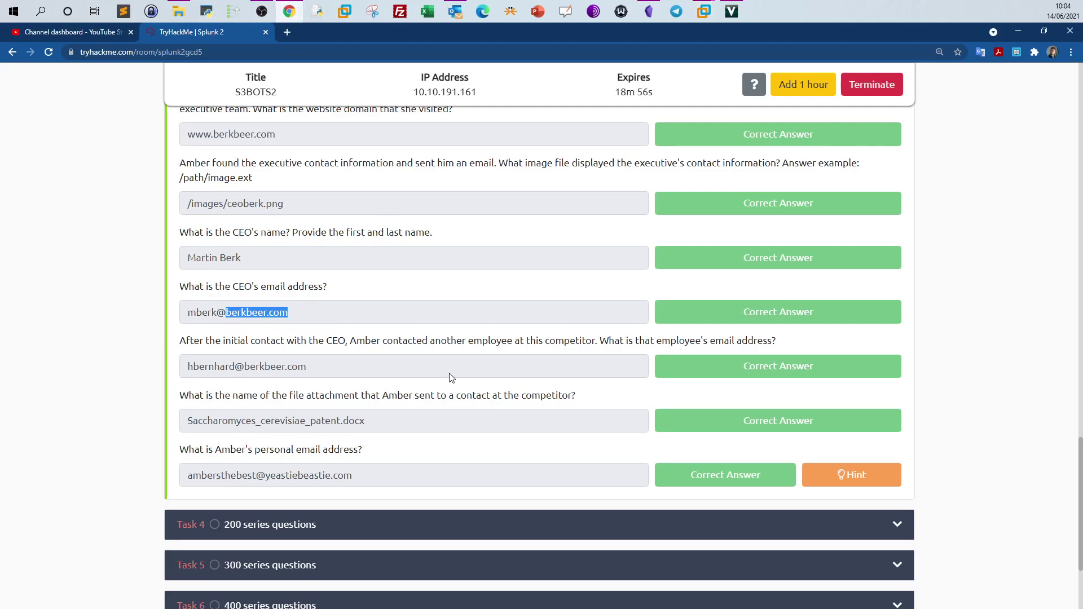
left_click(339, 299)
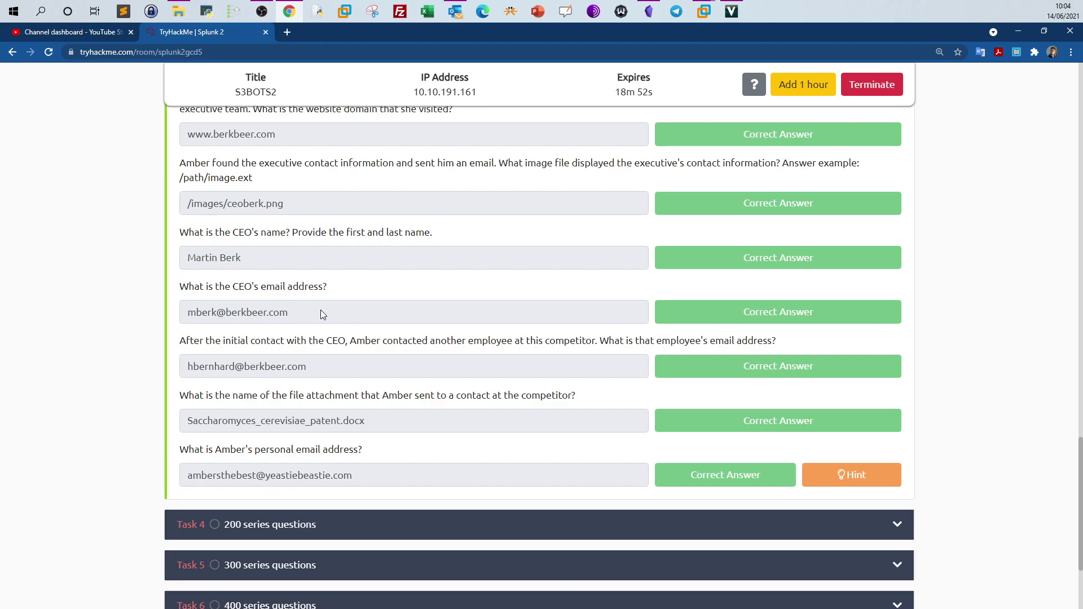
left_click_drag(328, 285, 179, 287)
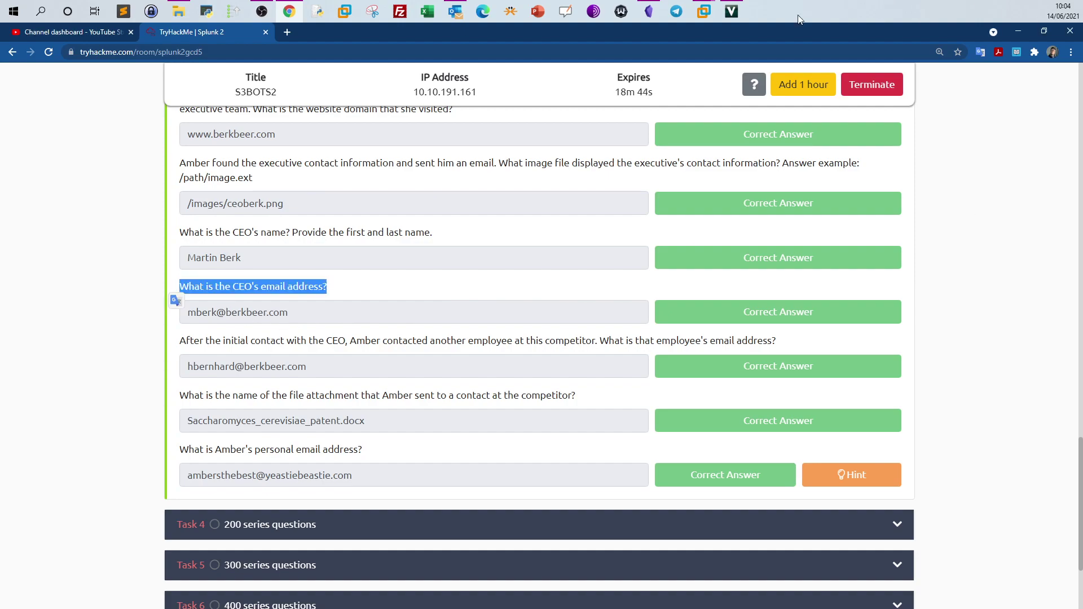
Return to Splunk in the Kali VM, read the message body in the oldest event's raw text, and restore its syntax-highlighted view
left_click(704, 11)
left_click(757, 55)
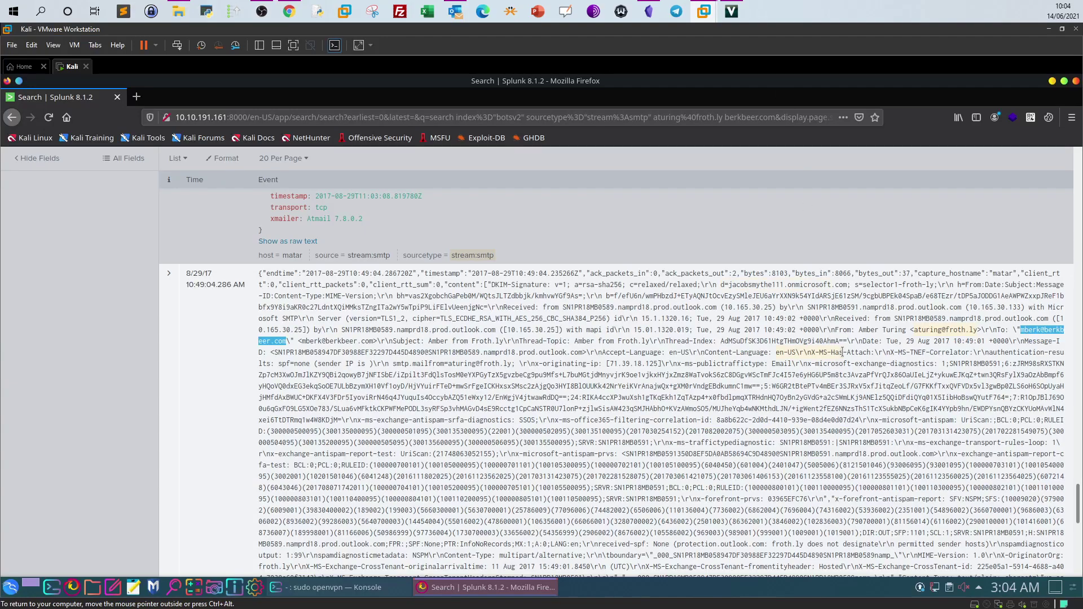
scroll(842, 352, "down", 5)
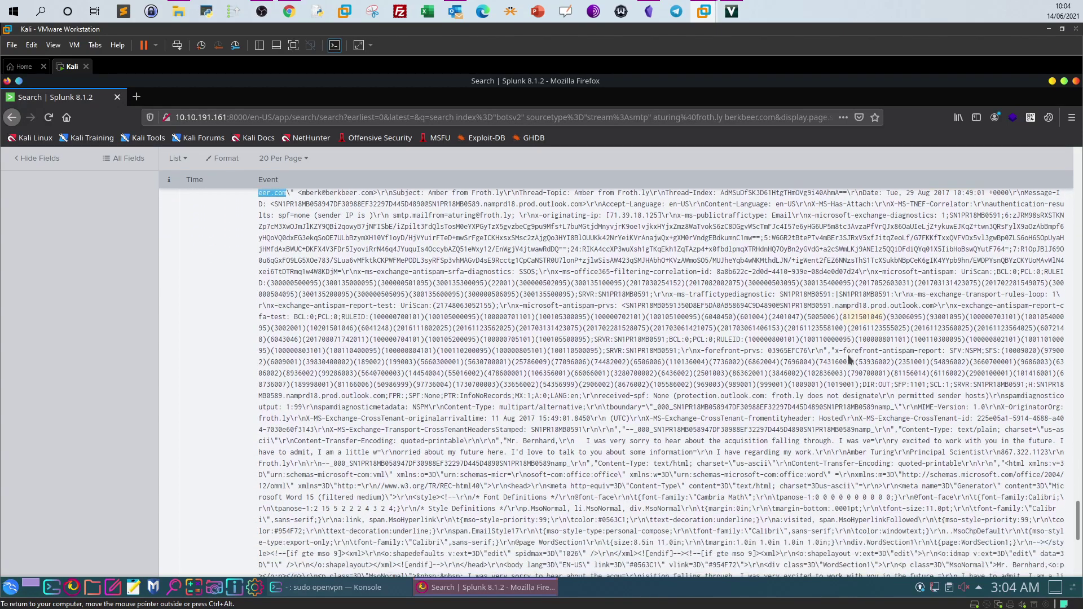
scroll(849, 359, "down", 1)
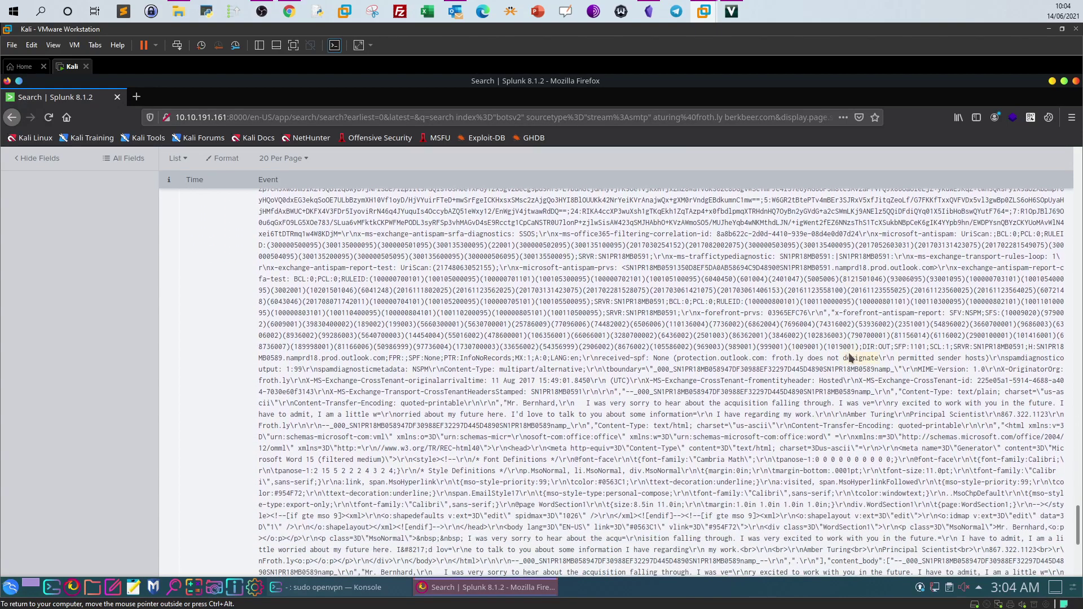
left_click_drag(902, 392, 964, 390)
left_click_drag(507, 404, 931, 407)
left_click(870, 403)
left_click_drag(1015, 407, 1051, 405)
left_click_drag(257, 419, 828, 418)
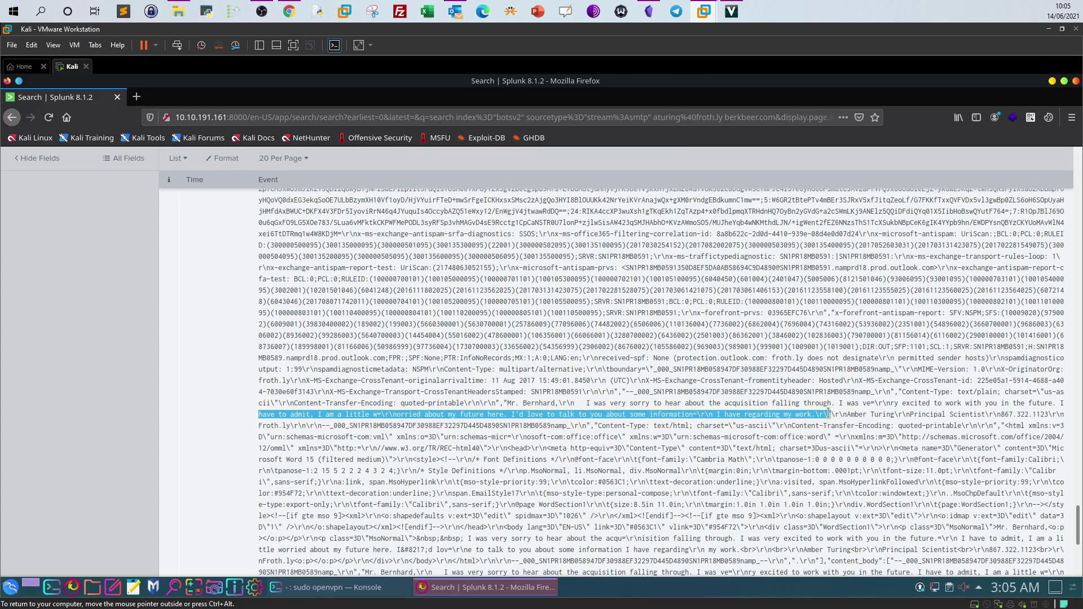
left_click(827, 415)
left_click_drag(523, 404, 548, 404)
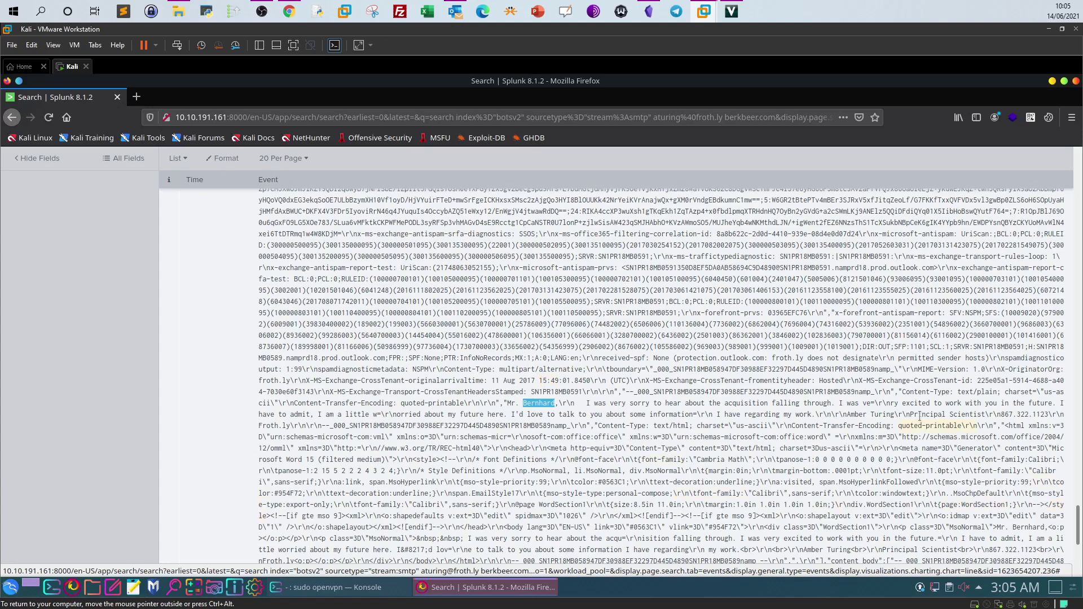
scroll(1076, 560, "down", 5)
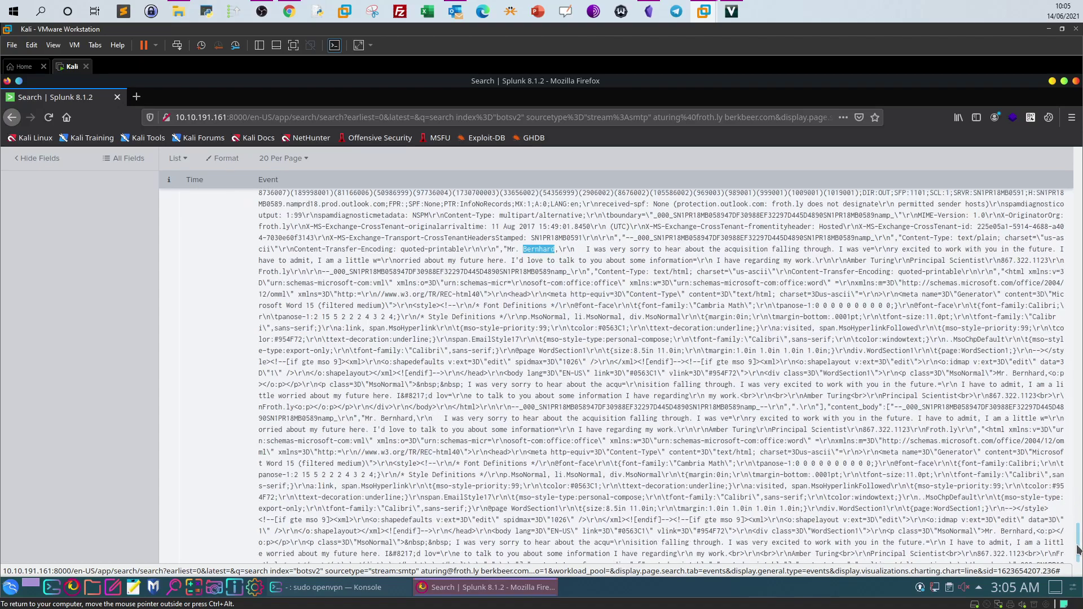
left_click(304, 552)
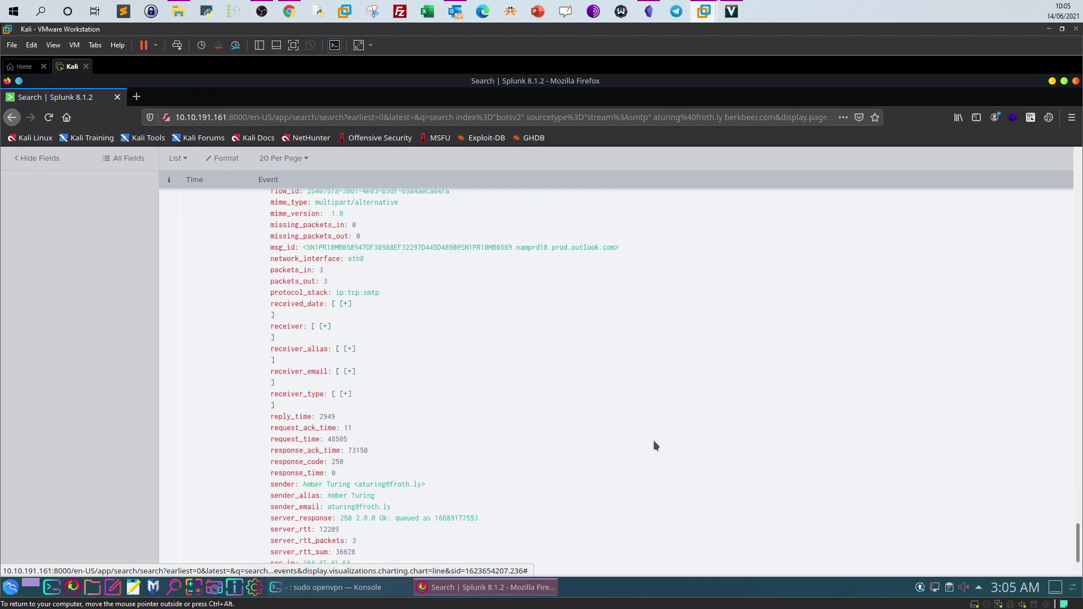
Check the sender of the 11:03:08 AM reply event and show that event as raw text
scroll(473, 438, "up", 5)
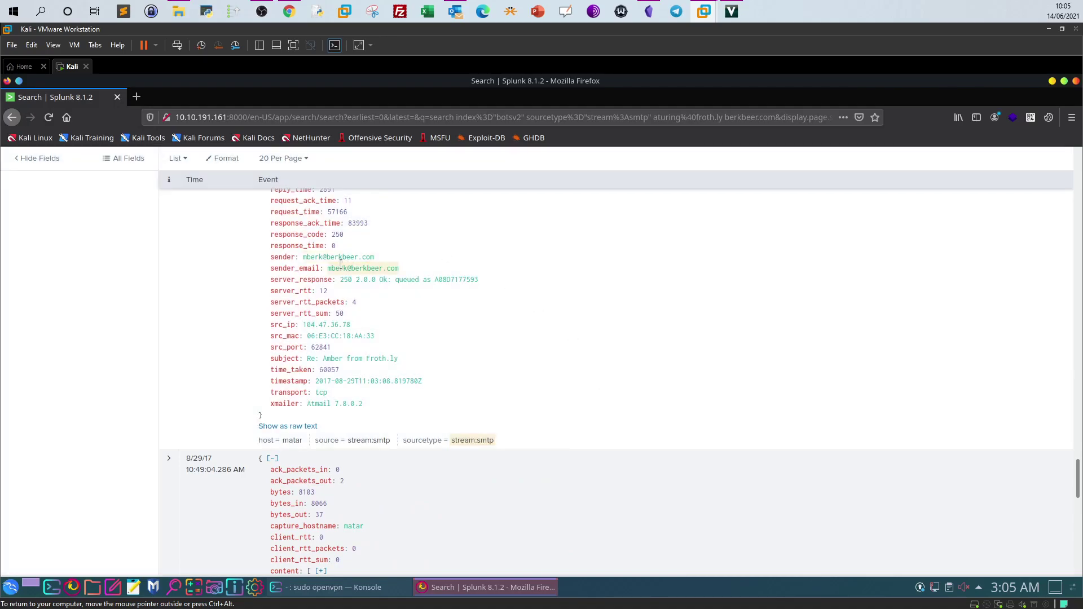
left_click_drag(301, 258, 376, 257)
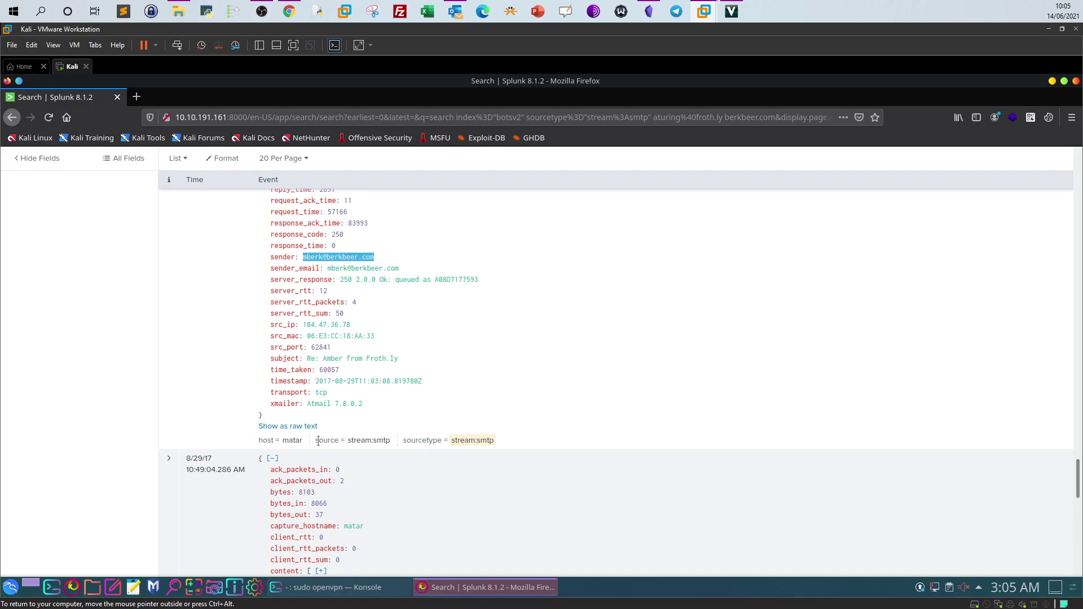
left_click(294, 430)
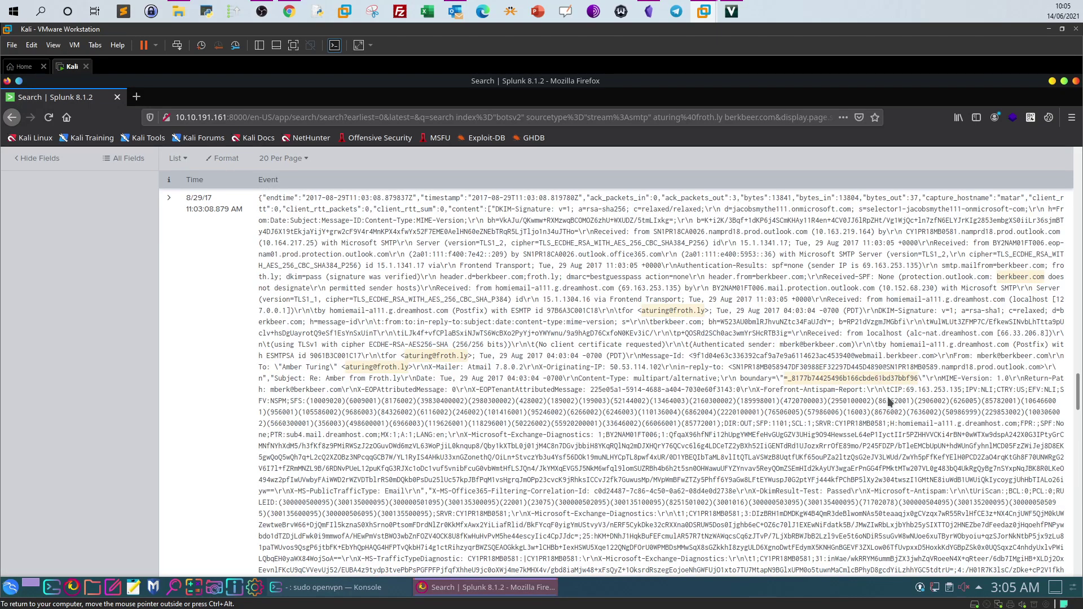
scroll(889, 401, "down", 5)
left_click_drag(1077, 429, 1069, 460)
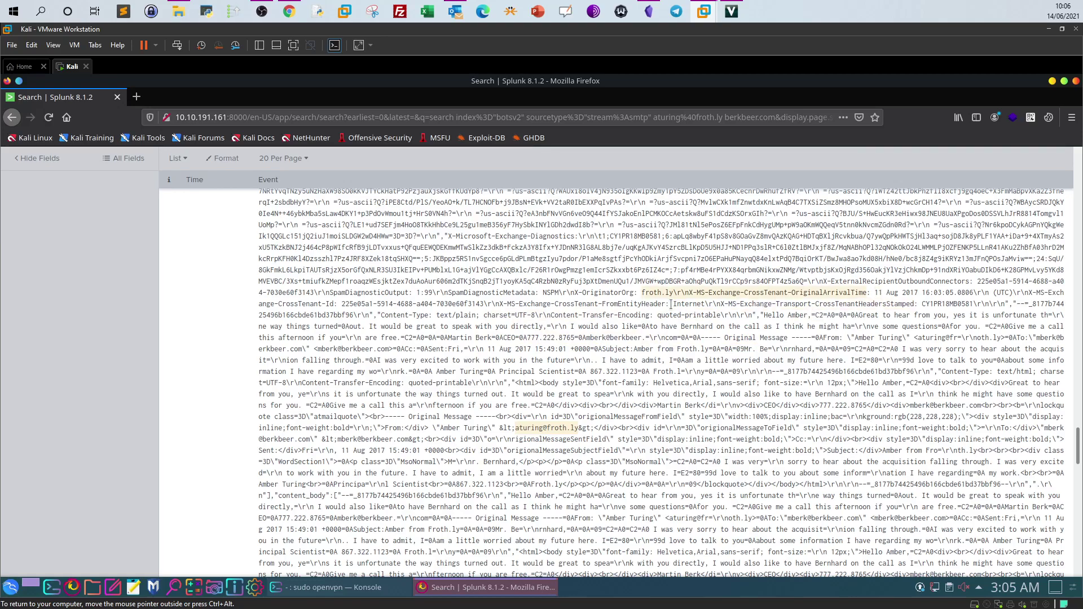
Read the plain-text body of the CEO's reply and locate the colleague mentioned for the call
left_click_drag(381, 314, 471, 317)
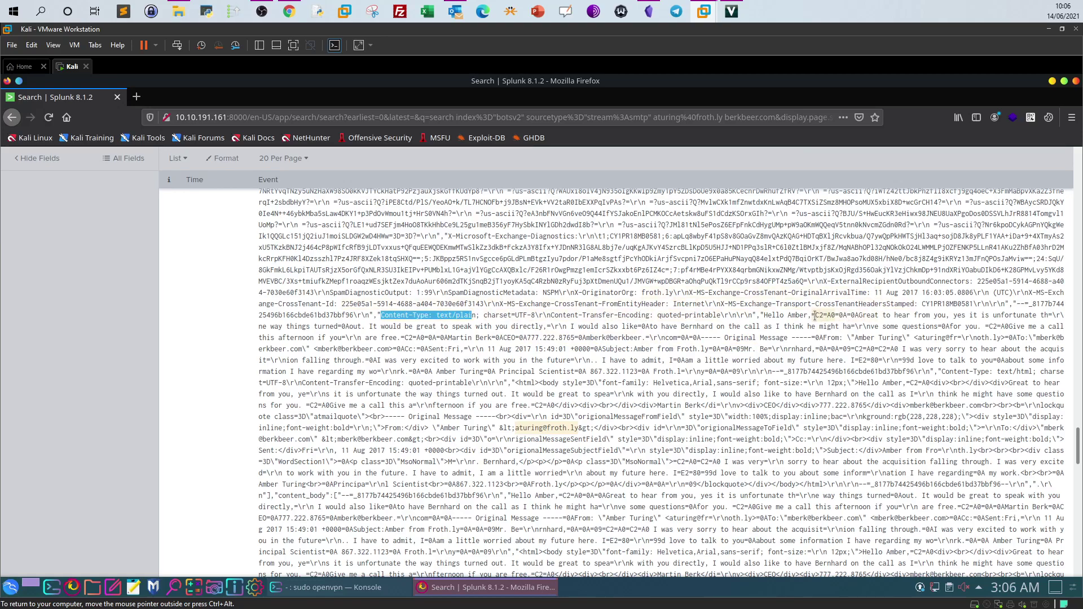
left_click_drag(767, 316, 1053, 318)
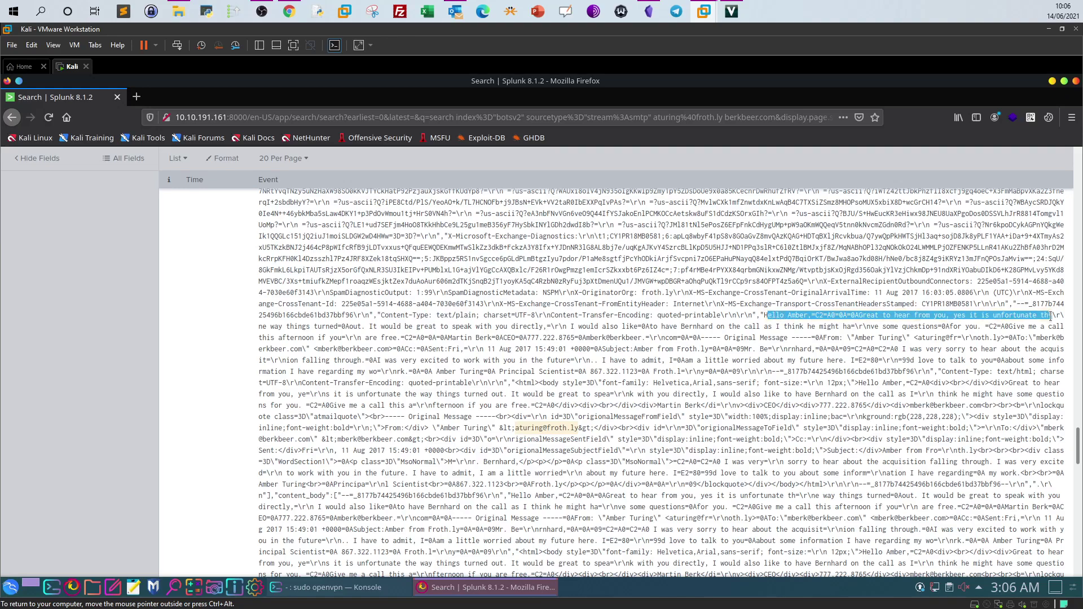
left_click_drag(428, 326, 1065, 317)
left_click(1056, 318)
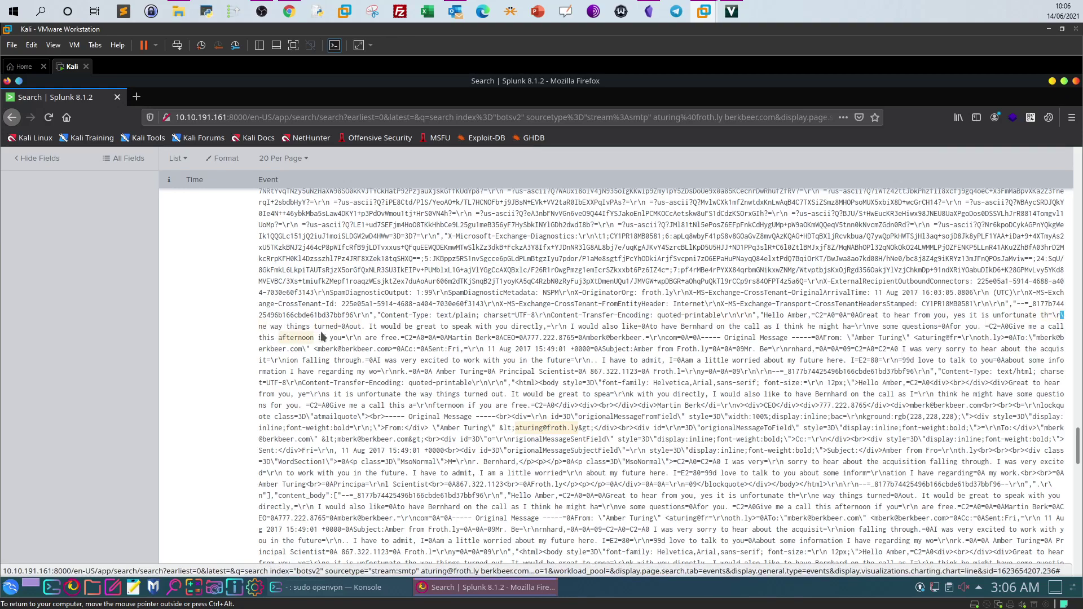
left_click(383, 326)
left_click_drag(384, 326, 543, 326)
left_click_drag(662, 326, 976, 326)
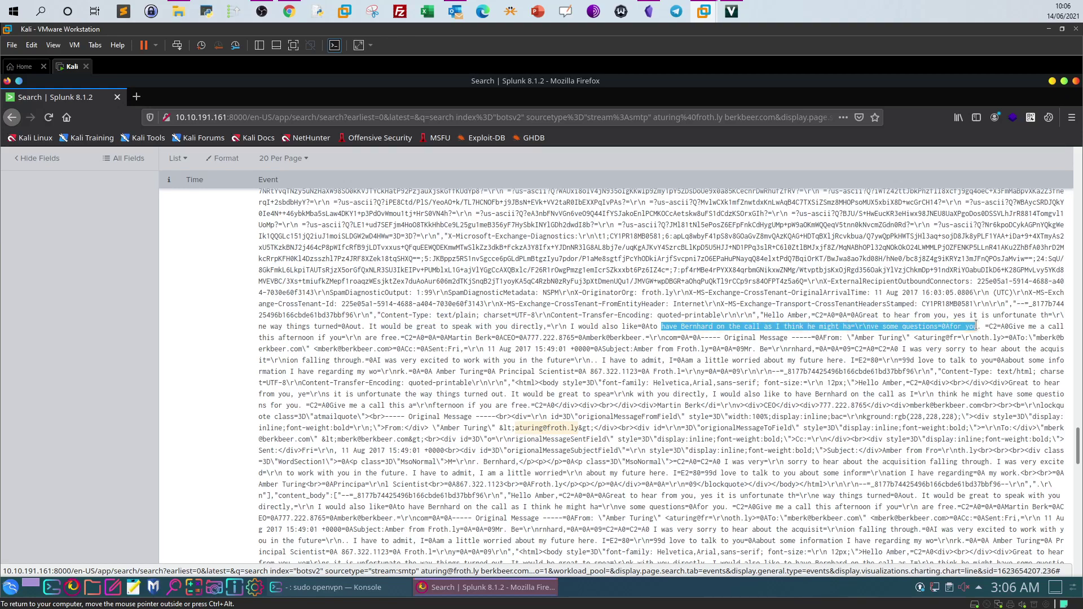
left_click(808, 326)
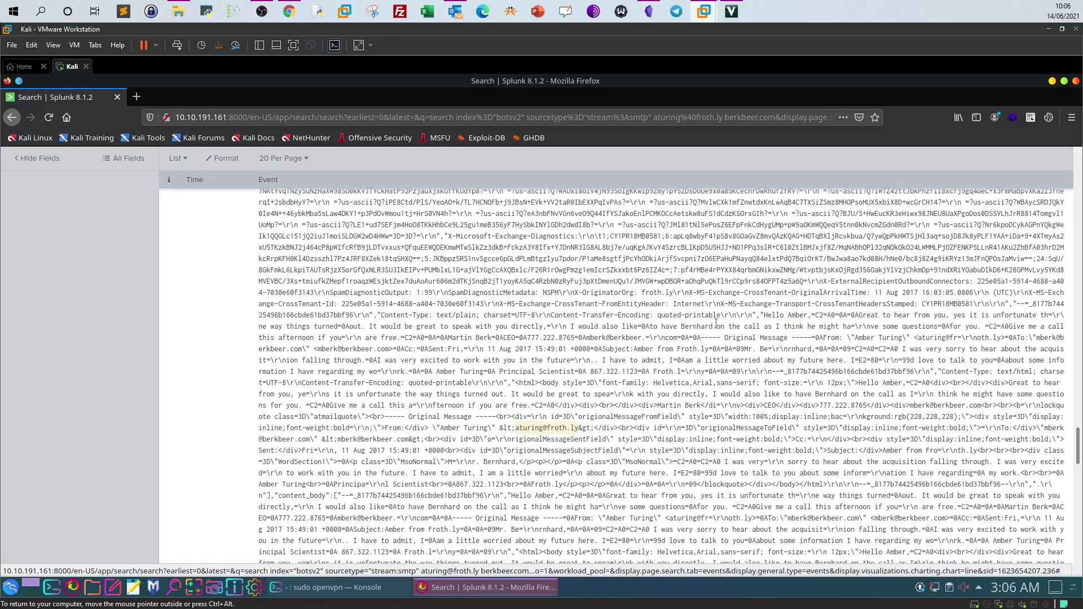
left_click_drag(714, 326, 682, 326)
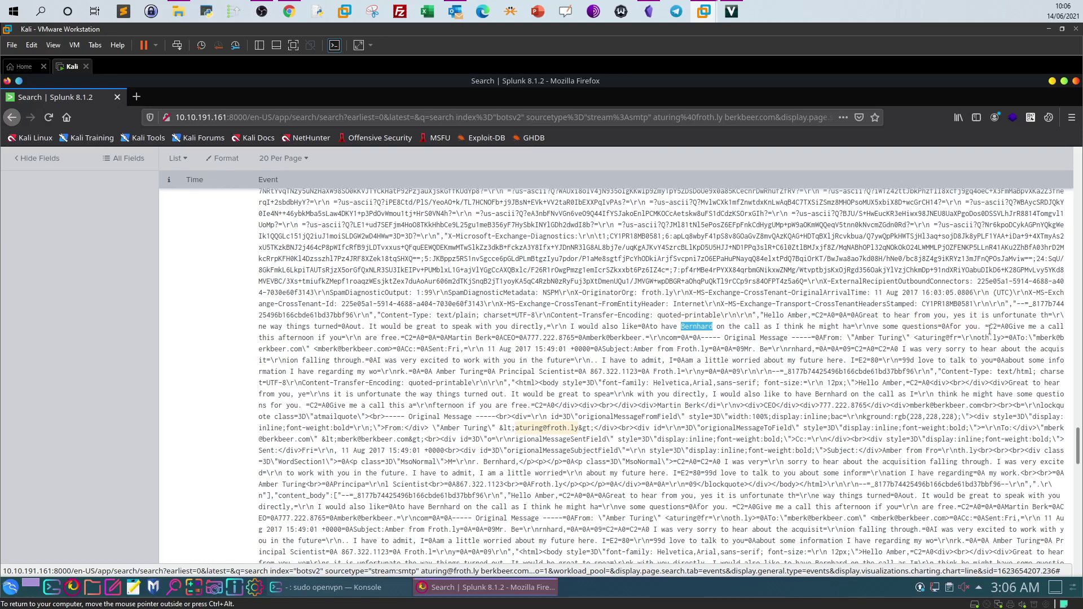
Read the closing lines of the reply and locate the CEO's full name in the signature
left_click_drag(1002, 327, 1020, 327)
left_click_drag(259, 338, 488, 339)
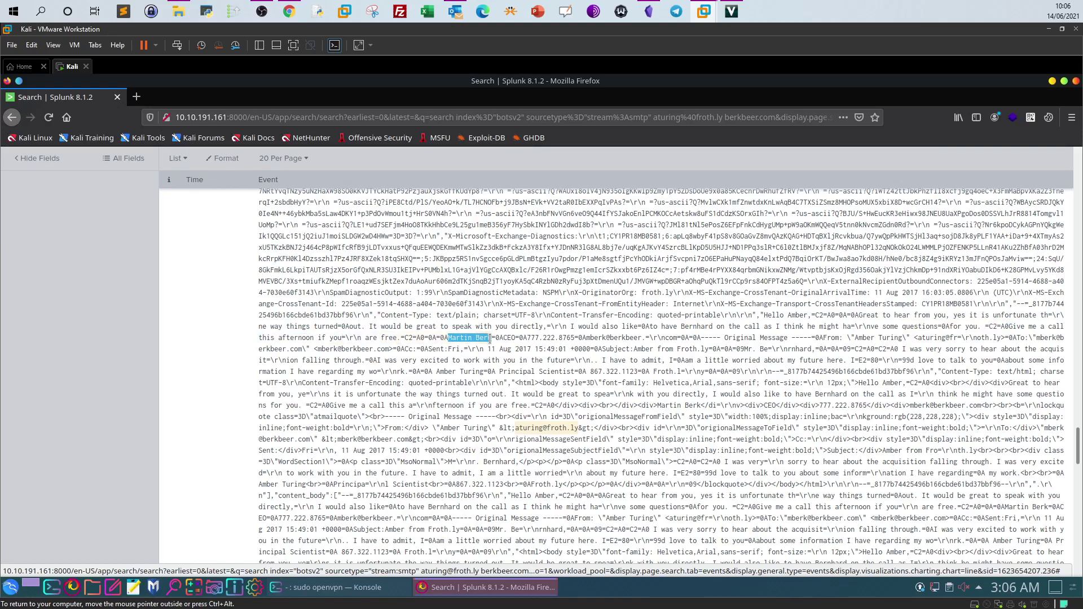
left_click_drag(484, 339, 494, 338)
left_click(412, 305)
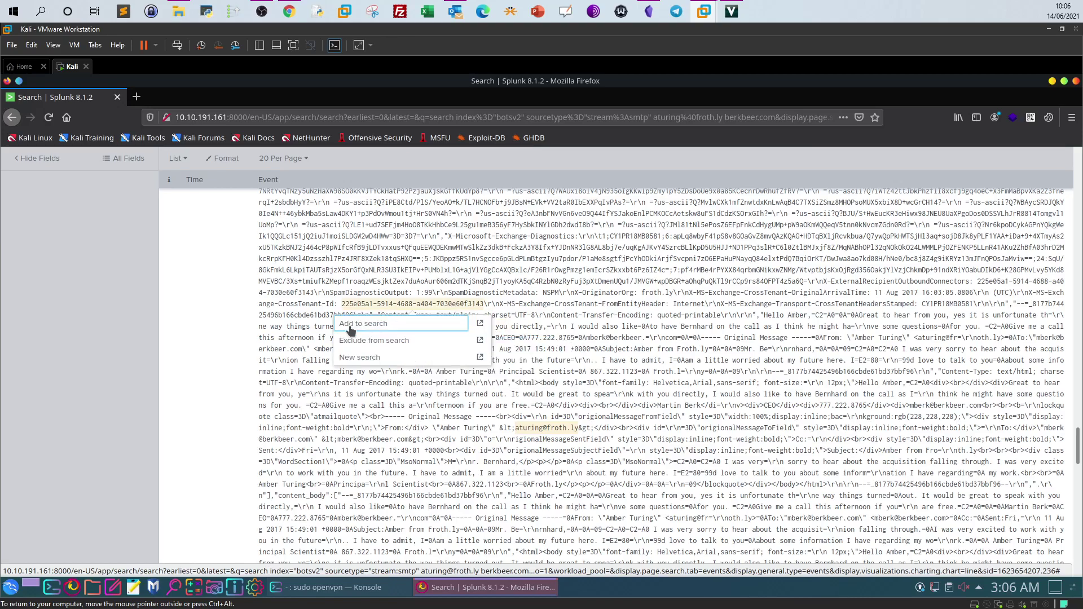
left_click(418, 383)
left_click_drag(448, 339, 483, 338)
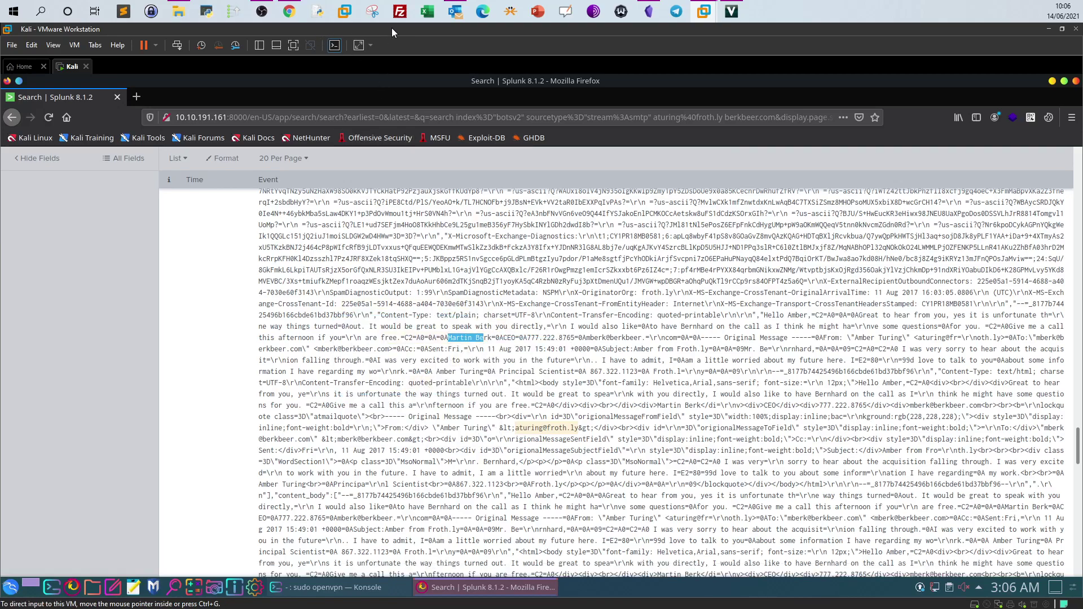
Switch to TryHackMe in Chrome, check the CEO name and e-mail answers, and read the question about the other employee's e-mail address
left_click(289, 11)
left_click_drag(257, 251, 183, 255)
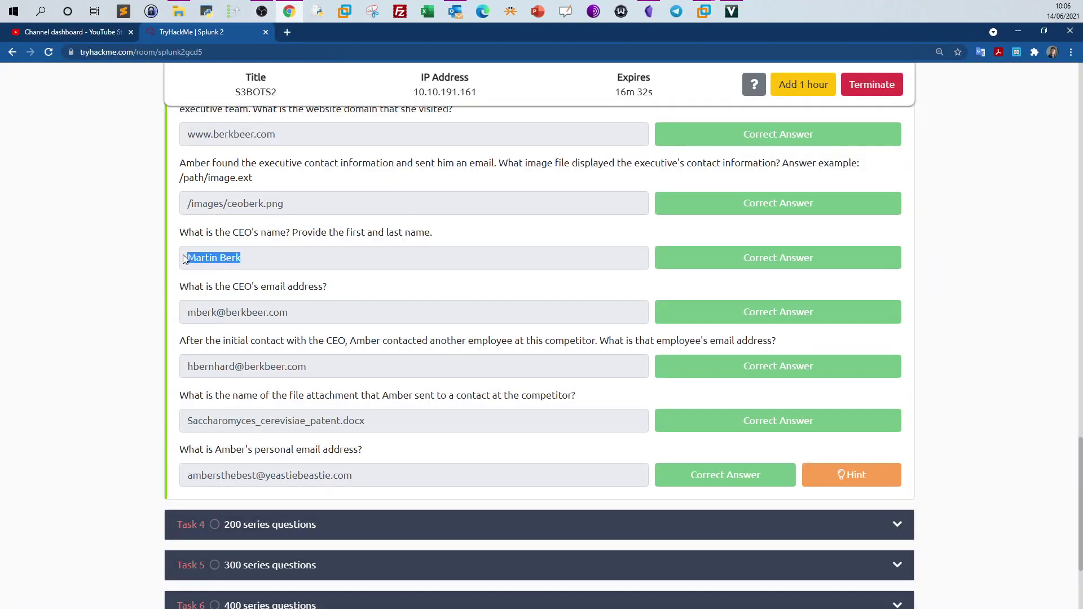
left_click_drag(177, 289, 335, 300)
left_click(369, 353)
left_click_drag(209, 347, 665, 351)
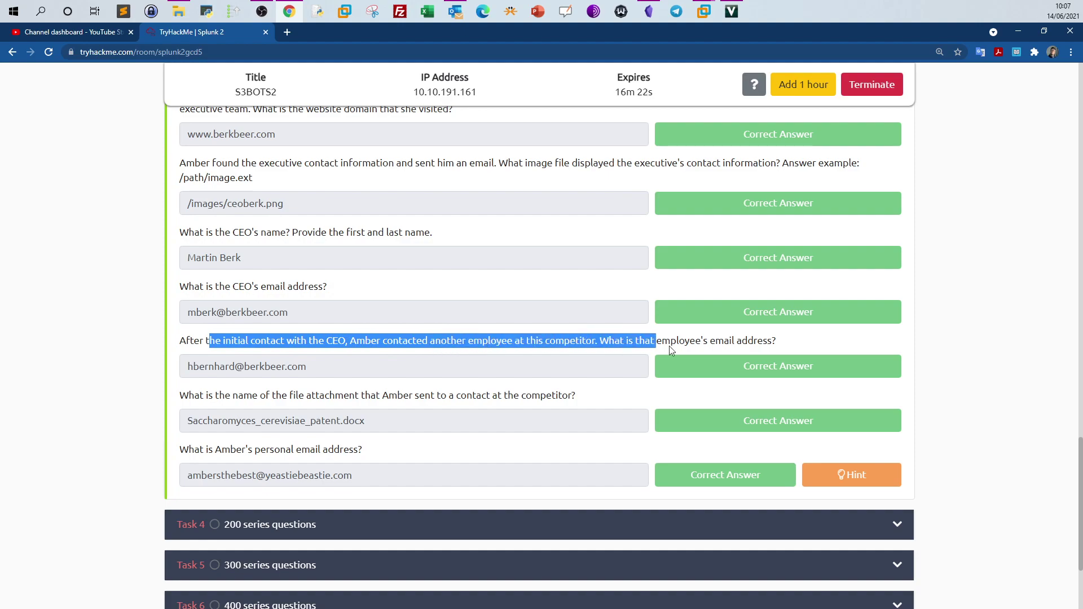
Return to Splunk in the Kali VM and restore the syntax-highlighted view of the CEO's reply event
mouse_move(704, 20)
left_click(753, 67)
left_click(717, 360)
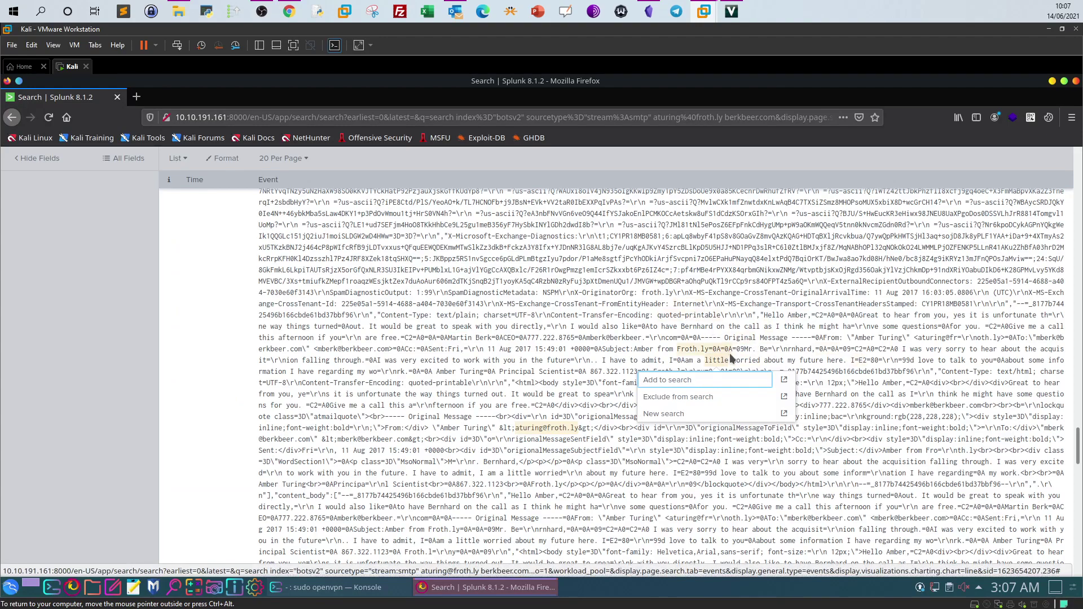
scroll(296, 405, "down", 5)
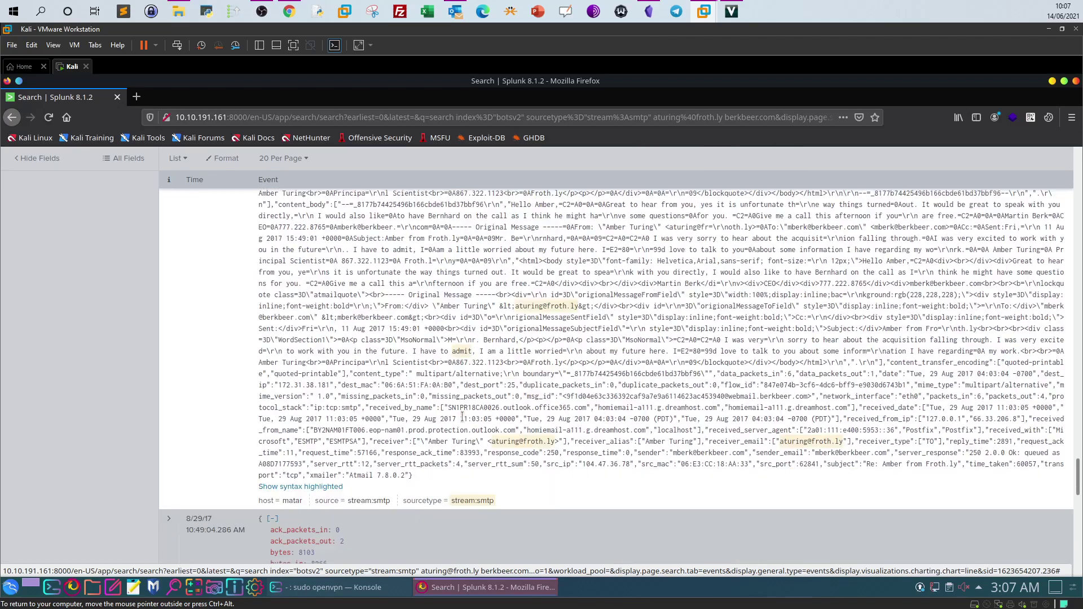
scroll(134, 355, "down", 4)
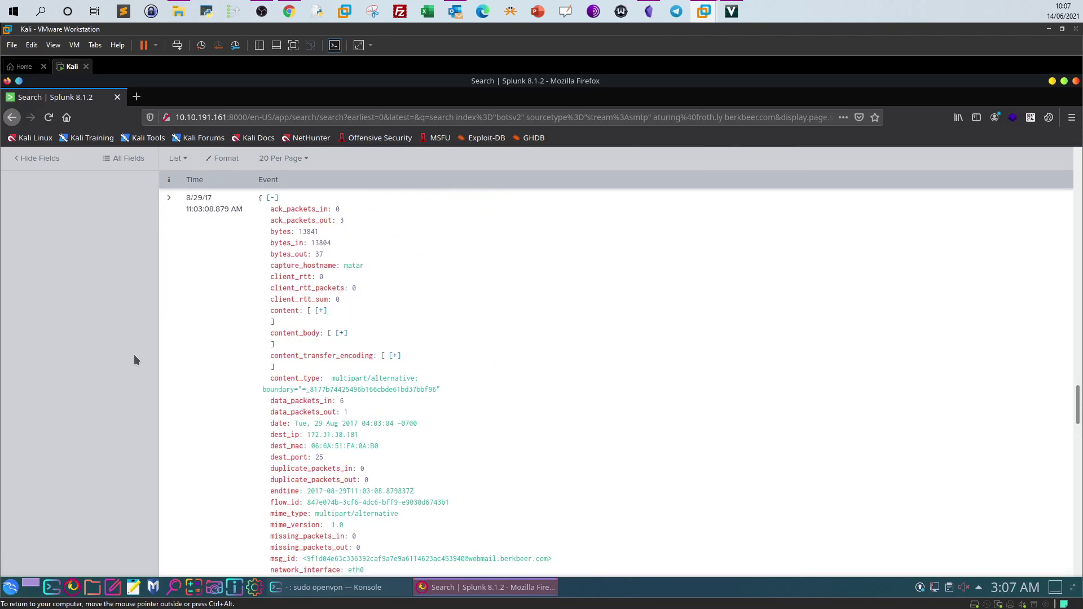
Go to the event that follows the CEO's reply in time and review its sender and subject fields
left_click_drag(1078, 432, 1059, 373)
scroll(1059, 374, "down", 2)
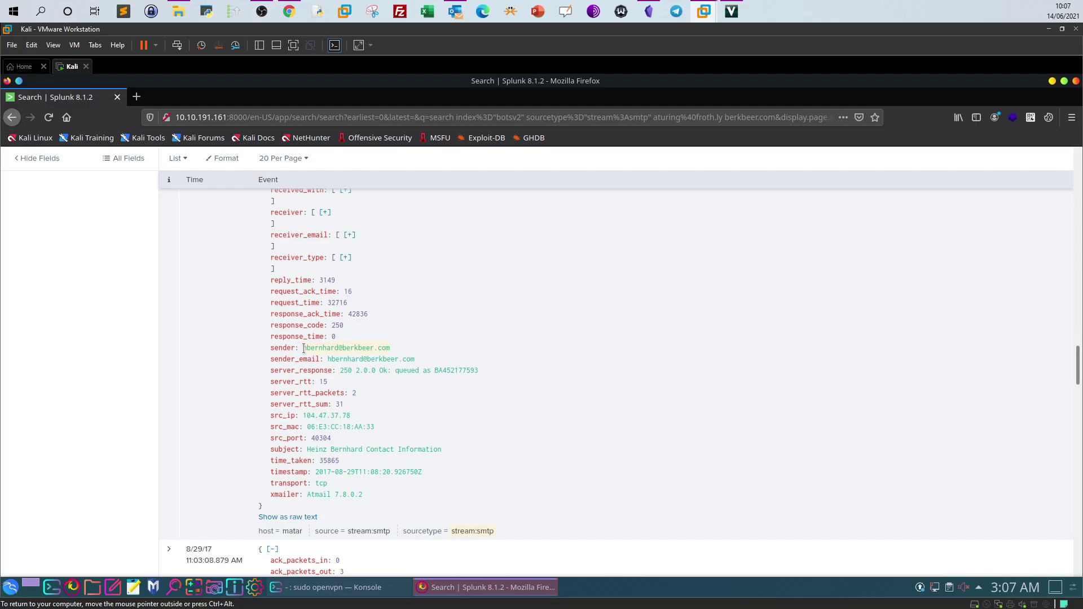
left_click_drag(302, 347, 385, 348)
left_click_drag(310, 450, 442, 450)
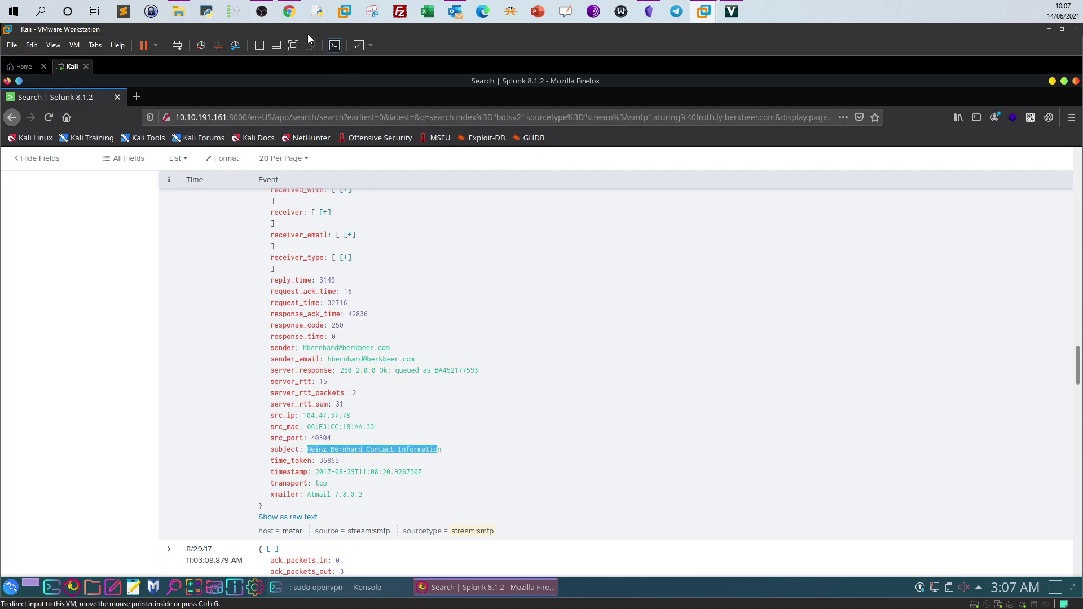
Compare the event's sender address in Splunk with the competitor employee's e-mail answer on TryHackMe in Chrome
left_click(289, 10)
left_click(705, 11)
left_click_drag(394, 346, 304, 348)
left_click(289, 11)
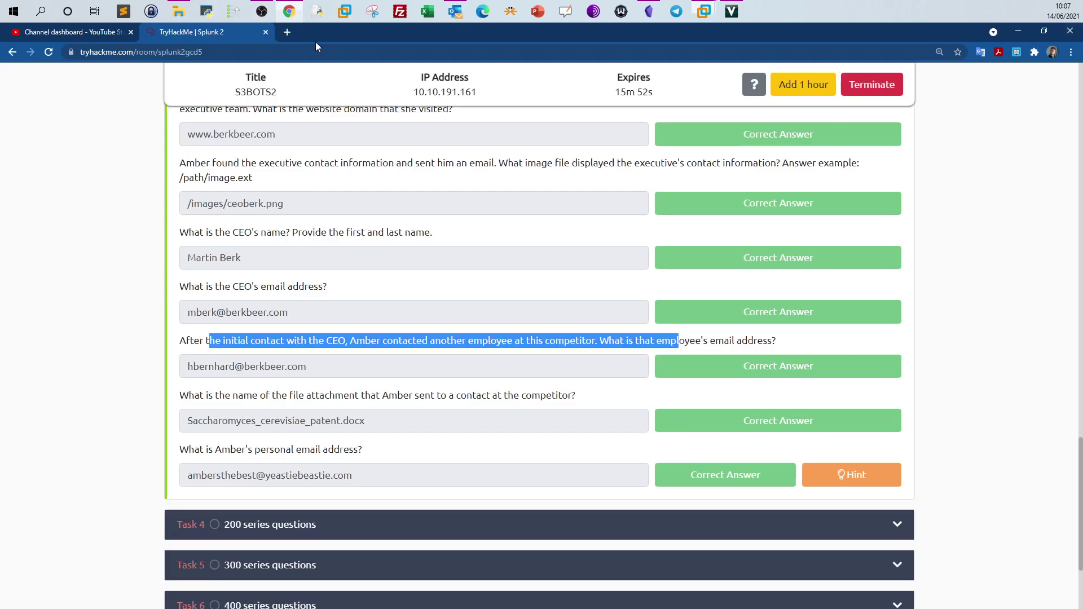
left_click(316, 366)
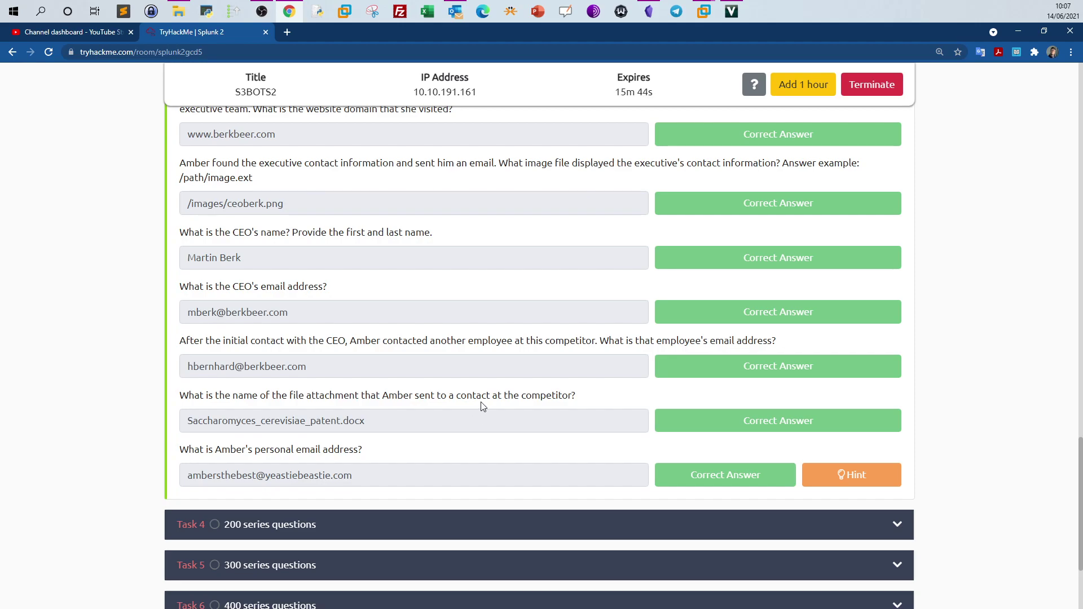
Return to Splunk in the Kali VM, find the employee's newest e-mail to the competitor, dated 8/30/17, and show it as raw text
mouse_move(710, 20)
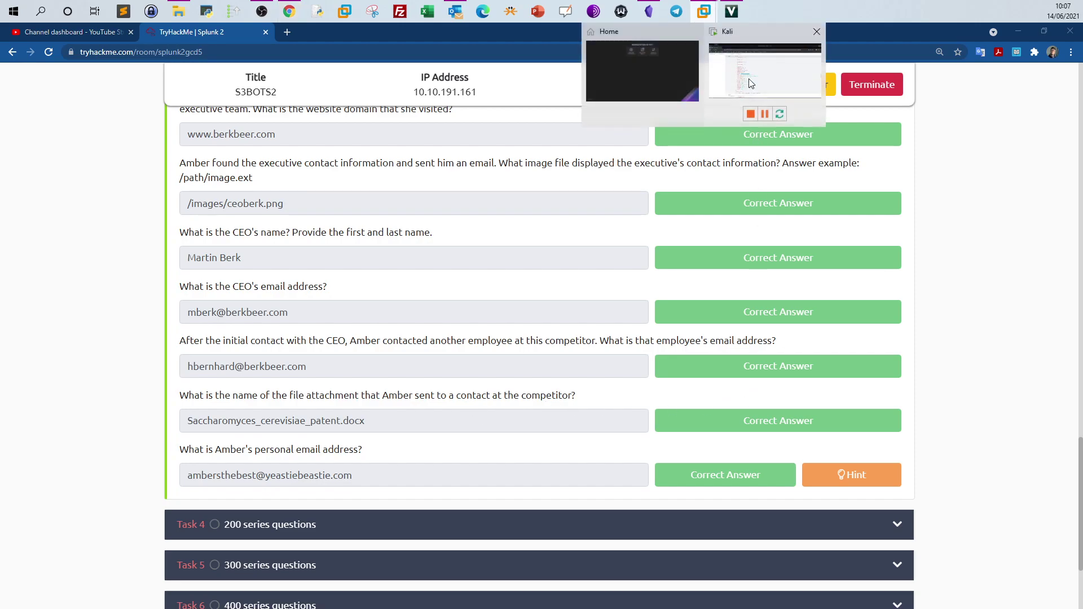
left_click(748, 78)
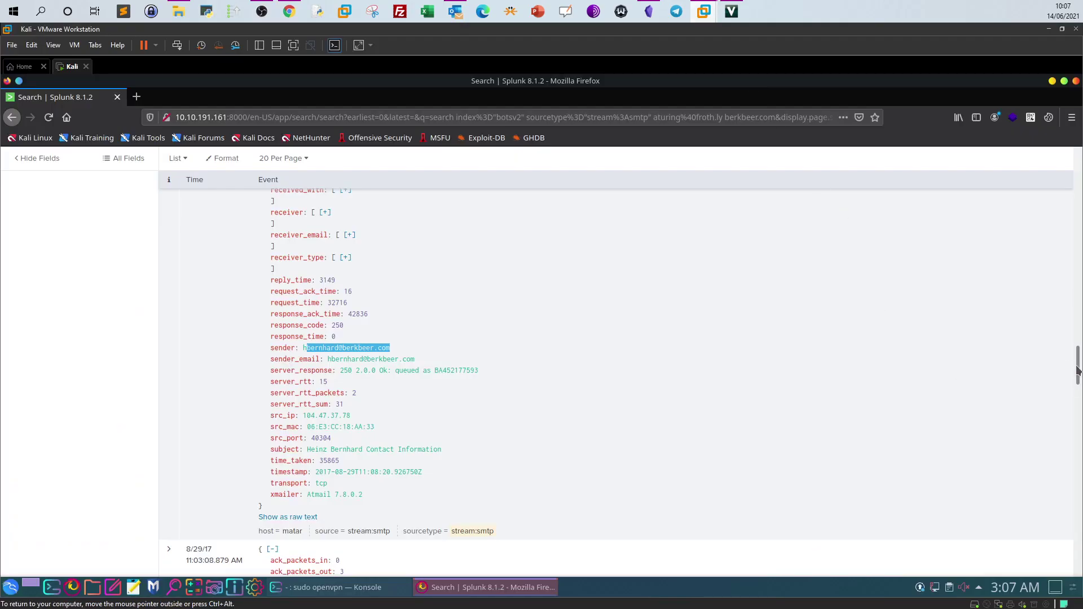
left_click_drag(1076, 372, 1079, 240)
scroll(1080, 239, "up", 5)
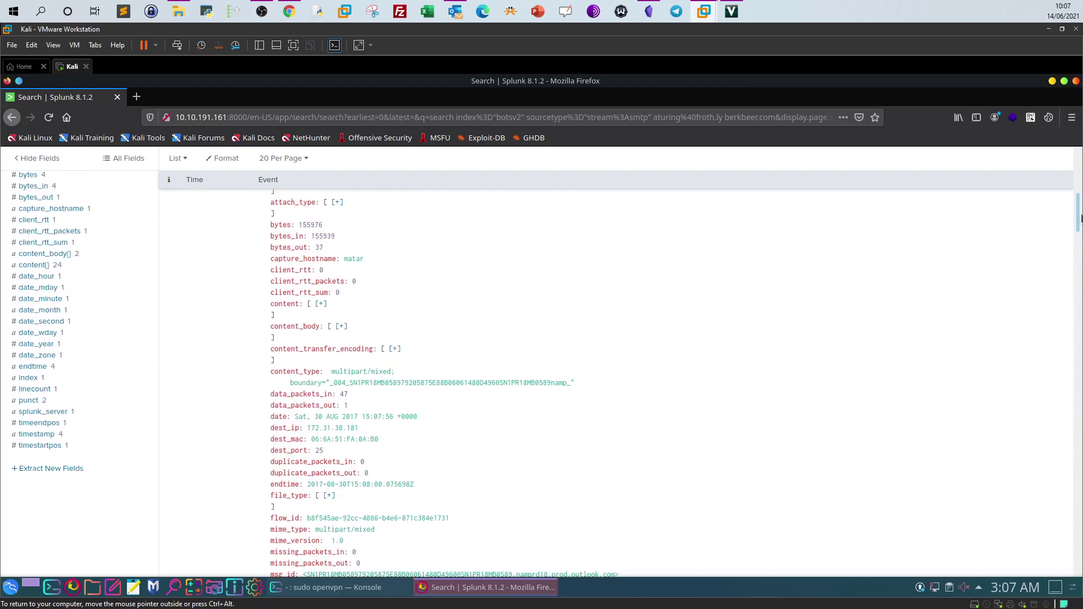
scroll(1060, 252, "down", 10)
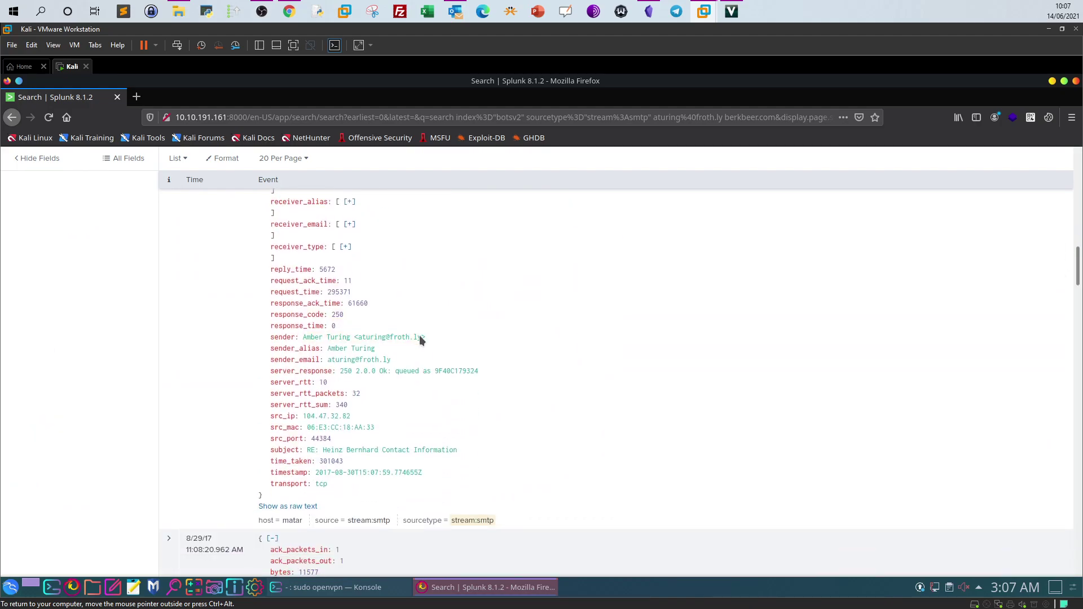
left_click_drag(427, 337, 260, 338)
left_click(305, 507)
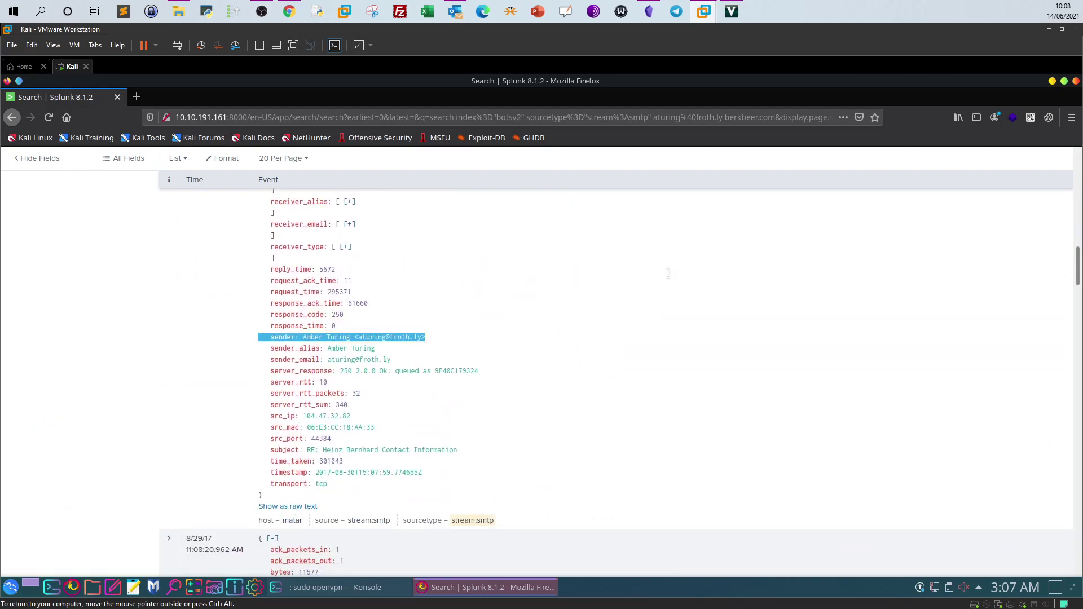
left_click_drag(812, 394, 925, 395)
left_click(575, 246)
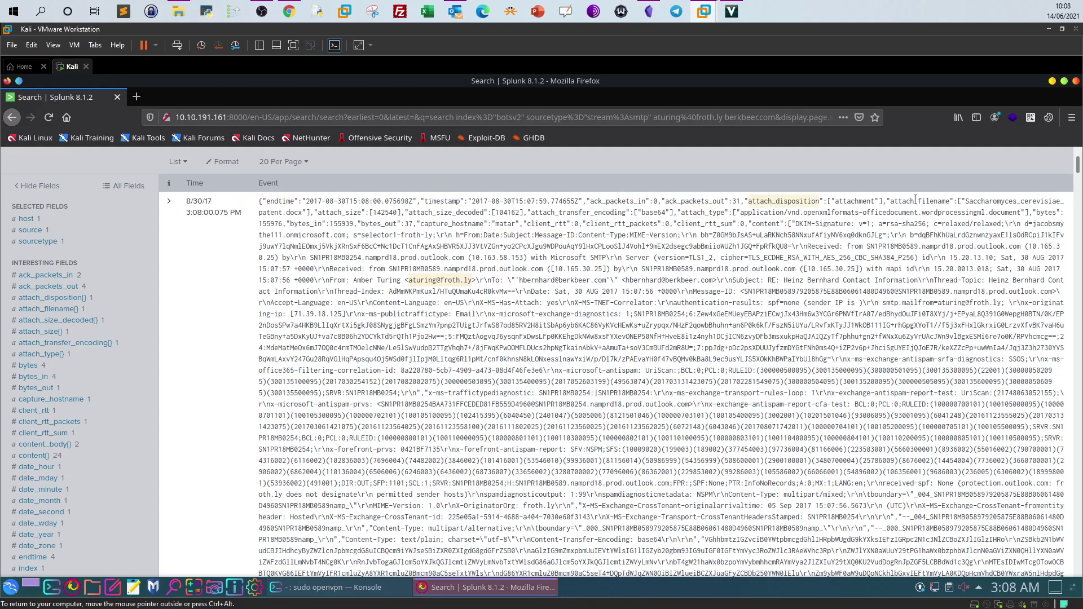
Compare the raw event's attach_filename value with the file attachment answer on TryHackMe in Chrome, and read the personal e-mail address question
left_click_drag(890, 201, 301, 213)
left_click(967, 202)
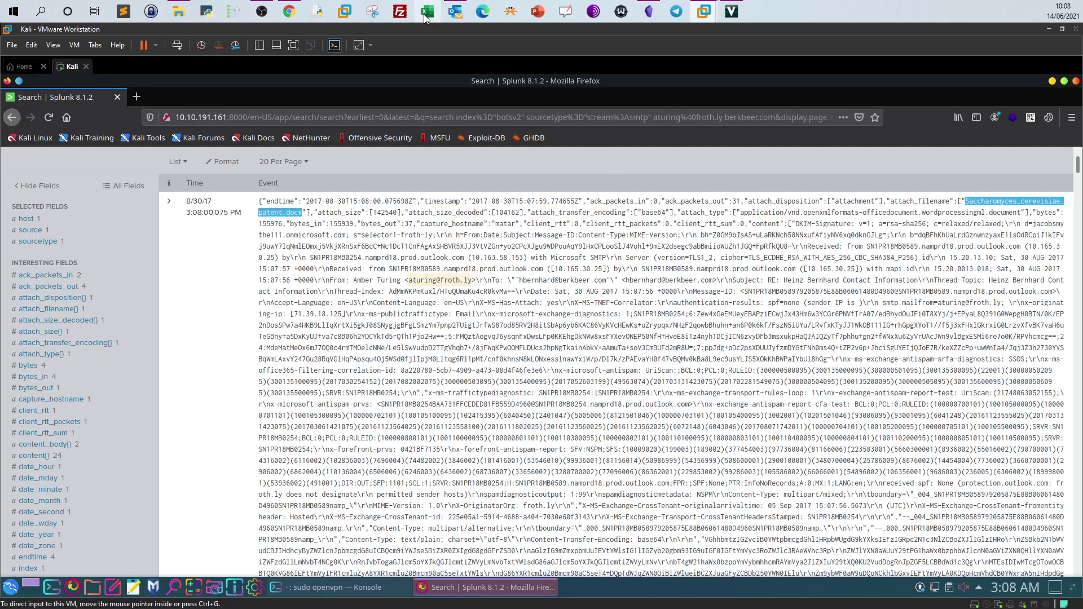
left_click(289, 11)
left_click_drag(386, 430, 171, 431)
left_click(192, 449)
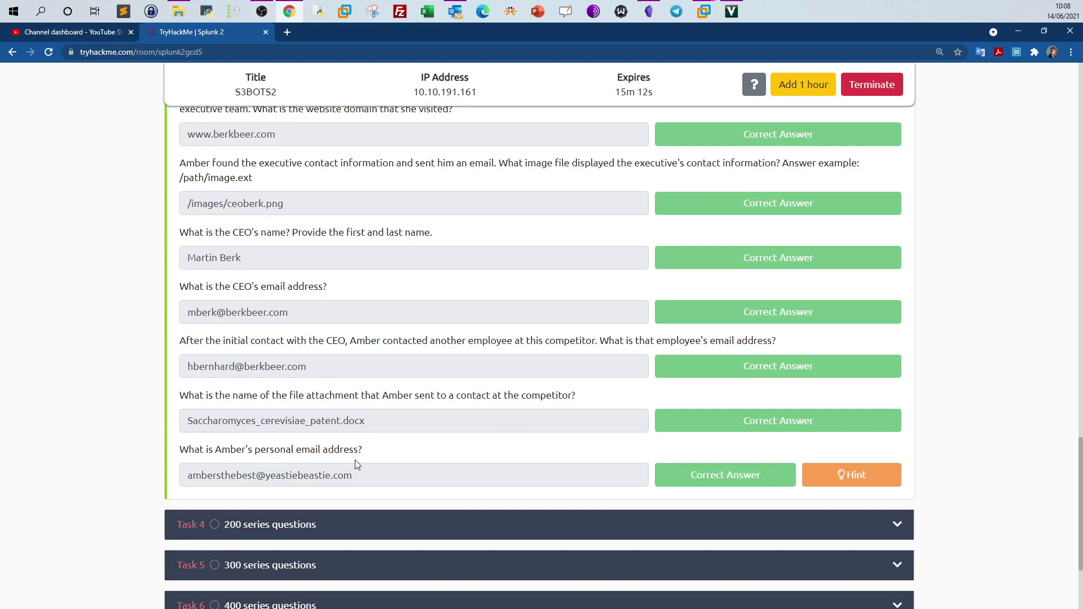
Return to Splunk in the Kali VM and copy the base64-encoded text/plain block from the raw event's content
mouse_move(710, 21)
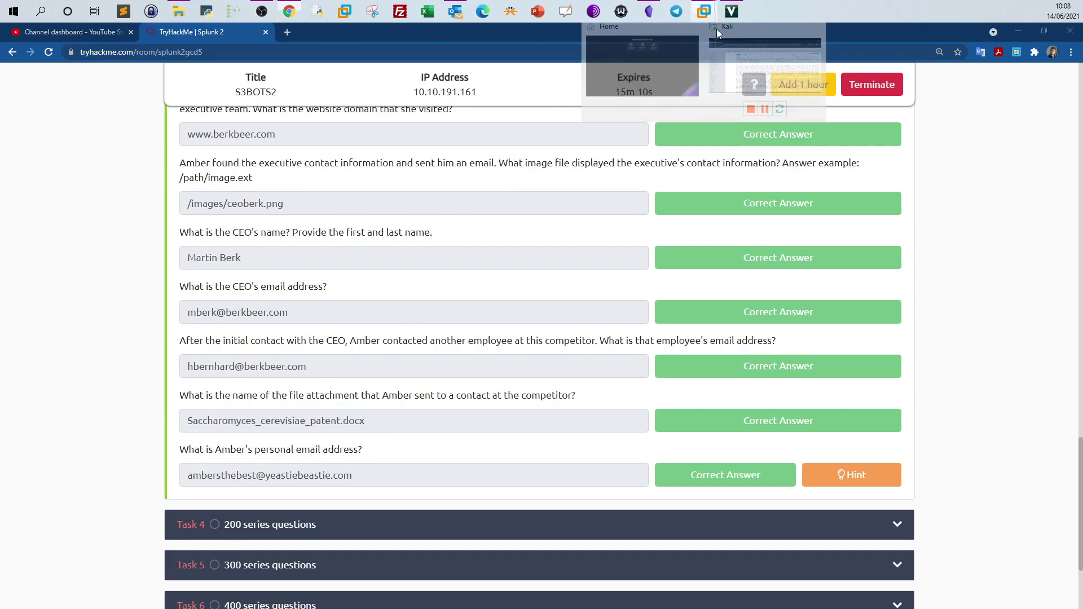
left_click(754, 82)
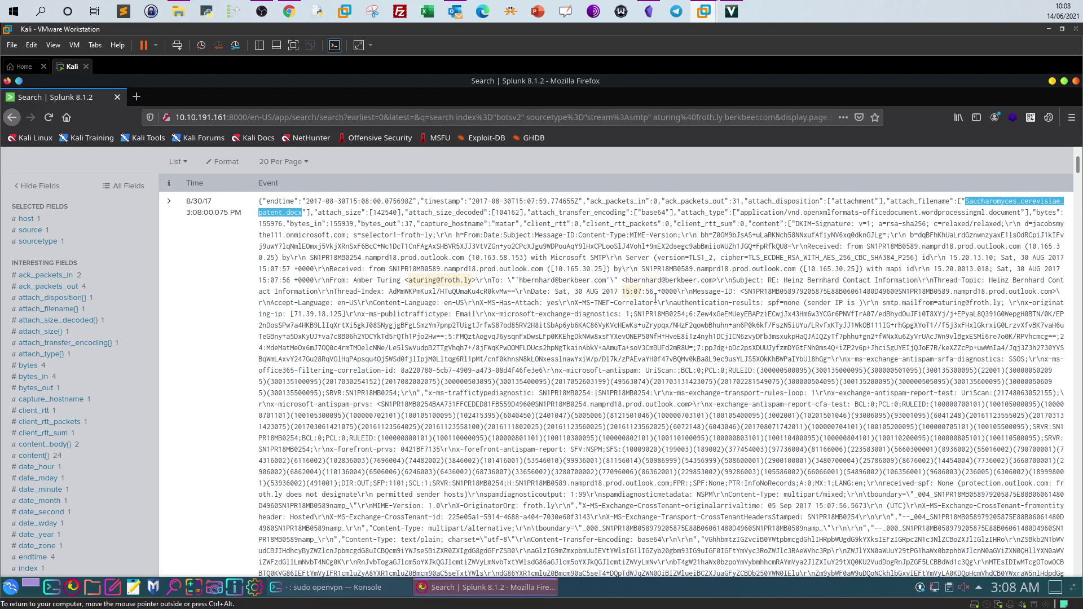
scroll(660, 303, "down", 1)
scroll(661, 303, "down", 3)
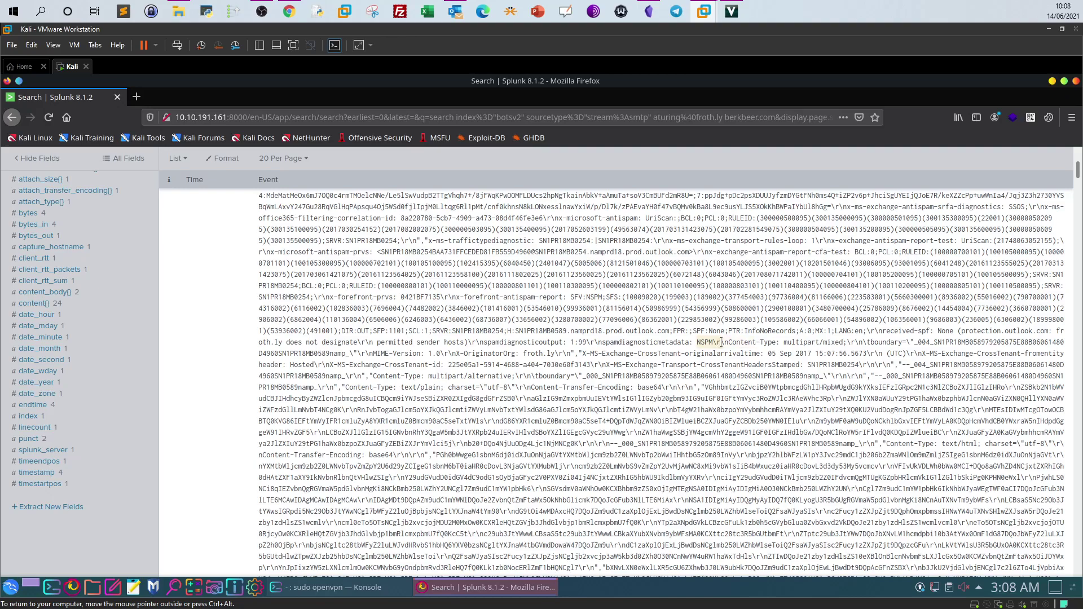
left_click_drag(808, 343, 824, 342)
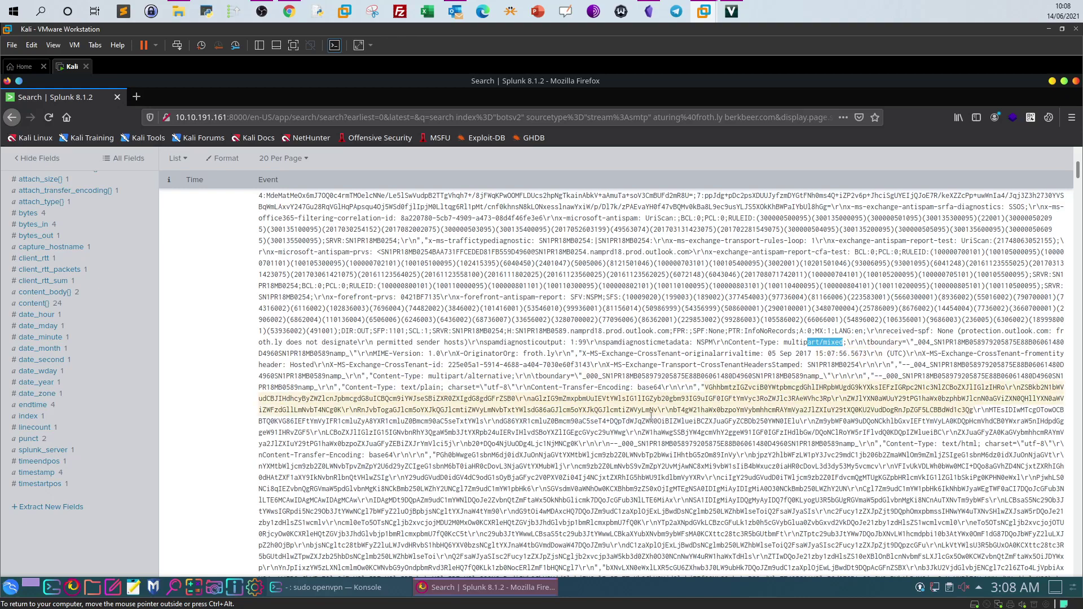
left_click(647, 387)
left_click(721, 388)
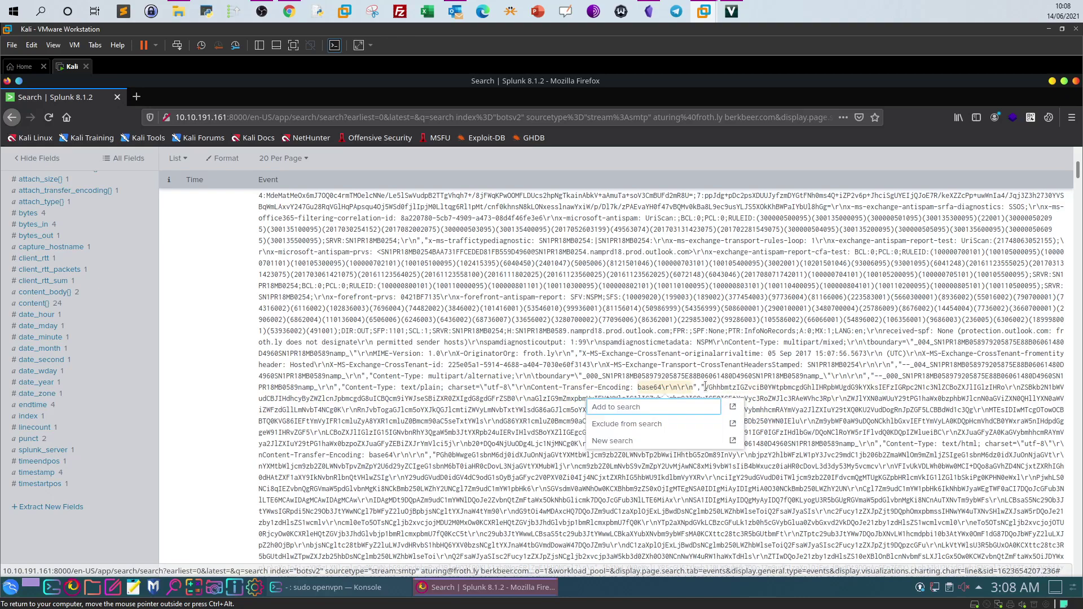
left_click_drag(705, 387, 862, 445)
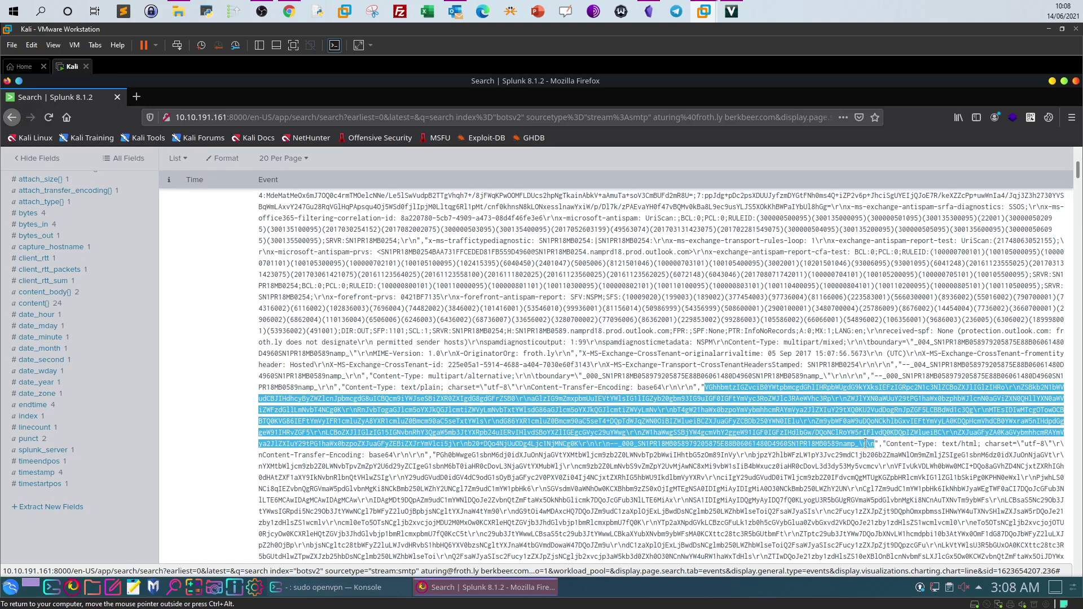
Search Google for "base64 decode" in a new browser tab and open base64decode.org
left_click(136, 98)
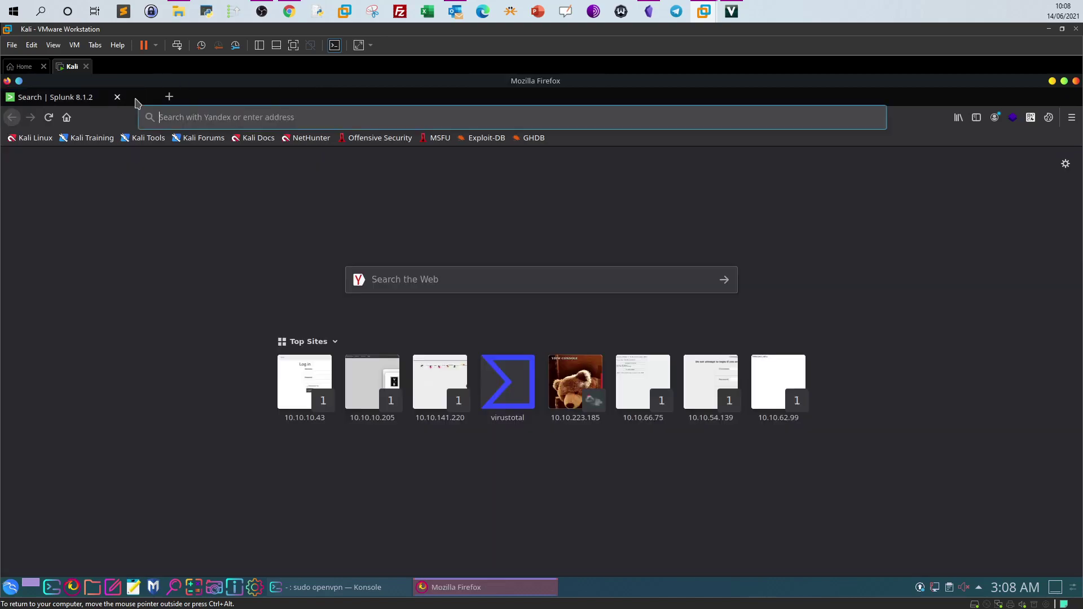
type("google.com/")
key("Return")
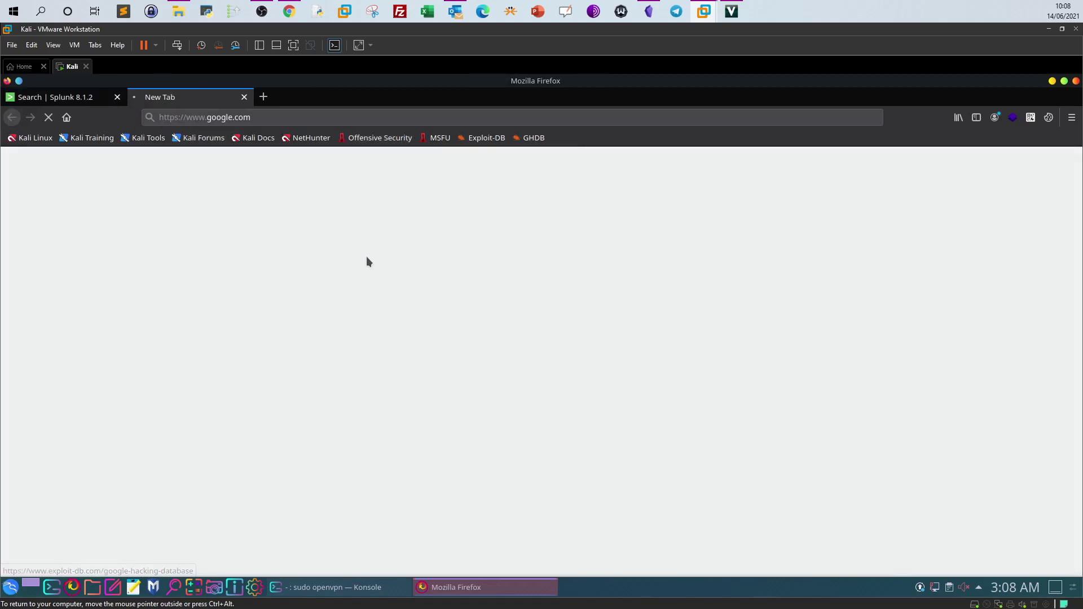
type("b")
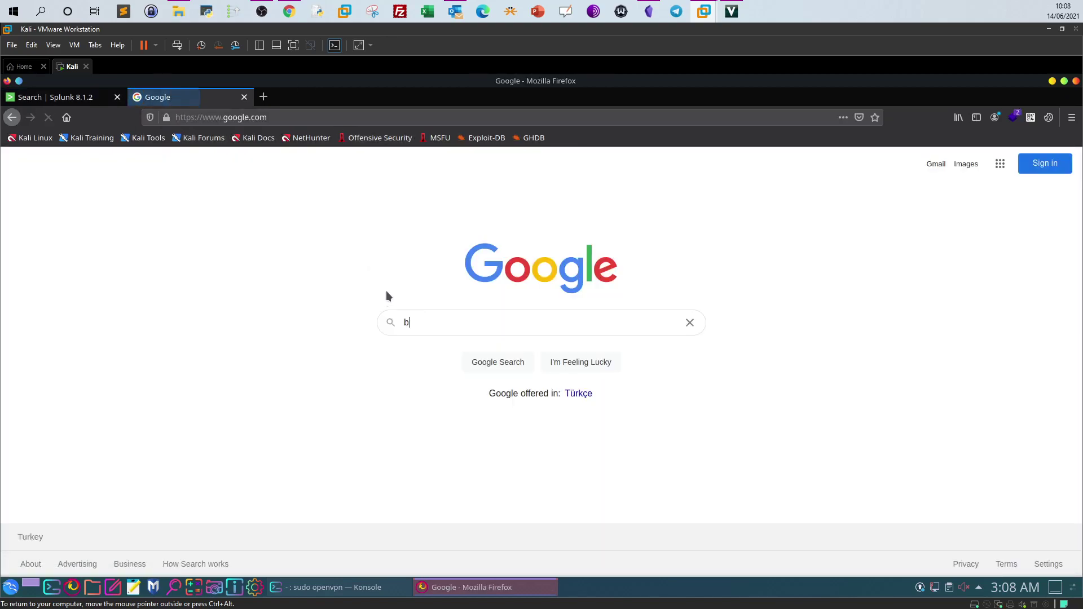
type("ase64 decode")
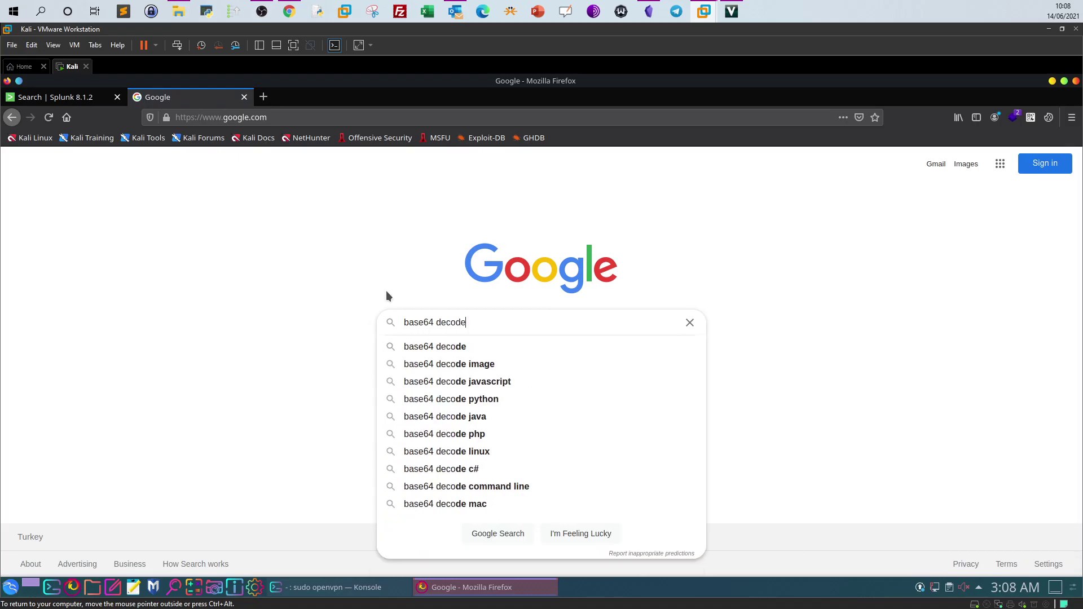
key("Return")
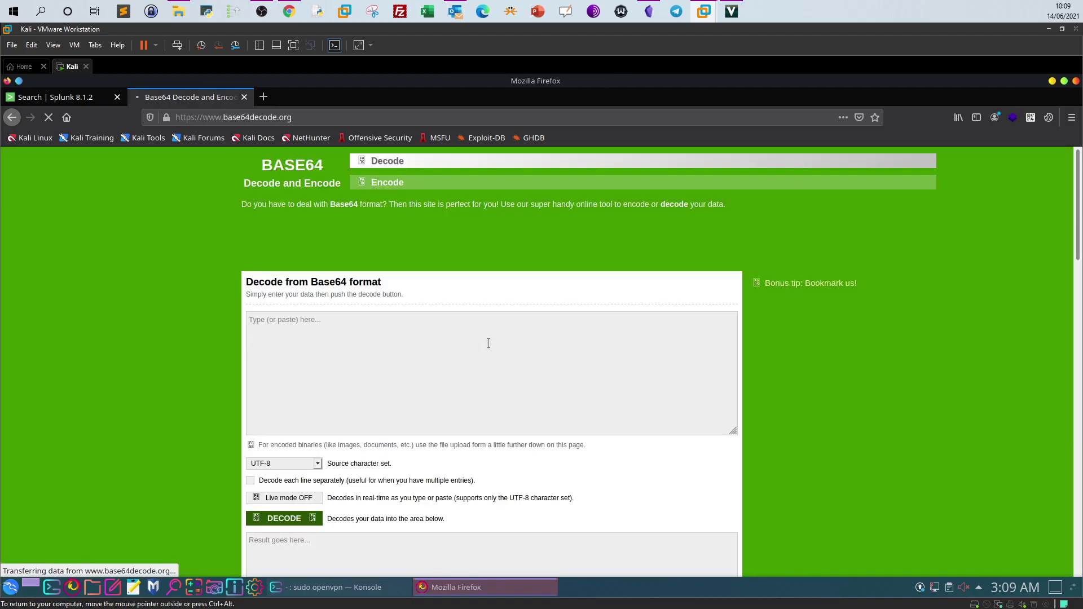
Paste the copied text/plain block into the Base64 decoder and decode it
left_click(426, 364)
key("ctrl+v")
scroll(289, 399, "down", 2)
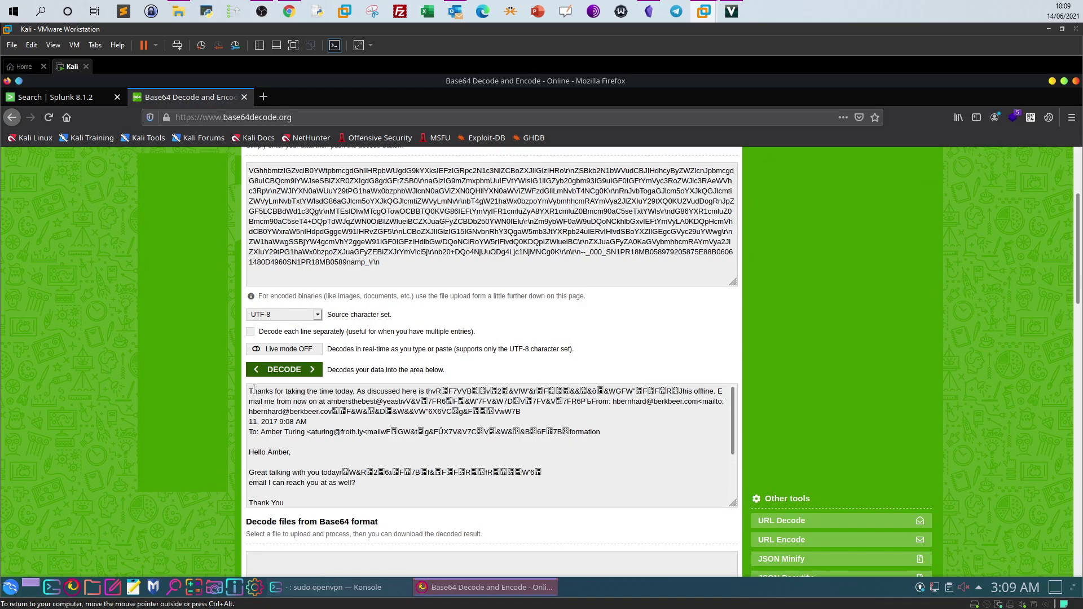
Examine the opening lines of the decoded message for the sender's personal e-mail address
left_click_drag(254, 390, 399, 393)
left_click_drag(472, 391, 692, 392)
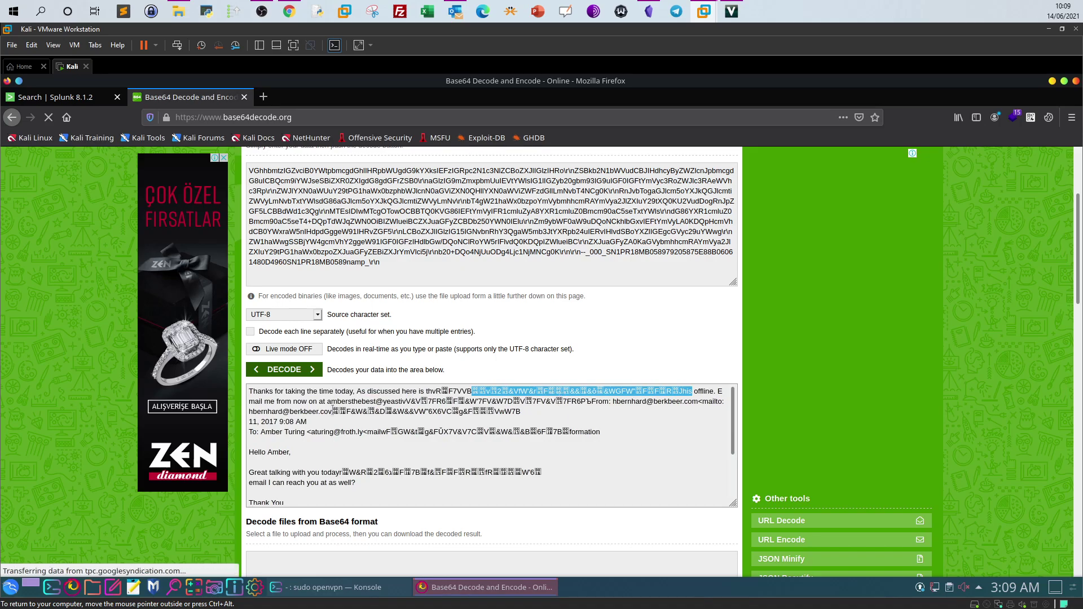
left_click_drag(249, 401, 263, 401)
left_click(337, 402)
left_click_drag(338, 402, 379, 401)
left_click(387, 399)
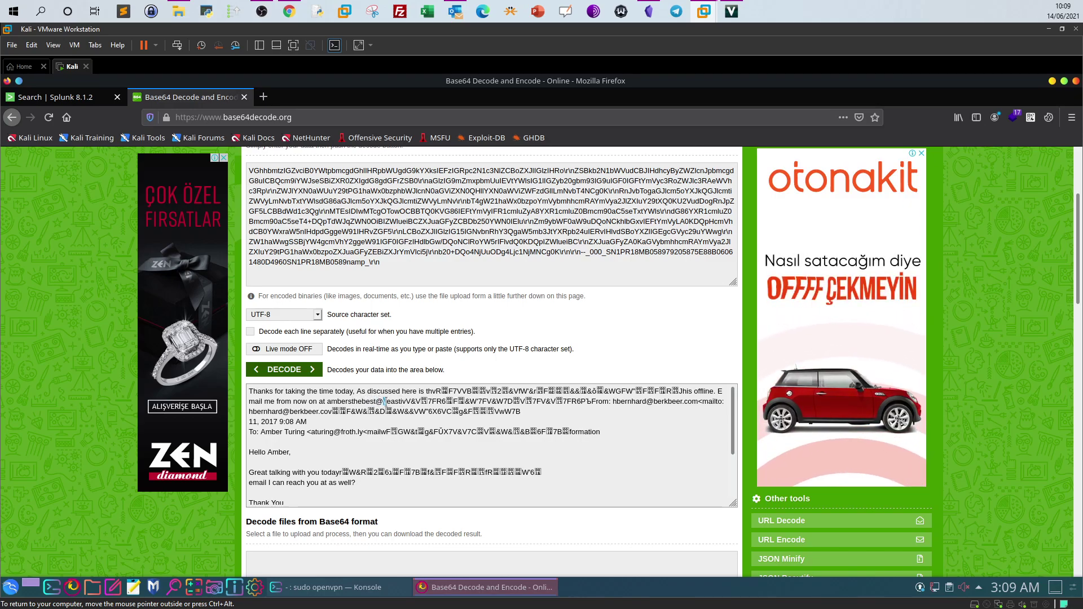
left_click_drag(392, 401, 404, 402)
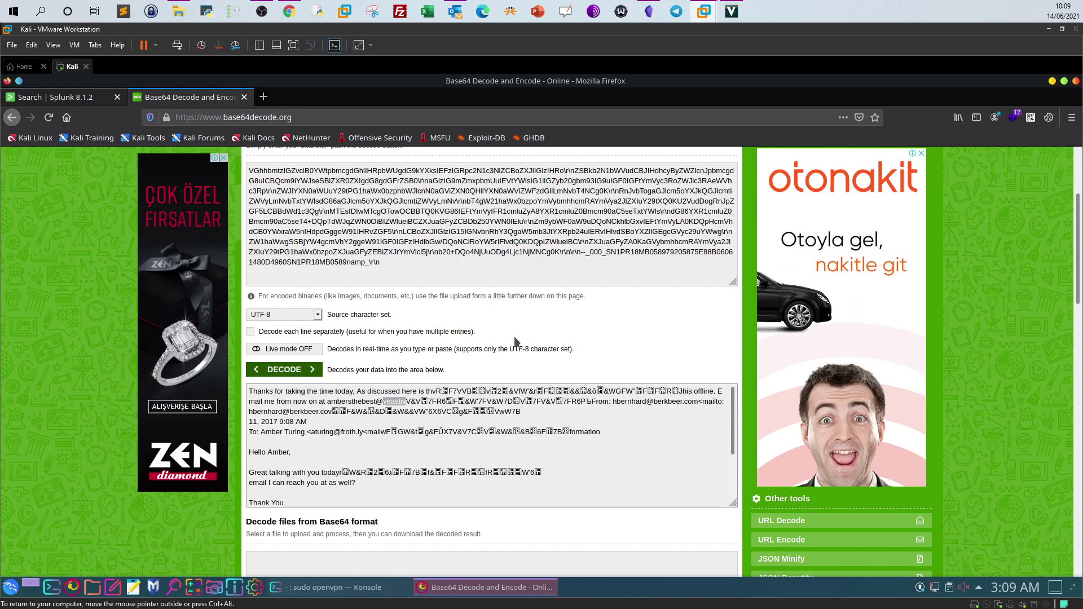
Go back to the Splunk event and copy the first base64 block under the text/html content type
key("ctrl+Tab")
scroll(707, 381, "down", 3)
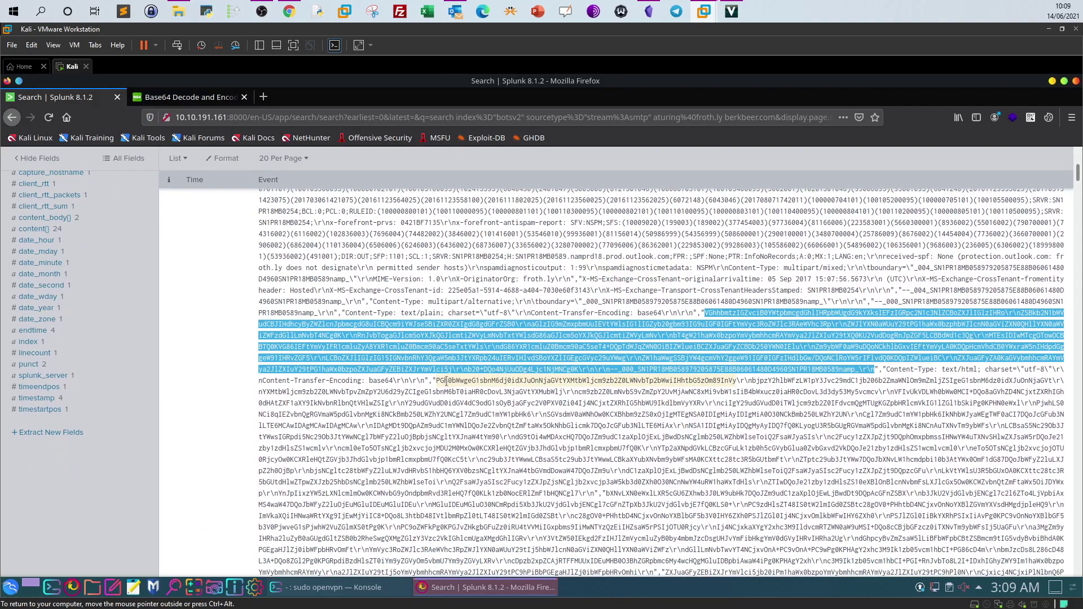
left_click_drag(438, 379, 603, 427)
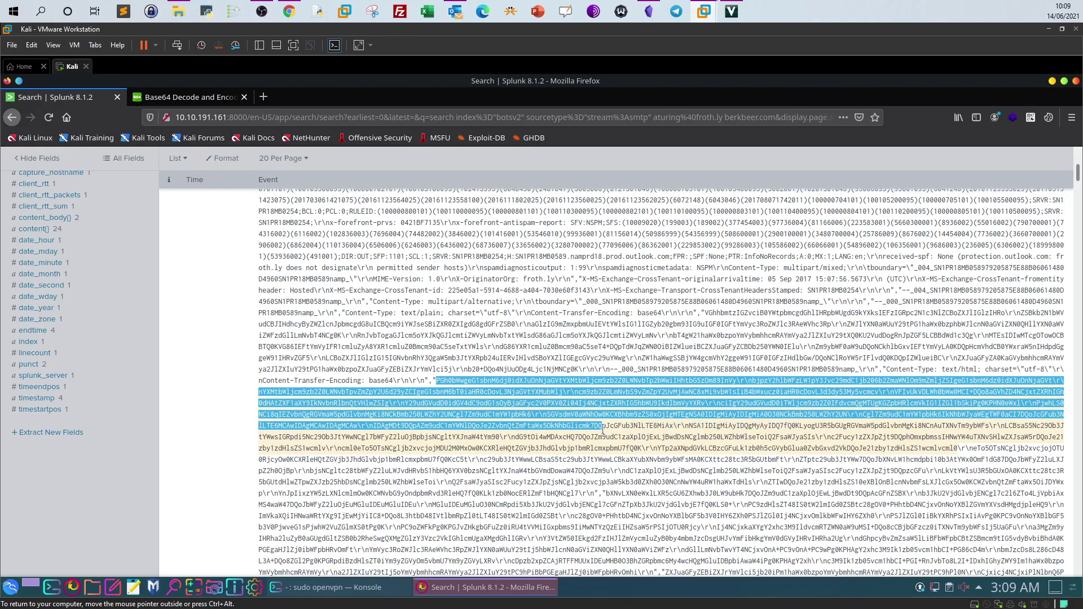
left_click_drag(602, 427, 598, 494)
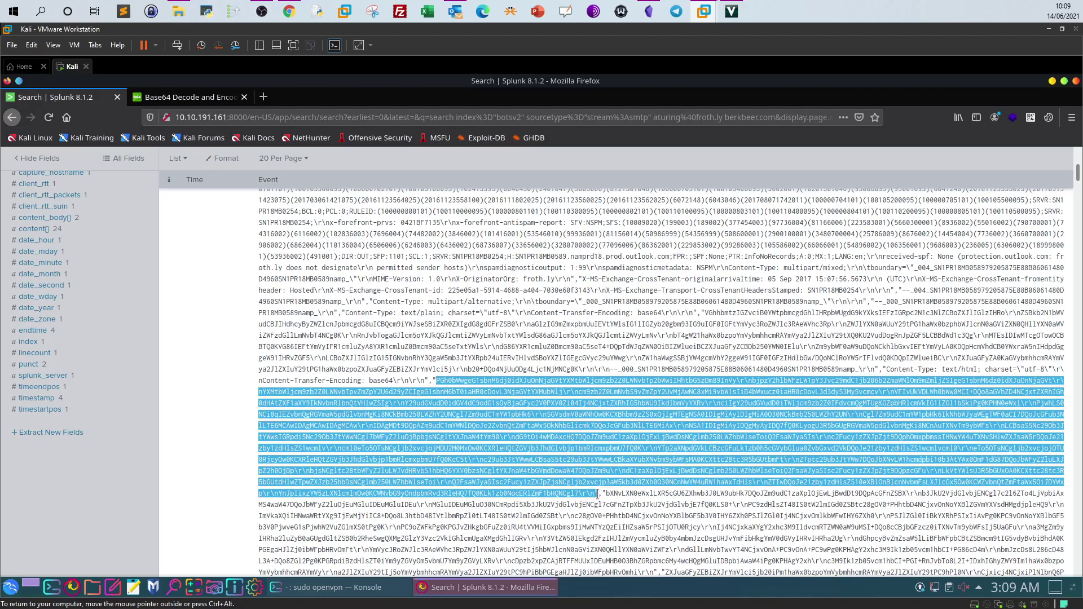
right_click(561, 493)
left_click(581, 499)
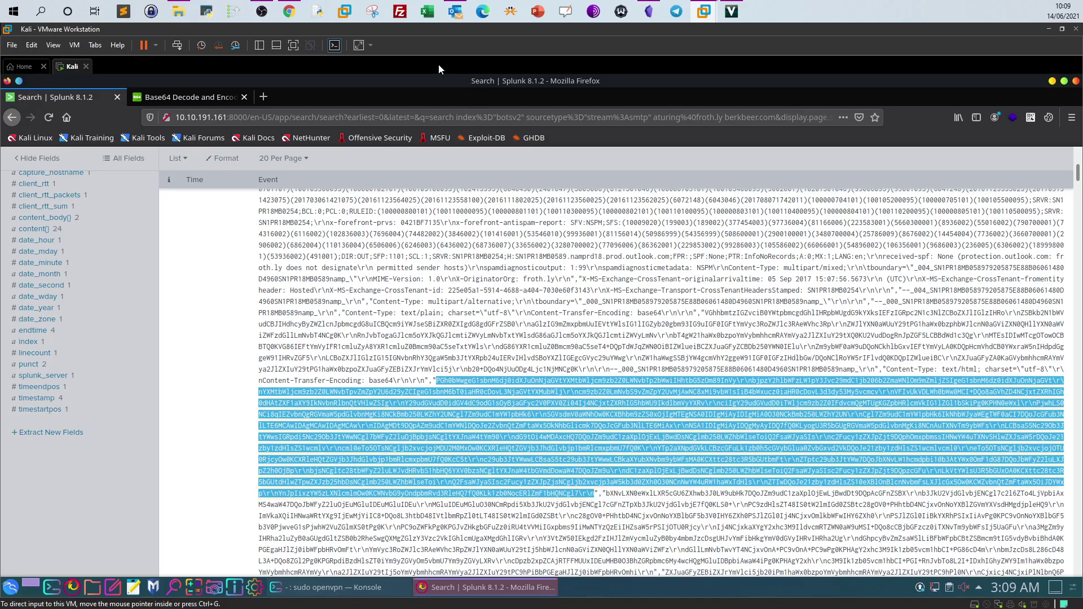
Replace the decoder's input with the copied text/html block, decode it, and look through the resulting HTML for an e-mail address
left_click(190, 97)
left_click(368, 223)
key("ctrl+a")
key("ctrl+v")
left_click(284, 369)
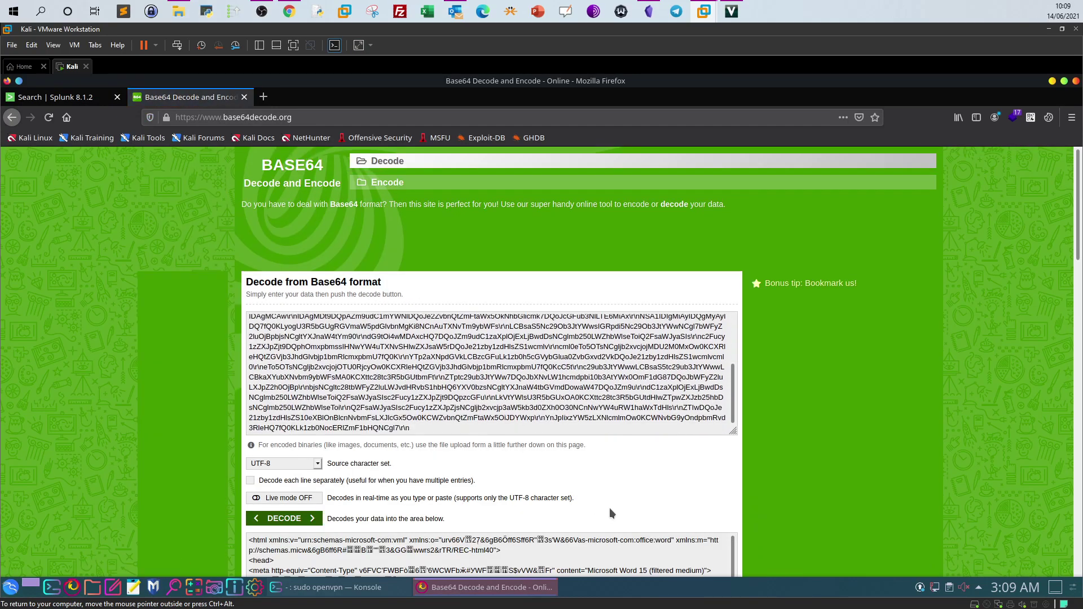
scroll(609, 508, "down", 3)
scroll(629, 452, "down", 10)
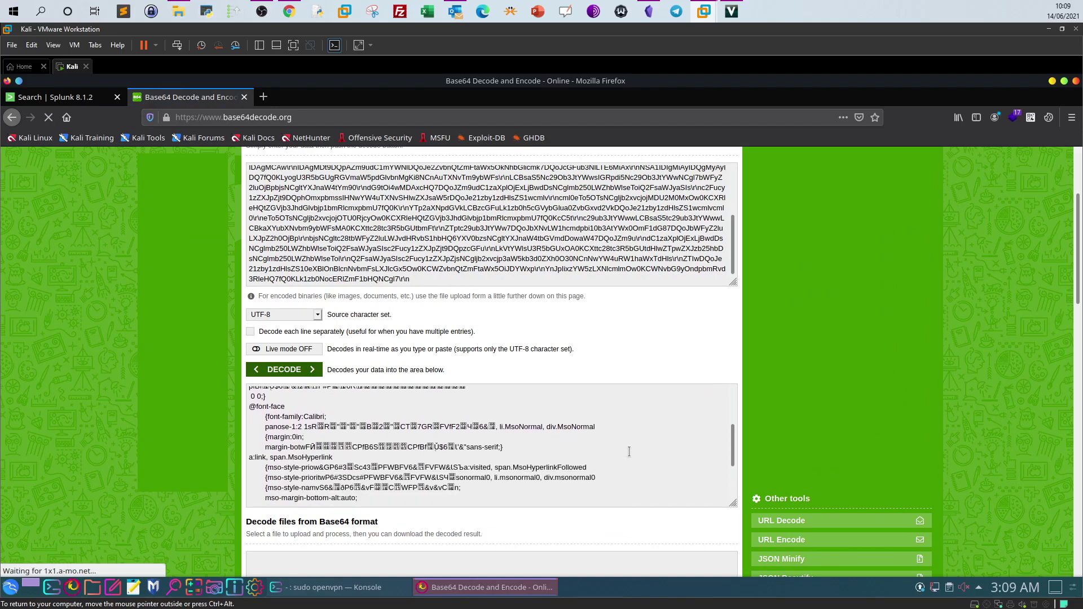
scroll(629, 451, "up", 8)
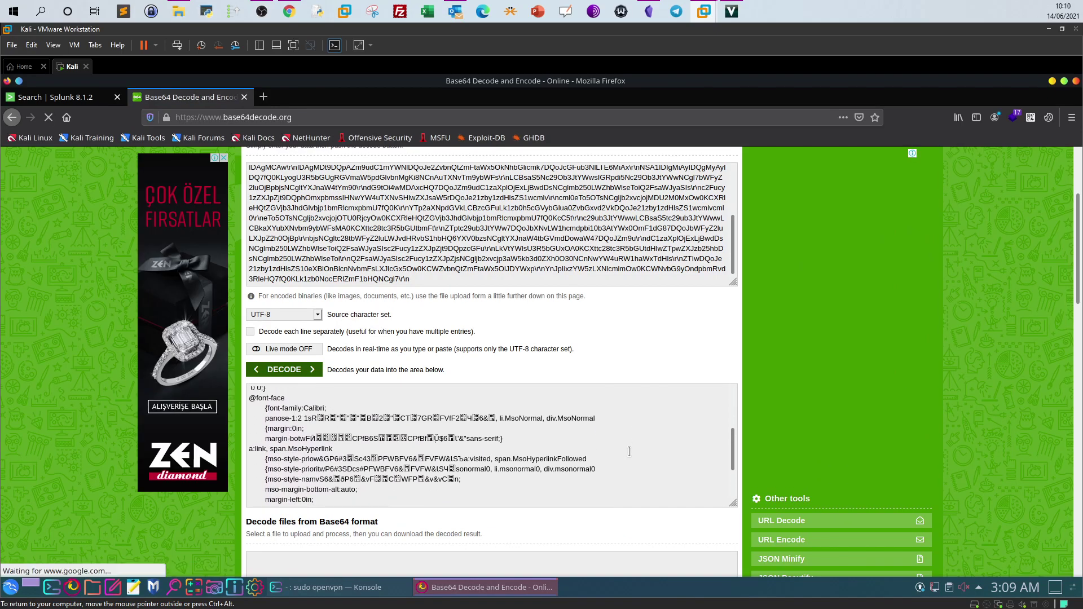
scroll(629, 451, "up", 2)
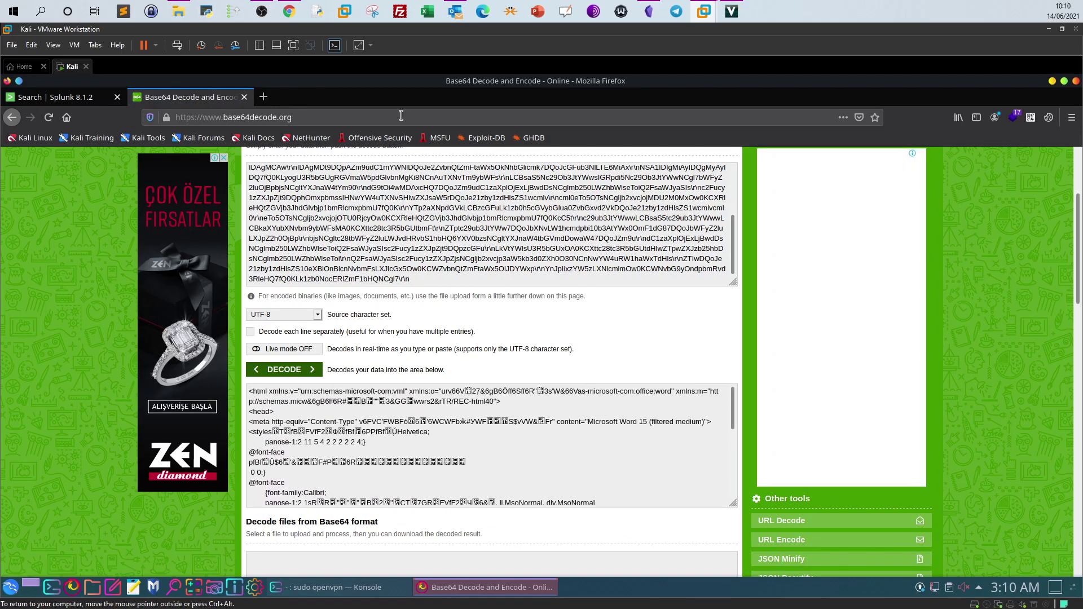
Go back to the Splunk event and copy the second base64 block of the HTML content, directly after the one already decoded
left_click(73, 101)
scroll(587, 450, "down", 3)
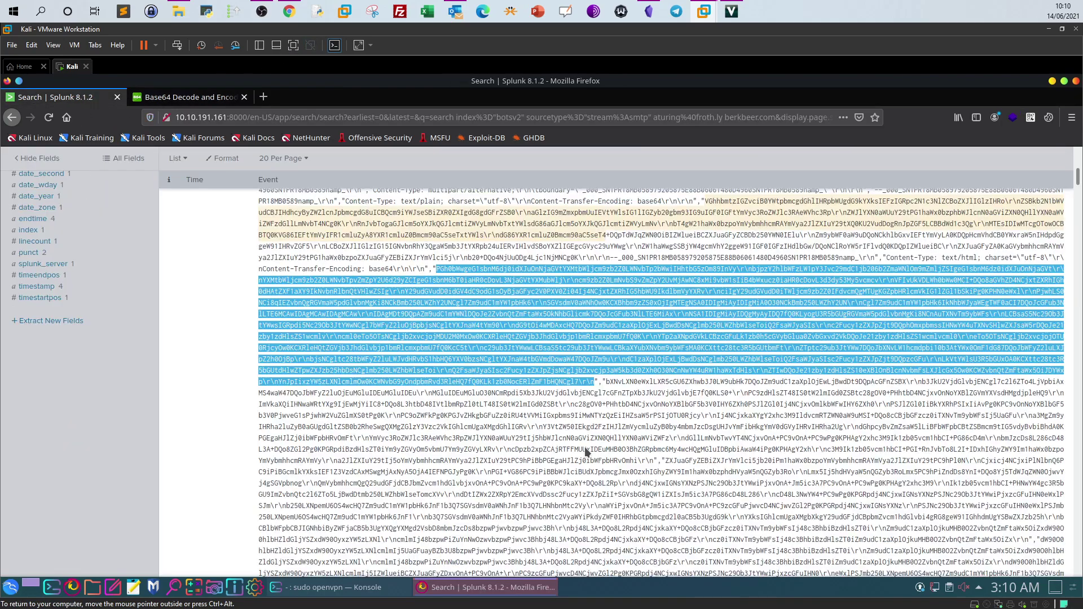
left_click(607, 382)
left_click_drag(614, 406, 653, 458)
right_click(620, 459)
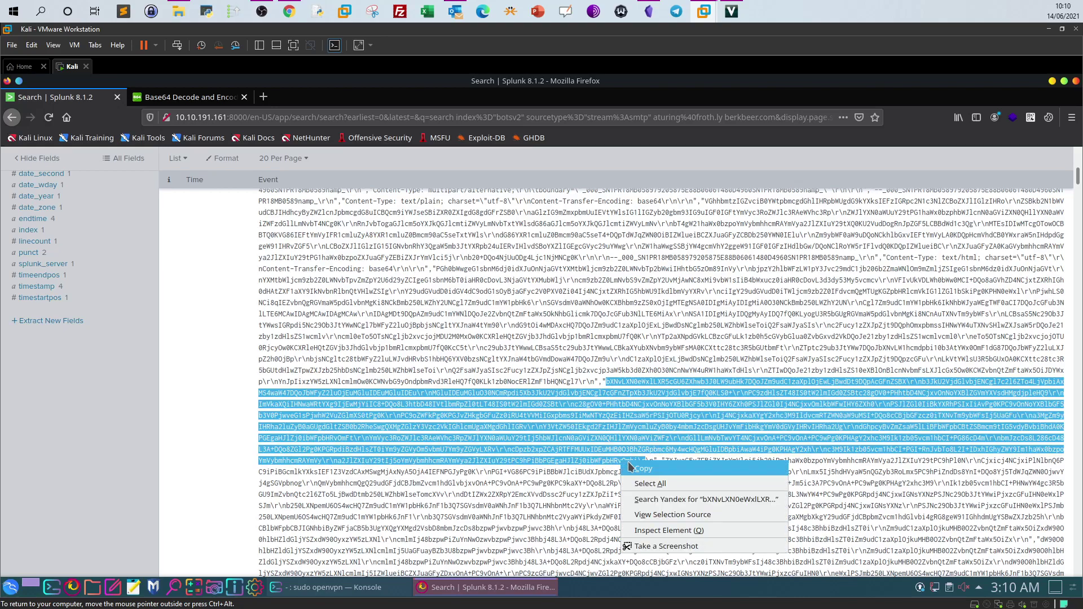
left_click(631, 449)
left_click(648, 453)
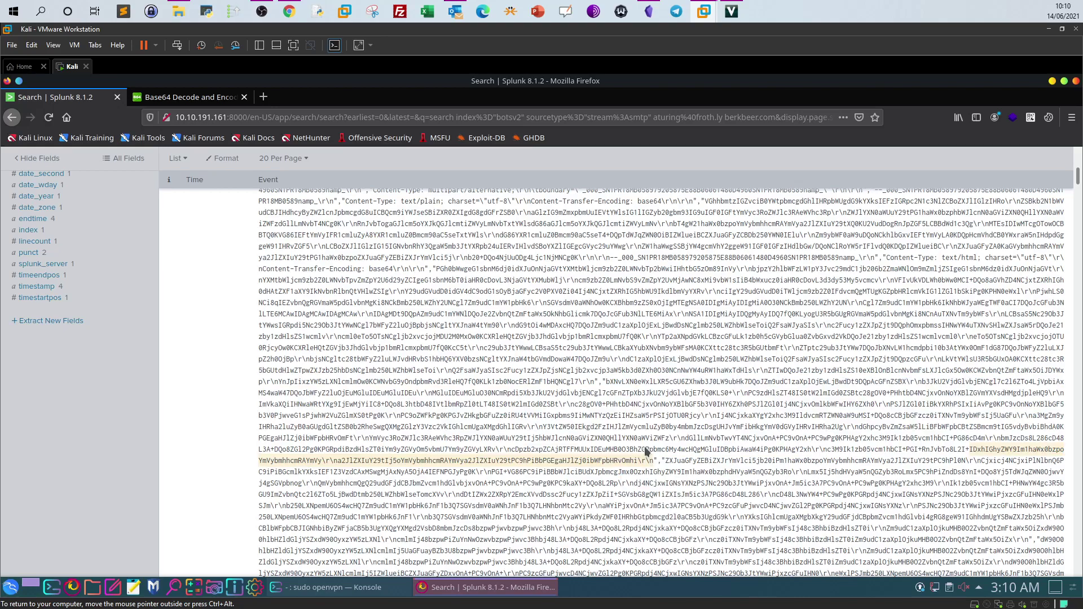
left_click_drag(635, 416, 610, 385)
right_click(608, 384)
left_click(632, 391)
Replace the decoder's input with the second HTML block and decode it to look for the personal e-mail address
left_click(186, 97)
left_click(306, 247)
key("ctrl+a")
key("ctrl+v")
left_click(285, 369)
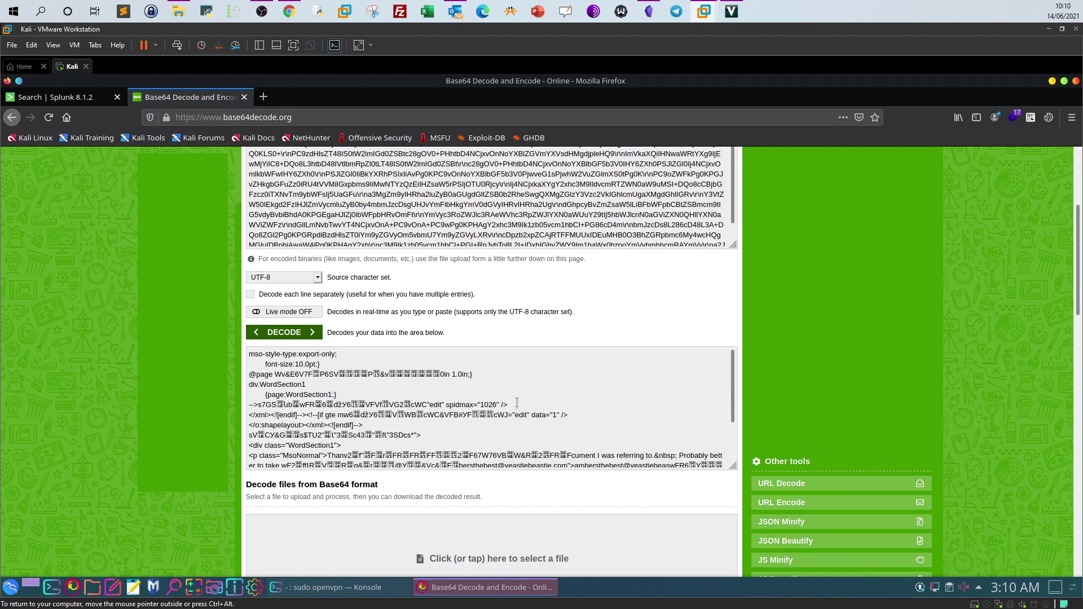
Check the rest of the decoded HTML, then return to the Splunk event and copy the remaining base64 text up to the docx attachment's boundary
scroll(517, 403, "down", 2)
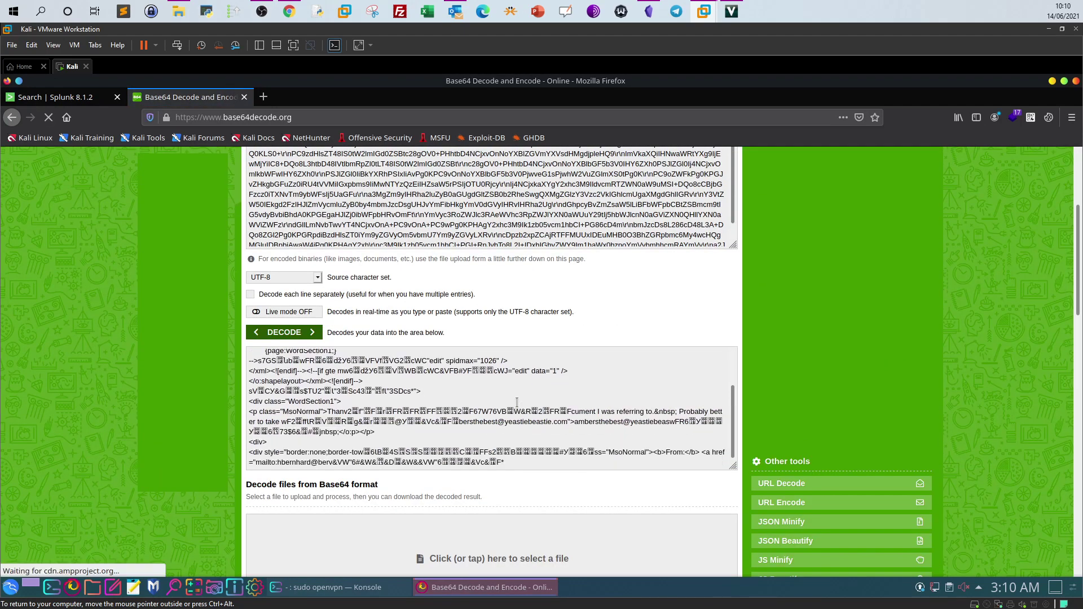
scroll(517, 403, "up", 2)
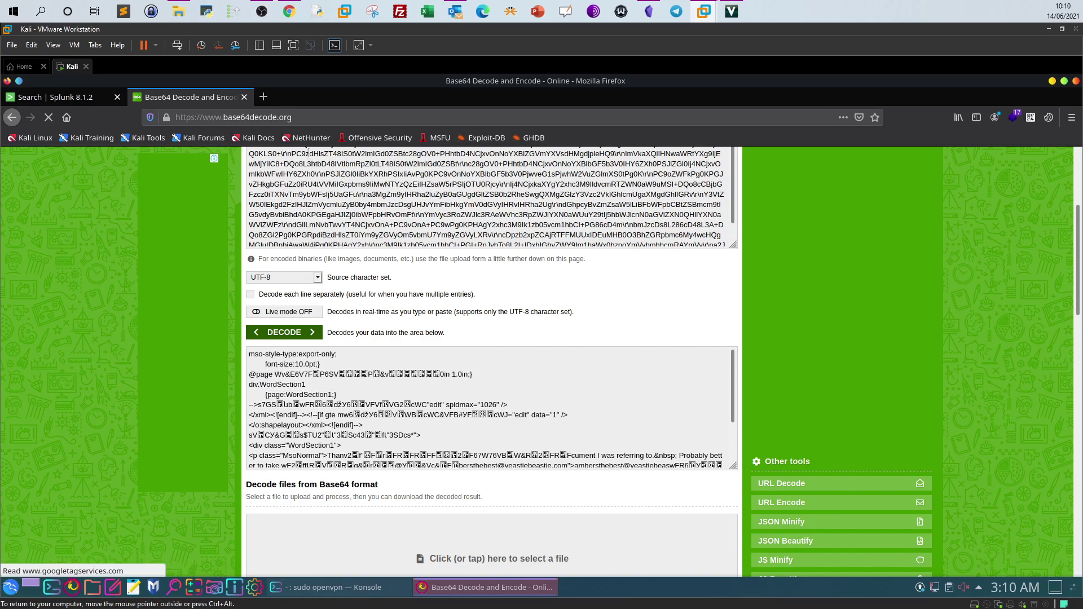
left_click(67, 97)
scroll(643, 372, "down", 2)
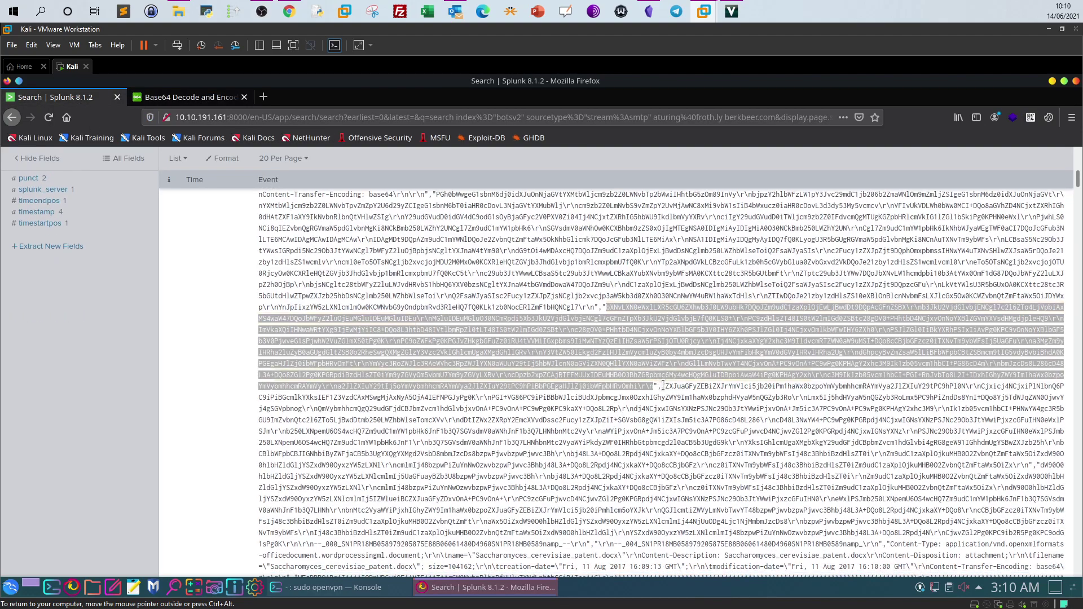
left_click(685, 424)
left_click_drag(666, 386, 533, 434)
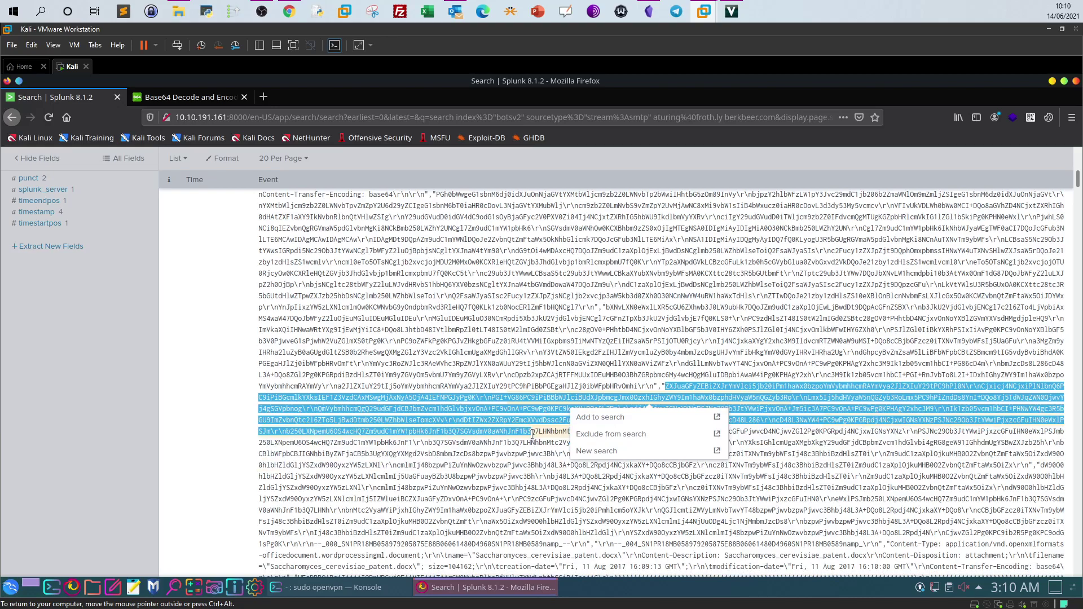
left_click(151, 450)
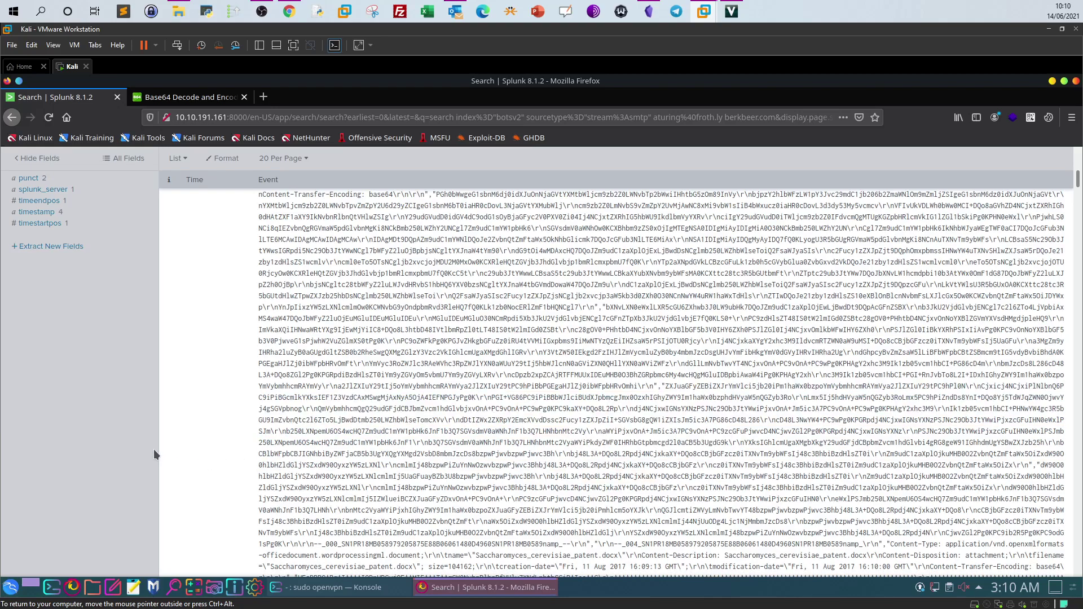
left_click_drag(666, 386, 667, 408)
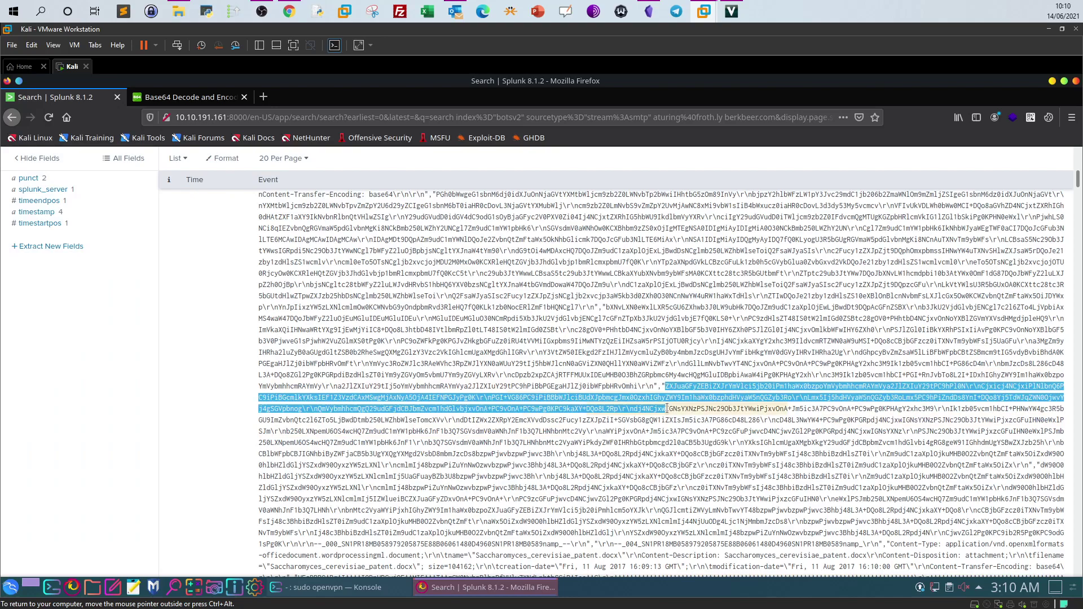
left_click_drag(711, 437, 557, 462)
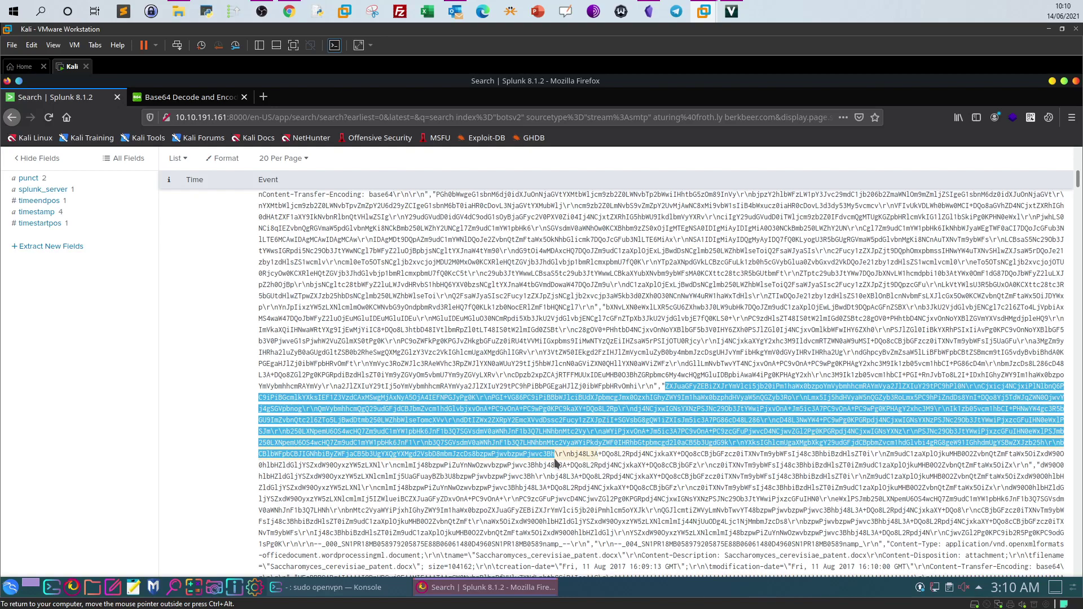
left_click_drag(557, 462, 576, 546)
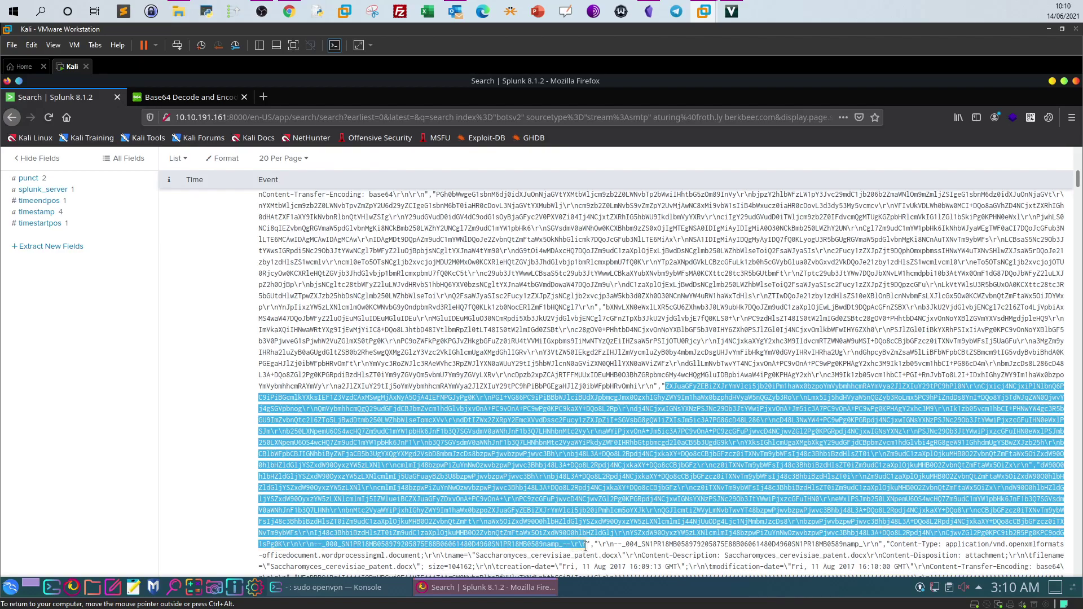
right_click(561, 546)
left_click(573, 460)
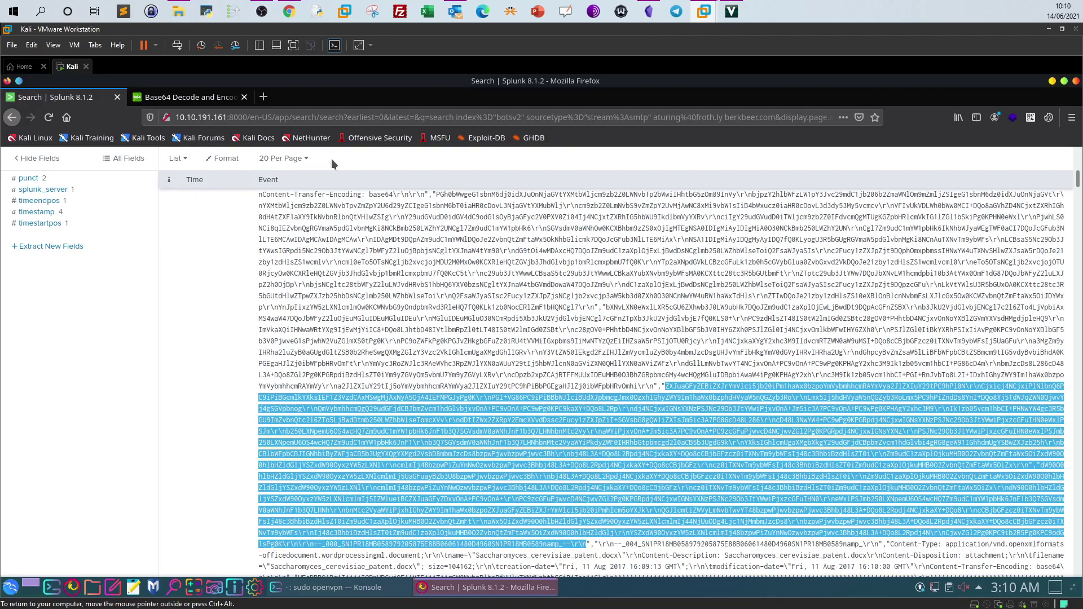
Replace the decoder's input with the copied remainder of the HTML content and decode it
left_click(208, 104)
key("ctrl+a")
key("ctrl+v")
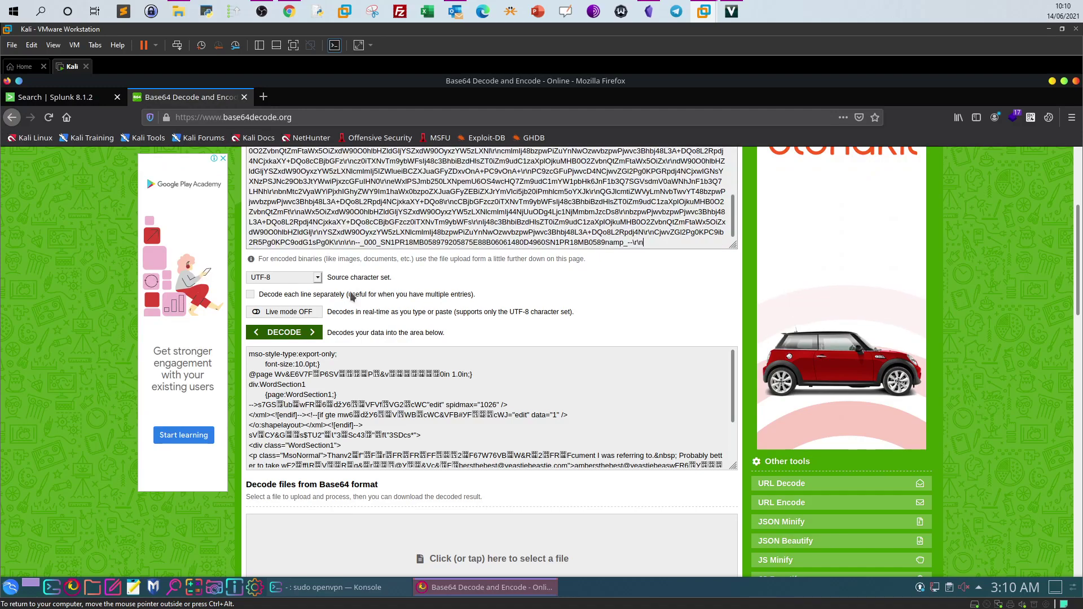
left_click(283, 333)
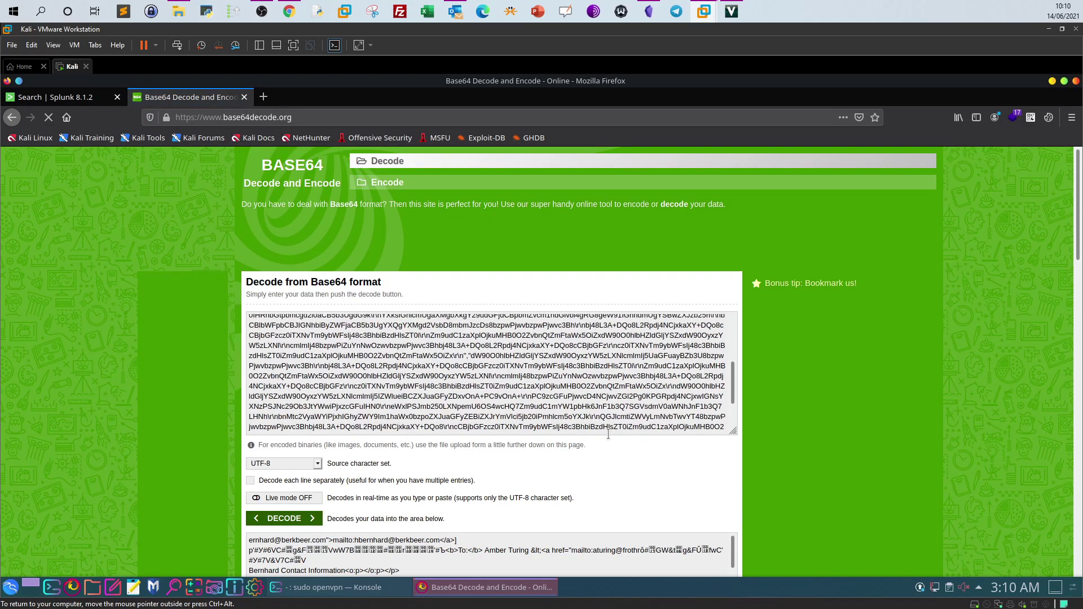
scroll(811, 473, "down", 3)
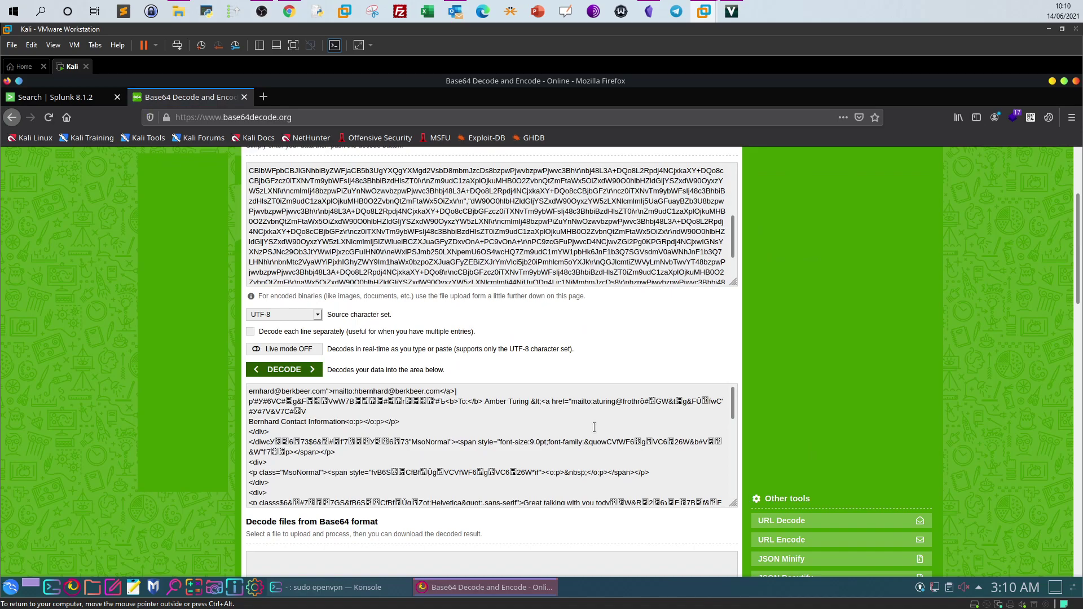
Read through the decoded HTML message for the employee's personal e-mail address and the sender's request for another contact e-mail
scroll(594, 433, "down", 5)
scroll(594, 427, "down", 2)
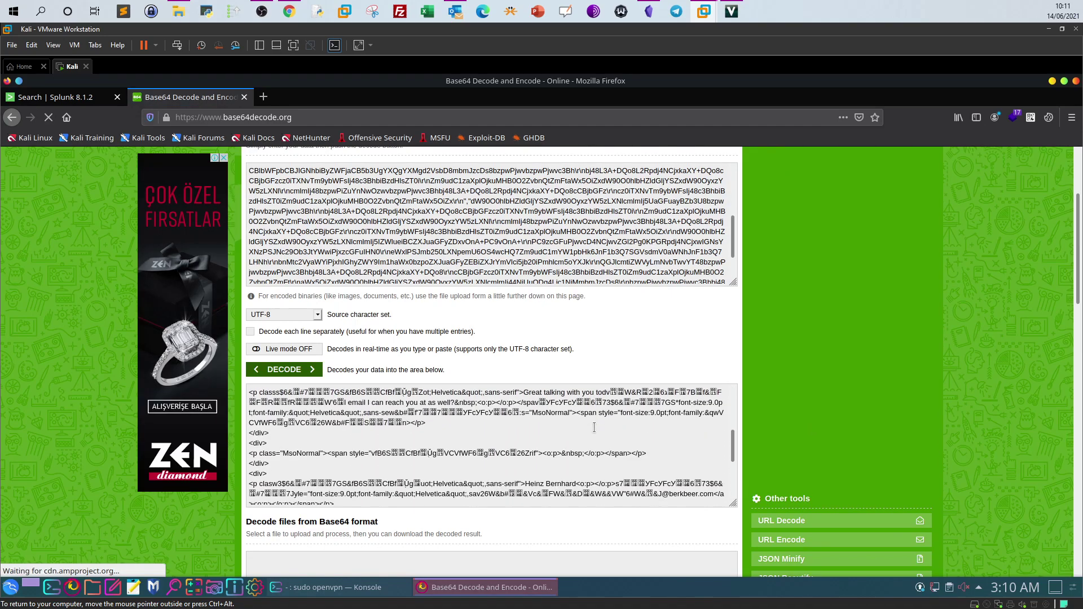
scroll(594, 428, "down", 2)
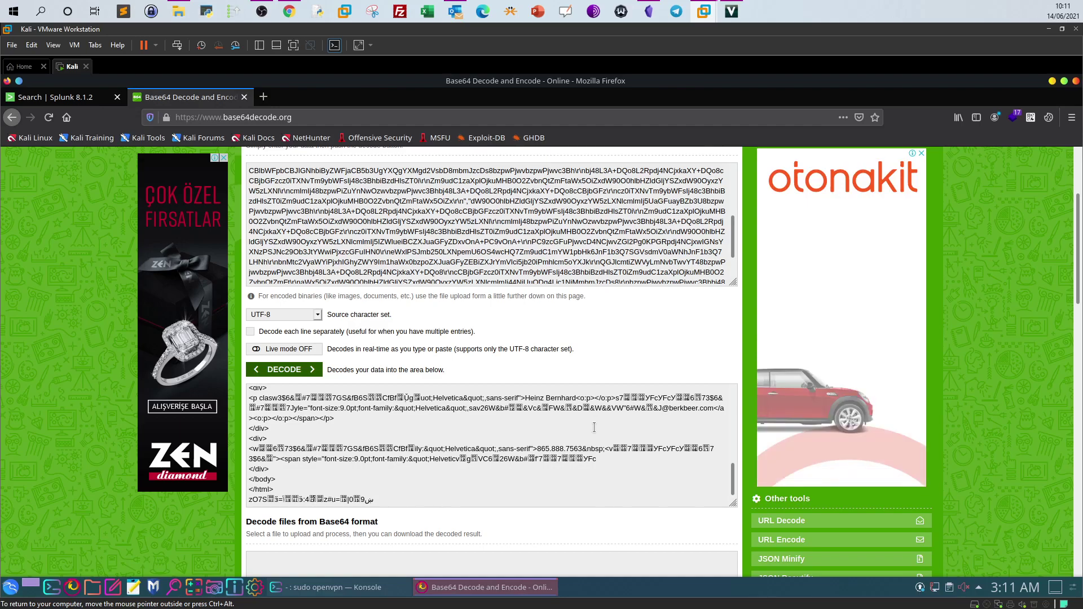
scroll(594, 427, "up", 3)
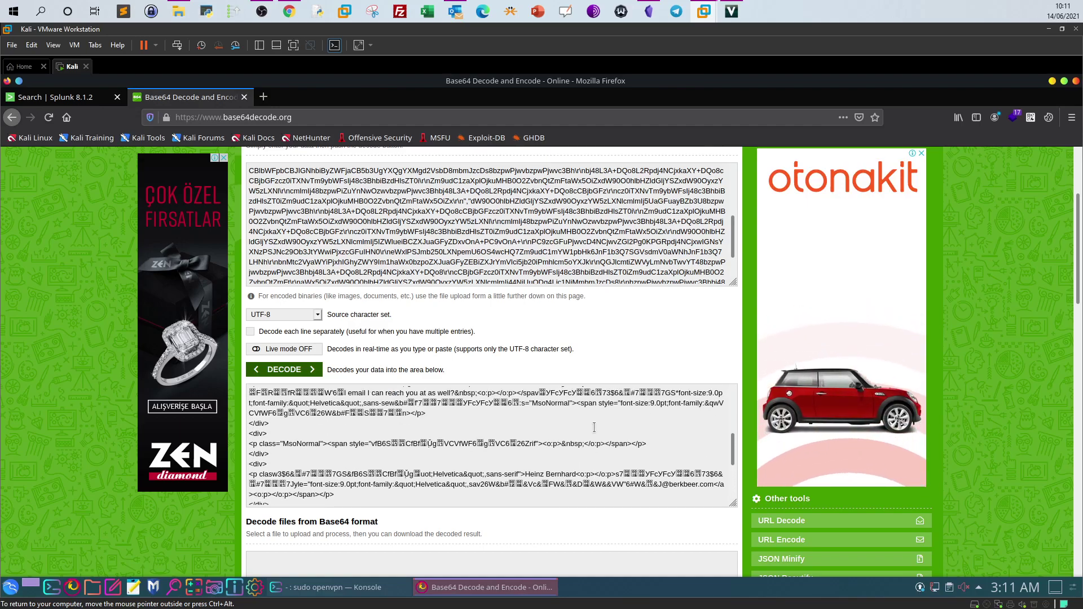
scroll(595, 428, "up", 2)
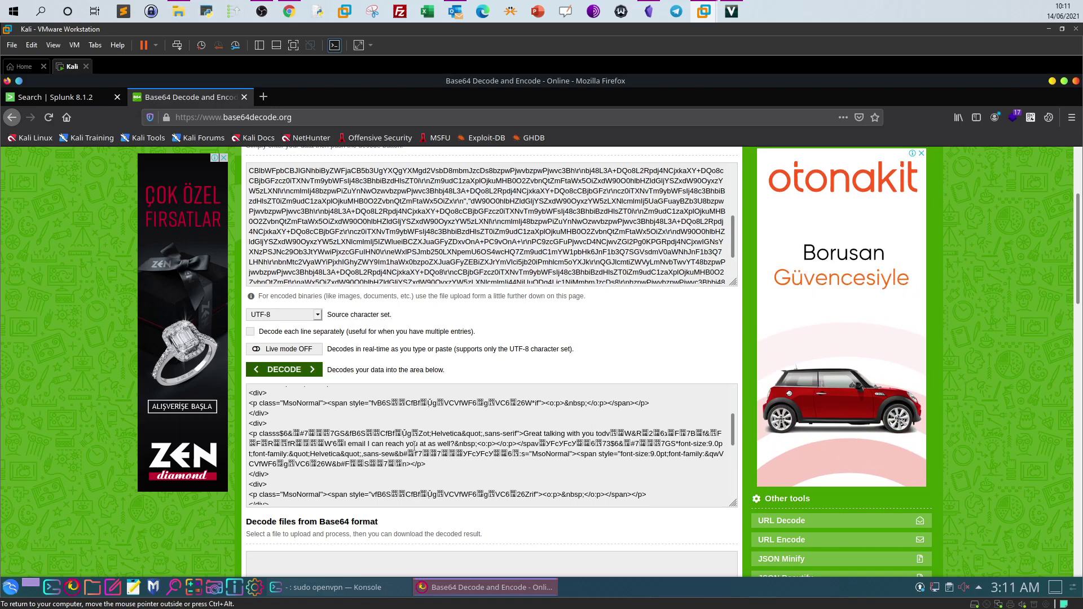
scroll(514, 431, "up", 2)
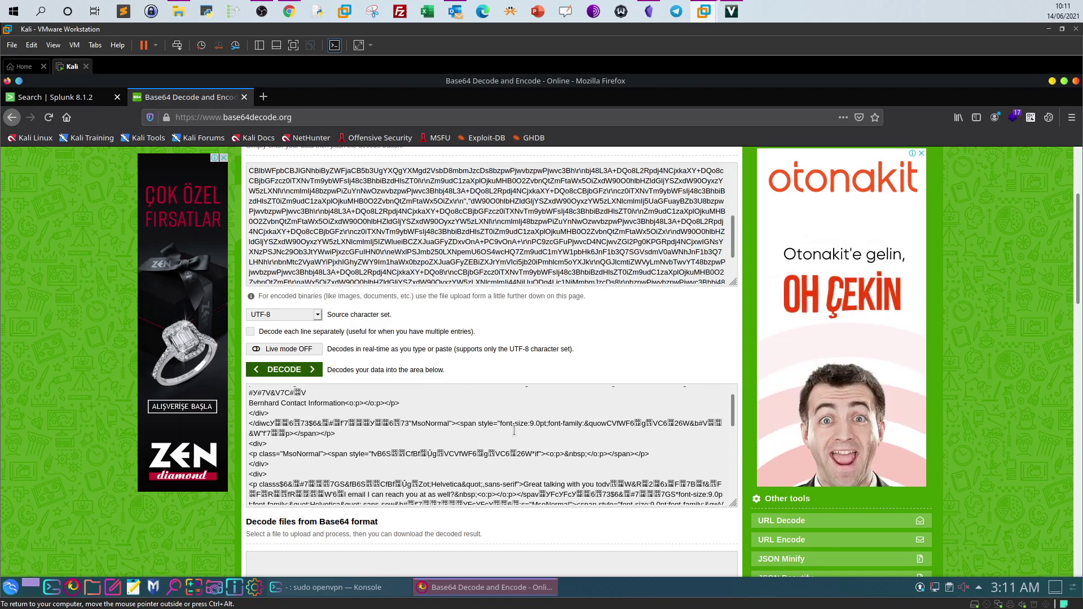
scroll(526, 444, "up", 1)
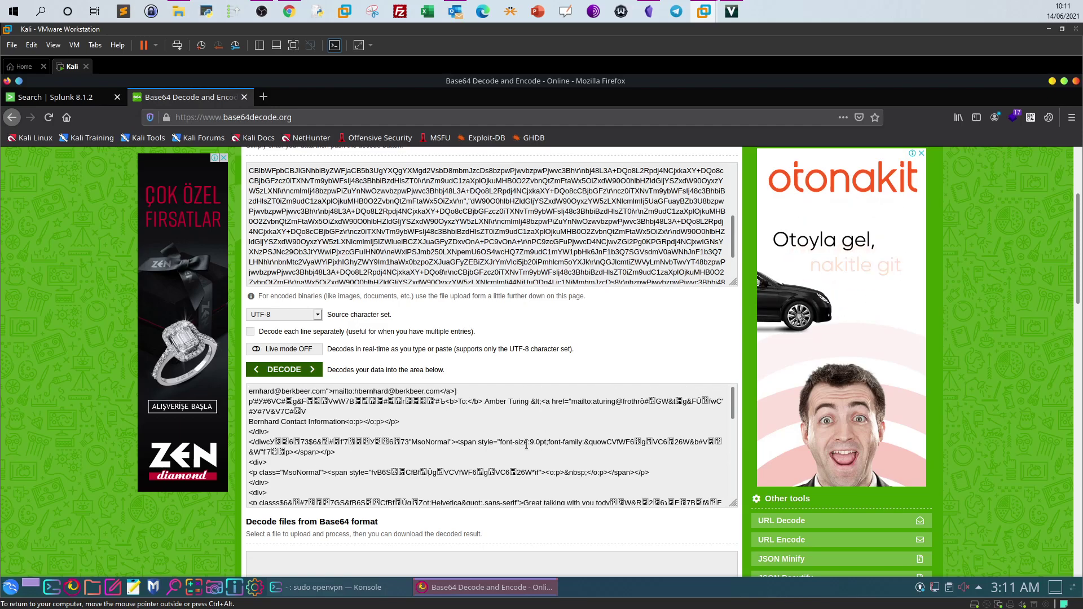
scroll(527, 444, "down", 2)
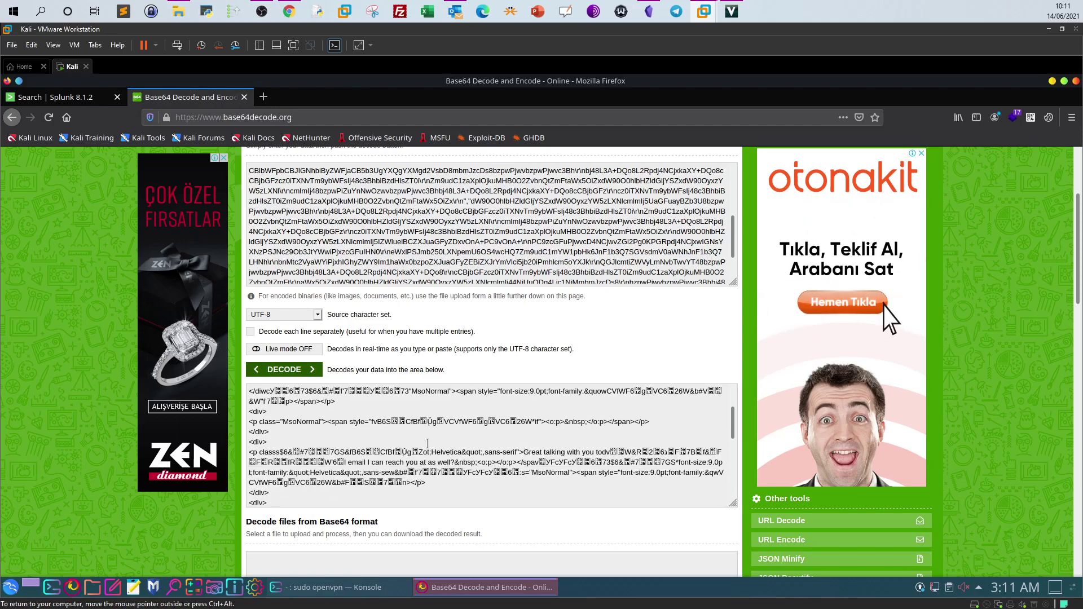
left_click_drag(348, 462, 449, 462)
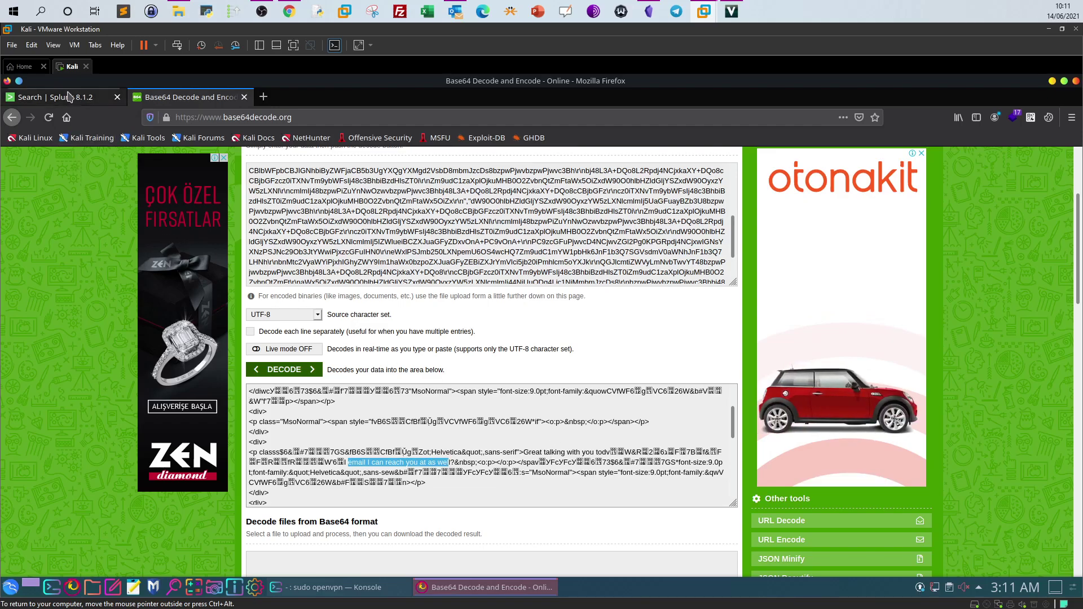
Go back to the Splunk event and copy the leading base64 blocks of the Saccharomyces_cerevisiae_patent.docx attachment
left_click(50, 97)
scroll(618, 313, "down", 5)
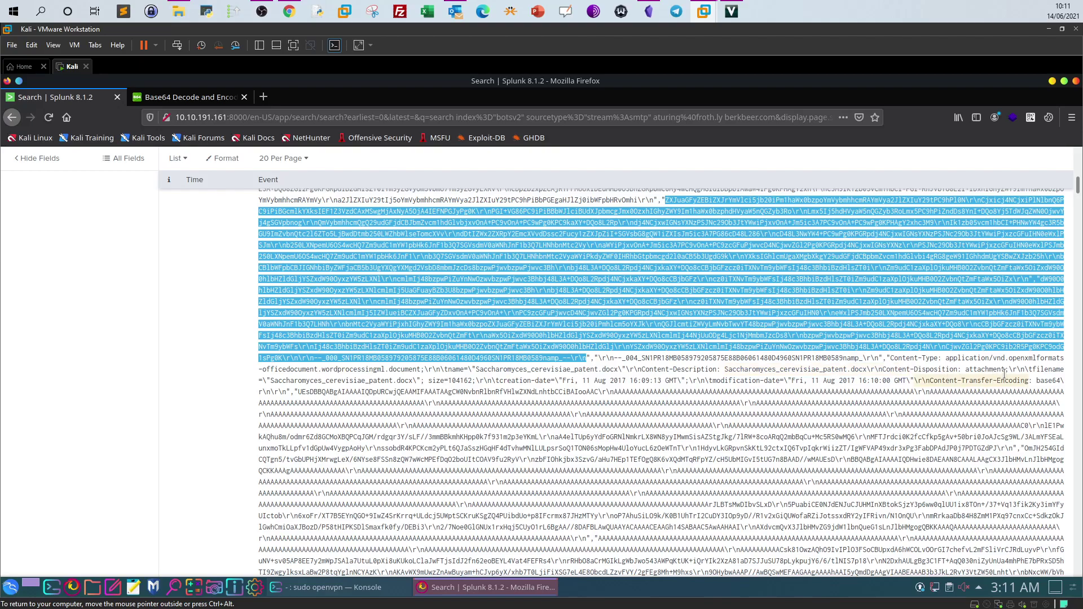
left_click_drag(299, 392, 432, 448)
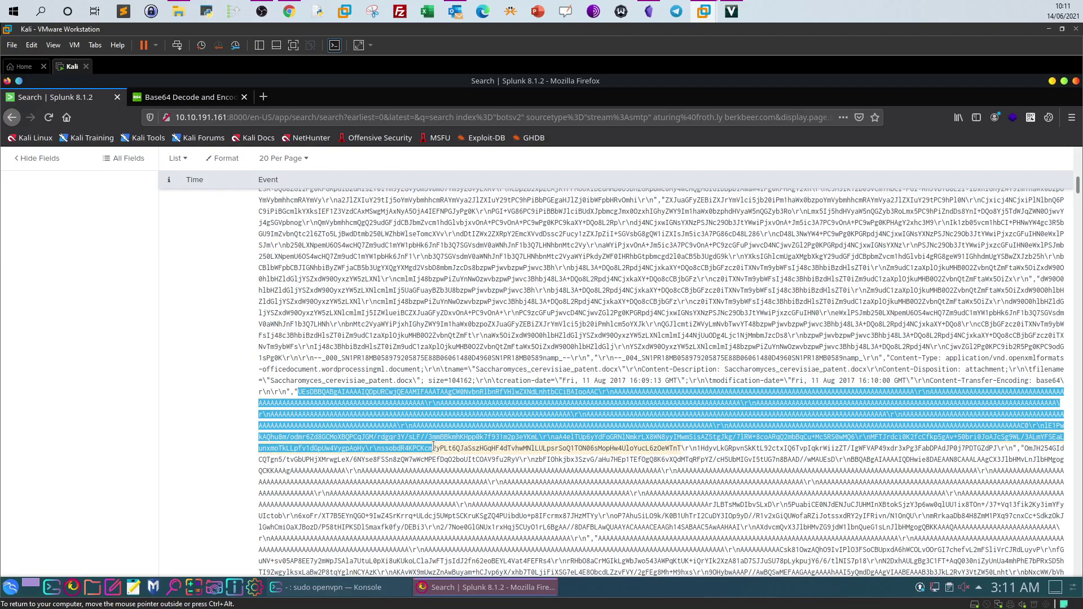
left_click_drag(477, 479, 587, 503)
scroll(689, 479, "down", 1)
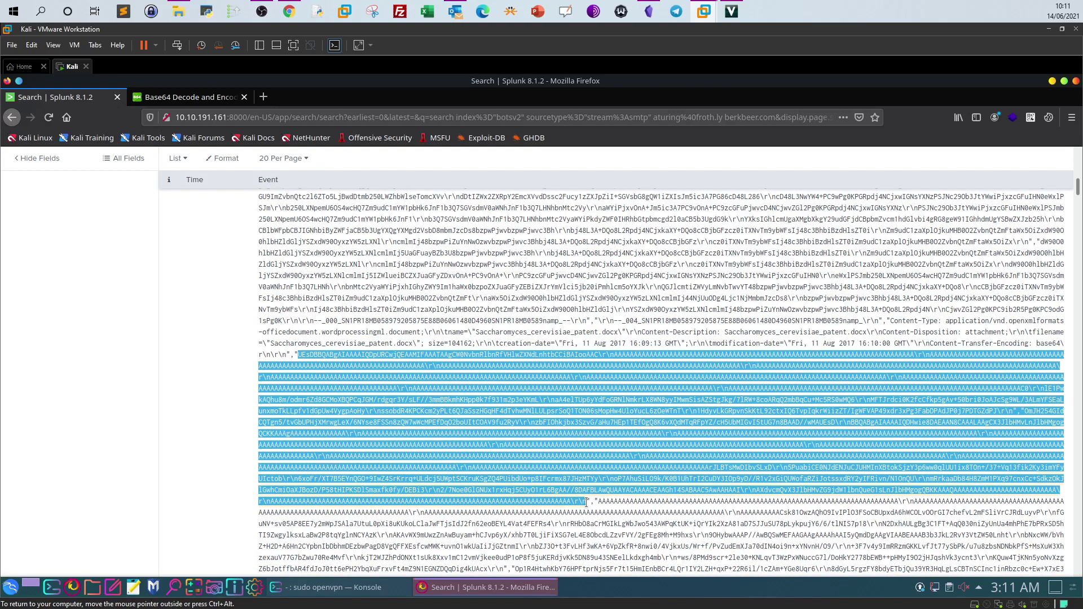
right_click(571, 510)
left_click(593, 420)
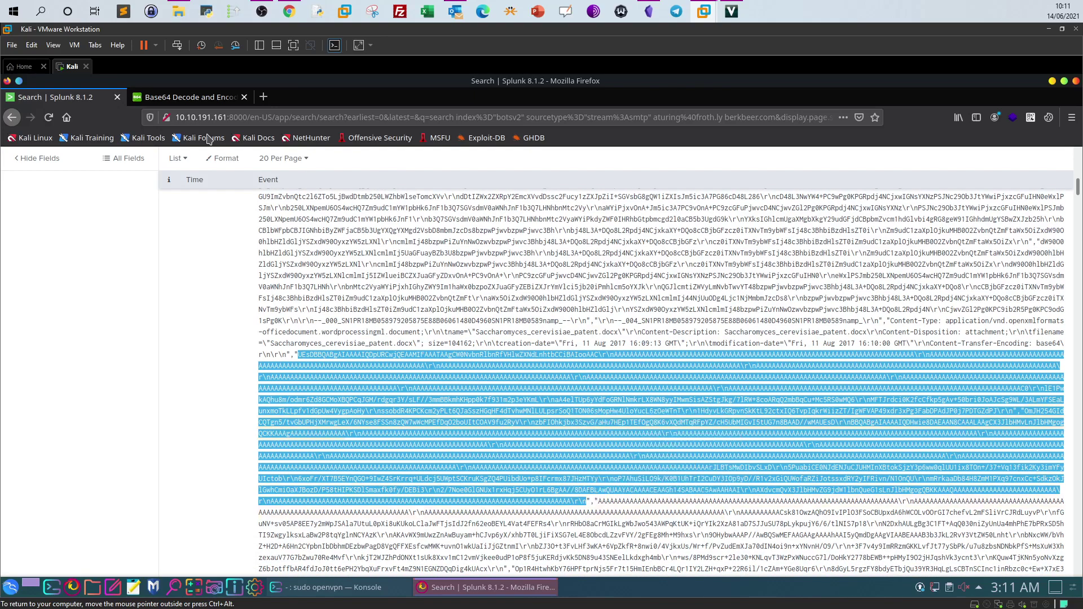
Replace the decoder's input with the copied attachment data, decode it, and look through the output for readable text
left_click(187, 97)
left_click(361, 247)
key("ctrl+a")
key("ctrl+v")
left_click(285, 370)
scroll(523, 420, "down", 10)
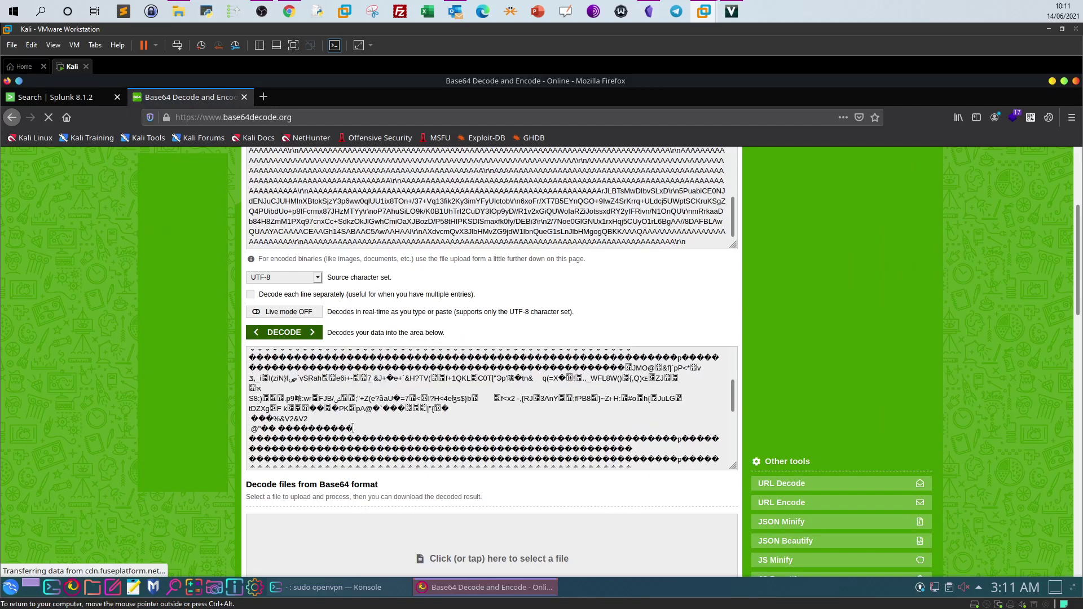
scroll(353, 429, "down", 5)
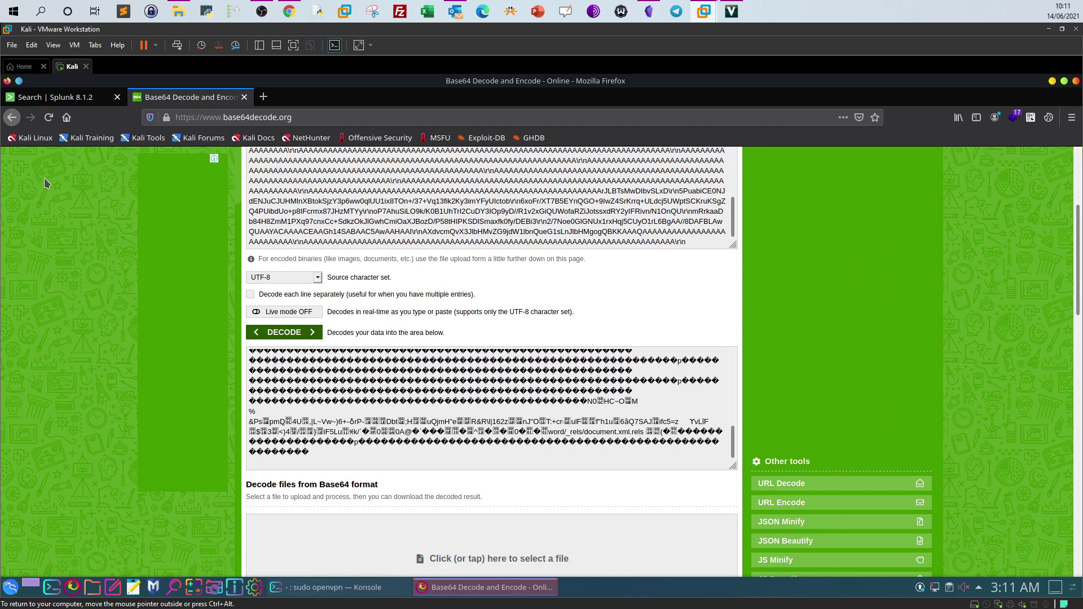
Go back to the Splunk event and copy the base64 block under the text/plain content type, through its closing boundary
left_click(57, 97)
double_click(550, 370)
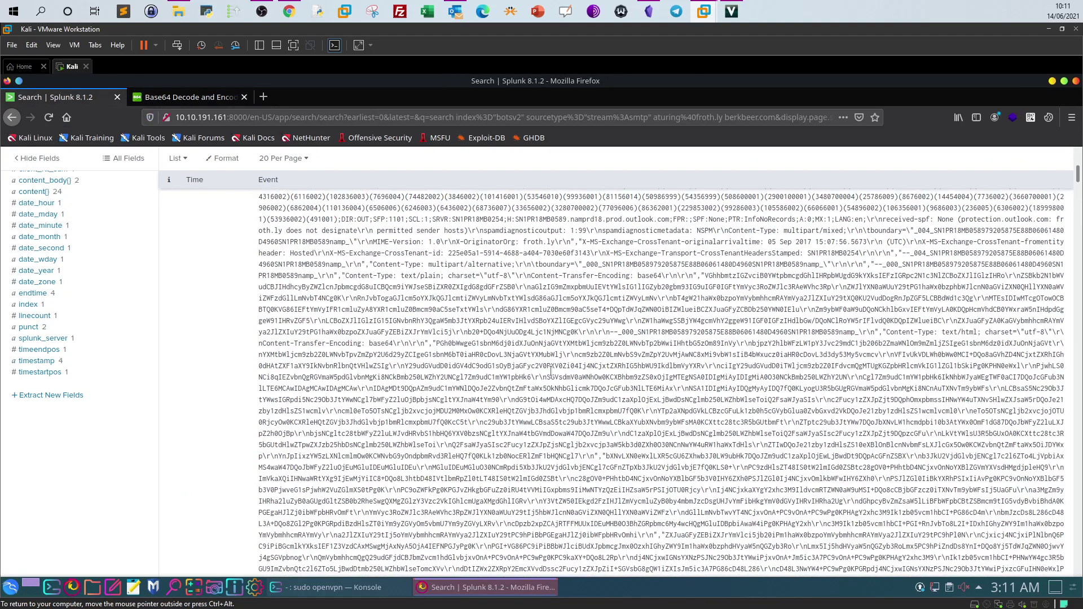
scroll(551, 371, "up", 10)
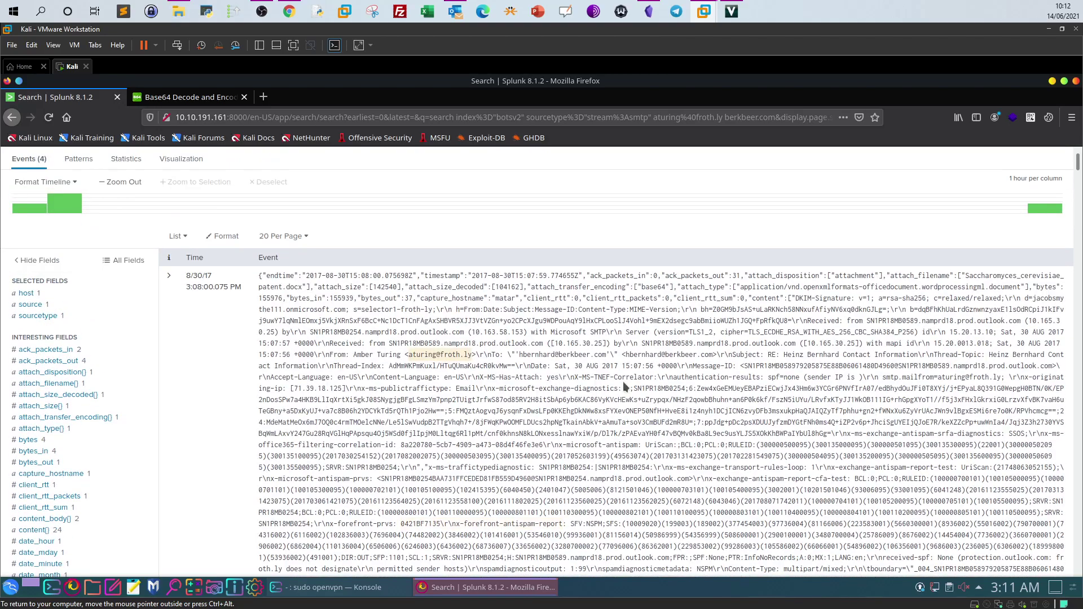
scroll(642, 385, "down", 2)
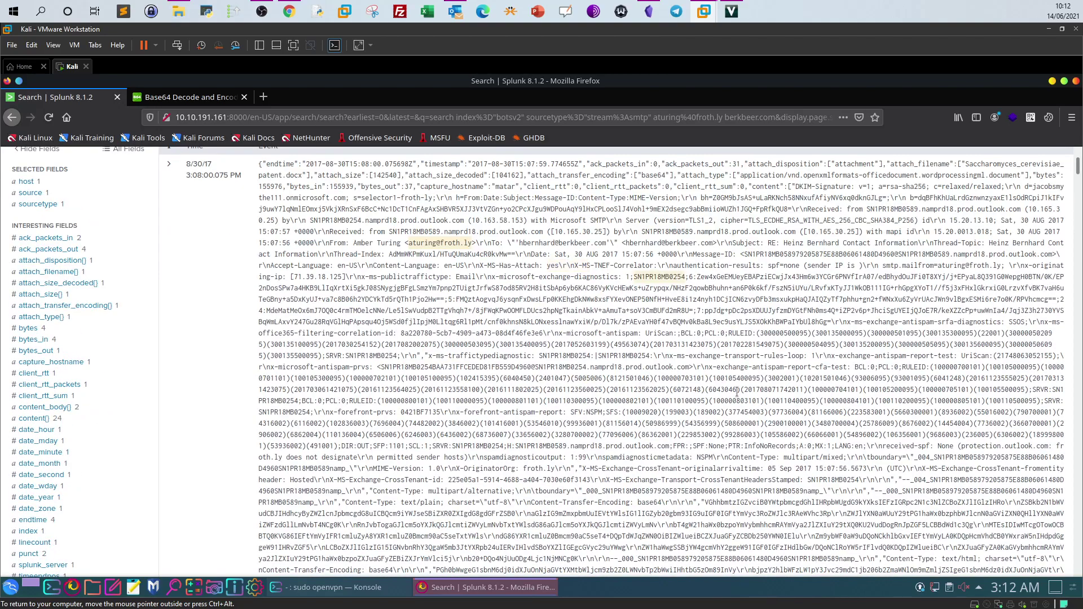
scroll(865, 405, "down", 1)
scroll(866, 412, "down", 2)
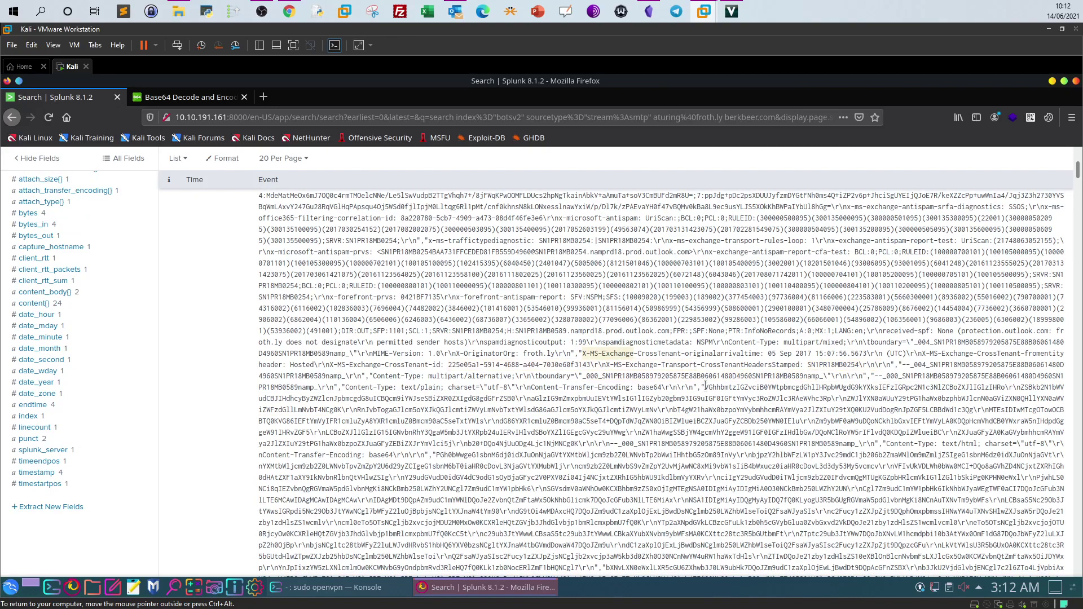
left_click_drag(705, 387, 711, 421)
left_click_drag(630, 442, 858, 446)
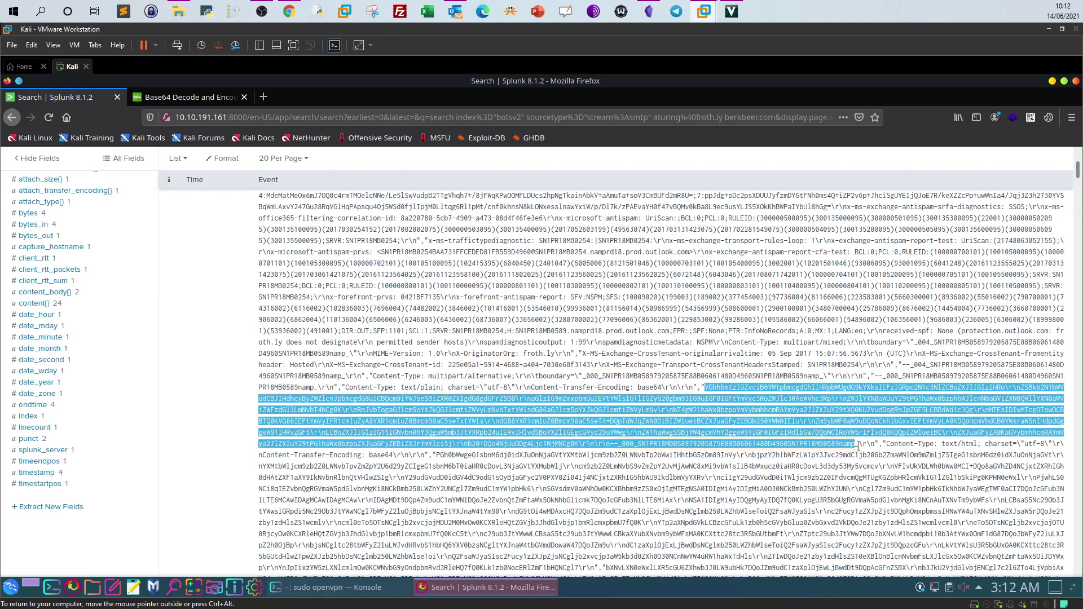
right_click(848, 446)
left_click(863, 456)
Replace the decoder's input with the text/plain block, decode it, and locate the employee's personal e-mail address in the message
left_click(186, 97)
key("ctrl+a")
key("ctrl+v")
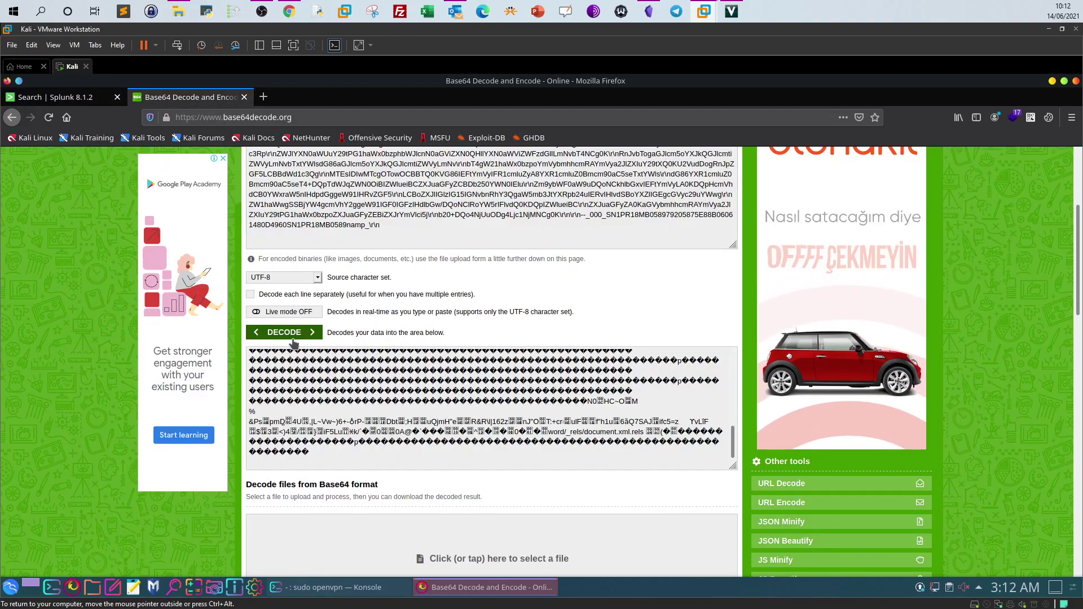
left_click(284, 332)
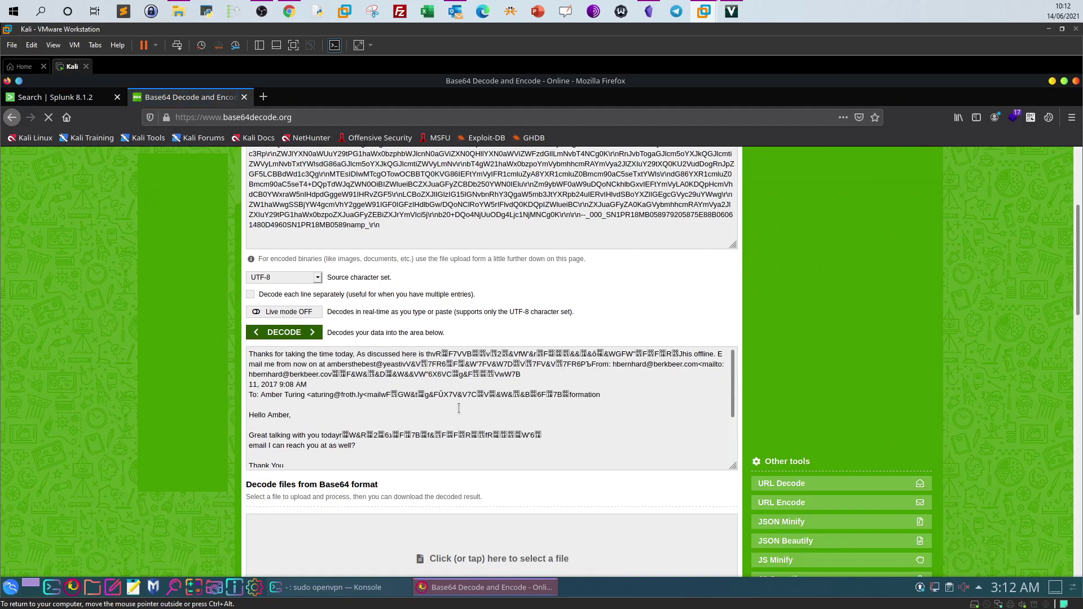
left_click_drag(329, 365, 405, 365)
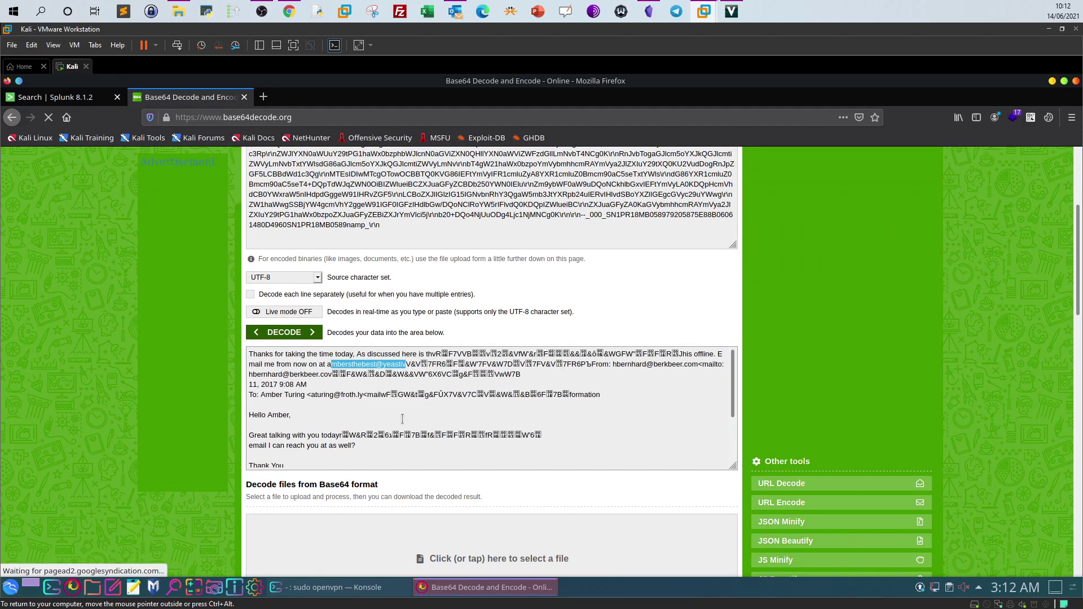
left_click(401, 377)
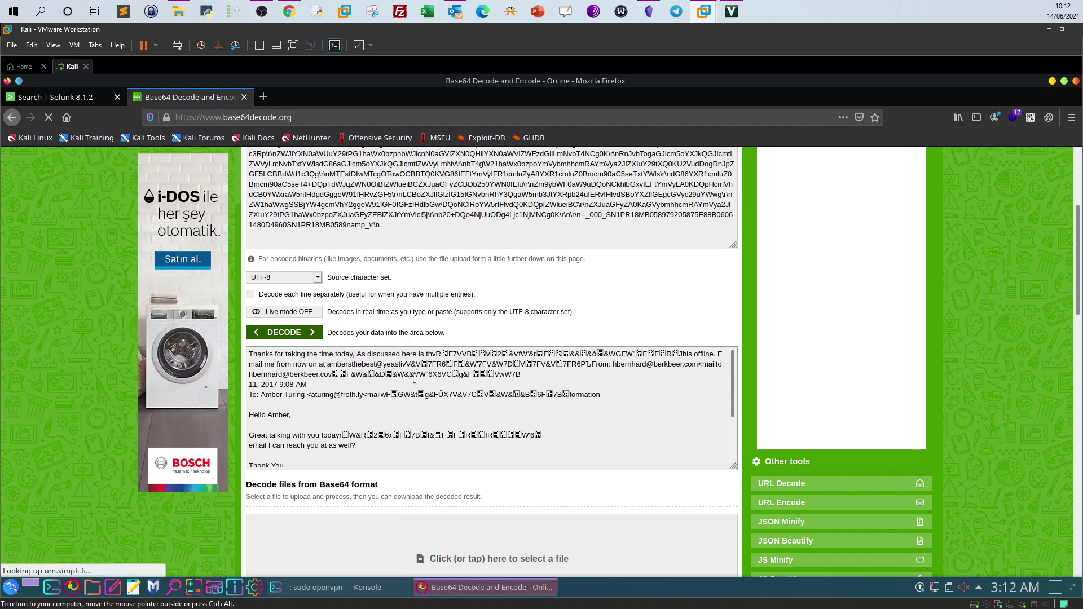
Check the accepted personal e-mail answer in the TryHackMe room against the garbled domain part in the decoded message
left_click(288, 11)
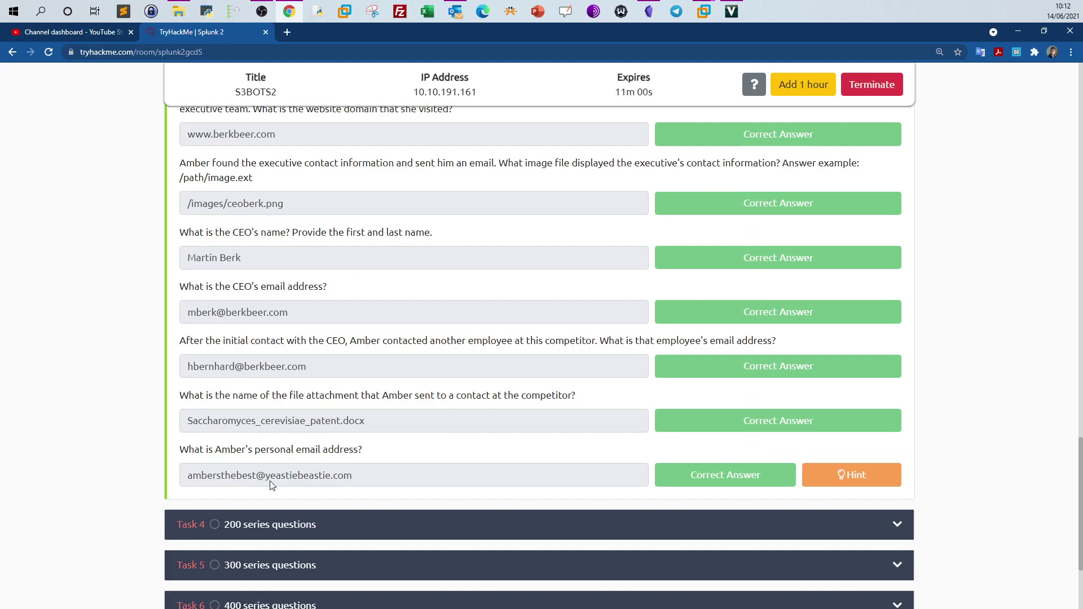
left_click(706, 17)
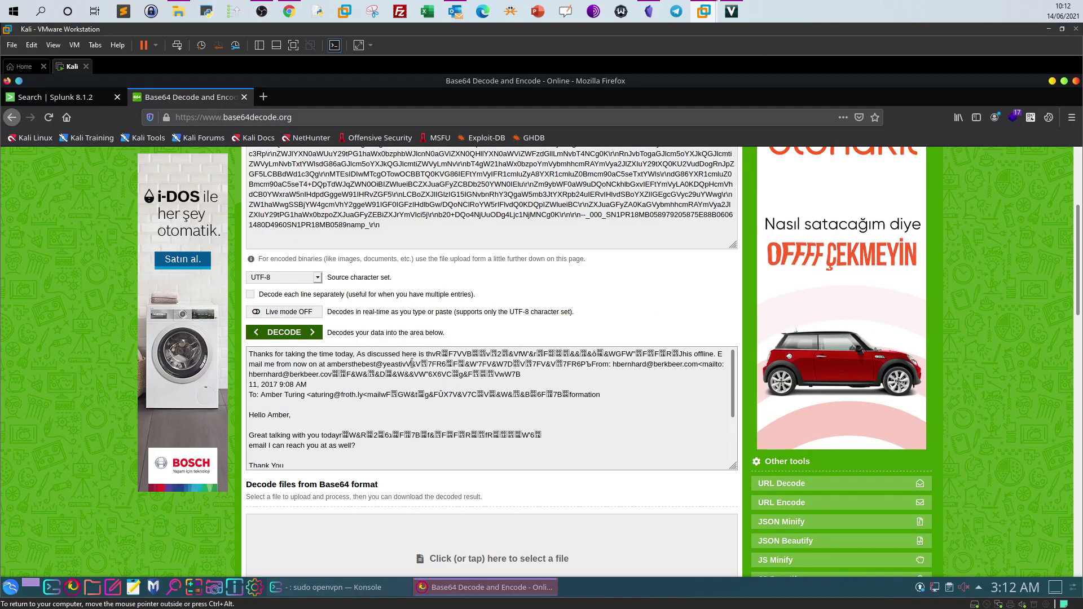
left_click_drag(410, 364, 455, 364)
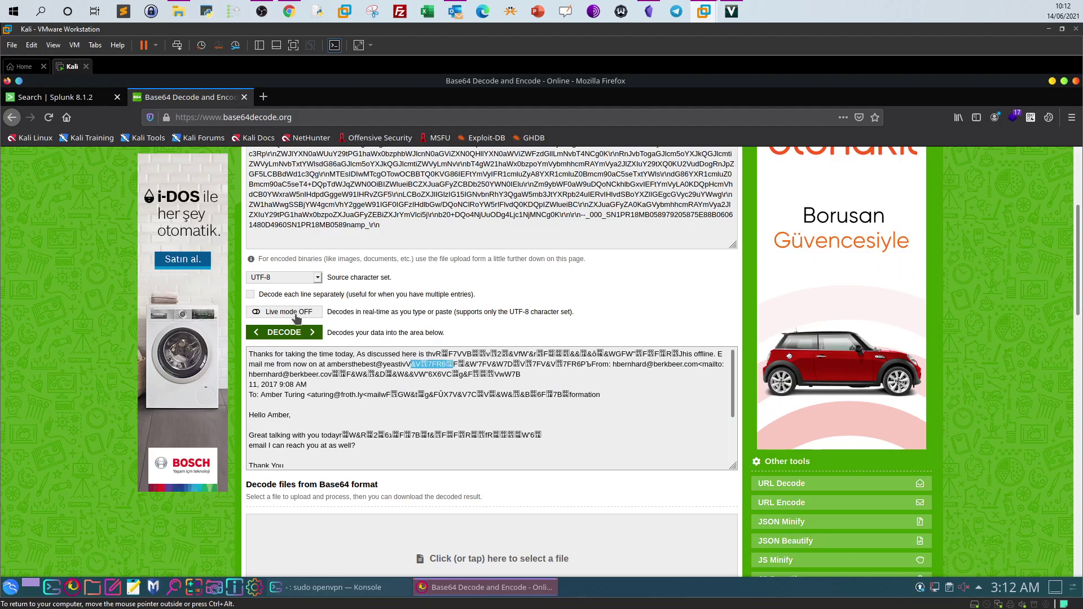
Set the decoder's source character set to ASCII, decode the text/plain block again, and examine the garbled e-mail domain and the rest of the message
left_click(292, 276)
left_click(288, 350)
left_click(291, 277)
left_click(285, 311)
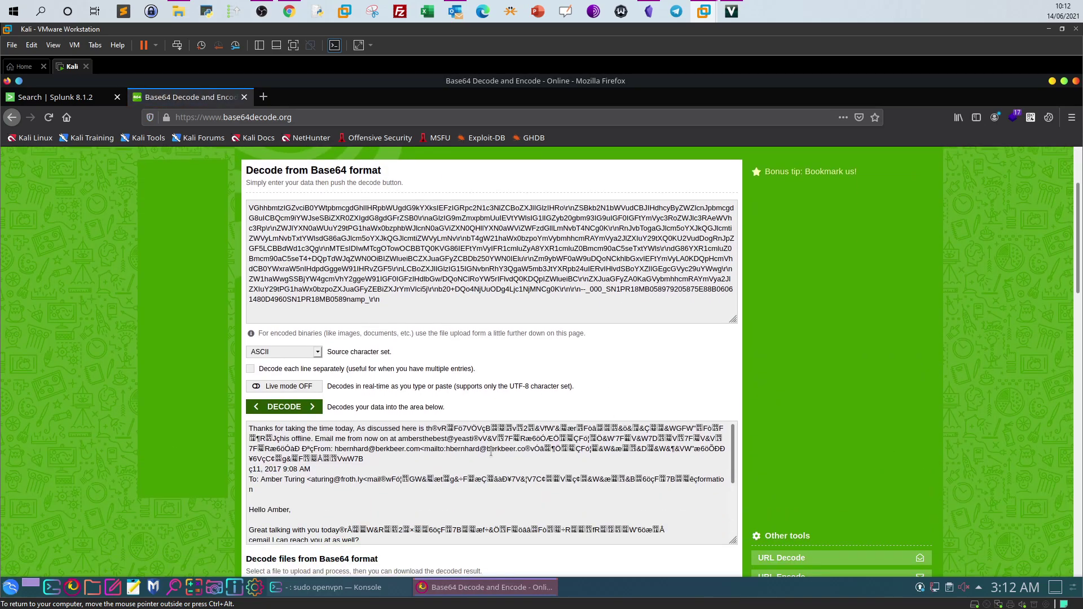
left_click_drag(483, 439, 502, 443)
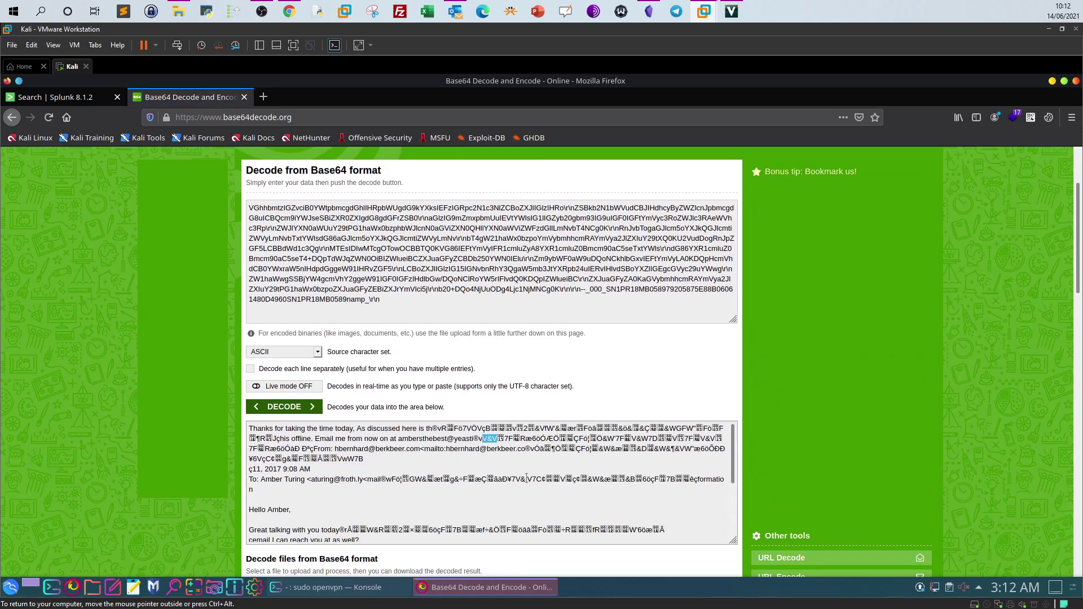
scroll(527, 479, "down", 3)
scroll(347, 473, "down", 1)
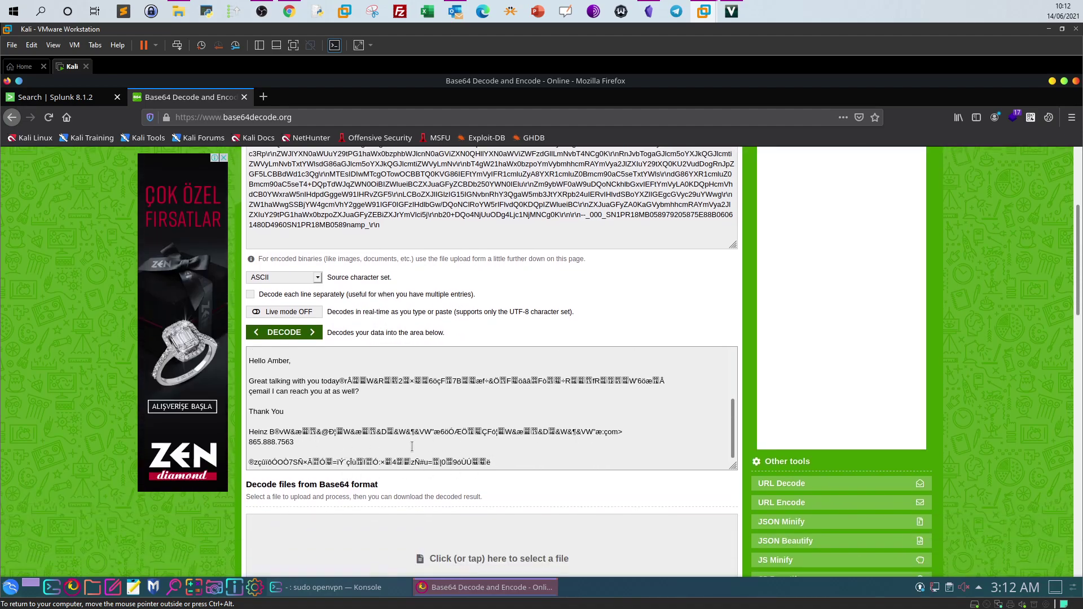
scroll(411, 447, "up", 2)
scroll(412, 447, "up", 1)
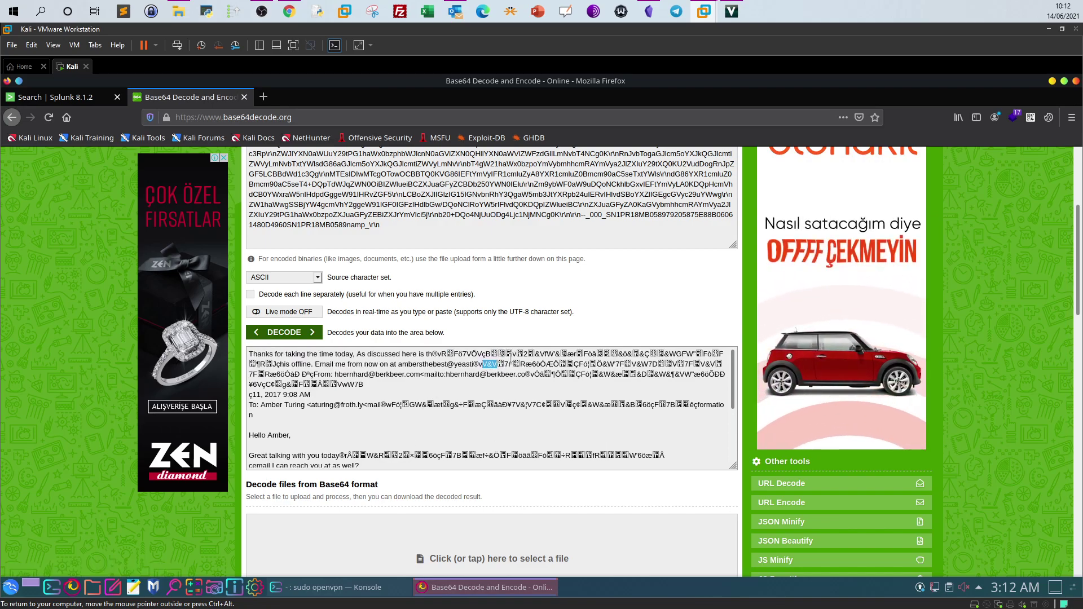
Go back to the Splunk event and copy the first base64 block under the text/html content type
left_click(56, 97)
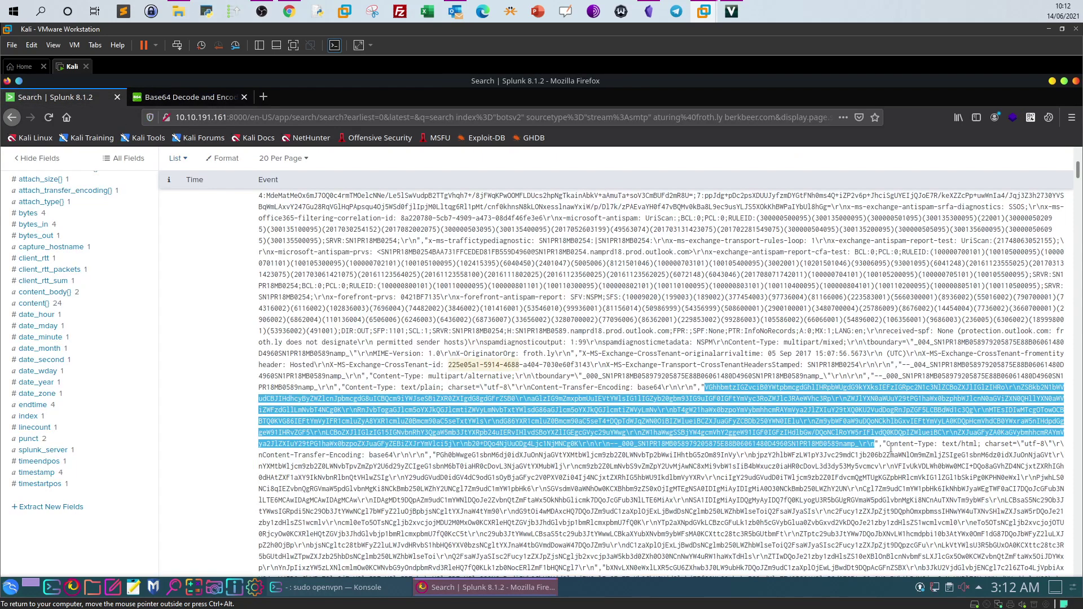
left_click_drag(436, 455, 597, 575)
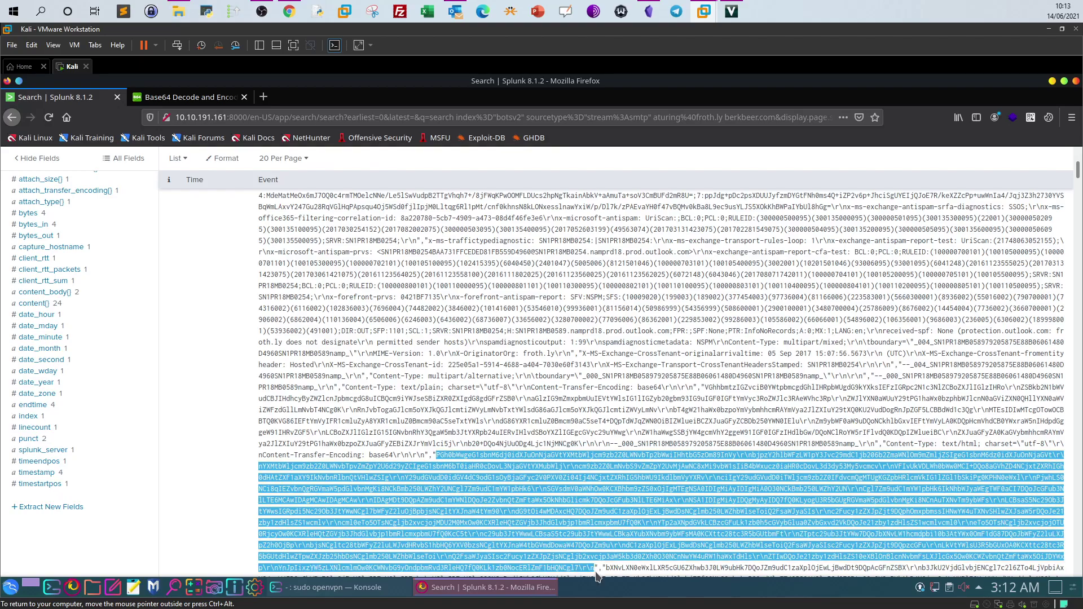
right_click(574, 566)
left_click(593, 480)
Replace the decoder's input with the first text/html block, decode it, and look through the HTML output for the e-mail address
key("ctrl+Tab")
key("ctrl+a")
key("ctrl+v")
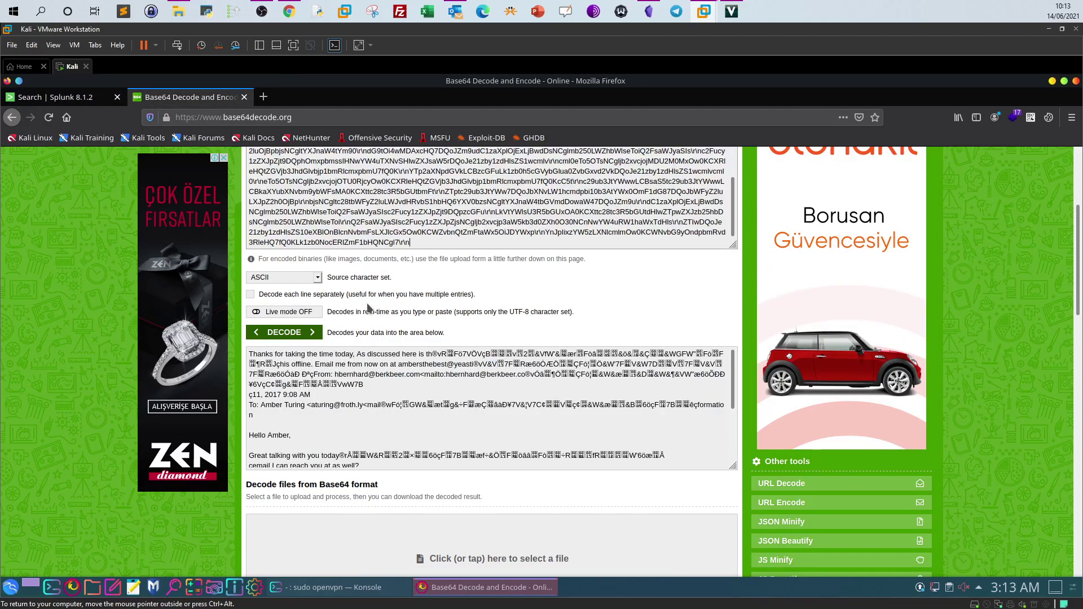
left_click(295, 337)
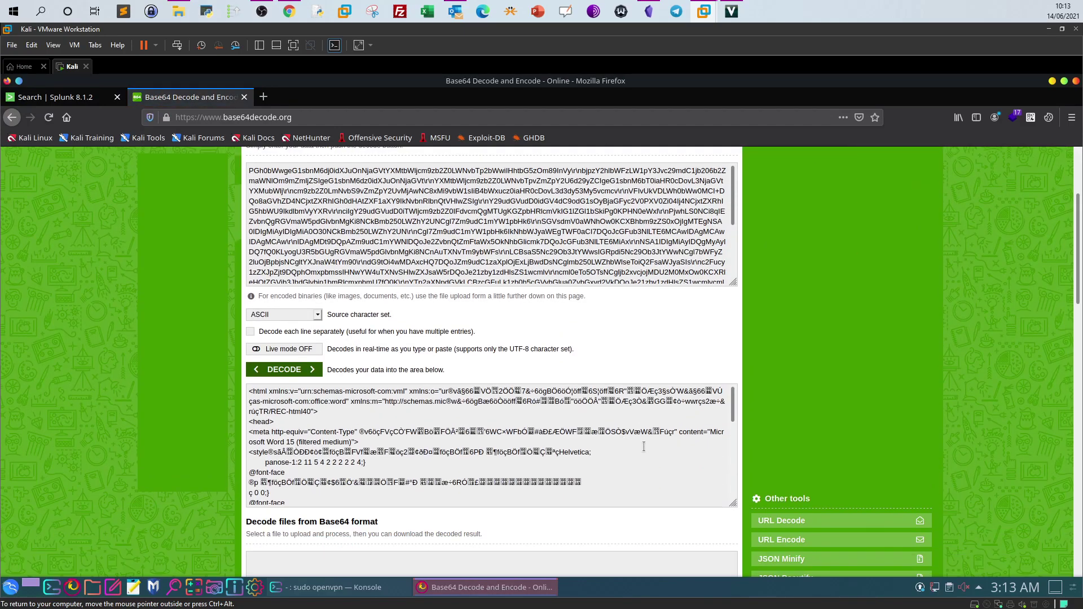
scroll(644, 446, "down", 3)
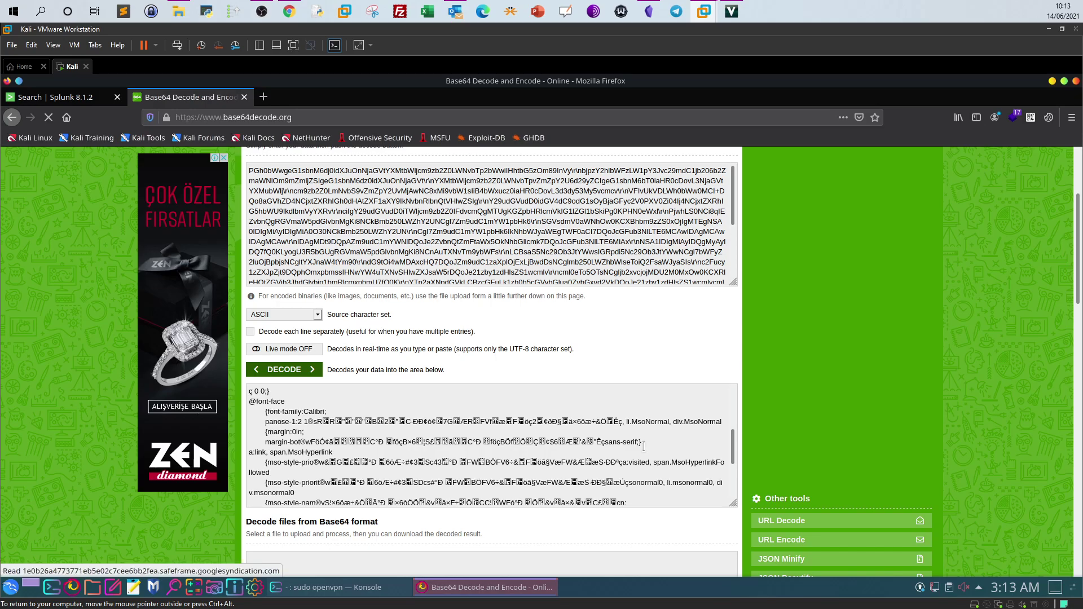
scroll(644, 446, "down", 3)
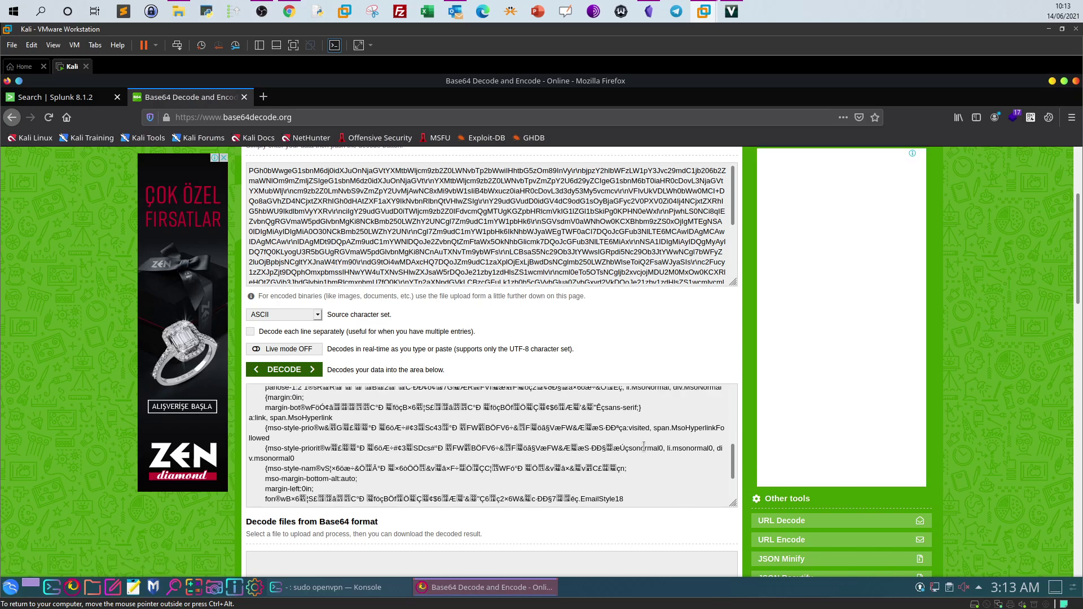
scroll(644, 447, "up", 5)
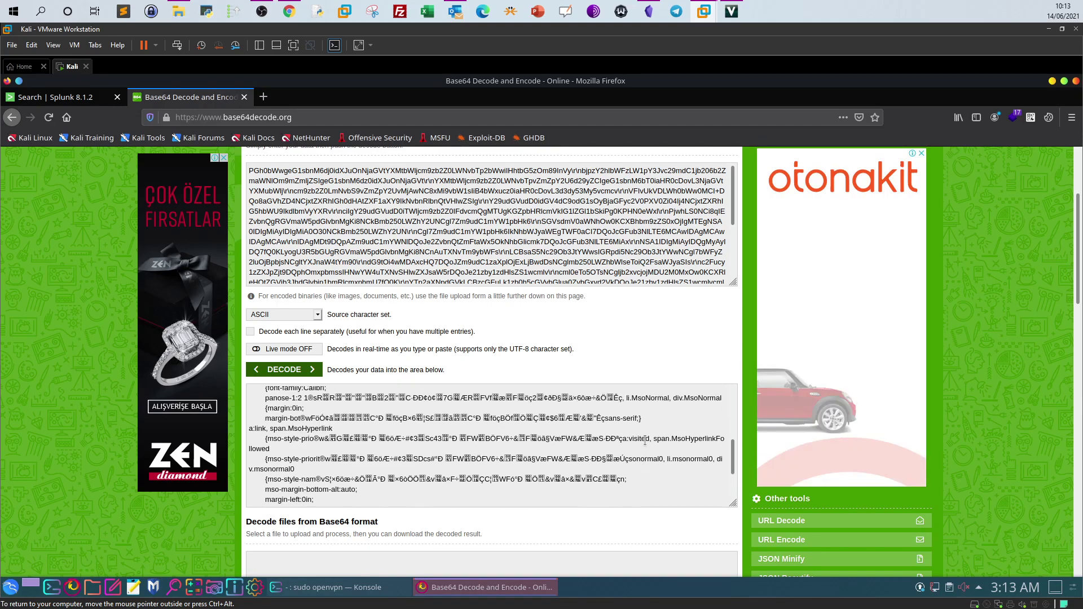
scroll(630, 441, "up", 3)
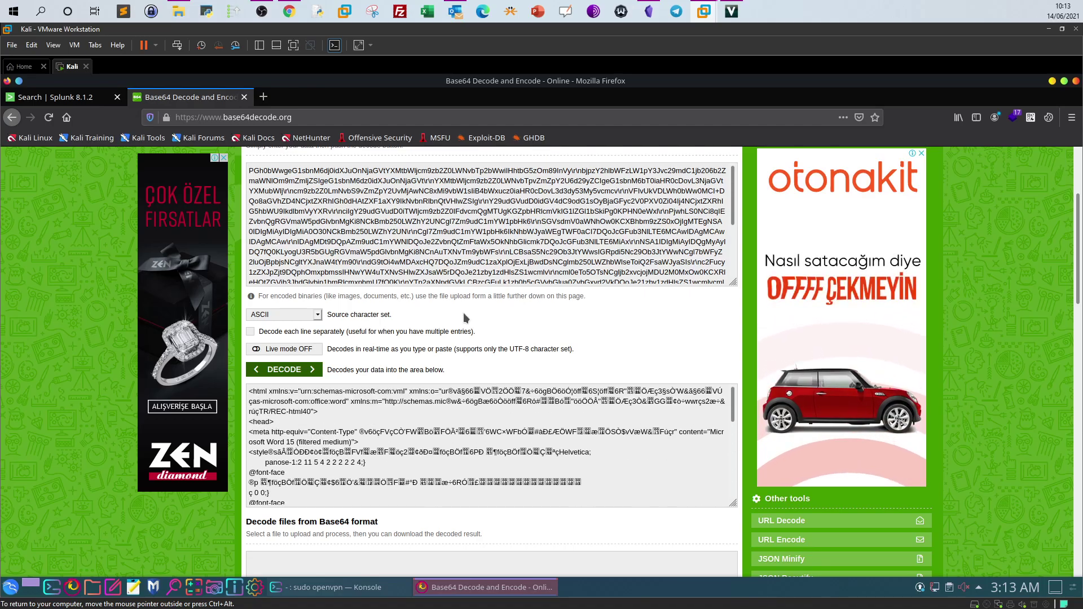
Go back to the Splunk event and copy the second base64 block of the text/html content, directly after the first one
left_click(56, 97)
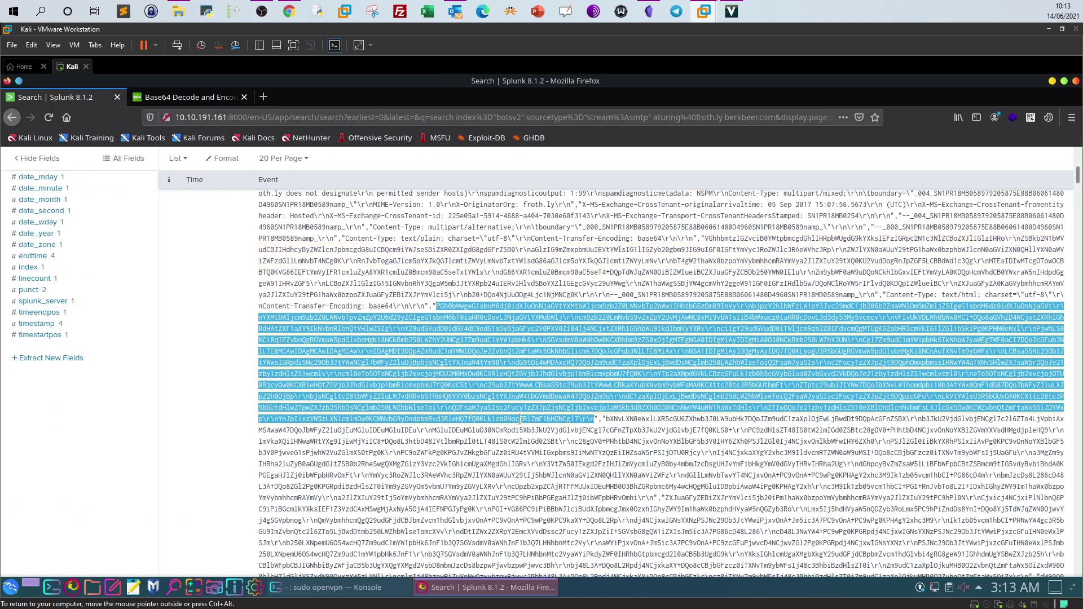
left_click_drag(607, 421, 654, 499)
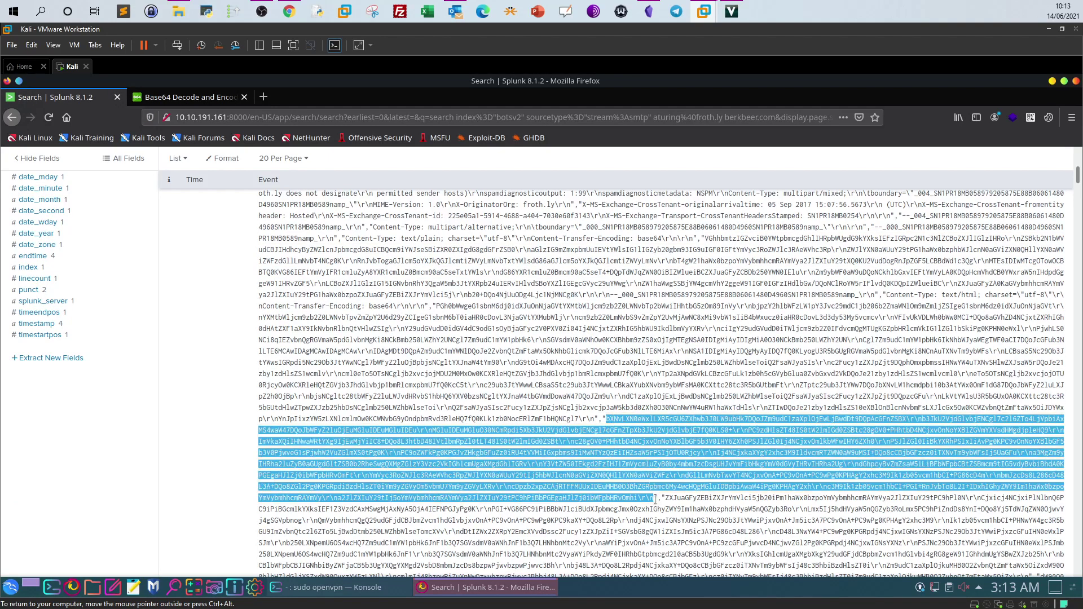
right_click(635, 499)
left_click(650, 508)
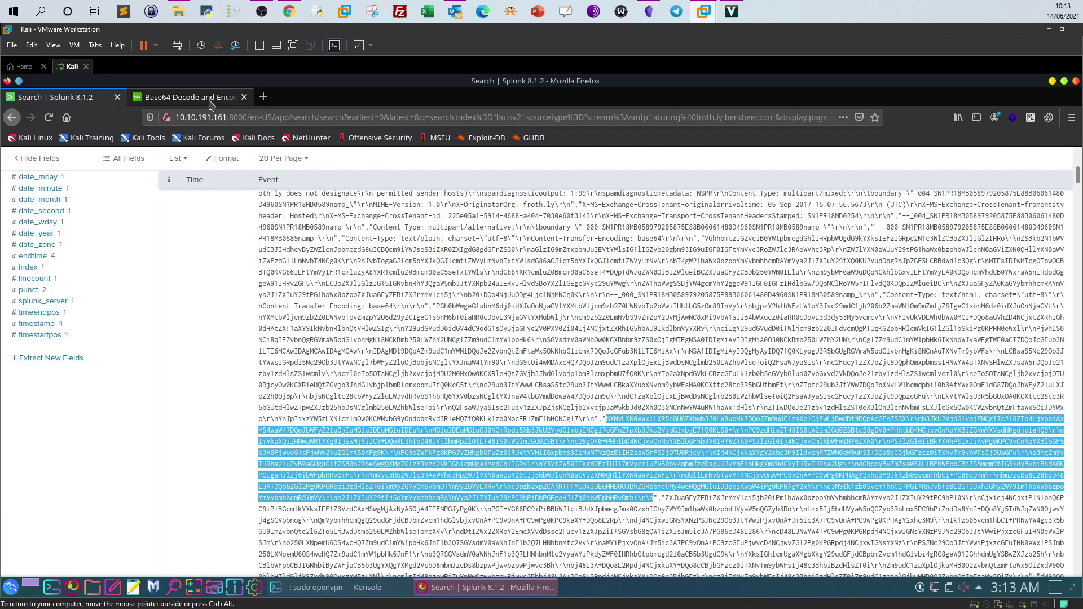
Replace the decoder's input with the second text/html block, decode it, and look for the employee's personal e-mail address in the message body
left_click(186, 97)
left_click(397, 282)
key("ctrl+a")
key("ctrl+v")
left_click(289, 371)
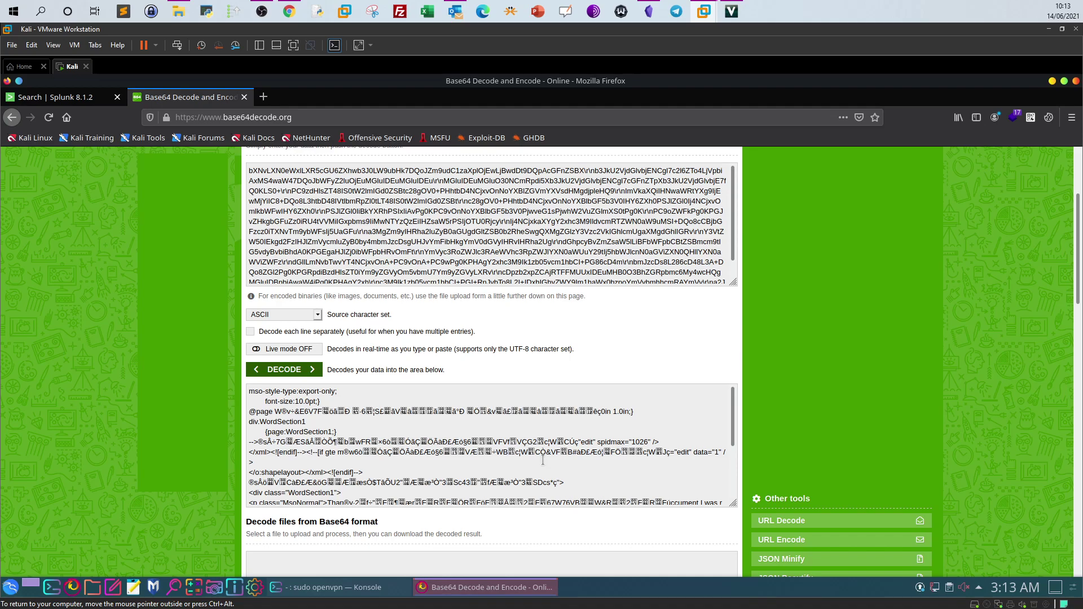
scroll(551, 431, "down", 2)
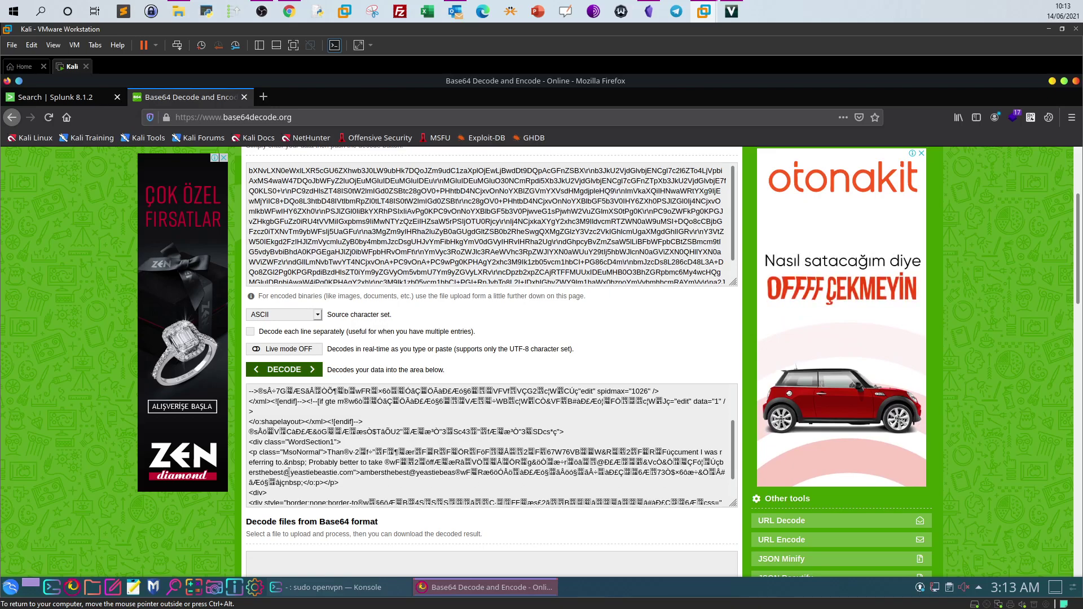
Highlight the e-mail domain in the decoded HTML and compare the address with the personal e-mail answer in the TryHackMe room
left_click_drag(288, 473, 293, 473)
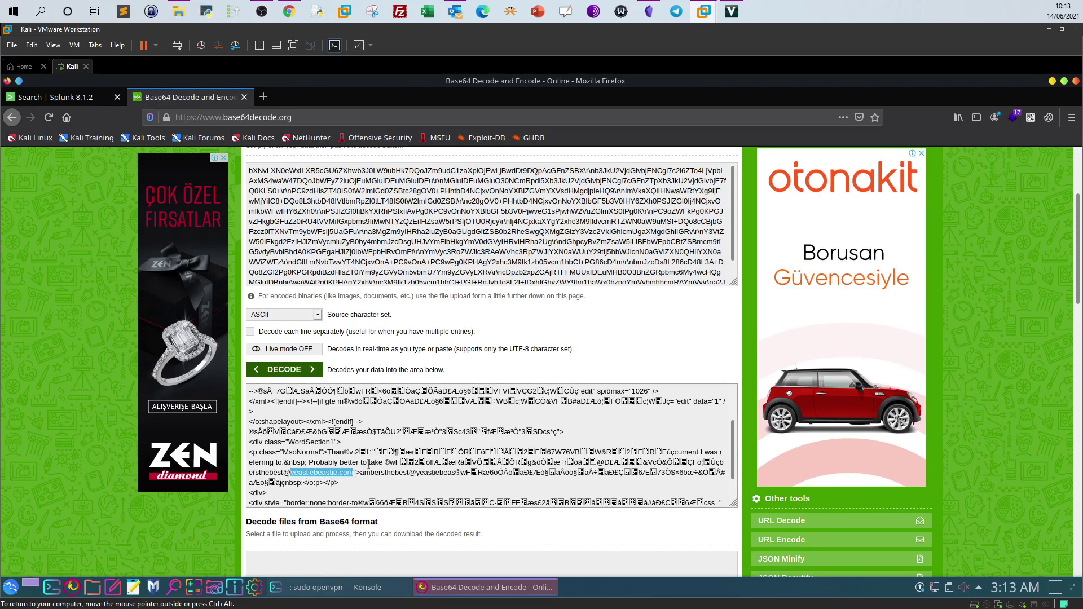
left_click(289, 11)
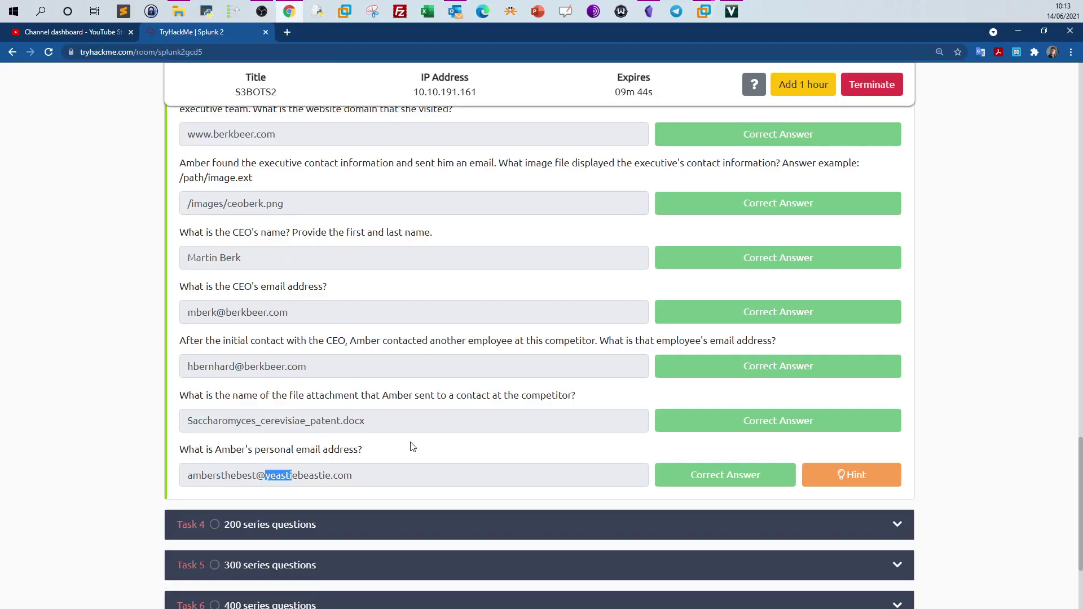
left_click_drag(368, 482, 173, 475)
Collapse the completed Task 3, 100 series questions, to show the room's task list
scroll(488, 458, "up", 18)
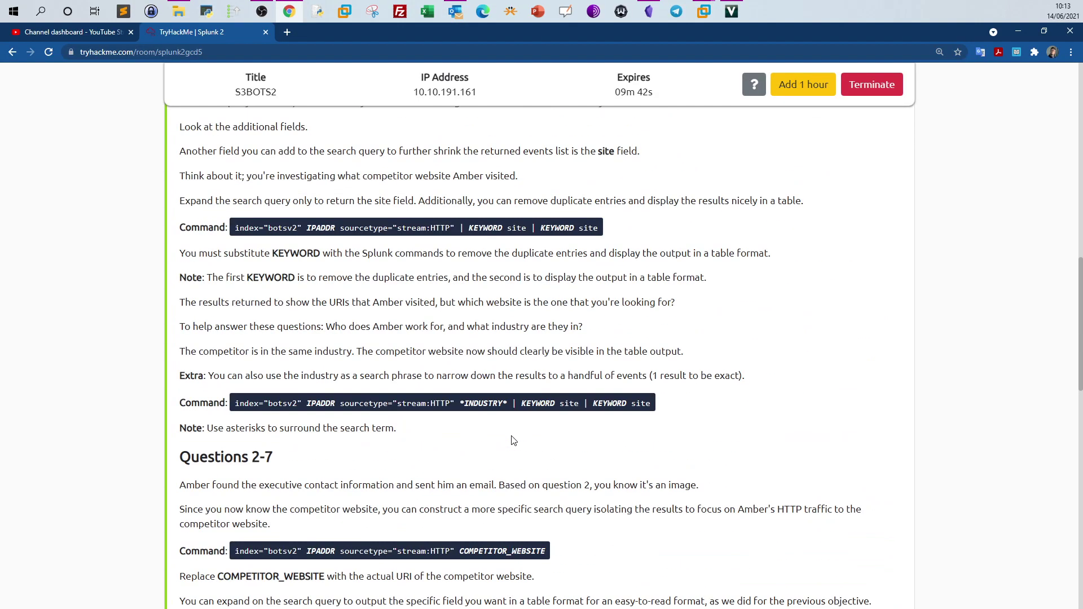
scroll(512, 437, "up", 10)
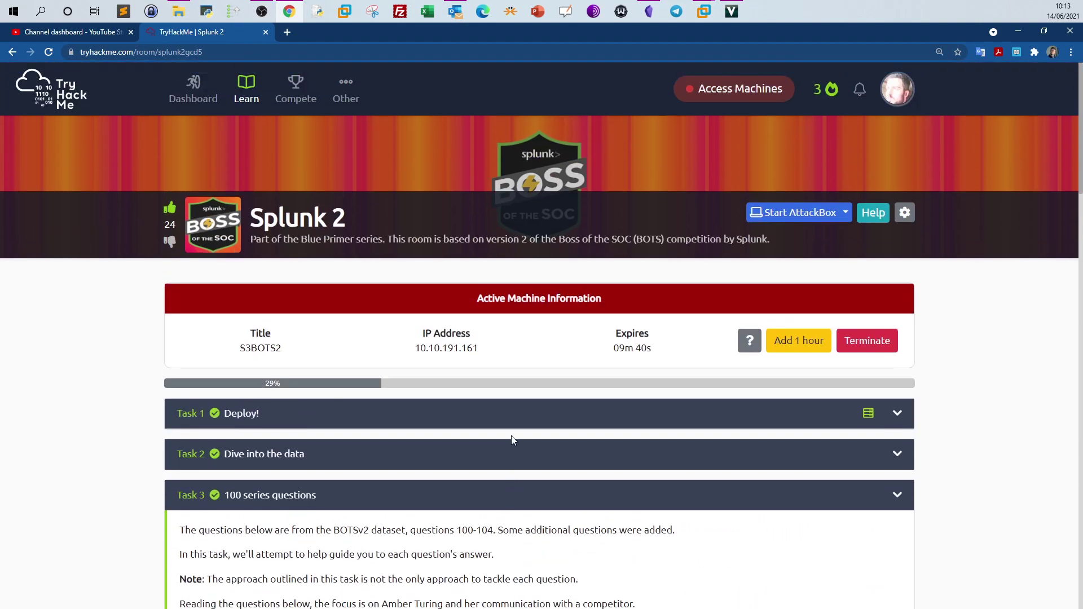
left_click(278, 502)
scroll(248, 503, "down", 3)
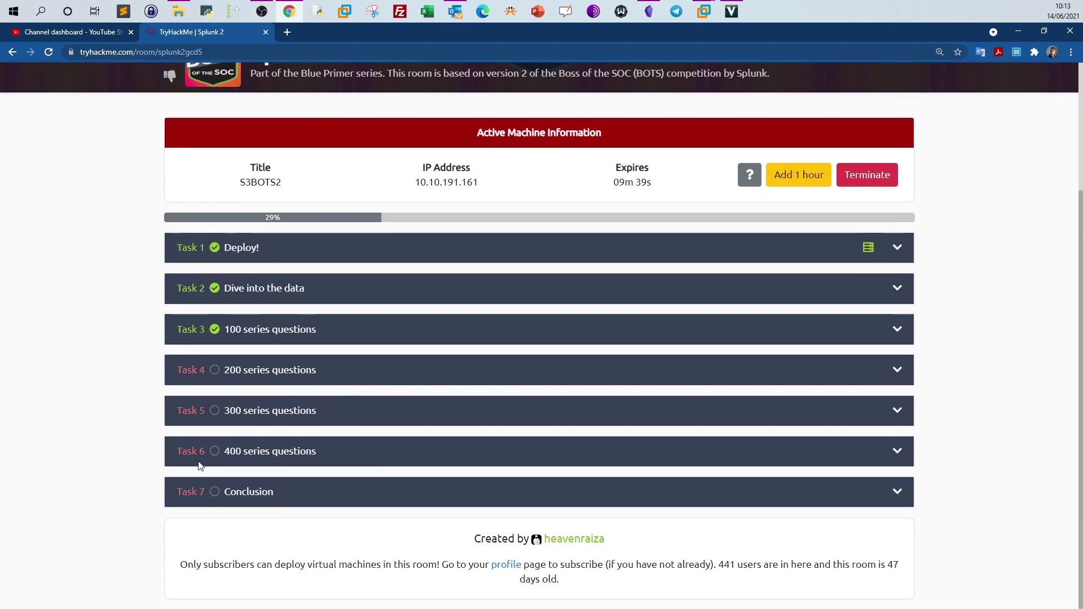
Expand Task 4, 200 series questions, to preview its introduction, and collapse it again
left_click(261, 371)
scroll(260, 372, "up", 5)
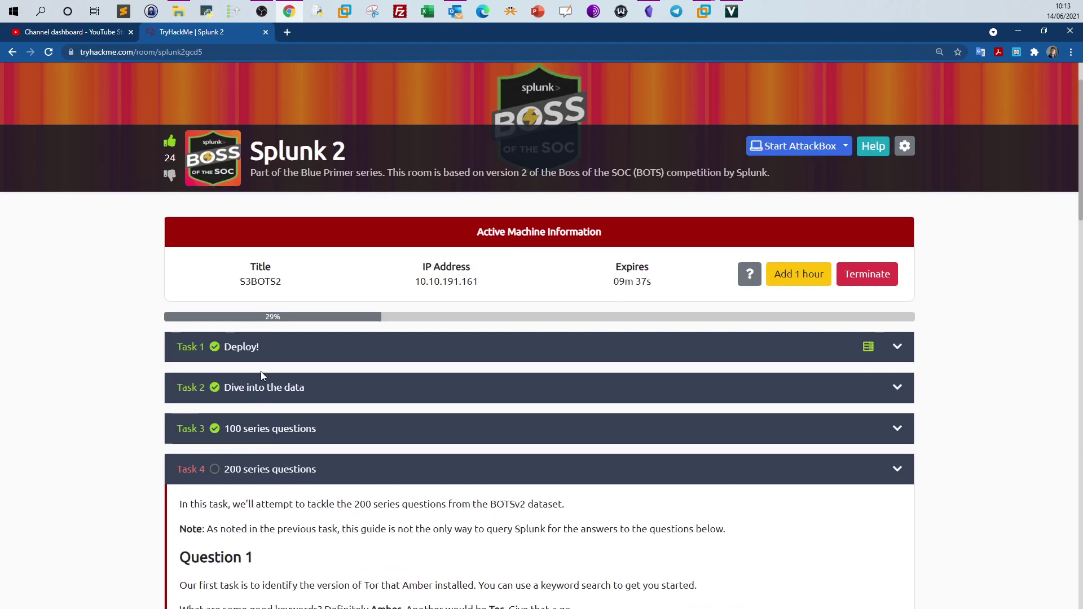
left_click(265, 468)
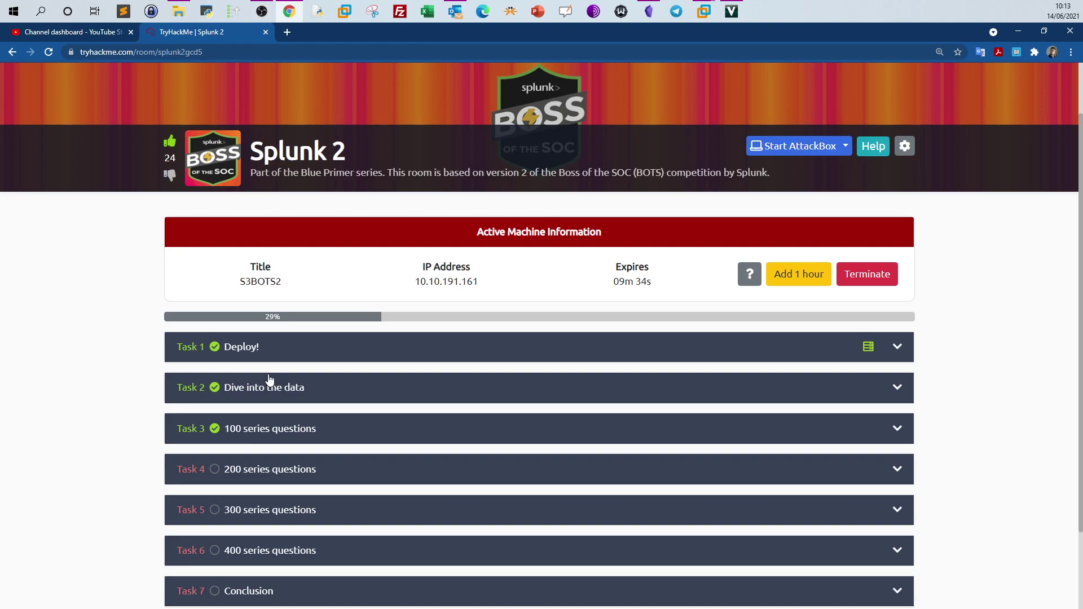